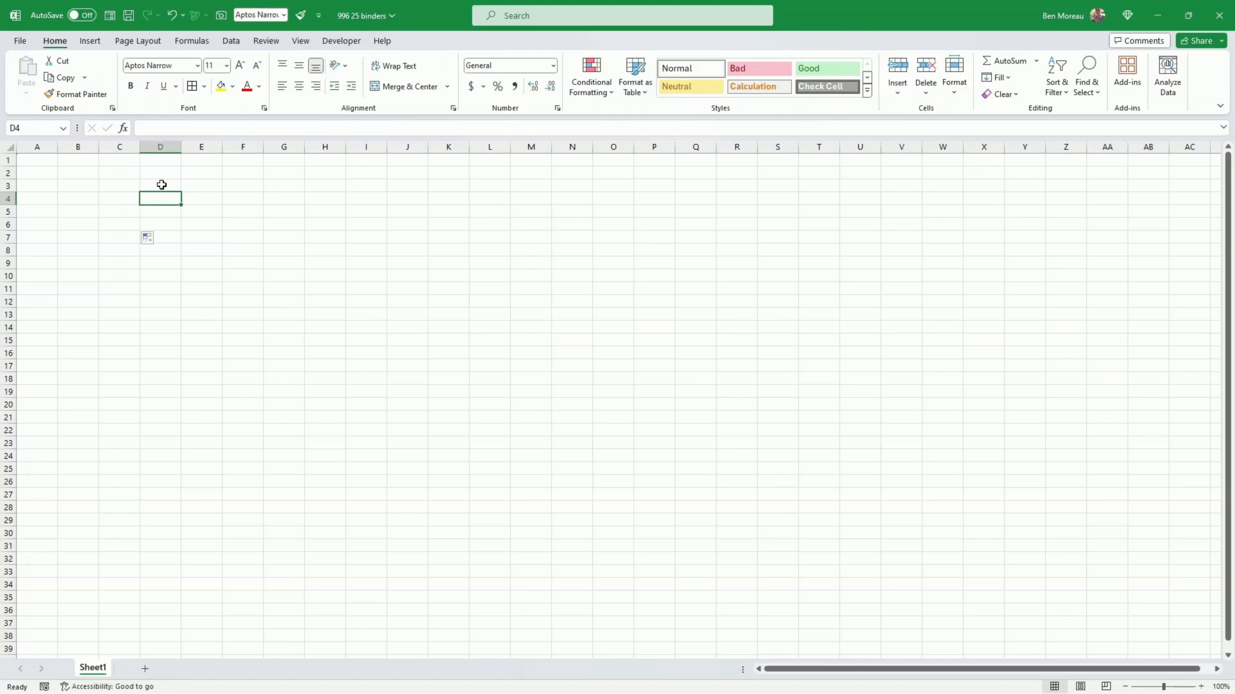
Step: Widen columns D and F for the day blocks, and narrow columns C and E as spacing columns
{"action": "left_click", "coordinate": [166, 184]}
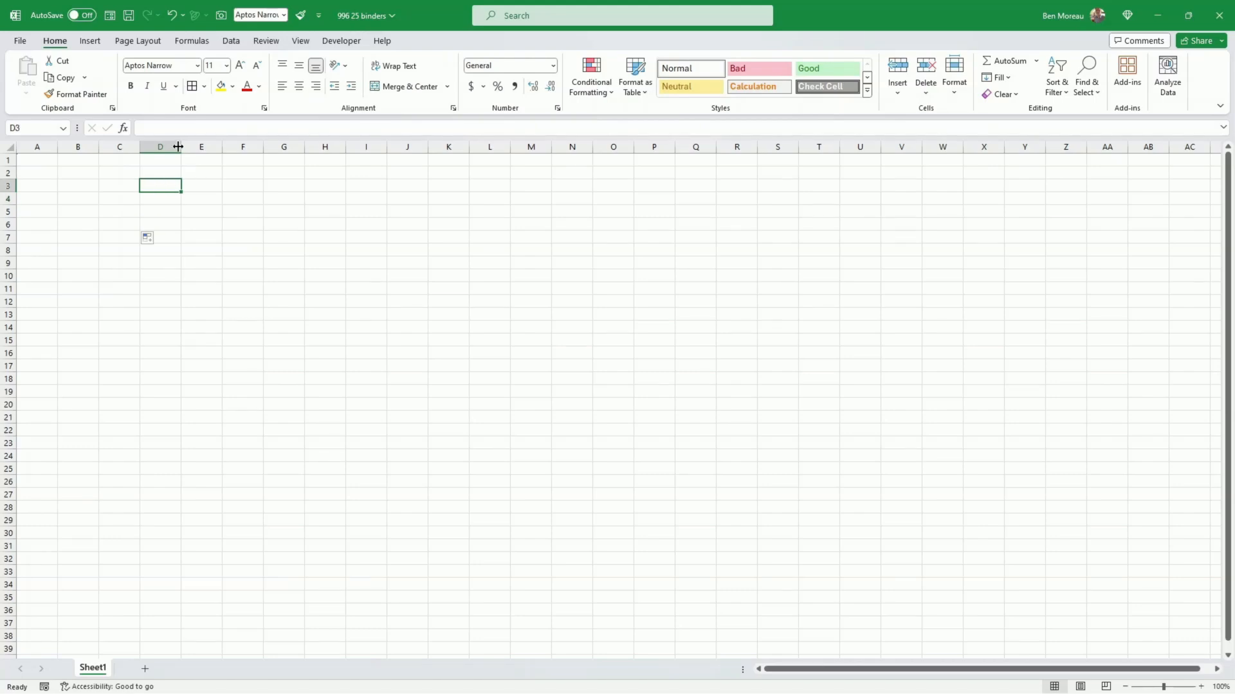
{"action": "left_click_drag", "start_coordinate": [179, 146], "coordinate": [233, 148]}
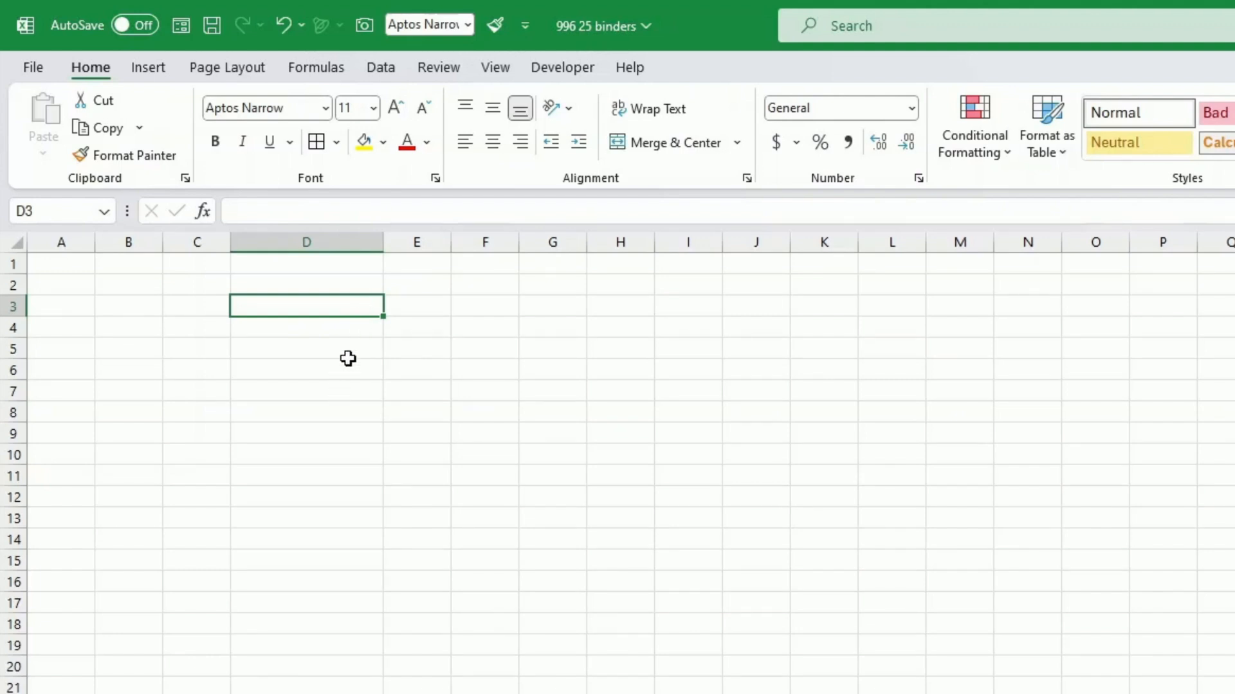
{"action": "left_click_drag", "start_coordinate": [383, 242], "coordinate": [569, 245]}
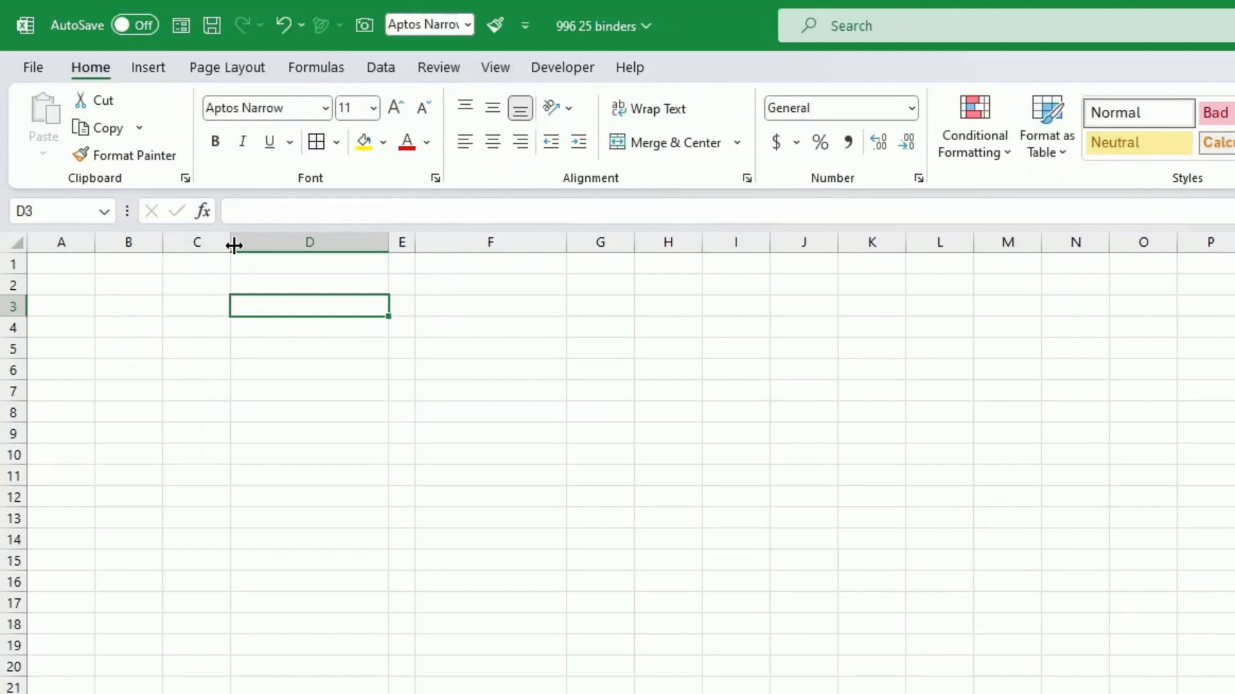
{"action": "left_click_drag", "start_coordinate": [234, 245], "coordinate": [218, 245]}
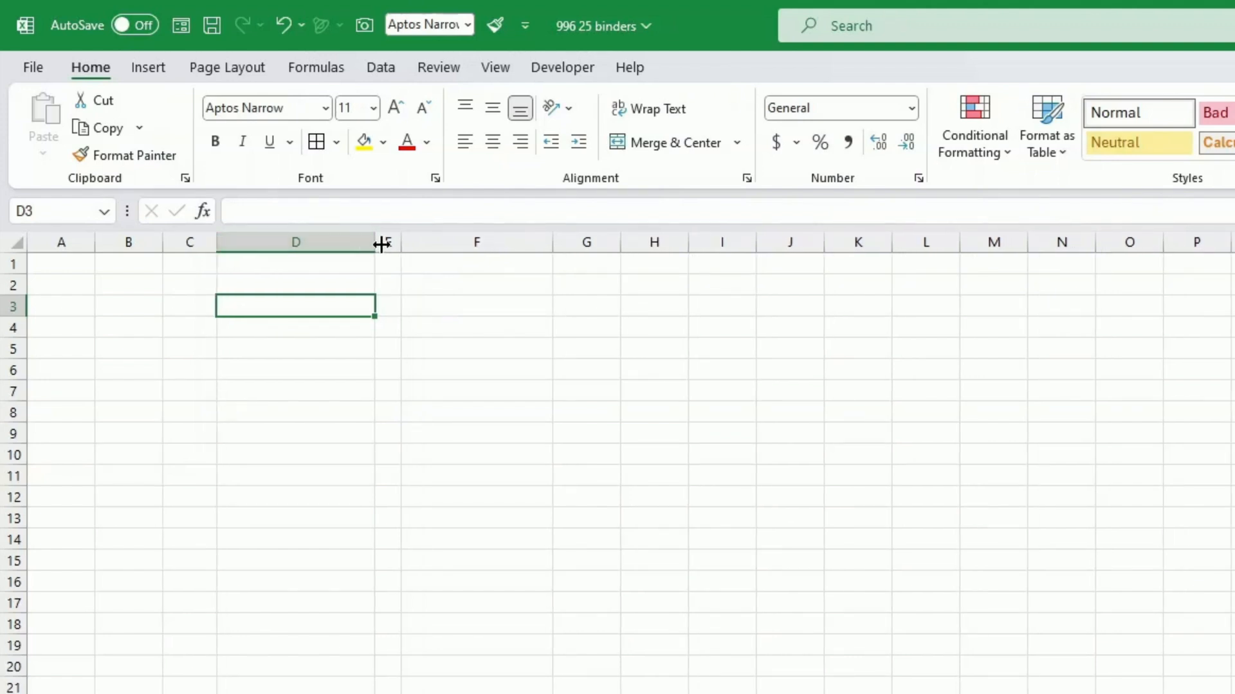
{"action": "left_click_drag", "start_coordinate": [381, 244], "coordinate": [405, 245]}
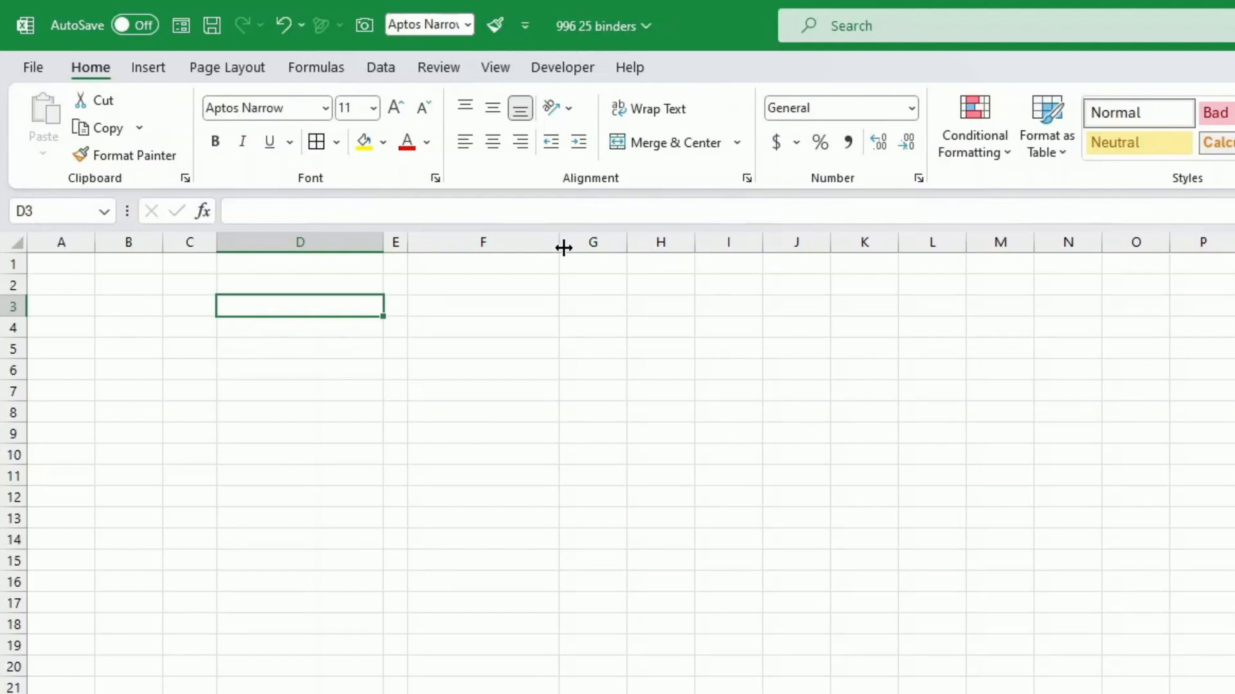
{"action": "left_click_drag", "start_coordinate": [559, 242], "coordinate": [568, 245]}
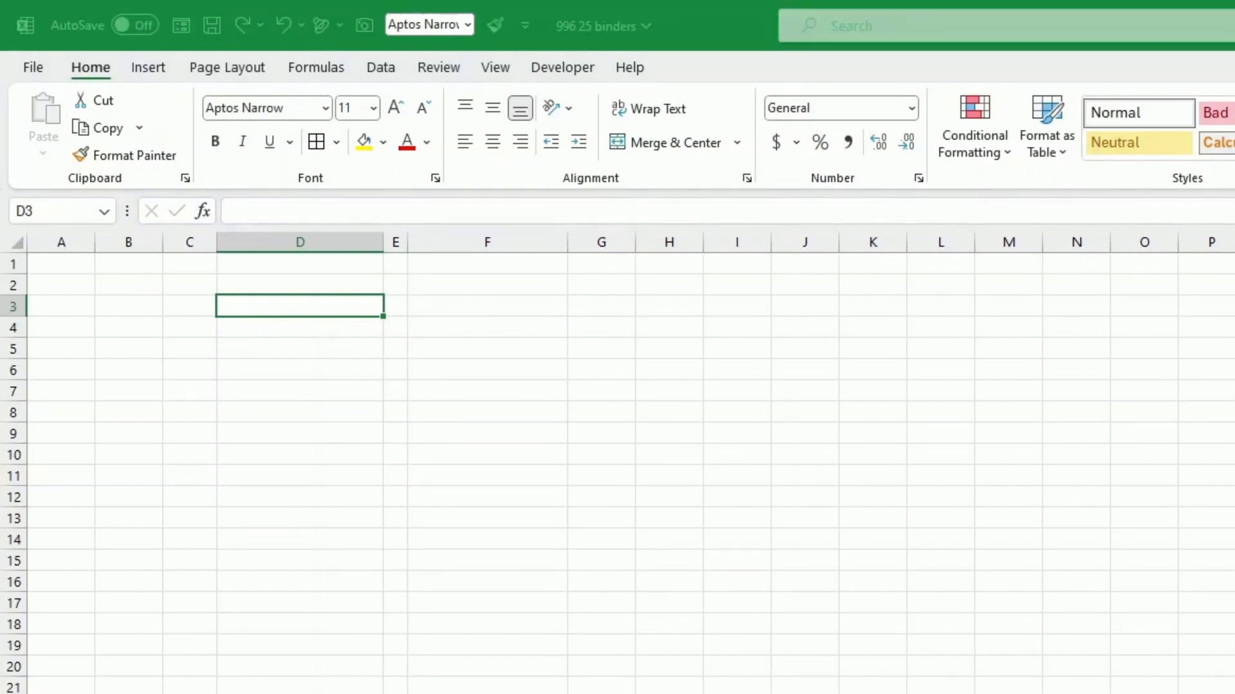
{"action": "left_click", "coordinate": [373, 284]}
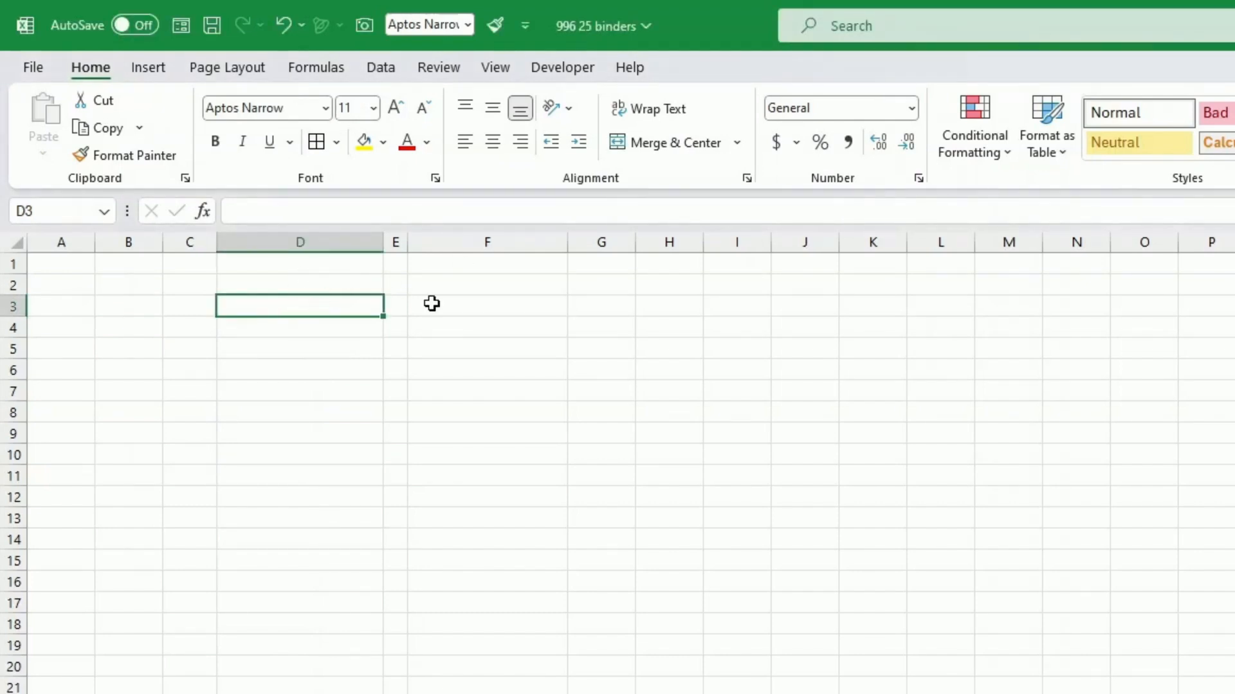
{"action": "left_click", "coordinate": [464, 303]}
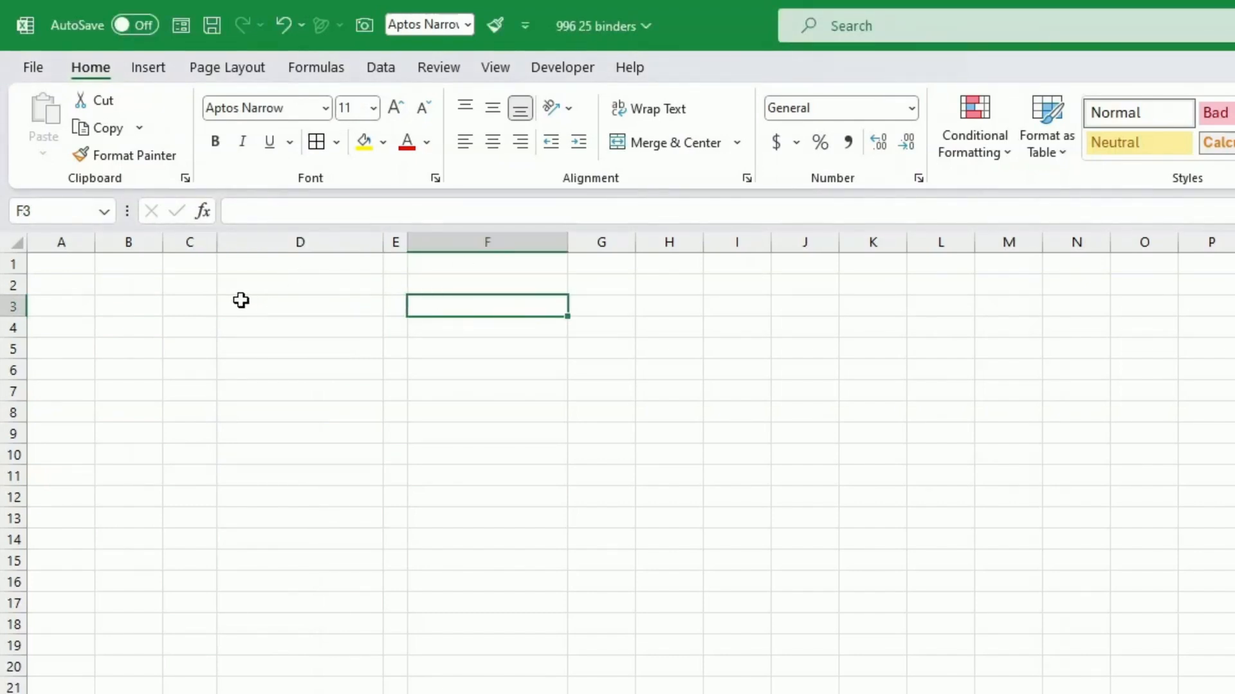
Step: Enter the headings MONDAY in cell D9 and TUESDAY in cell F9
{"action": "left_click", "coordinate": [268, 428]}
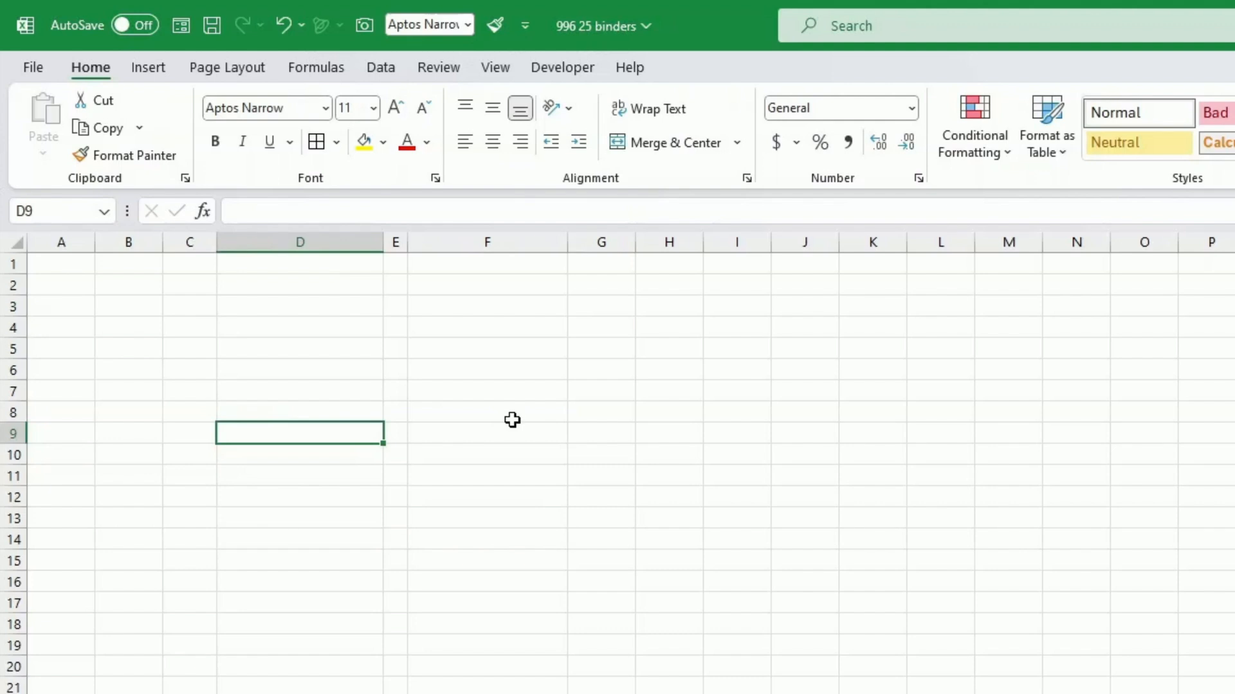
{"action": "type", "text": "MO"}
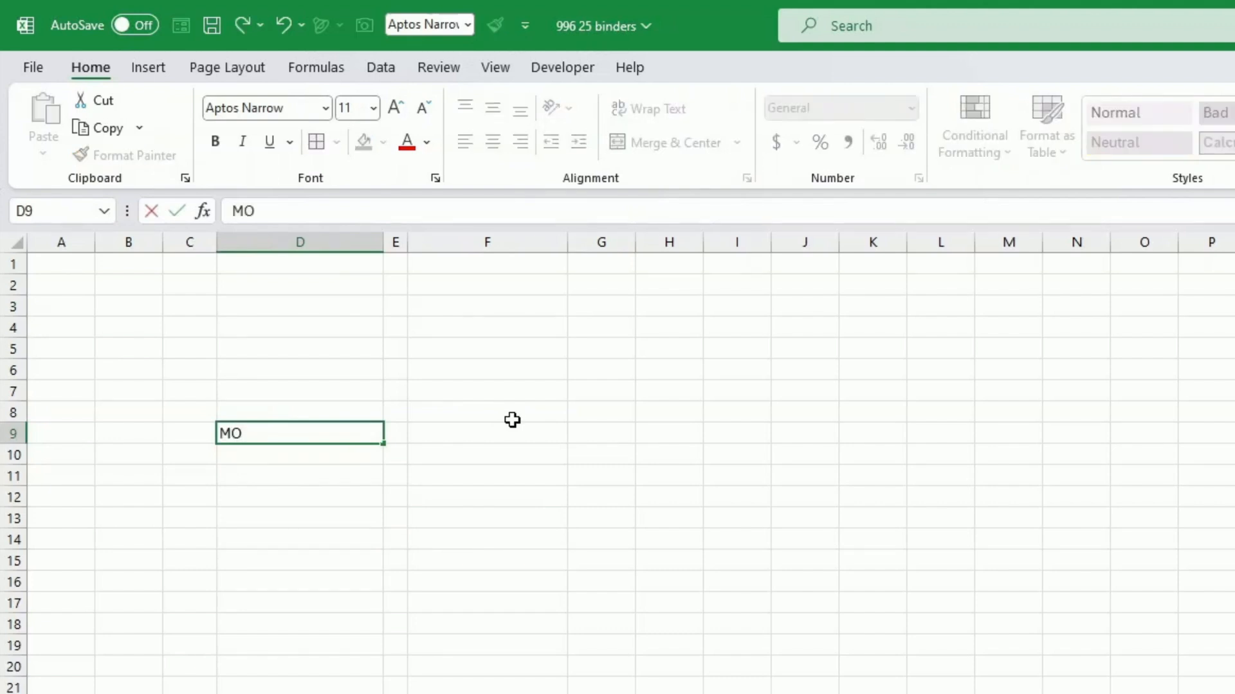
{"action": "type", "text": "NDAY"}
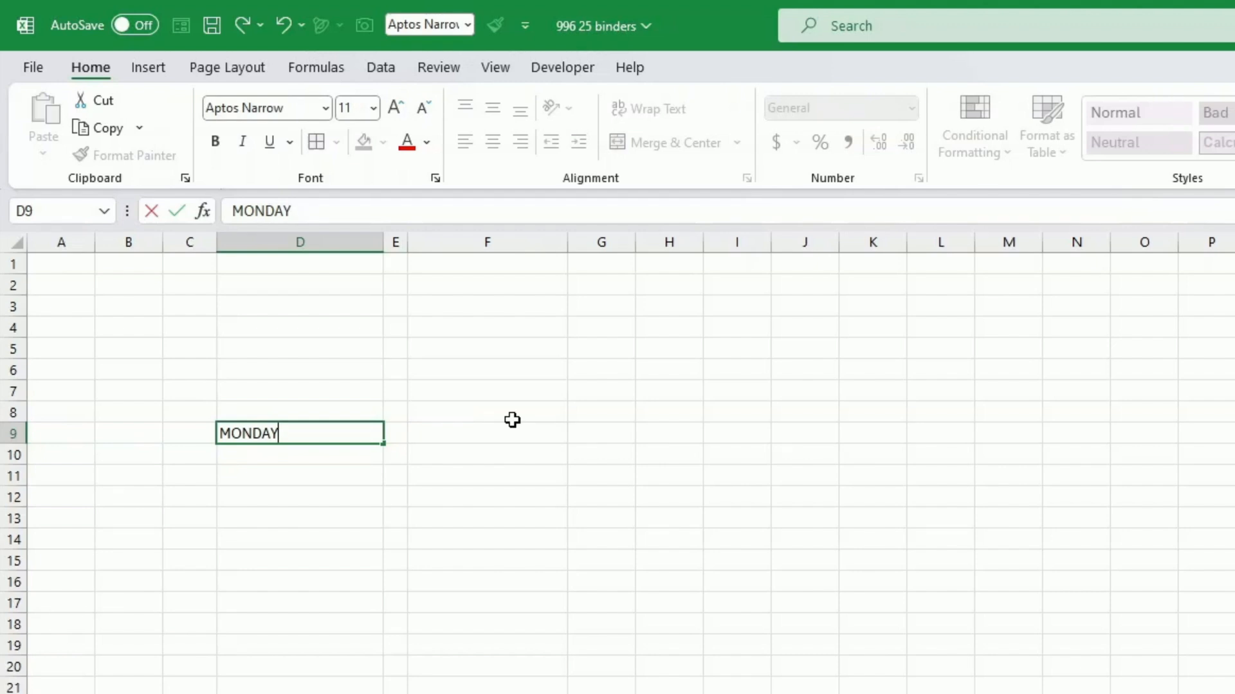
{"action": "left_click", "coordinate": [512, 425]}
{"action": "type", "text": "T"}
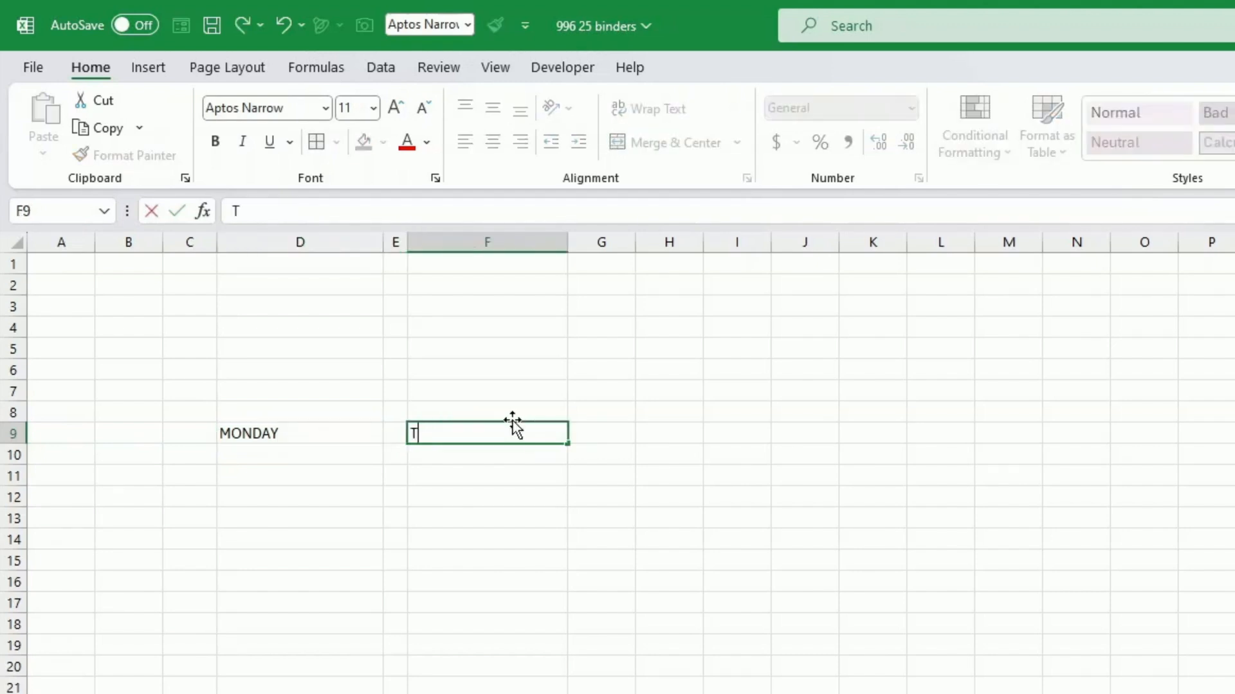
{"action": "type", "text": "UESDAY"}
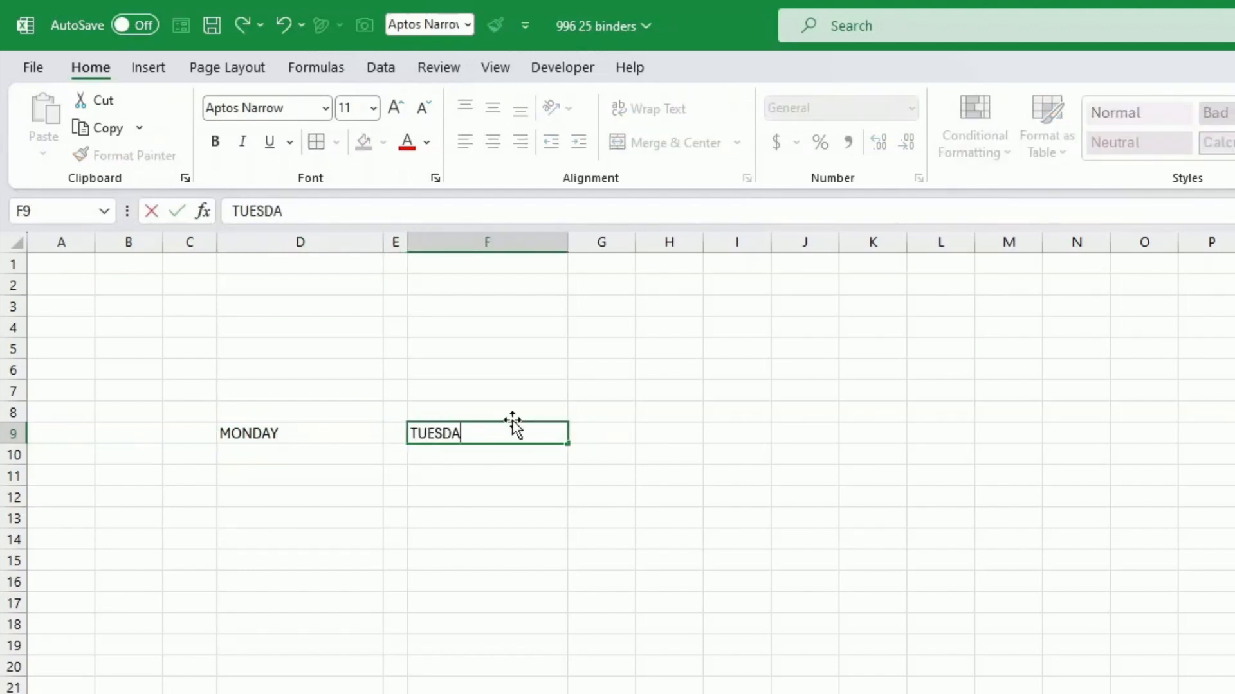
{"action": "key", "text": "Return"}
Step: Center the MONDAY and TUESDAY headings horizontally in their cells and widen column D slightly
{"action": "key", "text": "Up"}
{"action": "key", "text": "Left"}
{"action": "key", "text": "Left"}
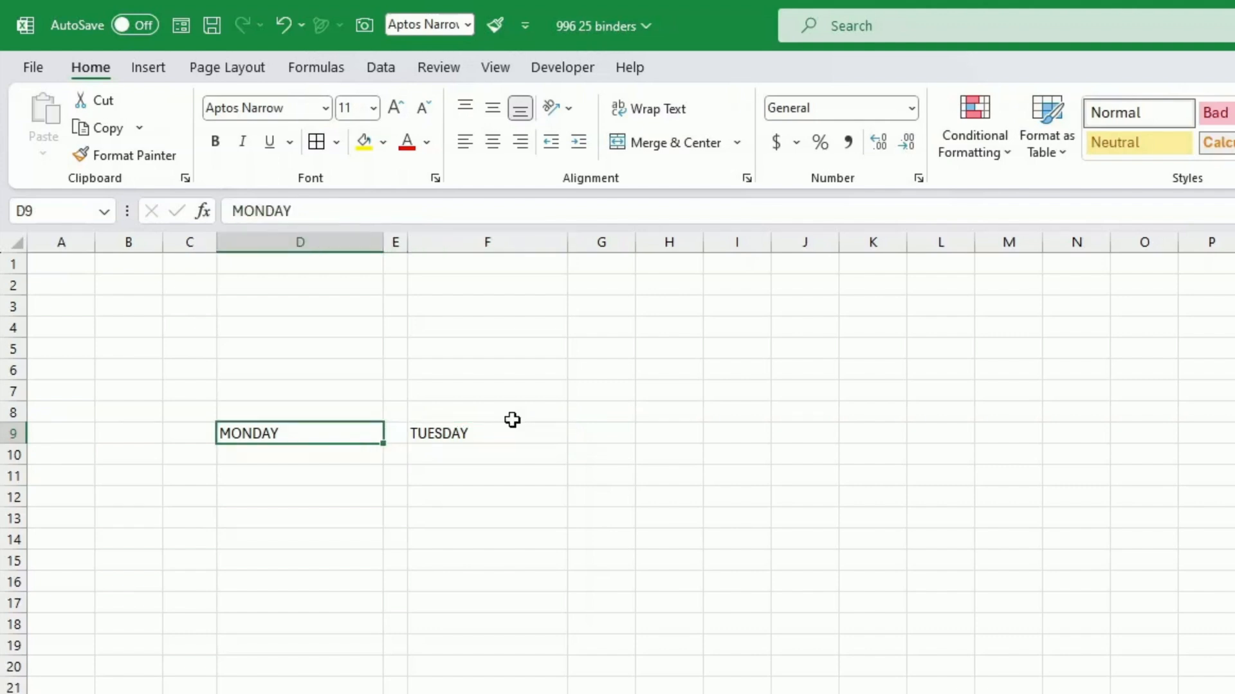
{"action": "left_click", "coordinate": [492, 142]}
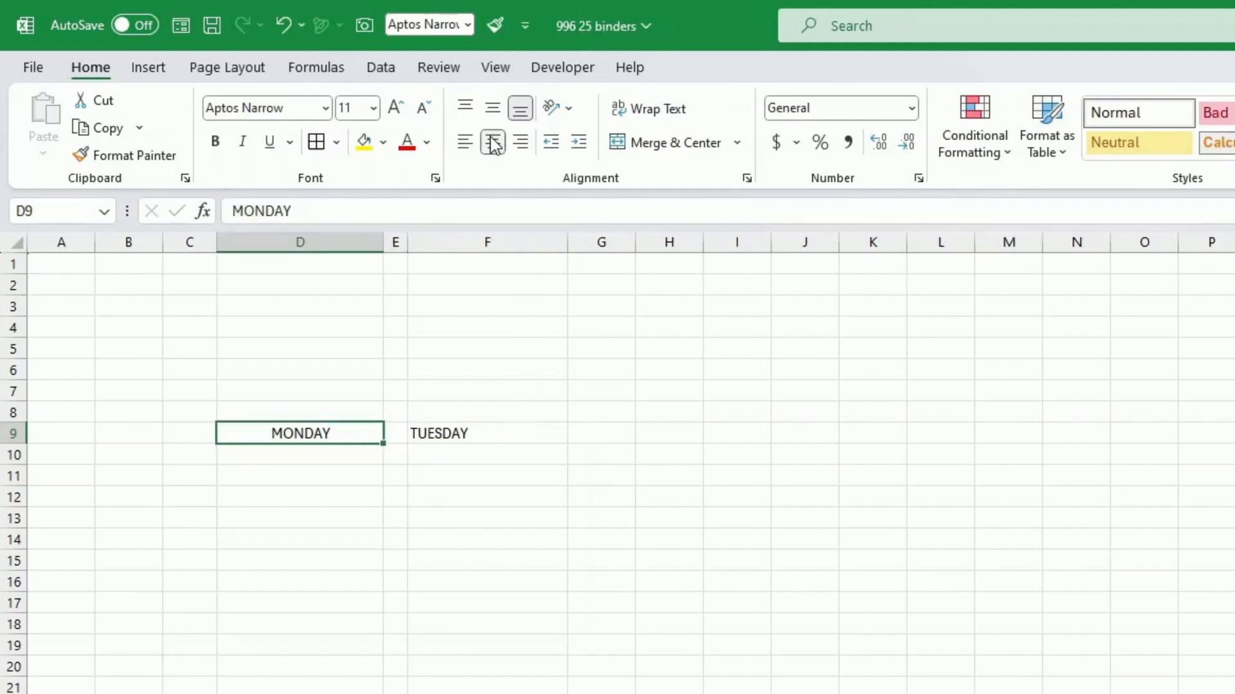
{"action": "left_click", "coordinate": [457, 433]}
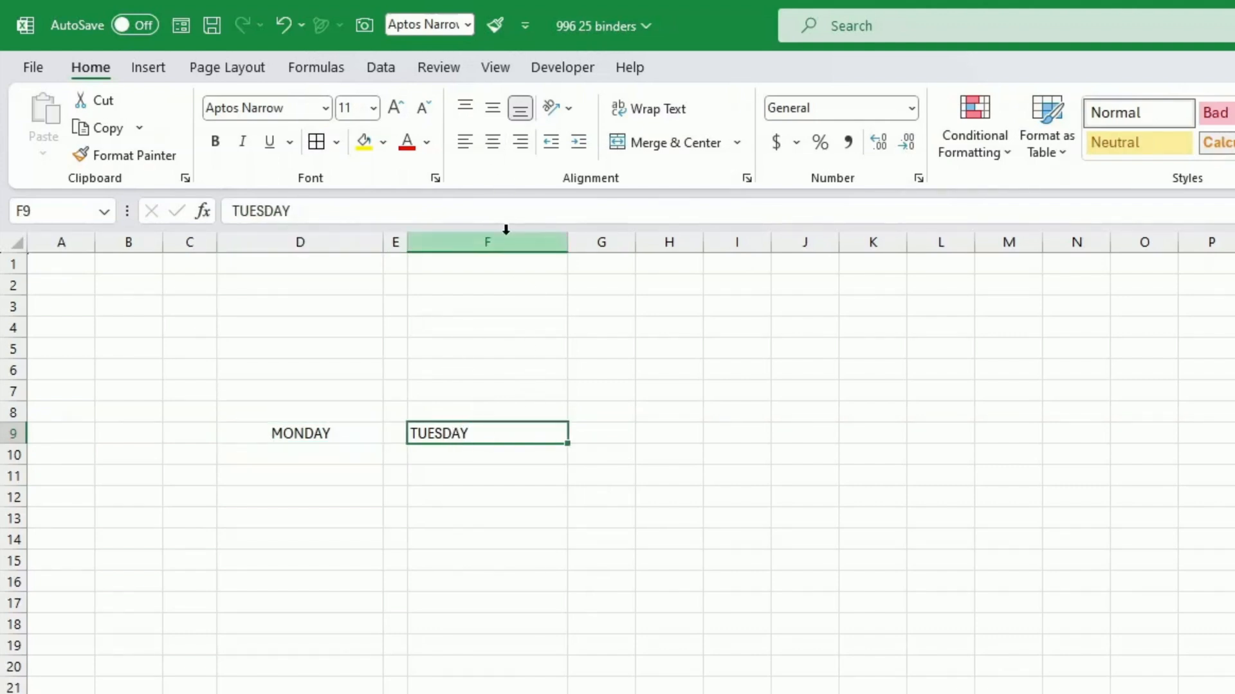
{"action": "left_click", "coordinate": [497, 145]}
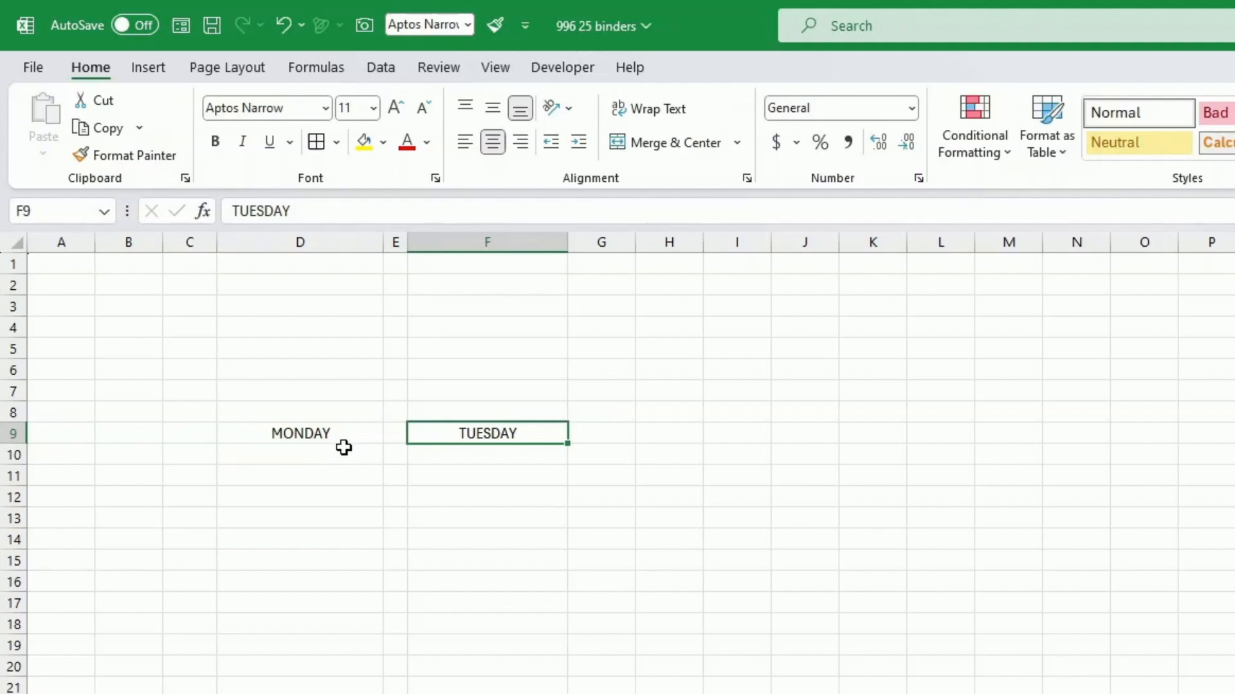
{"action": "left_click_drag", "start_coordinate": [388, 243], "coordinate": [391, 242]}
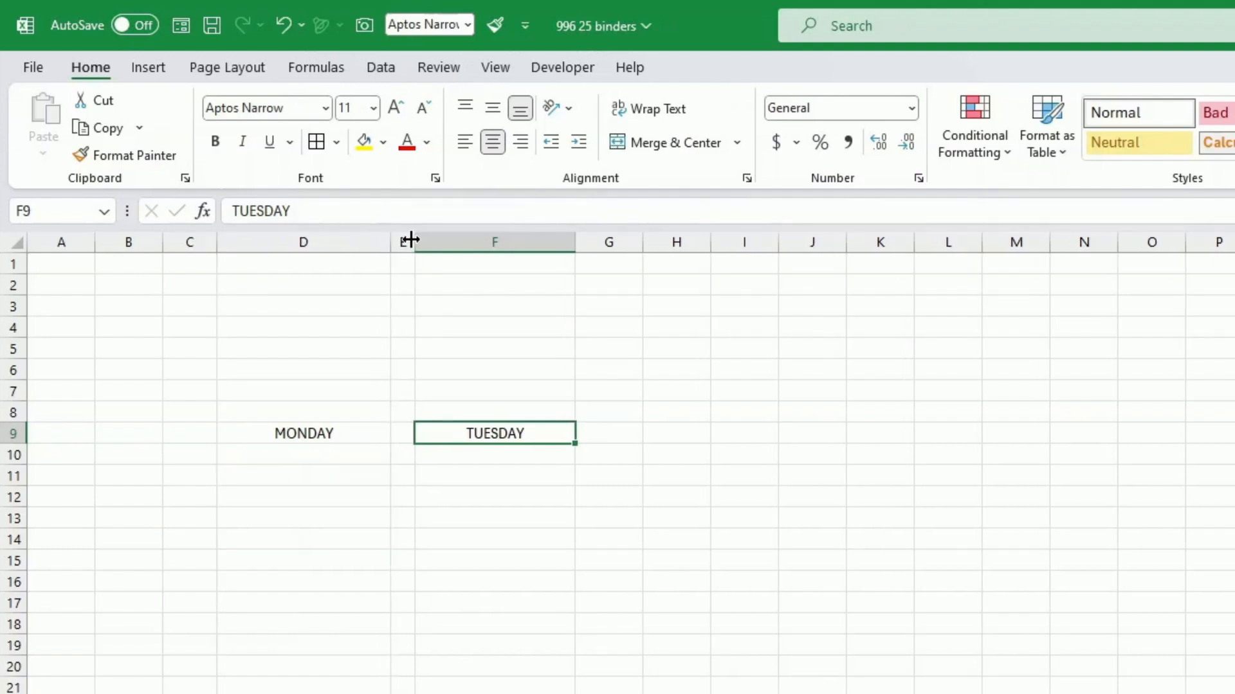
{"action": "left_click", "coordinate": [476, 524]}
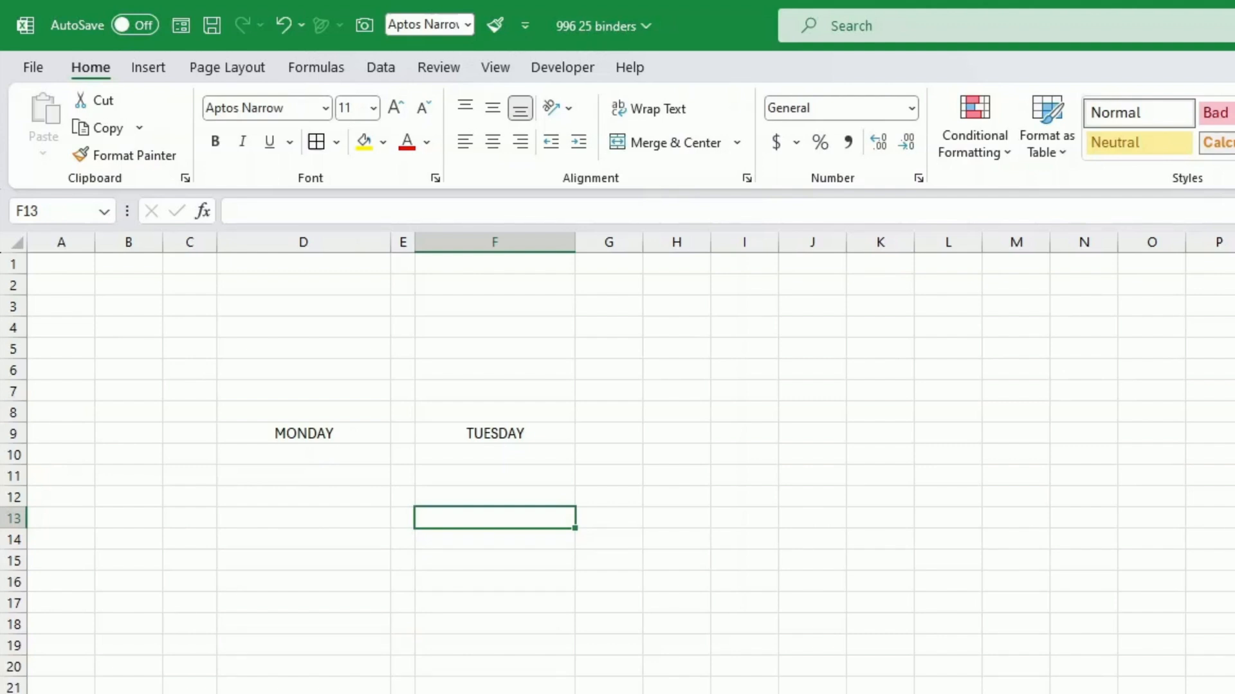
Step: Apply outside borders to the range D10:D15 and to the MONDAY heading cell D9
{"action": "left_click", "coordinate": [355, 518]}
{"action": "left_click_drag", "start_coordinate": [359, 460], "coordinate": [355, 560]}
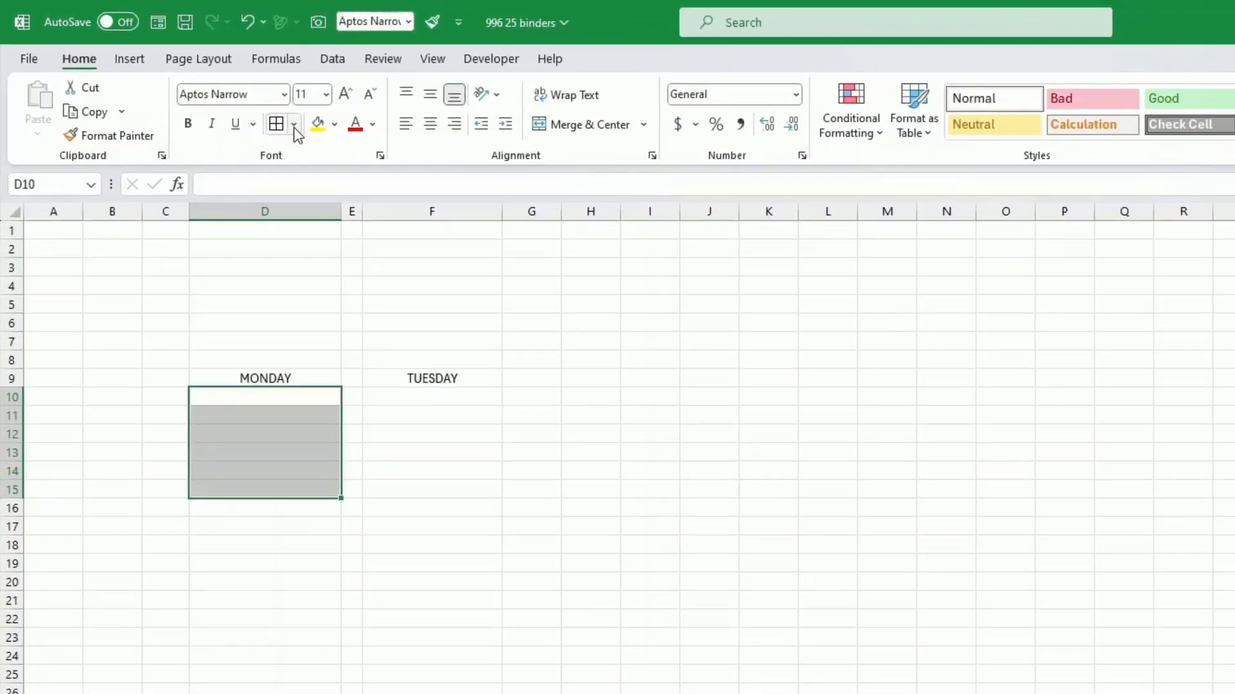
{"action": "left_click", "coordinate": [336, 142]}
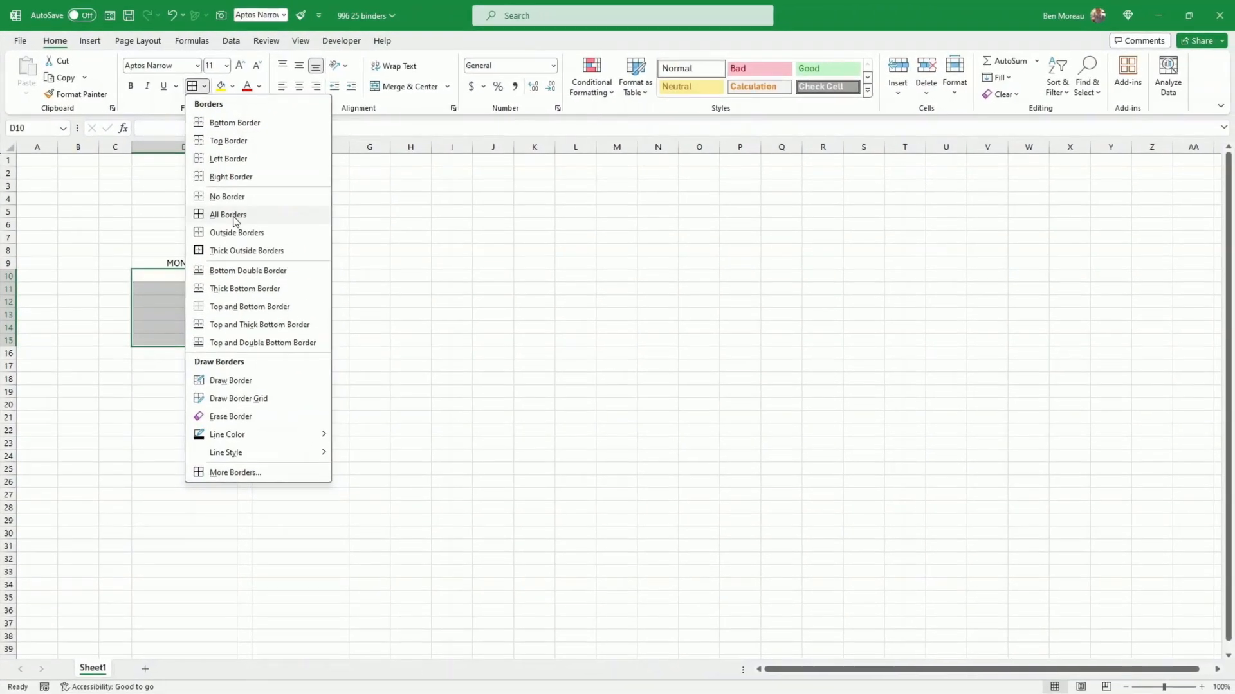
{"action": "left_click", "coordinate": [242, 238]}
{"action": "left_click", "coordinate": [214, 267]}
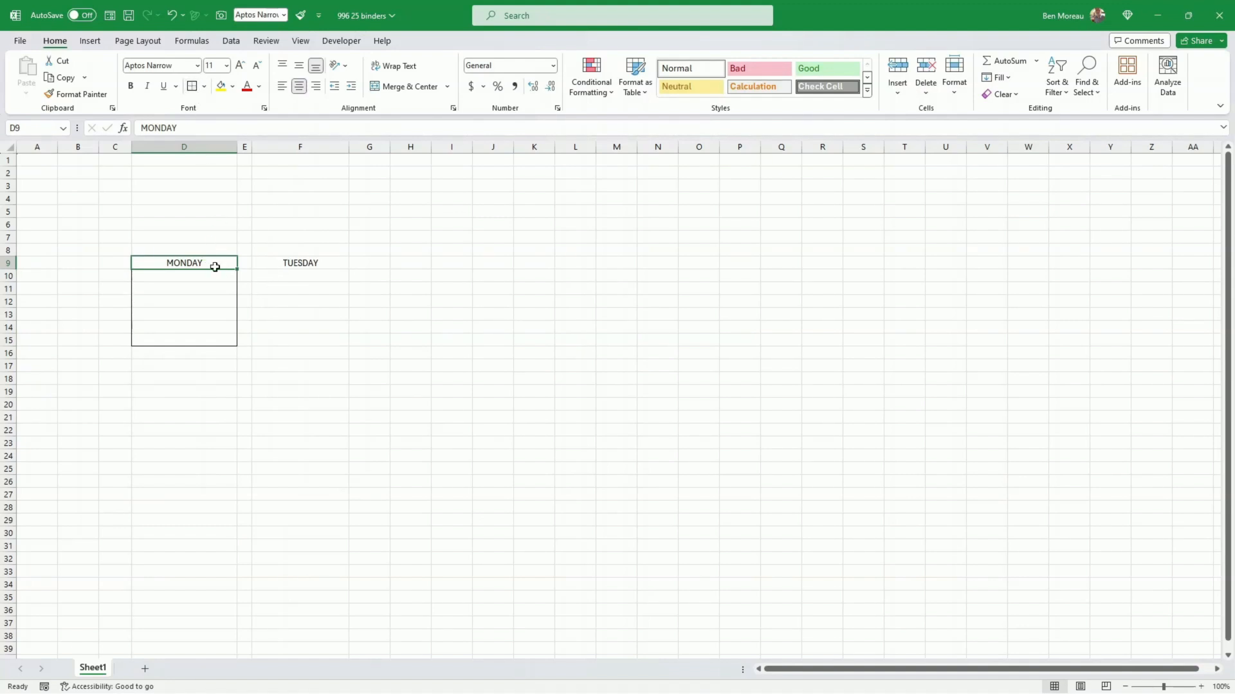
Step: Copy the formatting of the MONDAY block D9:D15 onto the TUESDAY block starting at F9 with Format Painter
{"action": "left_click_drag", "start_coordinate": [213, 268], "coordinate": [212, 341]}
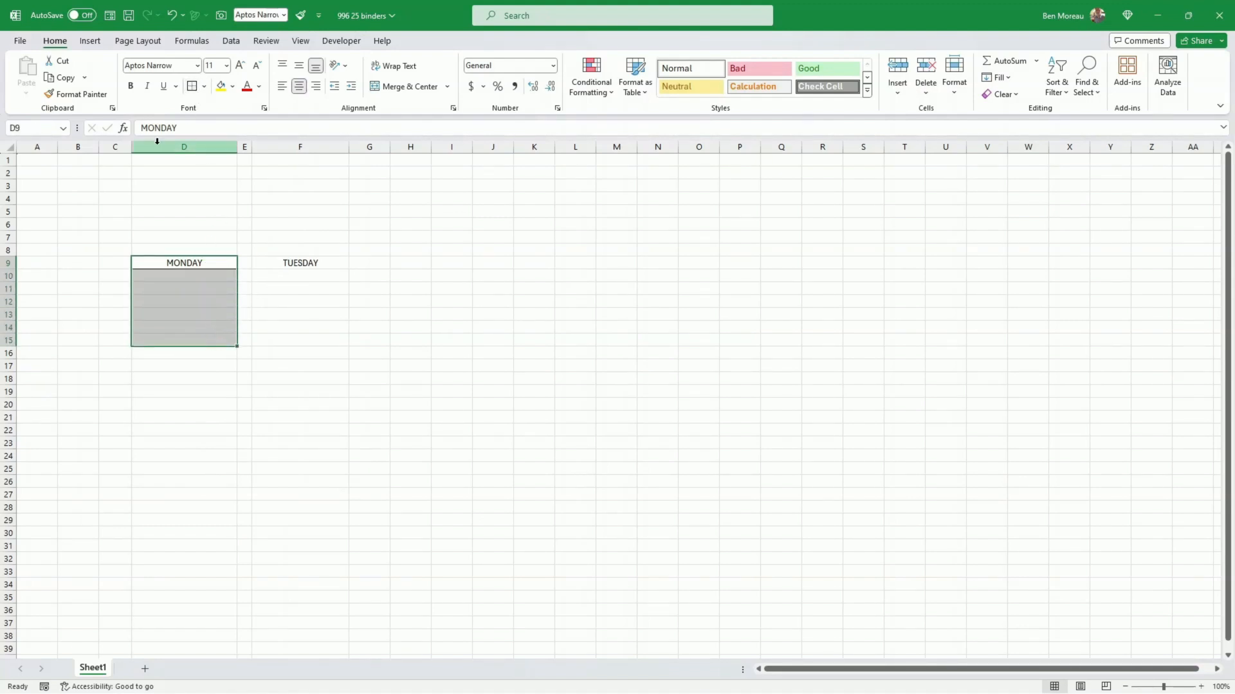
{"action": "left_click", "coordinate": [76, 94]}
{"action": "left_click", "coordinate": [299, 262]}
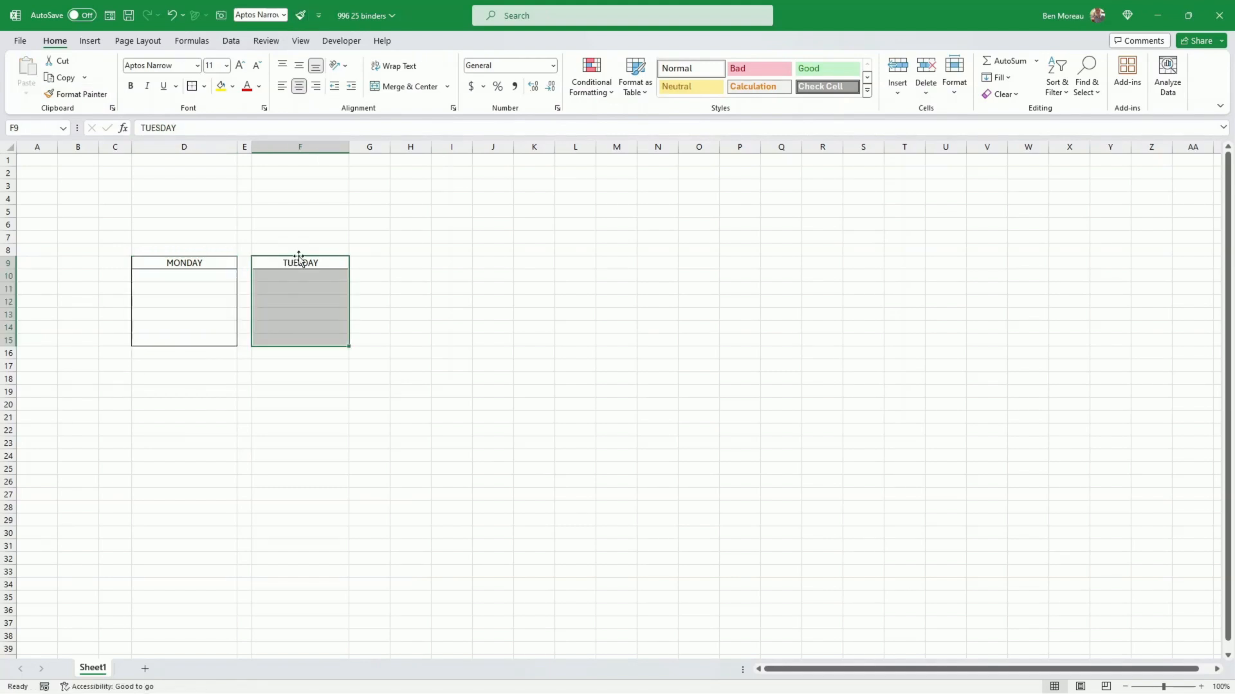
Step: Repeat the TUESDAY block's formatting with Format Painter on blocks starting at D17, F17, D25, F25, D33 and F33
{"action": "left_click", "coordinate": [80, 95]}
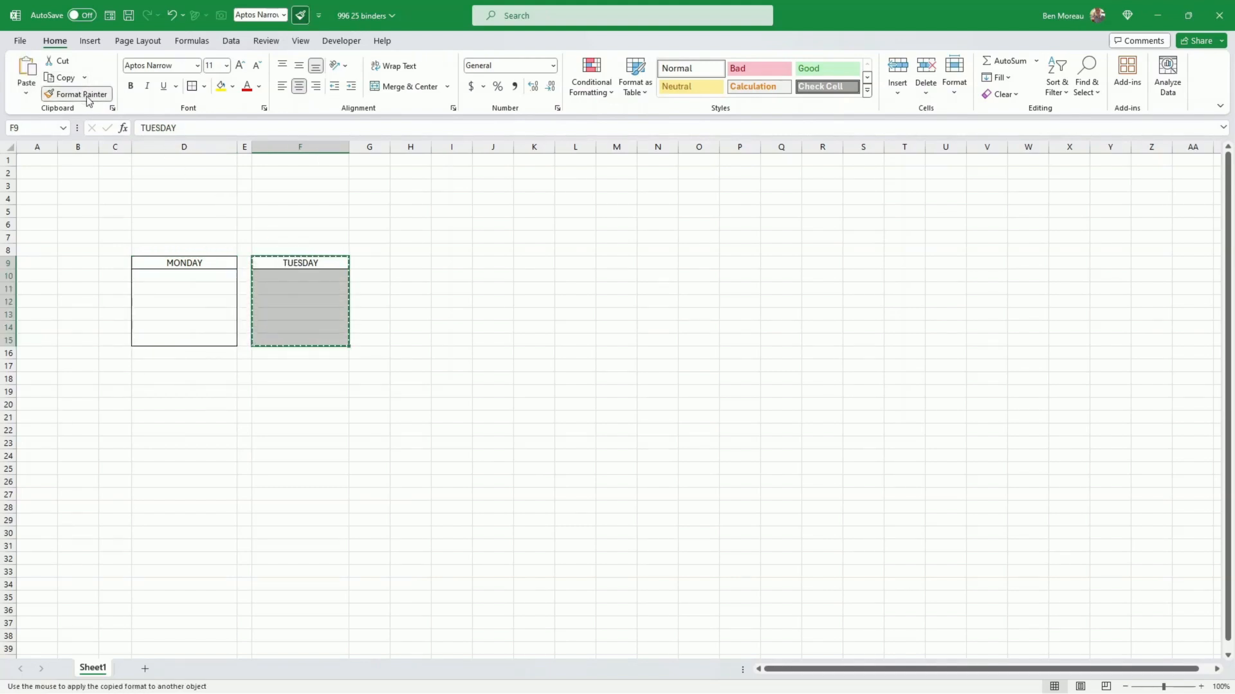
{"action": "left_click", "coordinate": [216, 371]}
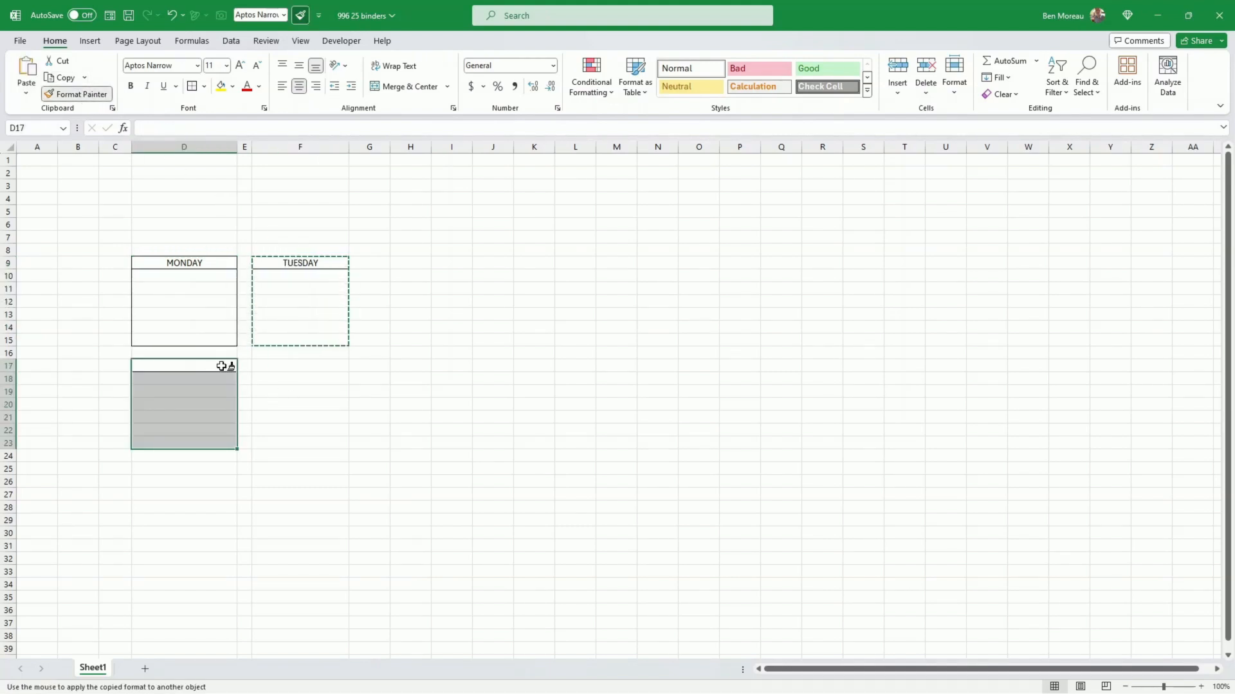
{"action": "left_click", "coordinate": [270, 366]}
{"action": "left_click", "coordinate": [206, 472]}
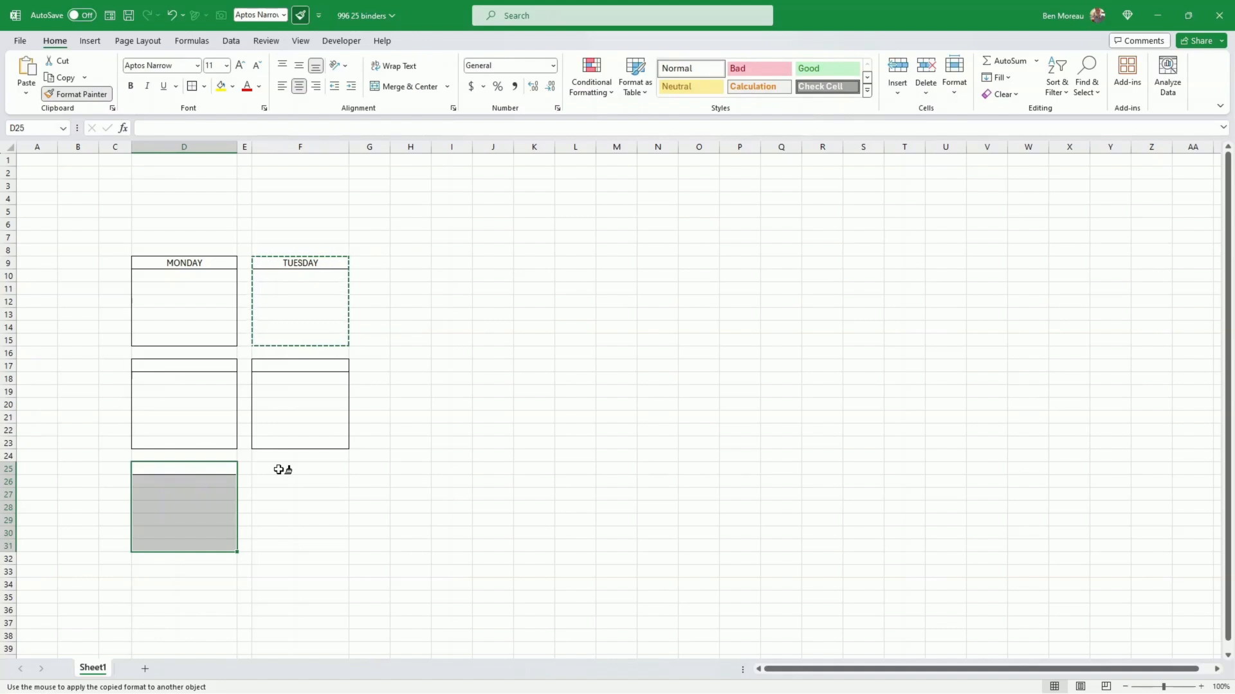
{"action": "left_click", "coordinate": [279, 463]}
{"action": "scroll", "coordinate": [262, 423], "scroll_direction": "down", "scroll_amount": 4}
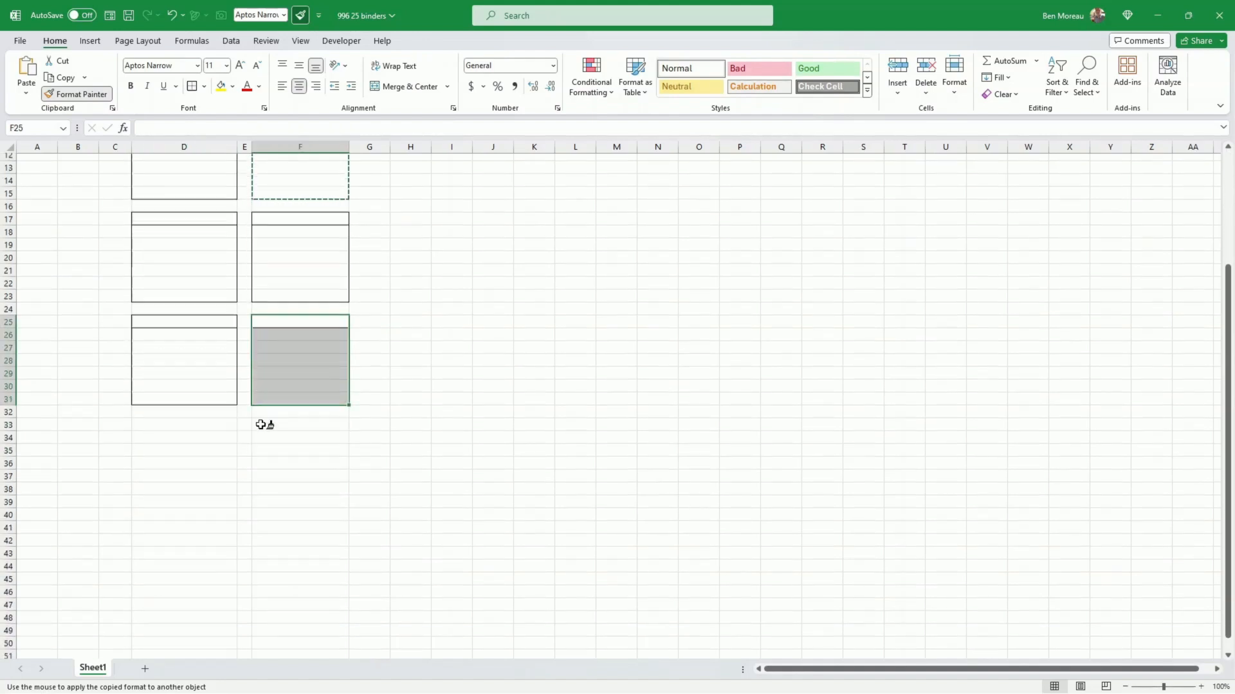
{"action": "left_click", "coordinate": [210, 420]}
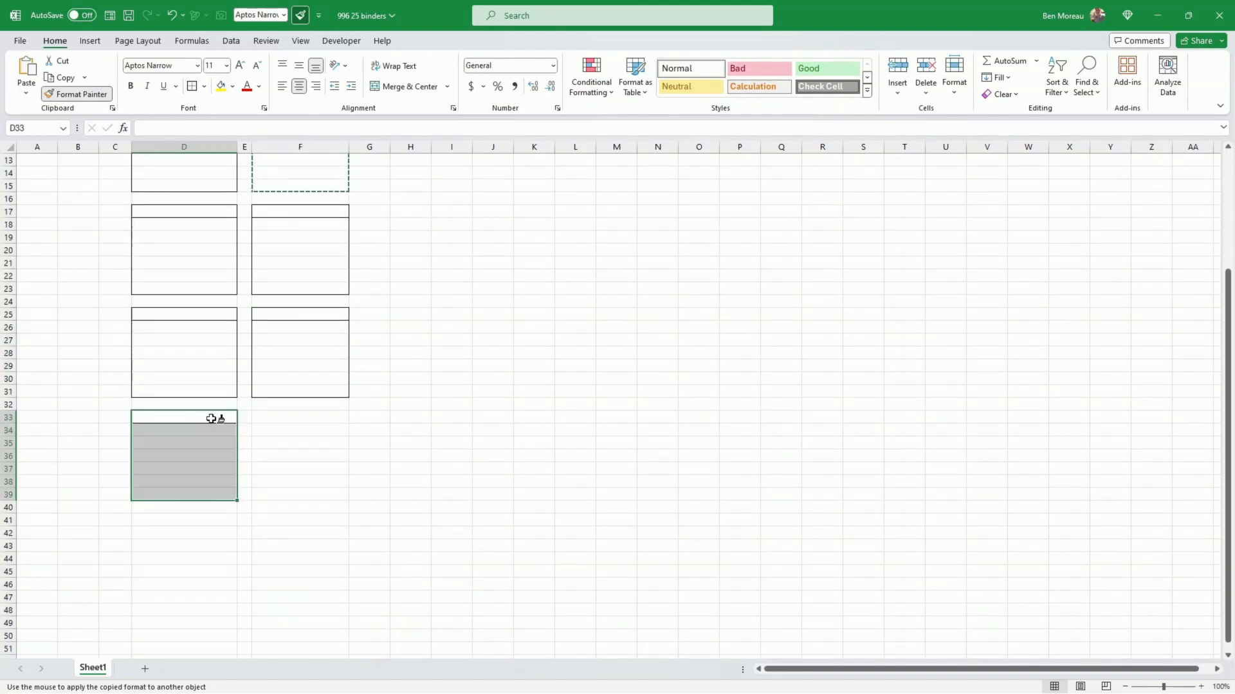
{"action": "left_click", "coordinate": [278, 419]}
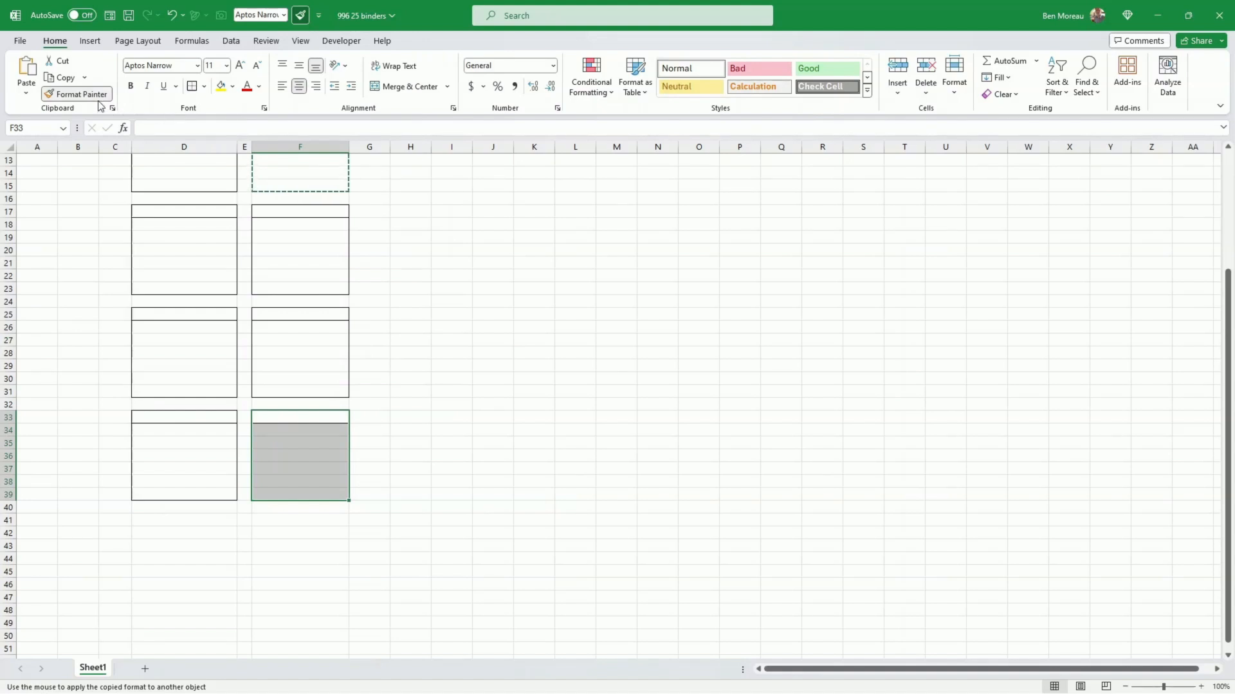
{"action": "key", "text": "Escape"}
Step: Widen columns D and F together so both columns of day blocks have the same width
{"action": "left_click", "coordinate": [326, 287]}
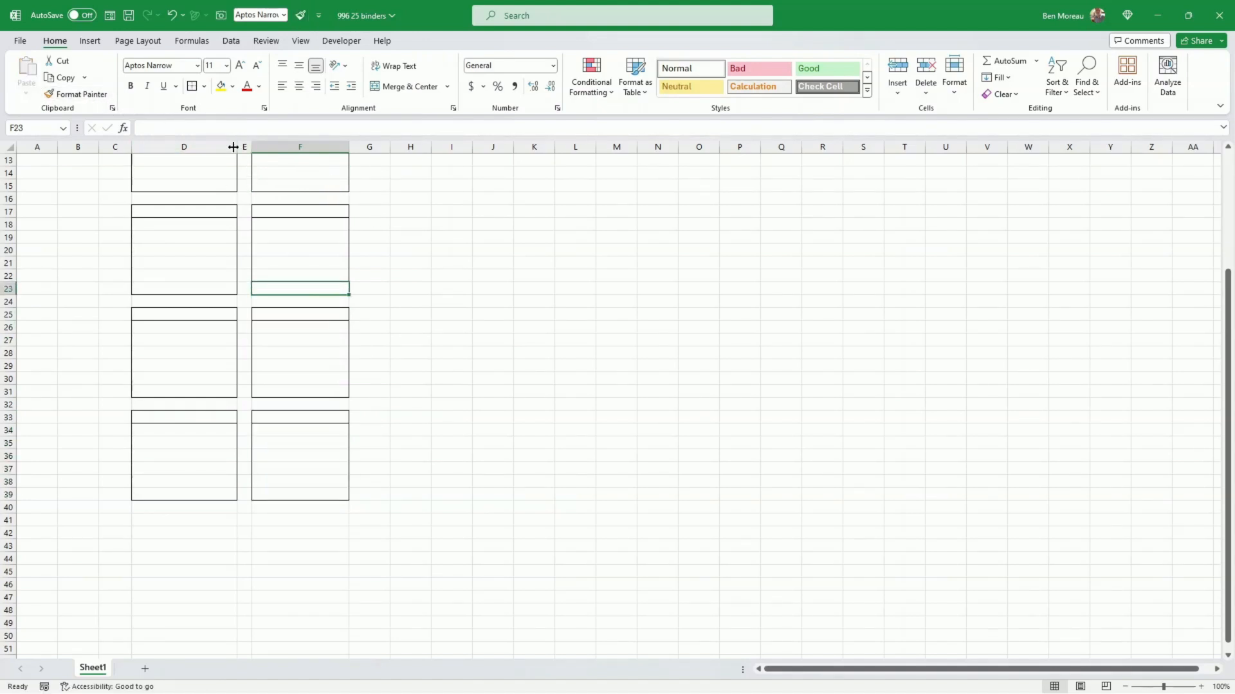
{"action": "left_click", "coordinate": [206, 147]}
{"action": "left_click", "coordinate": [298, 146], "text": "ctrl"}
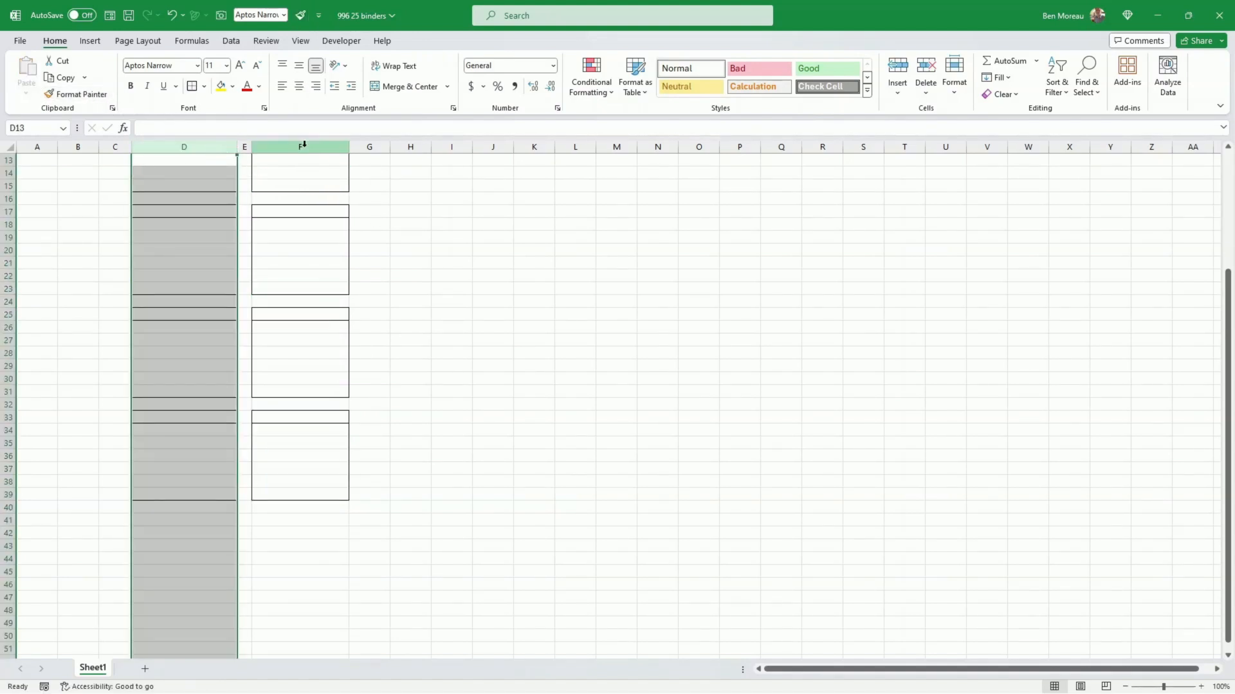
{"action": "left_click_drag", "start_coordinate": [351, 148], "coordinate": [377, 148]}
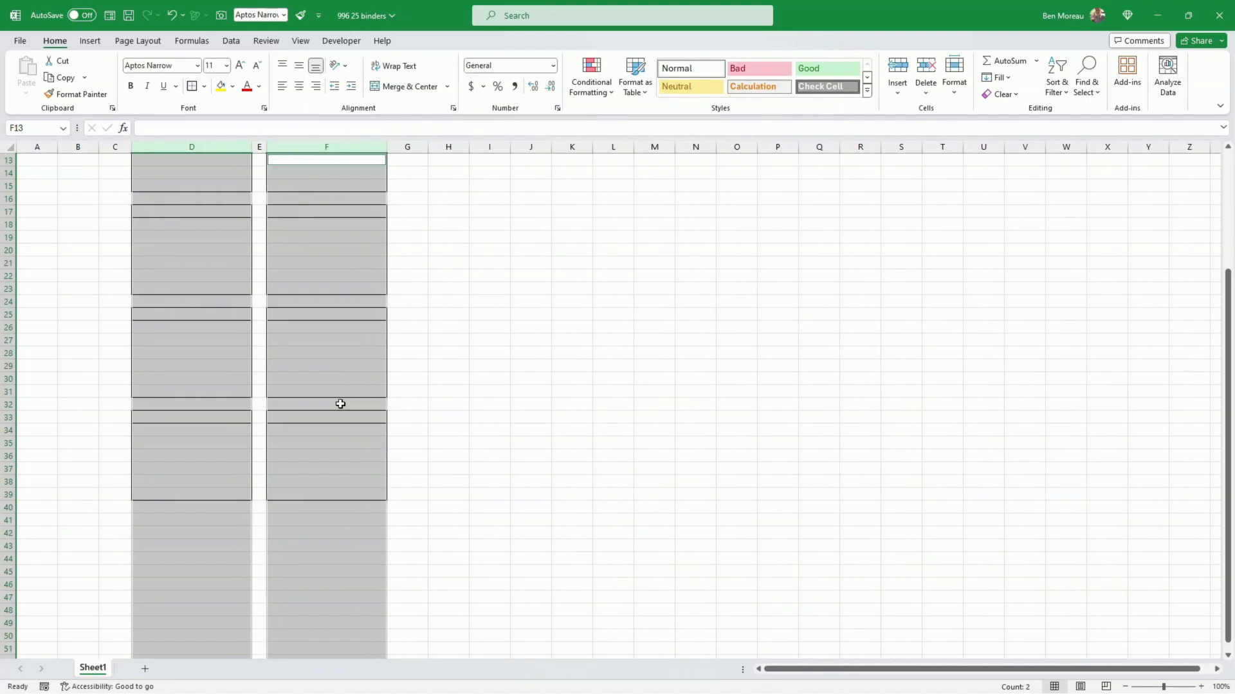
{"action": "left_click", "coordinate": [321, 414]}
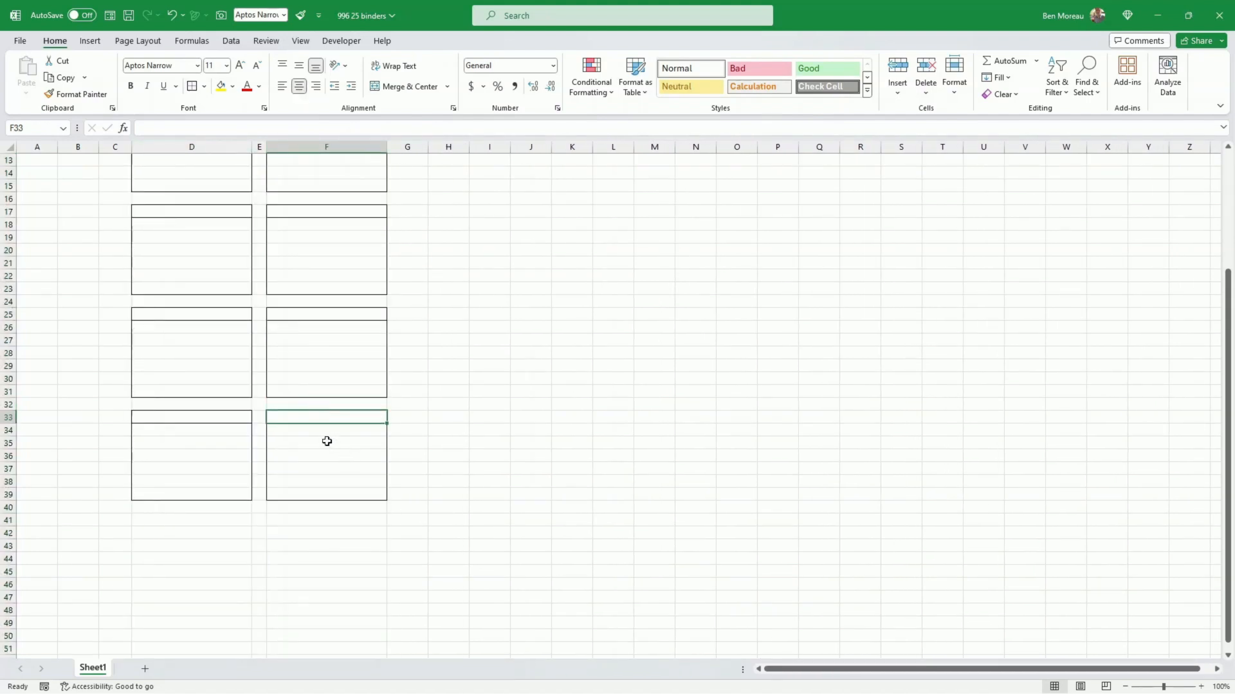
{"action": "left_click", "coordinate": [321, 433]}
{"action": "scroll", "coordinate": [323, 409], "scroll_direction": "up", "scroll_amount": 3}
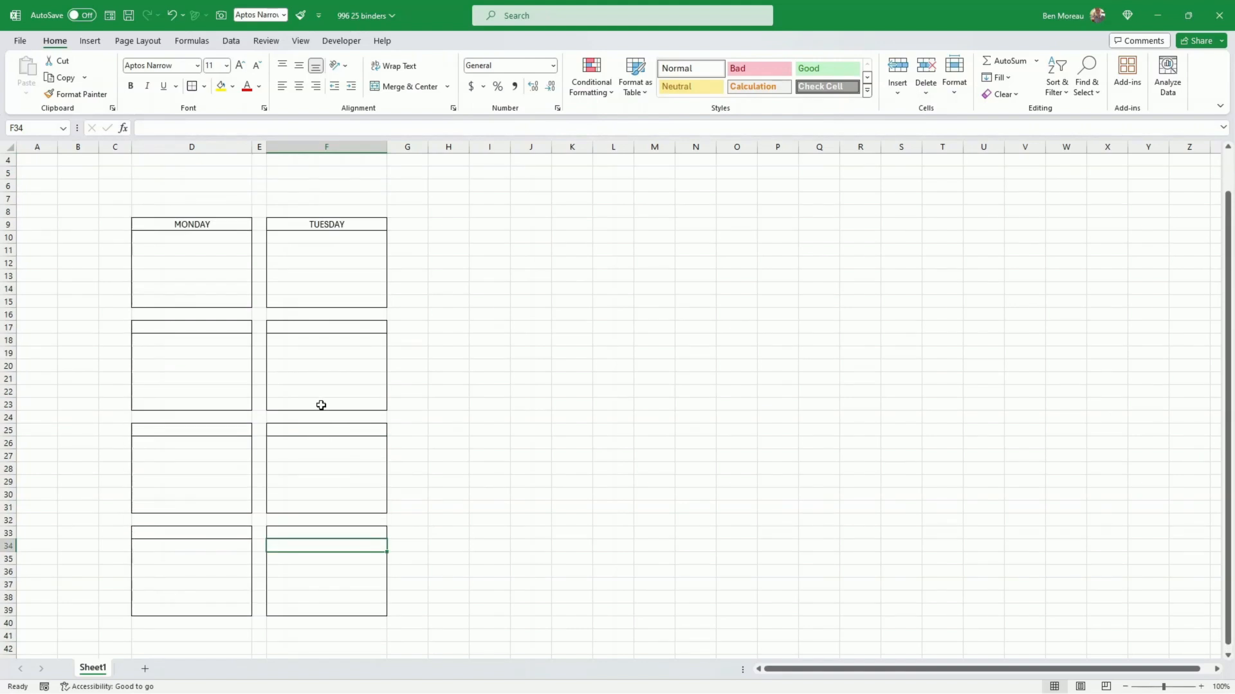
Step: Enter the headings WEDNESDAY in cell D17 and THURSDAY in cell F17
{"action": "left_click", "coordinate": [195, 326]}
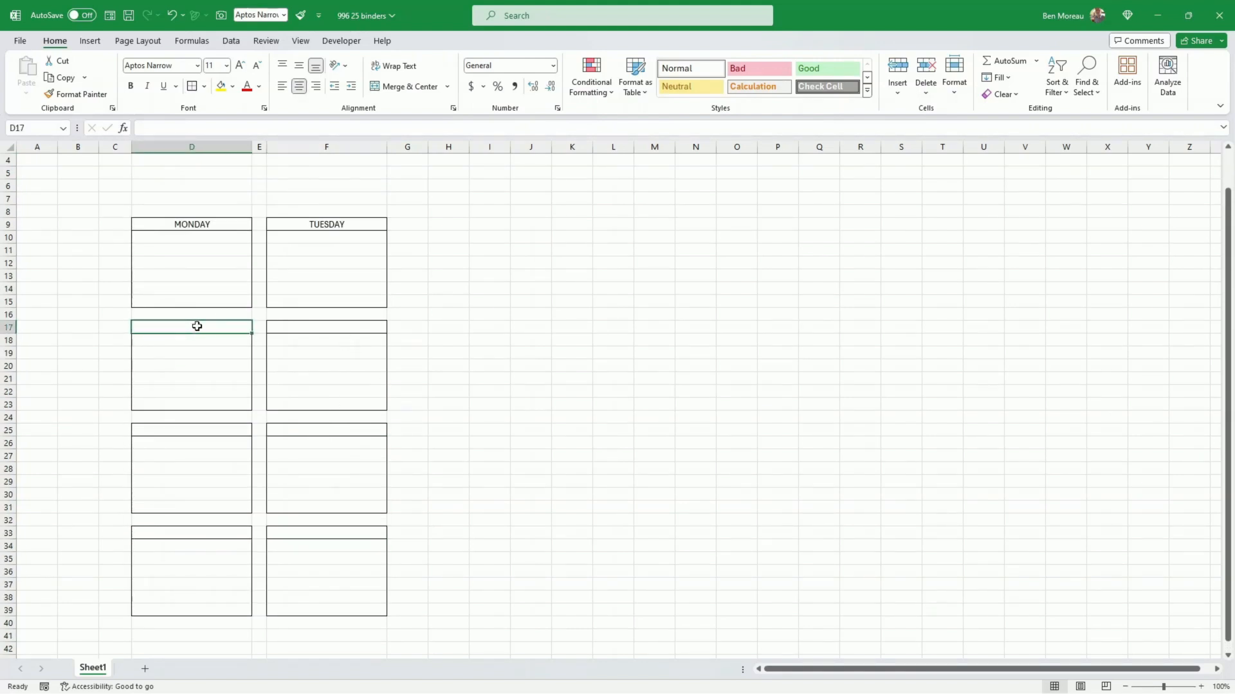
{"action": "type", "text": "WED"}
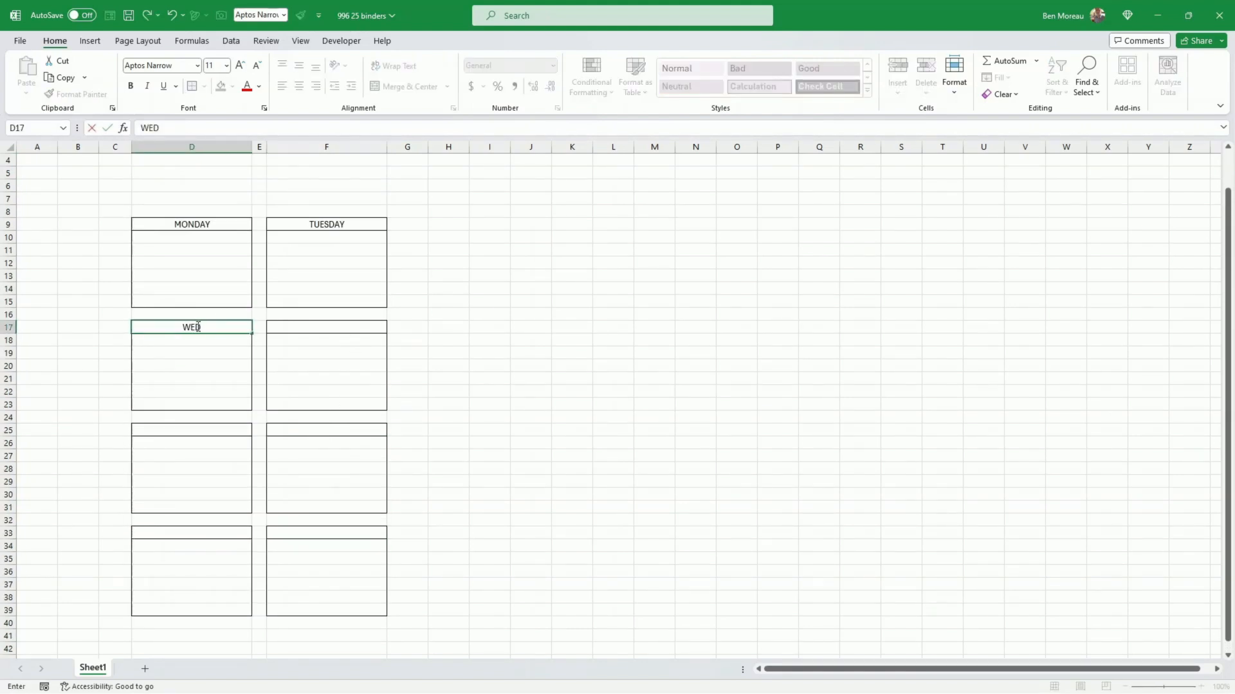
{"action": "type", "text": "NESDAY"}
{"action": "key", "text": "Tab"}
{"action": "key", "text": "Tab"}
{"action": "type", "text": "THU"}
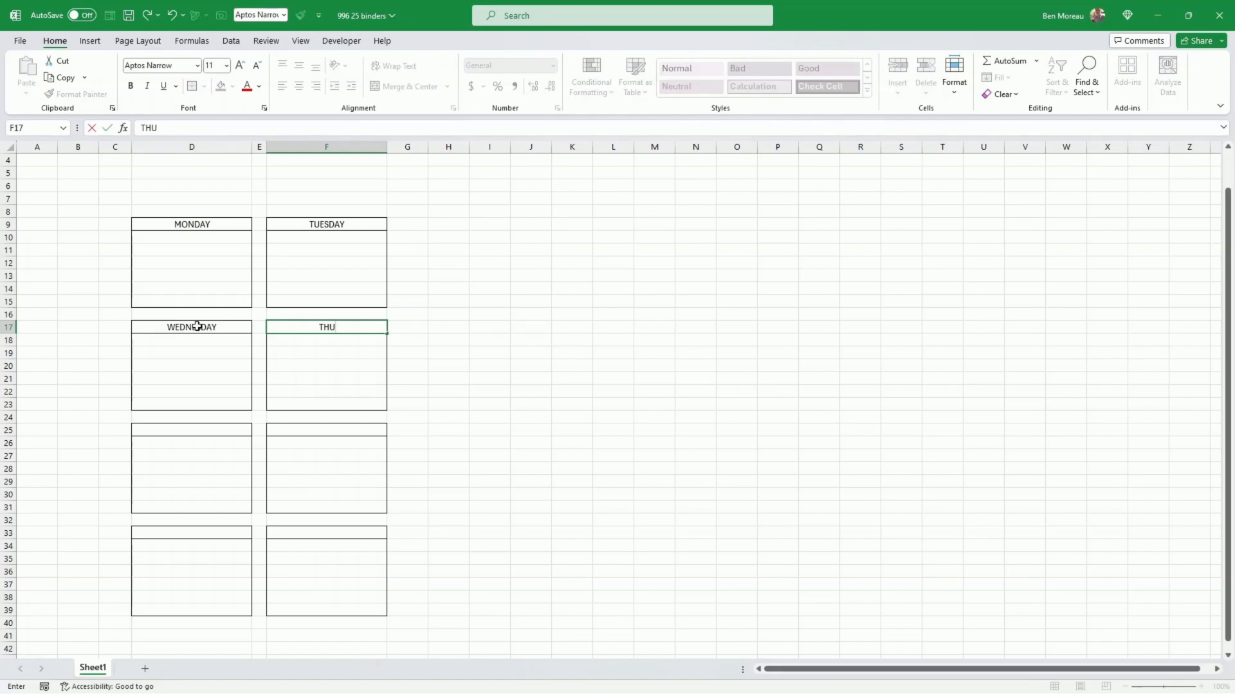
{"action": "type", "text": "RSDAY"}
{"action": "key", "text": "Return"}
{"action": "key", "text": "Return"}
{"action": "key", "text": "Return"}
{"action": "key", "text": "Return"}
{"action": "key", "text": "Return"}
{"action": "key", "text": "Return"}
Step: Enter the headings FRIDAY in cell D25 and SATURDAY in cell F25
{"action": "key", "text": "Down"}
{"action": "key", "text": "Down"}
{"action": "key", "text": "Left"}
{"action": "key", "text": "Left"}
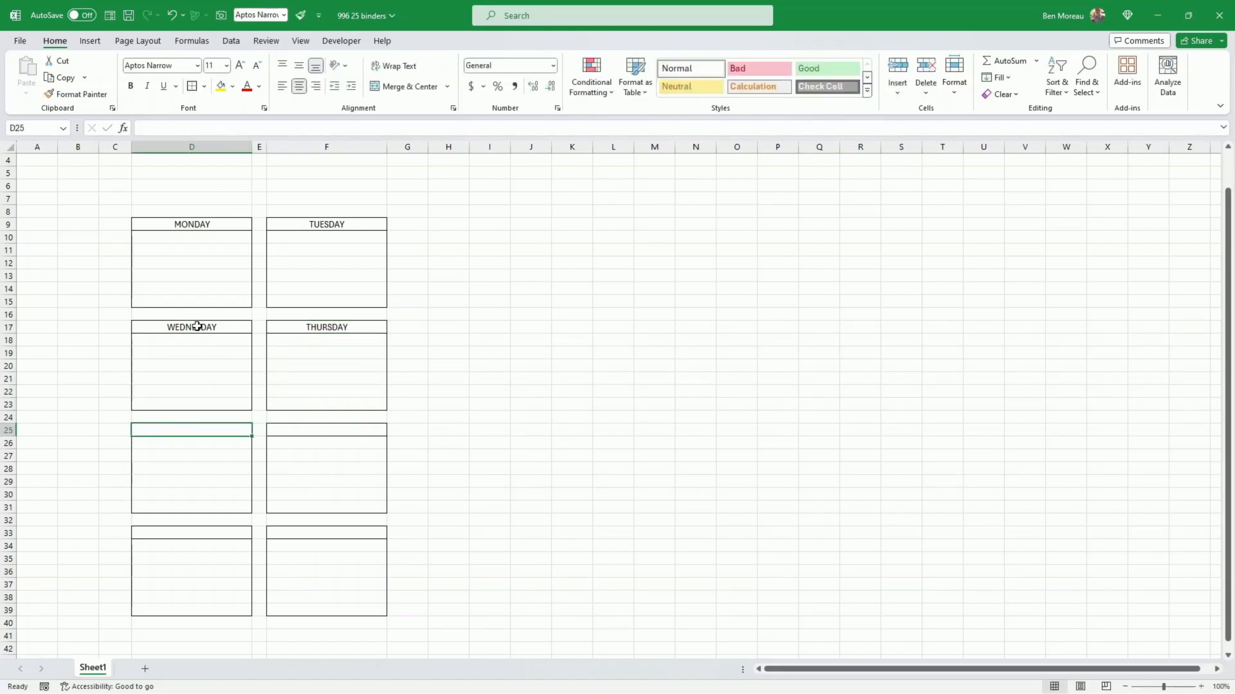
{"action": "type", "text": "FRI"}
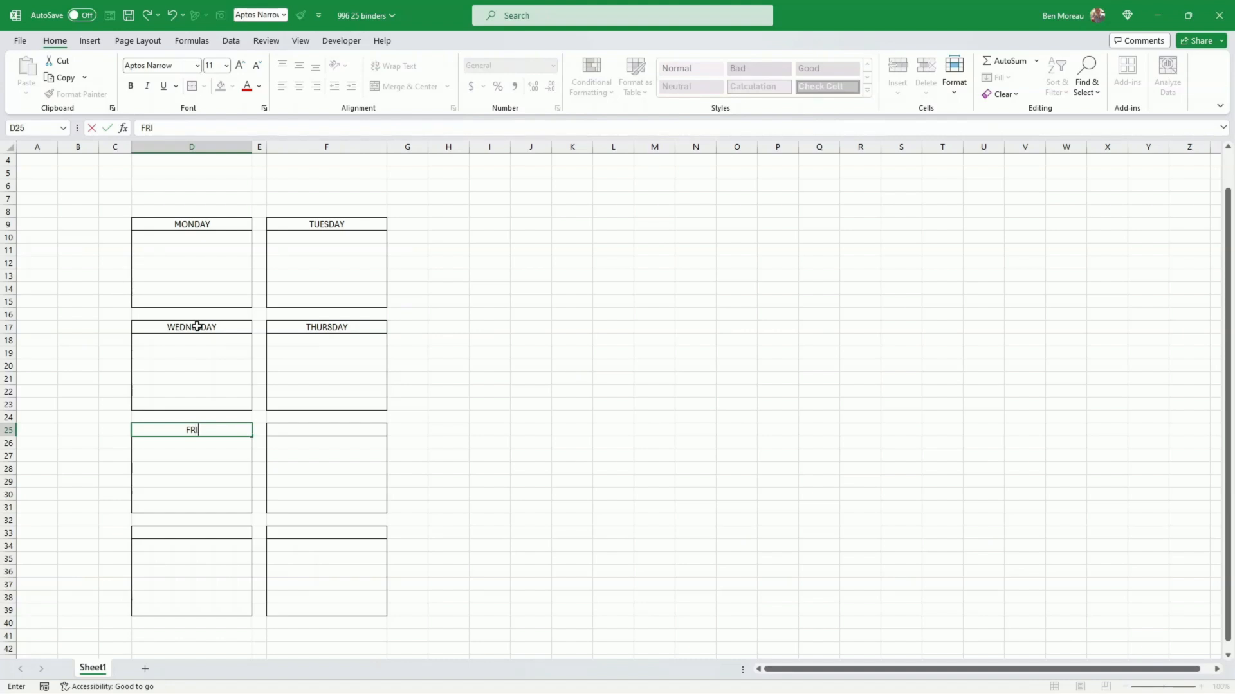
{"action": "type", "text": "DAY"}
{"action": "key", "text": "Right"}
{"action": "key", "text": "Right"}
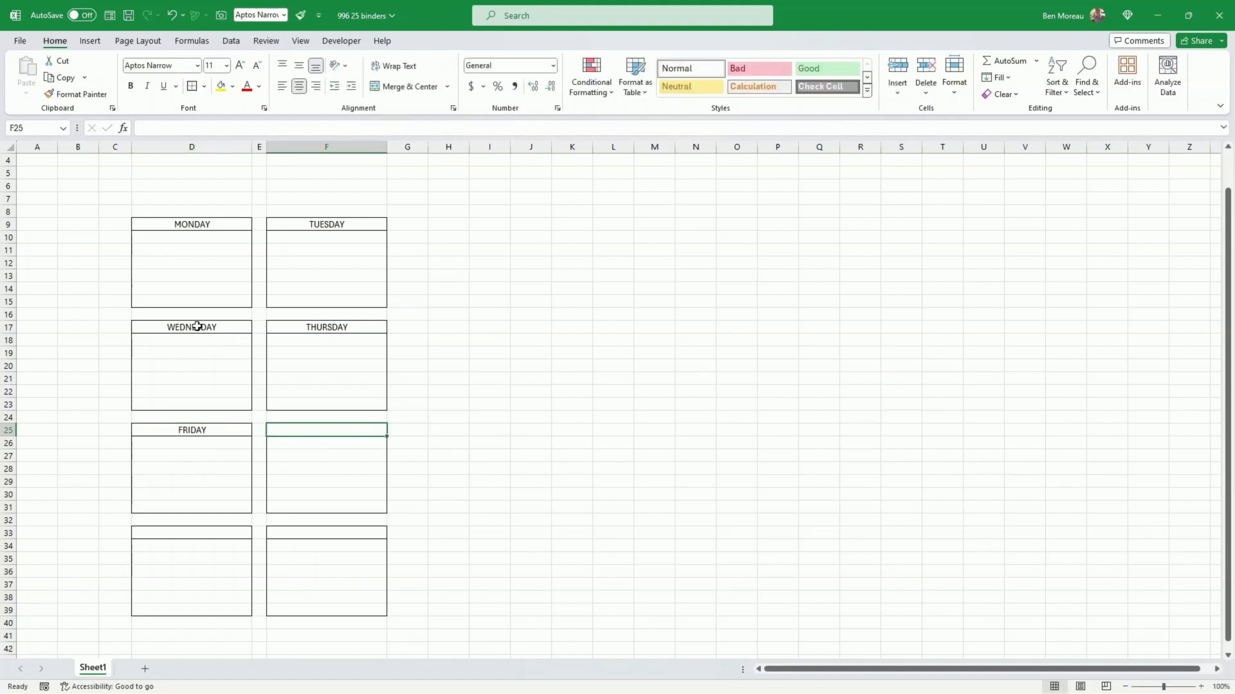
{"action": "type", "text": "SA"}
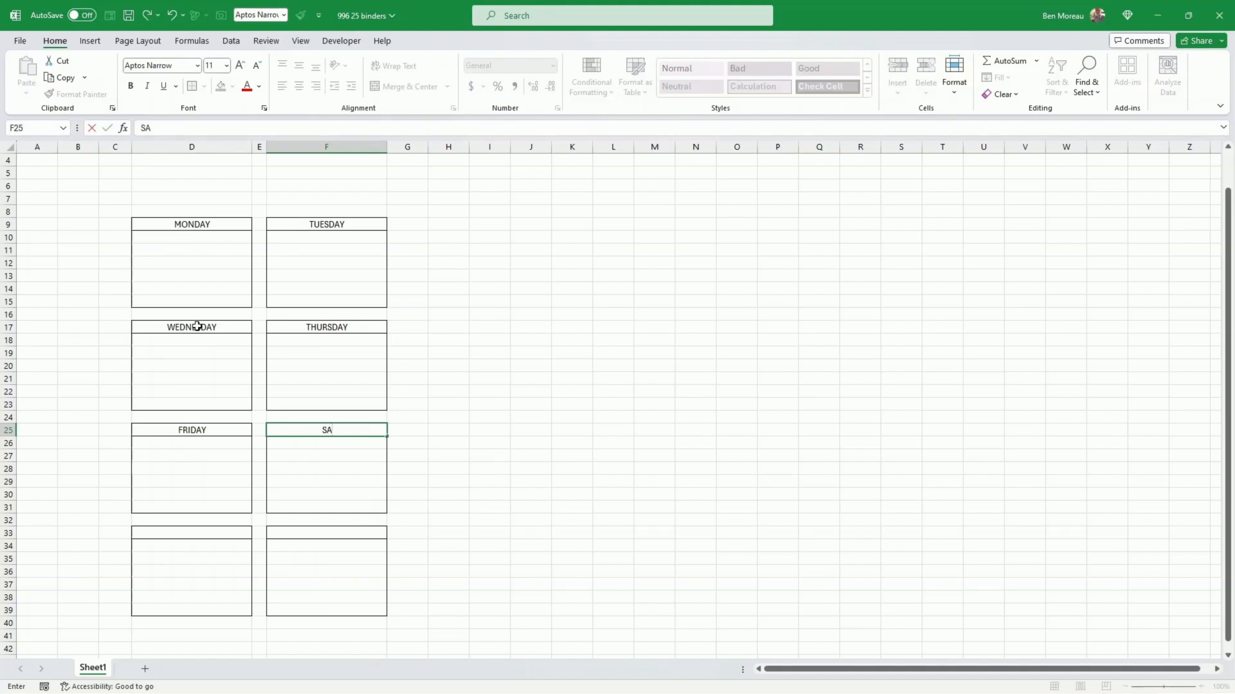
{"action": "type", "text": "TURDAY"}
{"action": "key", "text": "Return"}
{"action": "key", "text": "Return"}
{"action": "key", "text": "Return"}
{"action": "key", "text": "Return"}
{"action": "key", "text": "Return"}
{"action": "key", "text": "Return"}
{"action": "key", "text": "Return"}
Step: Enter the headings SUNDAY in cell D33 and MOVE TO NEXT WEEK in cell F33
{"action": "key", "text": "Down"}
{"action": "key", "text": "Left"}
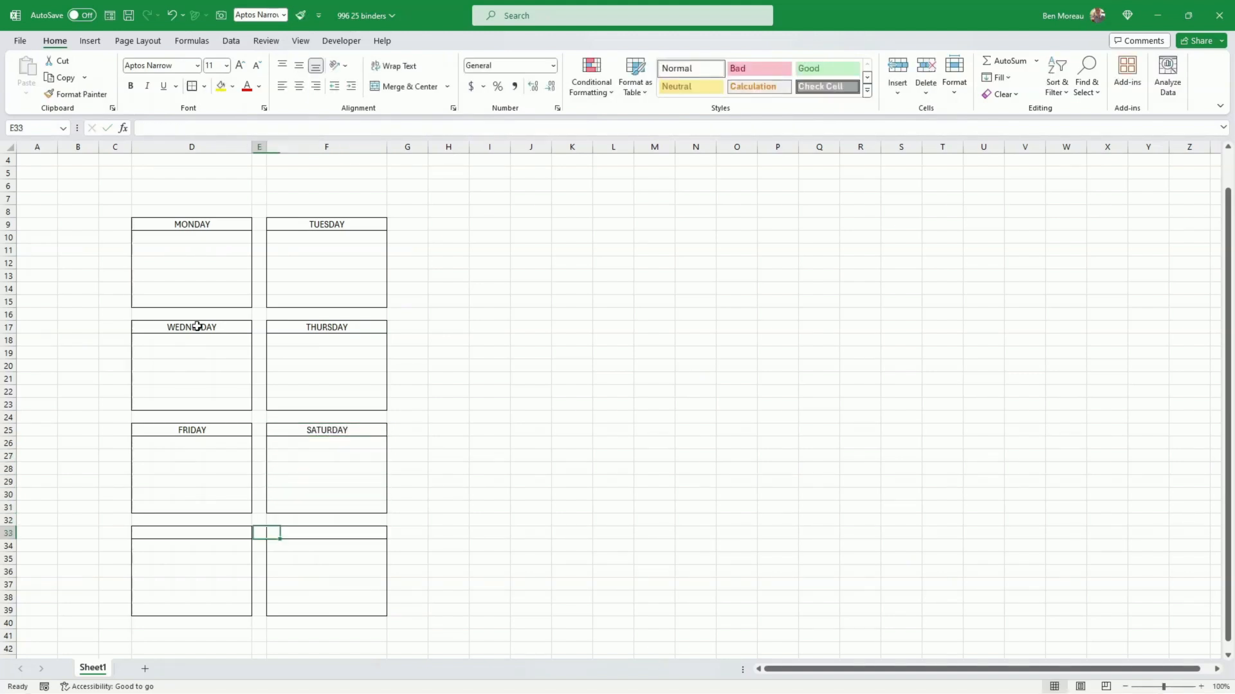
{"action": "key", "text": "Left"}
{"action": "type", "text": "S"}
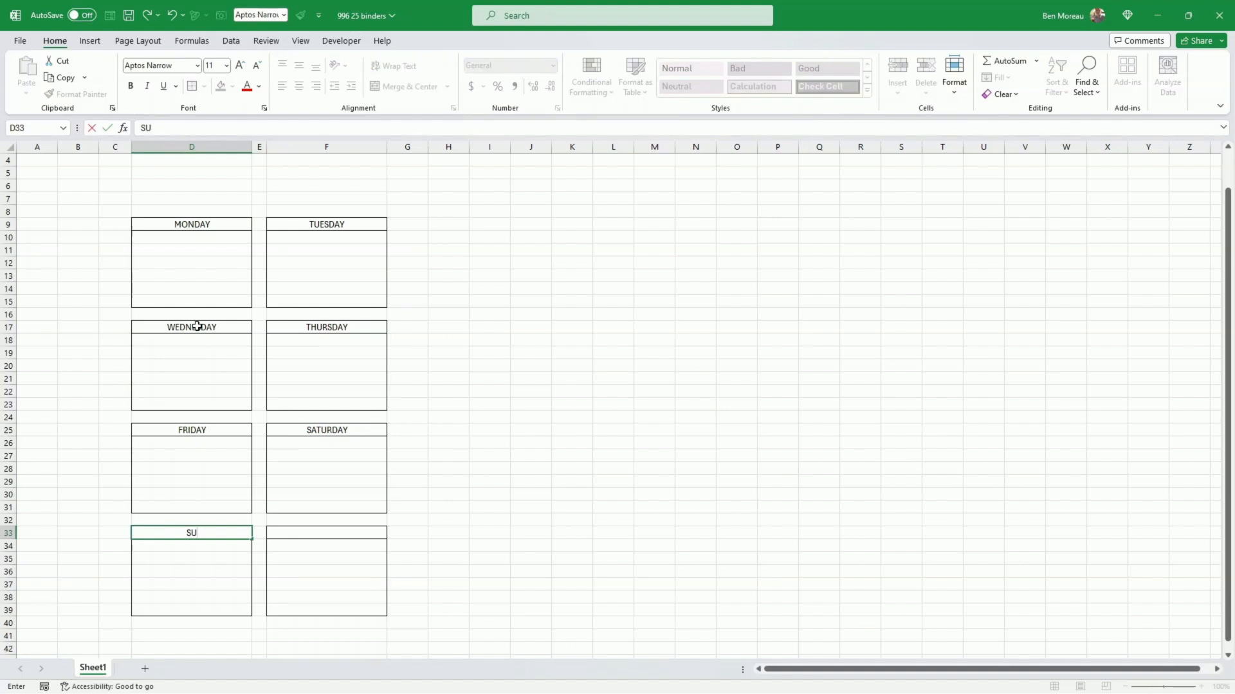
{"action": "type", "text": "UNDAY"}
{"action": "key", "text": "Tab"}
{"action": "key", "text": "Right"}
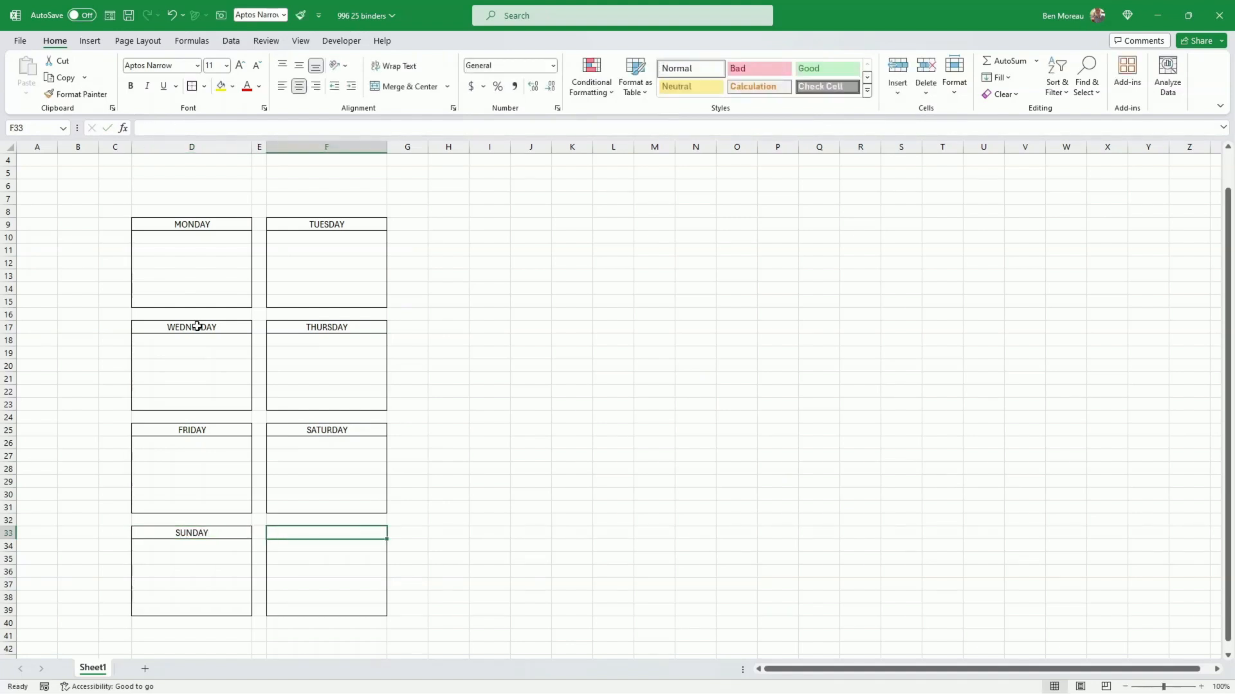
{"action": "type", "text": "MOV"}
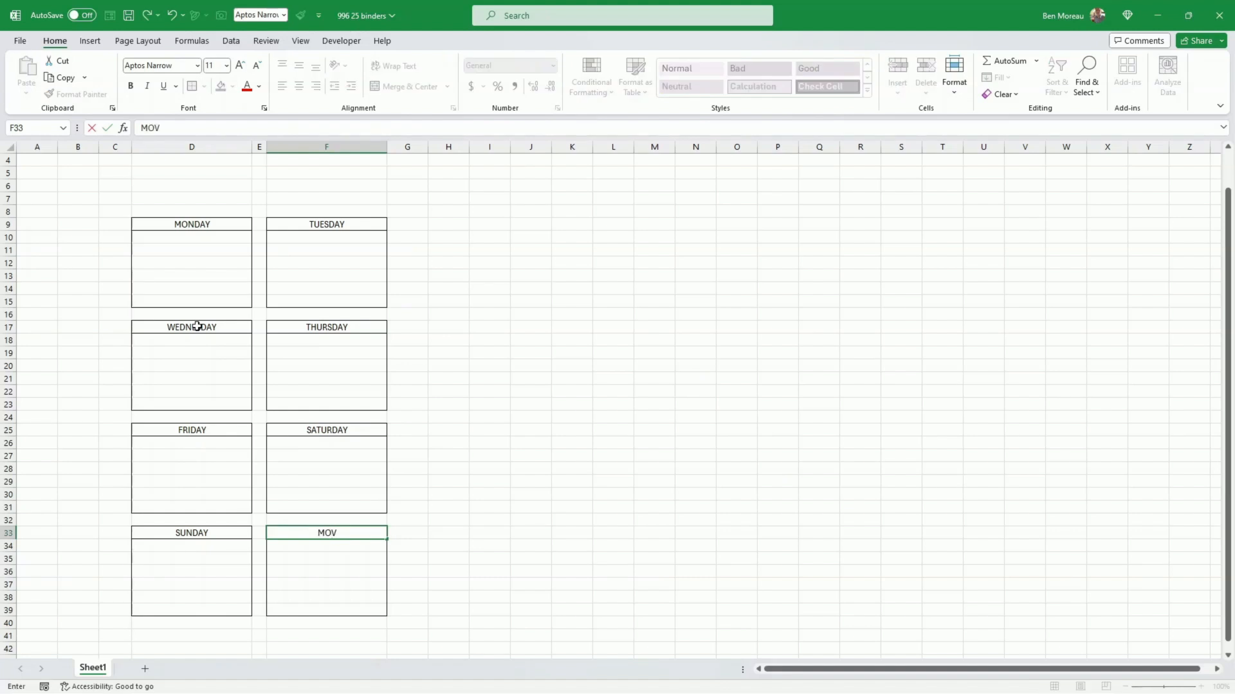
{"action": "type", "text": "E TO NEXT WEE"}
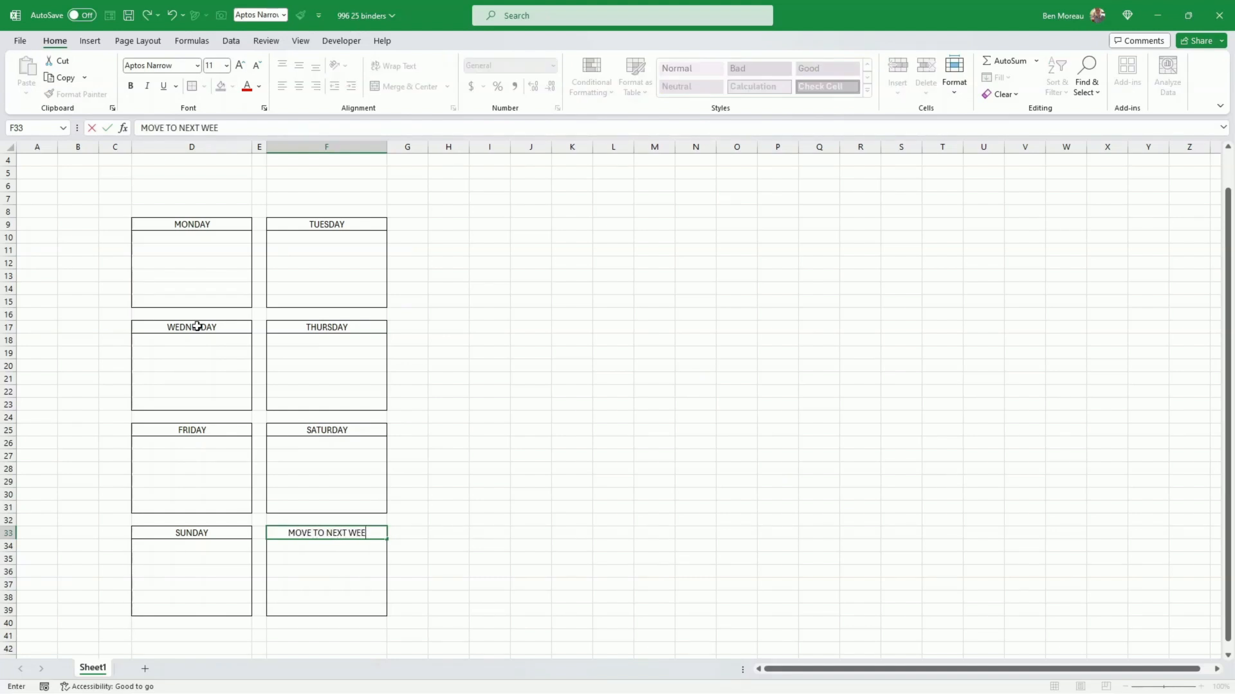
{"action": "type", "text": "K"}
{"action": "key", "text": "ctrl+Return"}
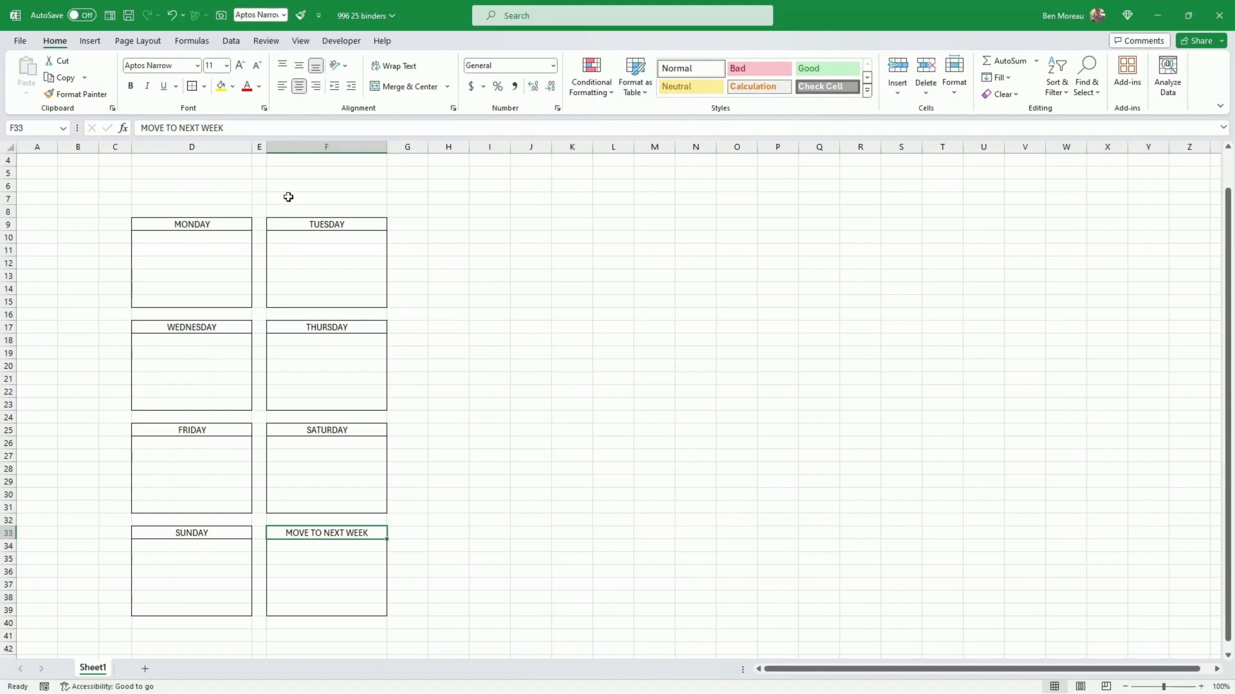
Step: Widen columns D and F together a little more, keeping both columns of blocks equally wide
{"action": "left_click", "coordinate": [245, 145]}
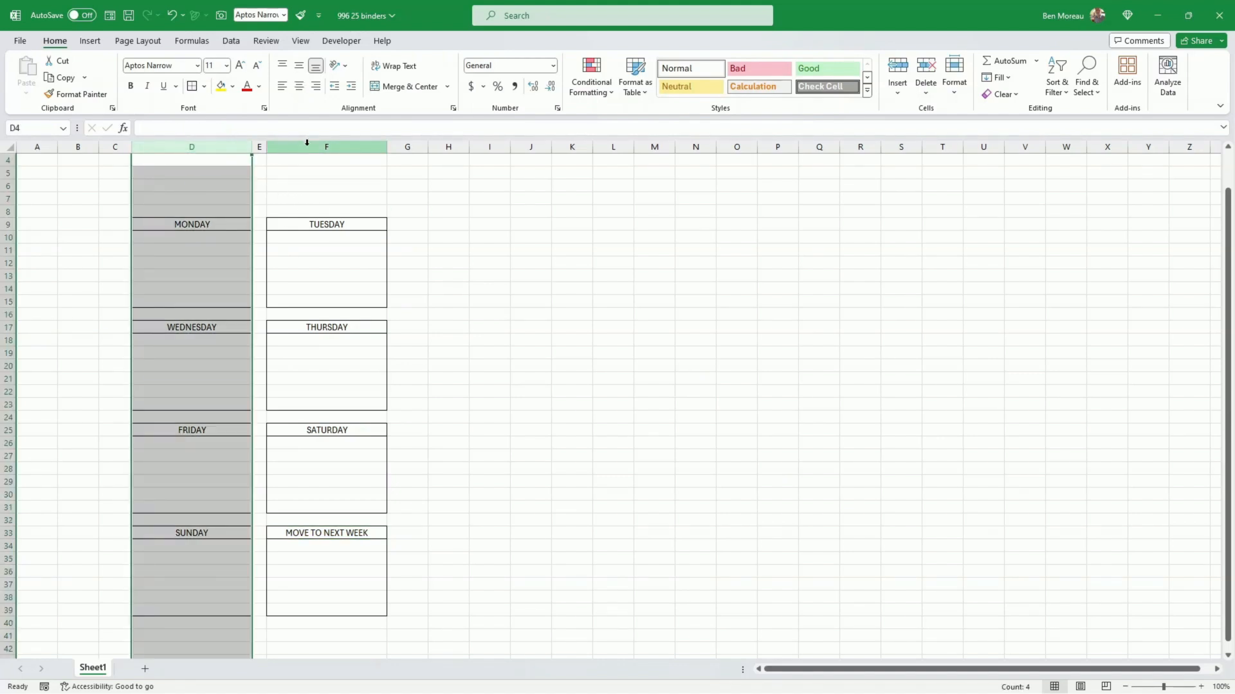
{"action": "left_click", "coordinate": [307, 144], "text": "ctrl"}
{"action": "left_click_drag", "start_coordinate": [387, 148], "coordinate": [423, 155]}
{"action": "left_click", "coordinate": [507, 229]}
{"action": "scroll", "coordinate": [357, 355], "scroll_direction": "up", "scroll_amount": 1}
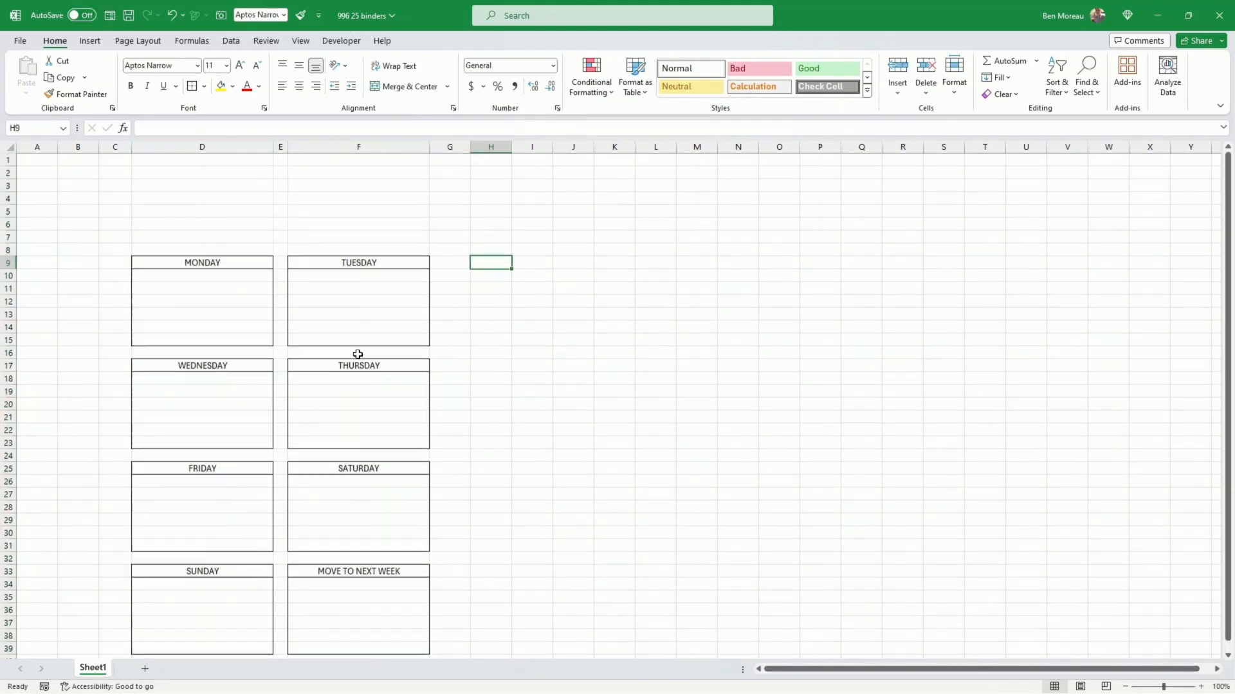
Step: Hide the gridlines on the planner worksheet
{"action": "left_click", "coordinate": [206, 277]}
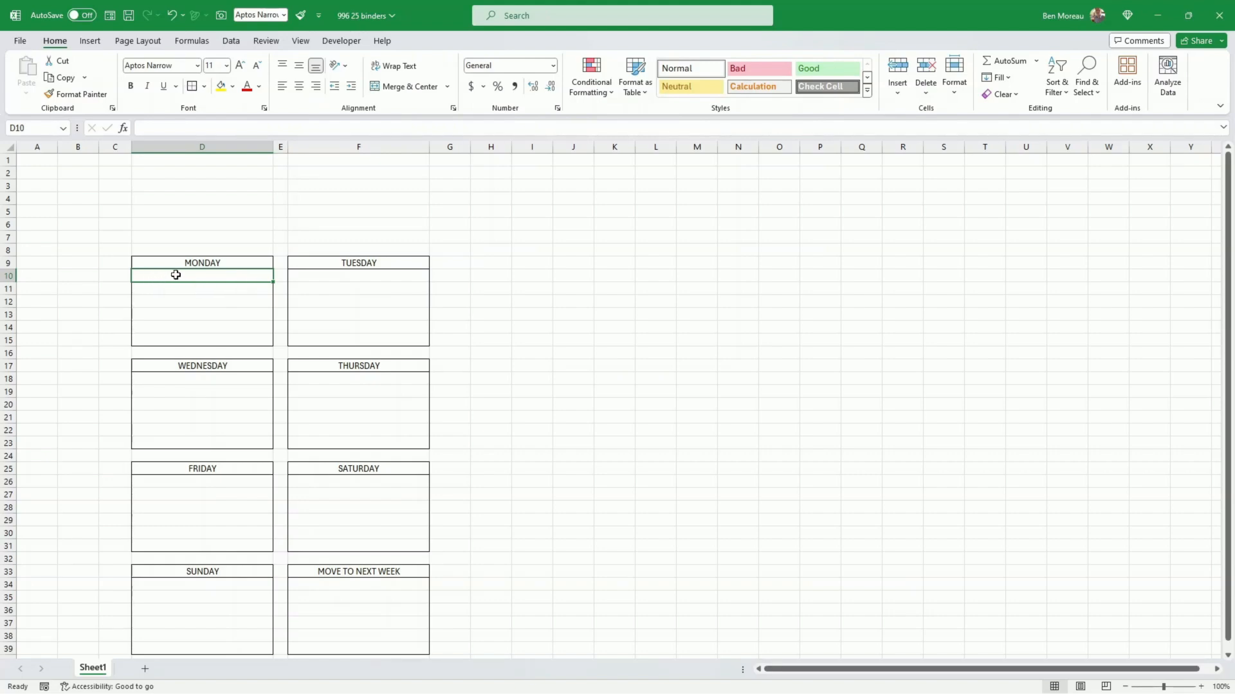
{"action": "left_click", "coordinate": [299, 42]}
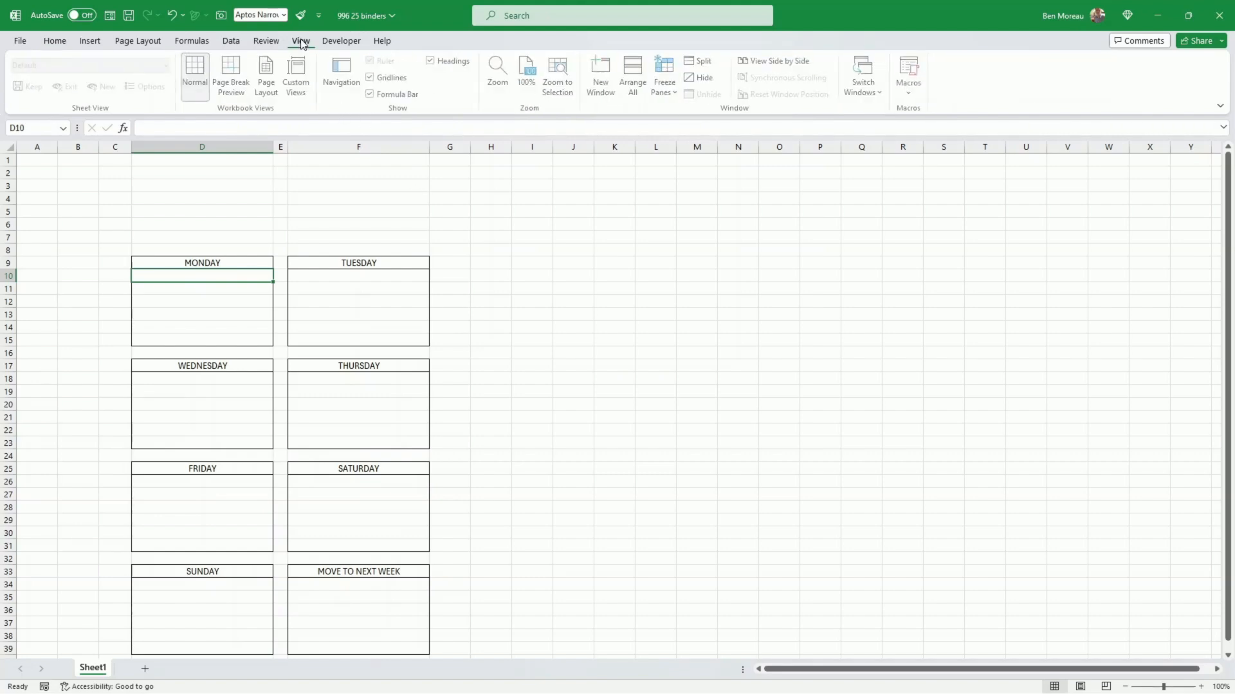
{"action": "left_click", "coordinate": [373, 78]}
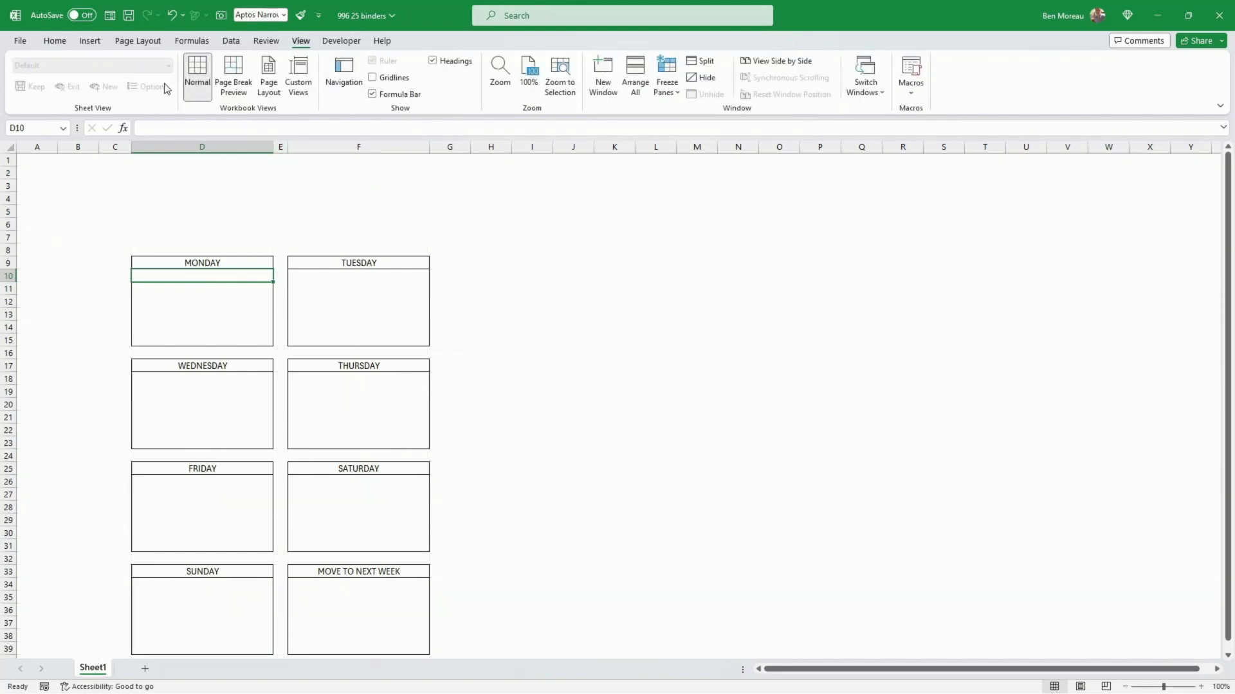
Step: Add a bottom border in the finest line style to cell D10, the first row under MONDAY
{"action": "left_click", "coordinate": [56, 41]}
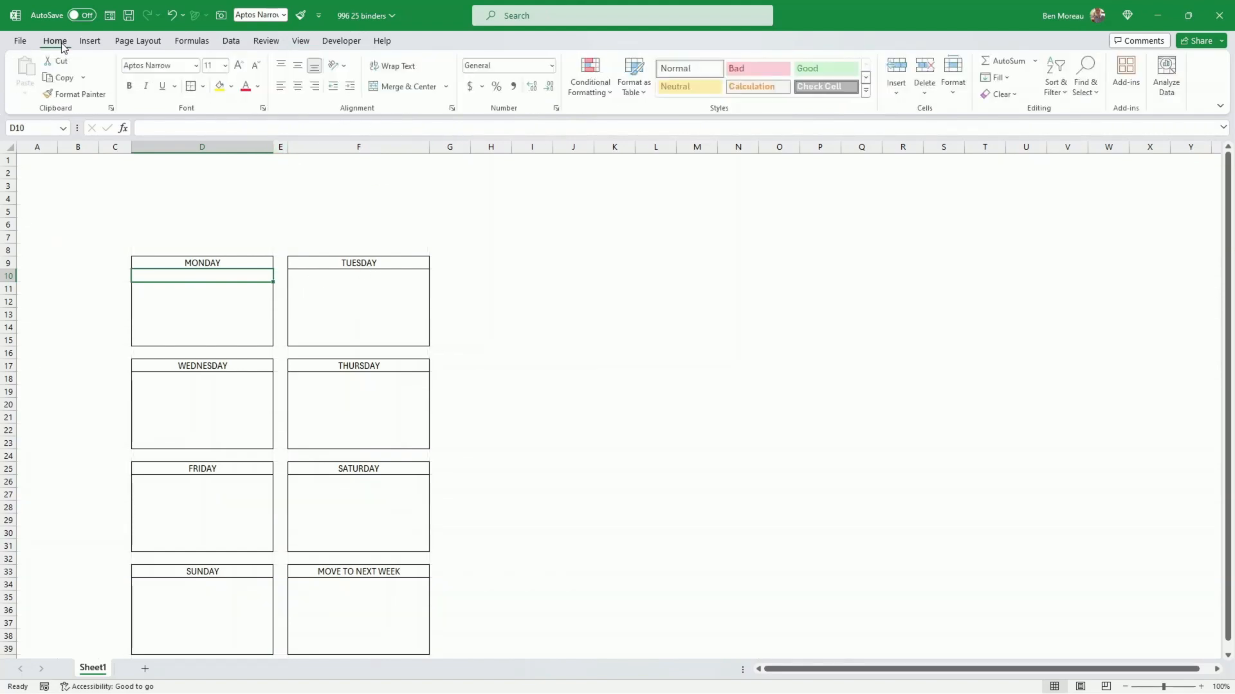
{"action": "left_click", "coordinate": [204, 87]}
{"action": "left_click", "coordinate": [231, 471]}
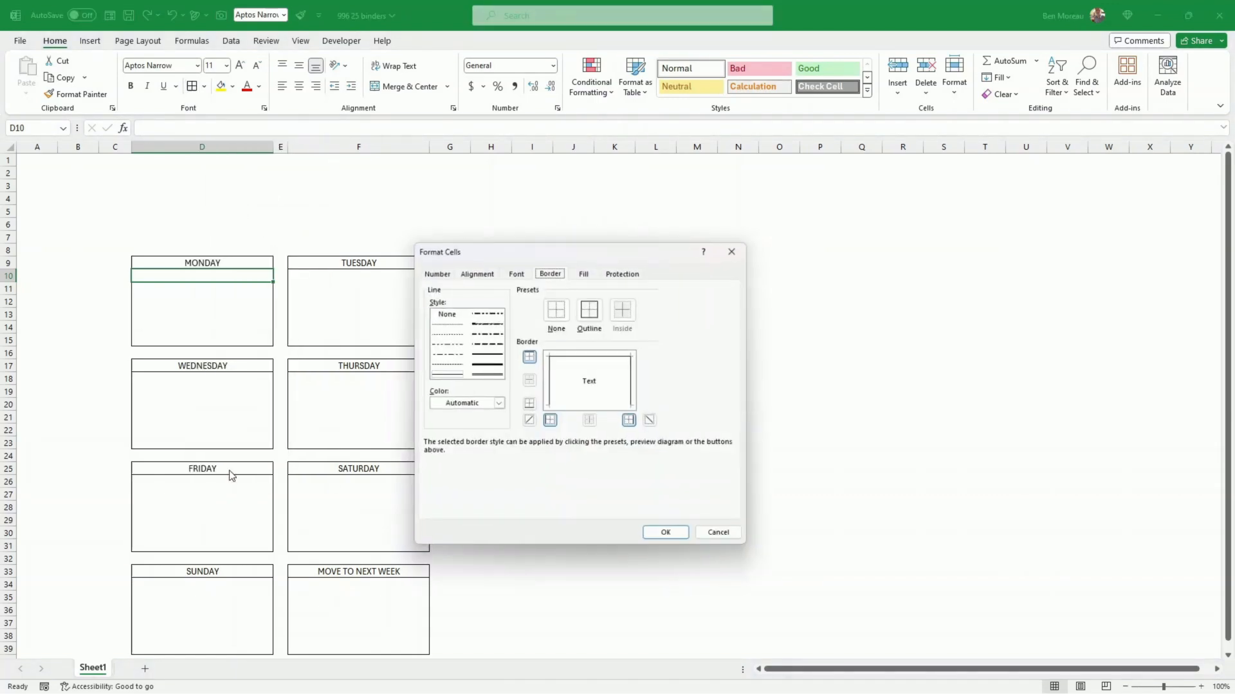
{"action": "left_click", "coordinate": [450, 326]}
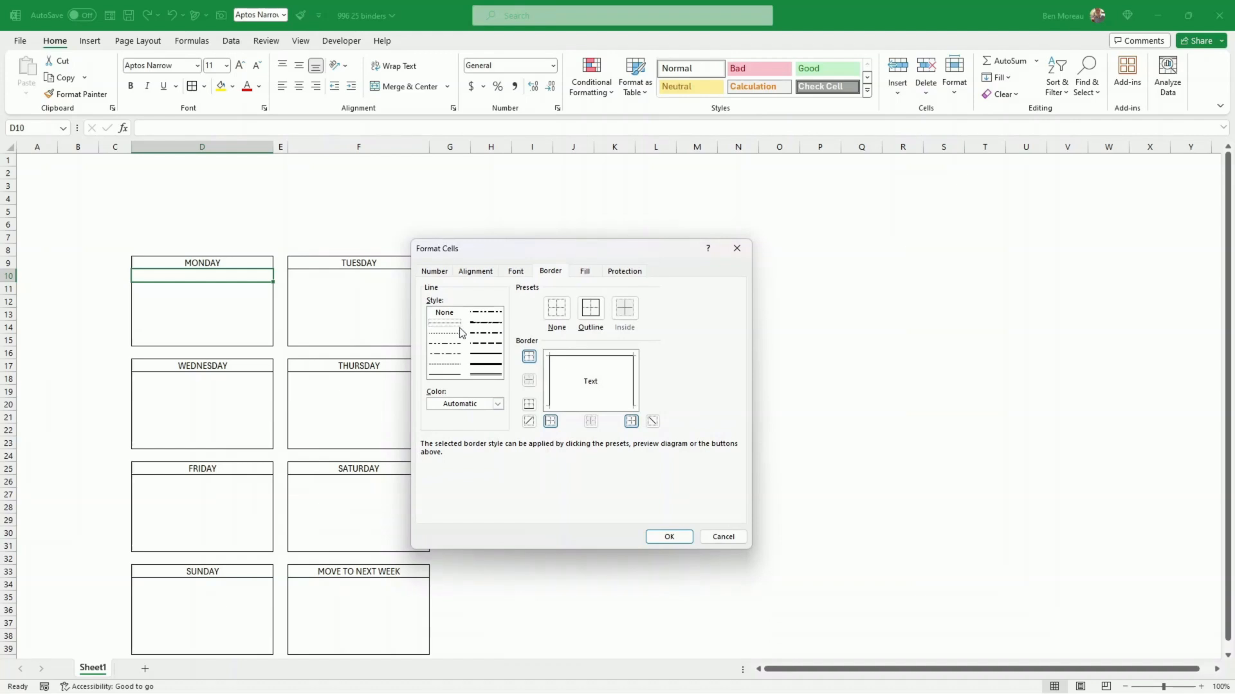
{"action": "left_click", "coordinate": [532, 405]}
{"action": "left_click", "coordinate": [672, 538]}
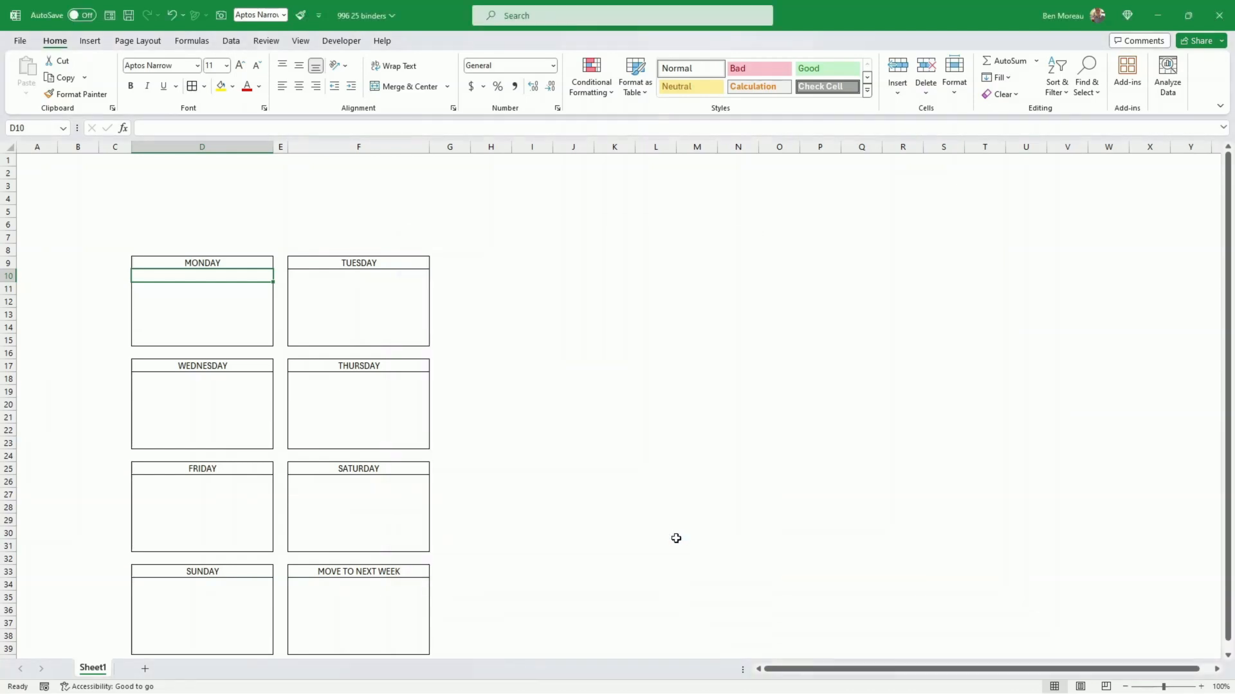
{"action": "left_click", "coordinate": [640, 480]}
Step: Repeat the fine bottom border on cells D11 to D14 to create writing lines in the MONDAY block
{"action": "left_click", "coordinate": [255, 291]}
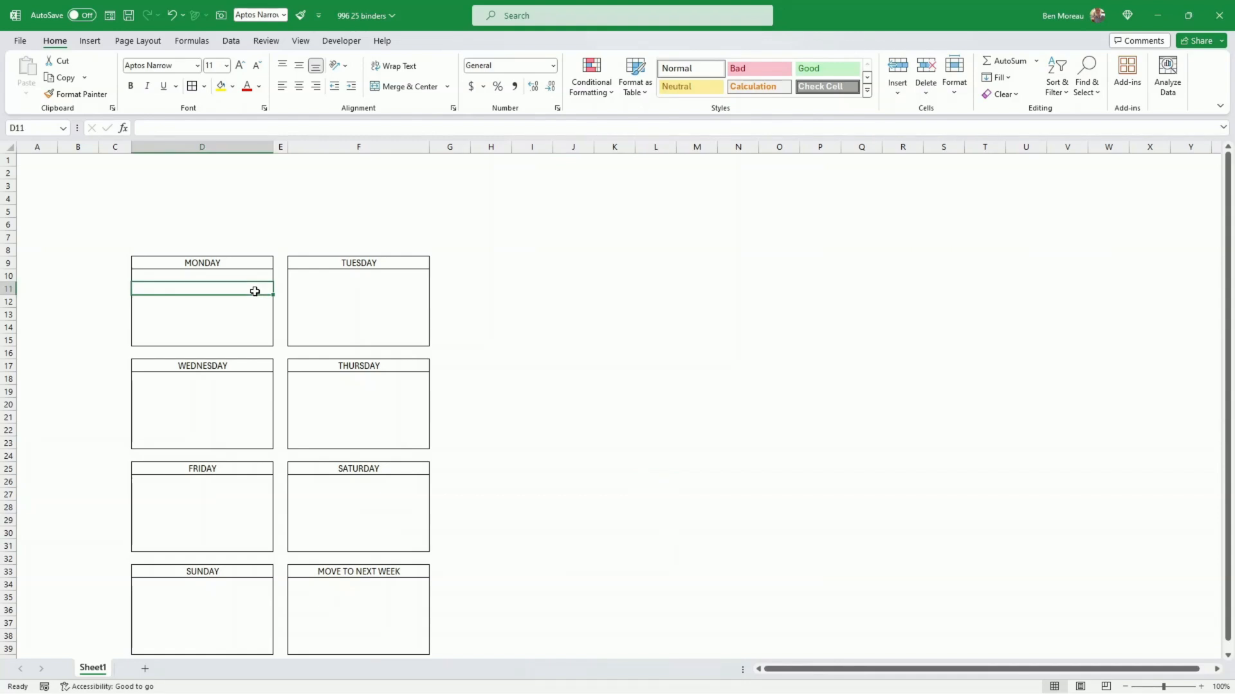
{"action": "left_click", "coordinate": [247, 310]}
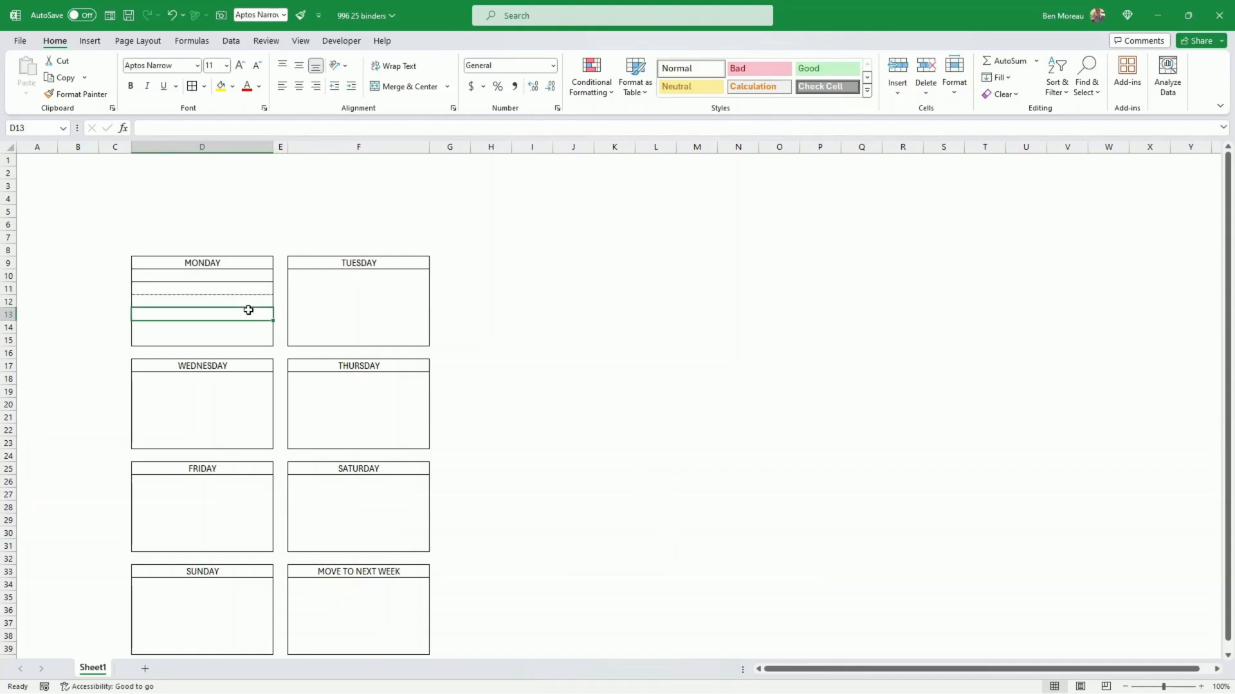
{"action": "left_click", "coordinate": [331, 316]}
Step: Copy the lined formatting of D10:D15 with Format Painter onto the bodies of the other seven blocks, from TUESDAY to MOVE TO NEXT WEEK
{"action": "left_click_drag", "start_coordinate": [249, 276], "coordinate": [254, 338]}
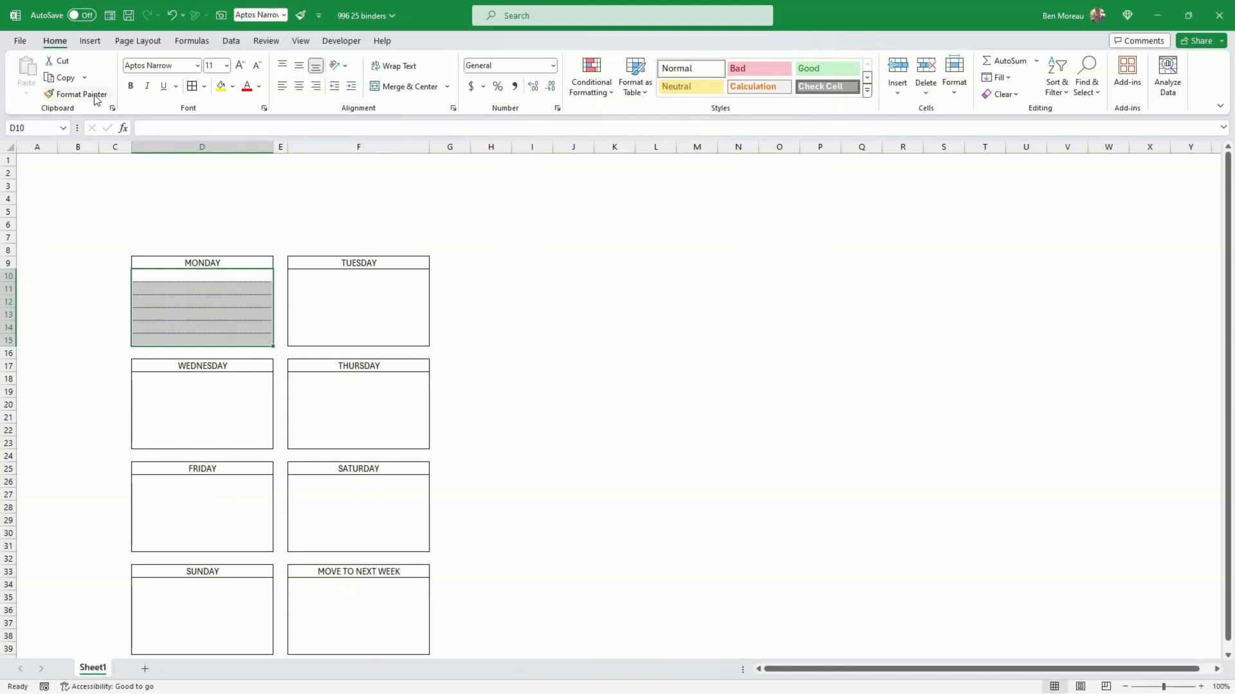
{"action": "double_click", "coordinate": [95, 100]}
{"action": "left_click", "coordinate": [363, 275]}
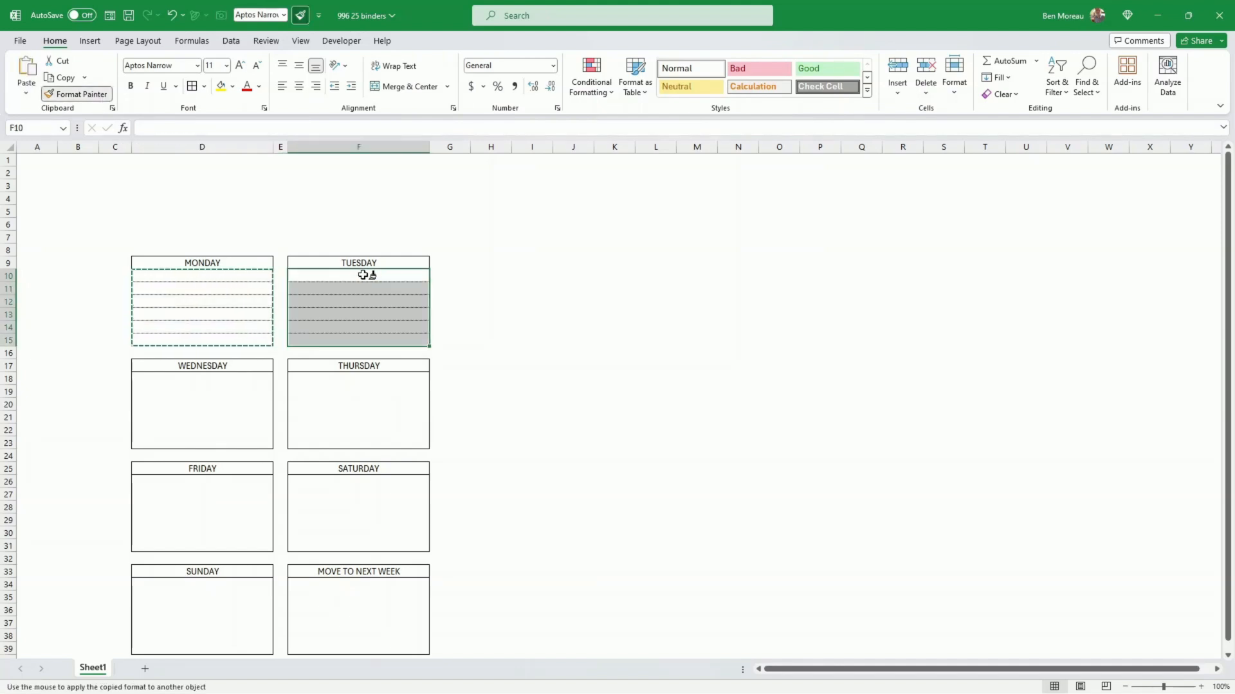
{"action": "left_click", "coordinate": [254, 377]}
{"action": "left_click", "coordinate": [301, 378]}
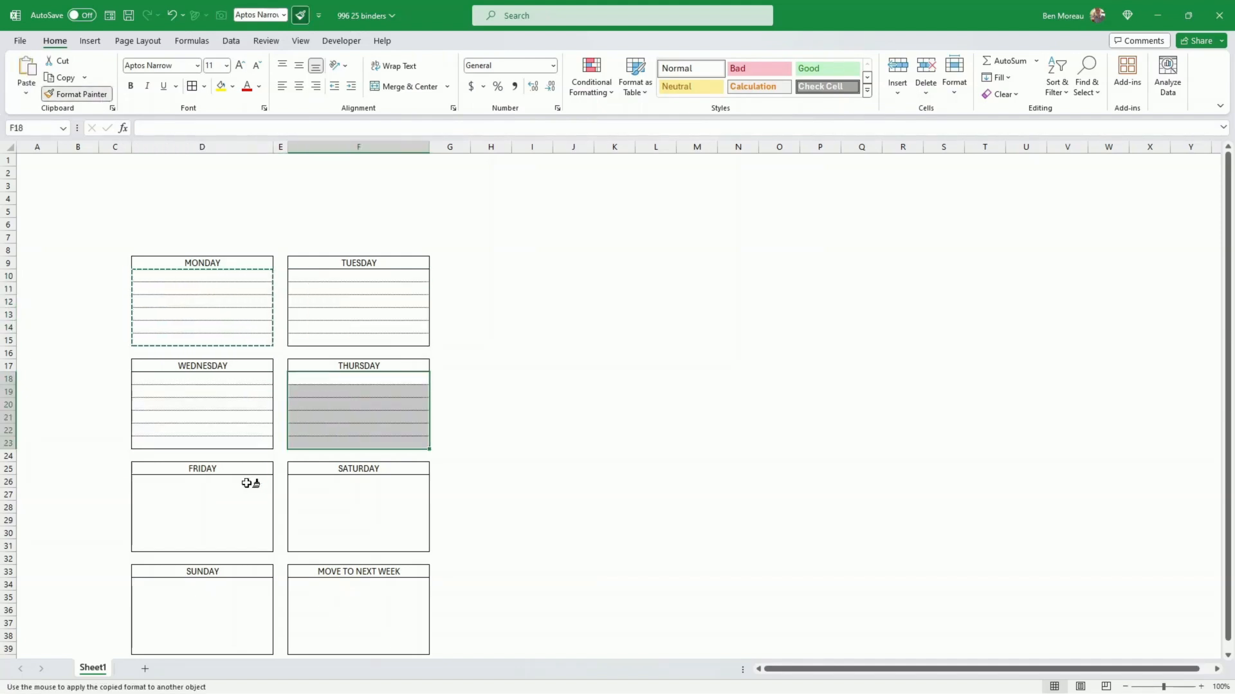
{"action": "left_click", "coordinate": [246, 482]}
{"action": "left_click", "coordinate": [325, 483]}
{"action": "left_click", "coordinate": [251, 585]}
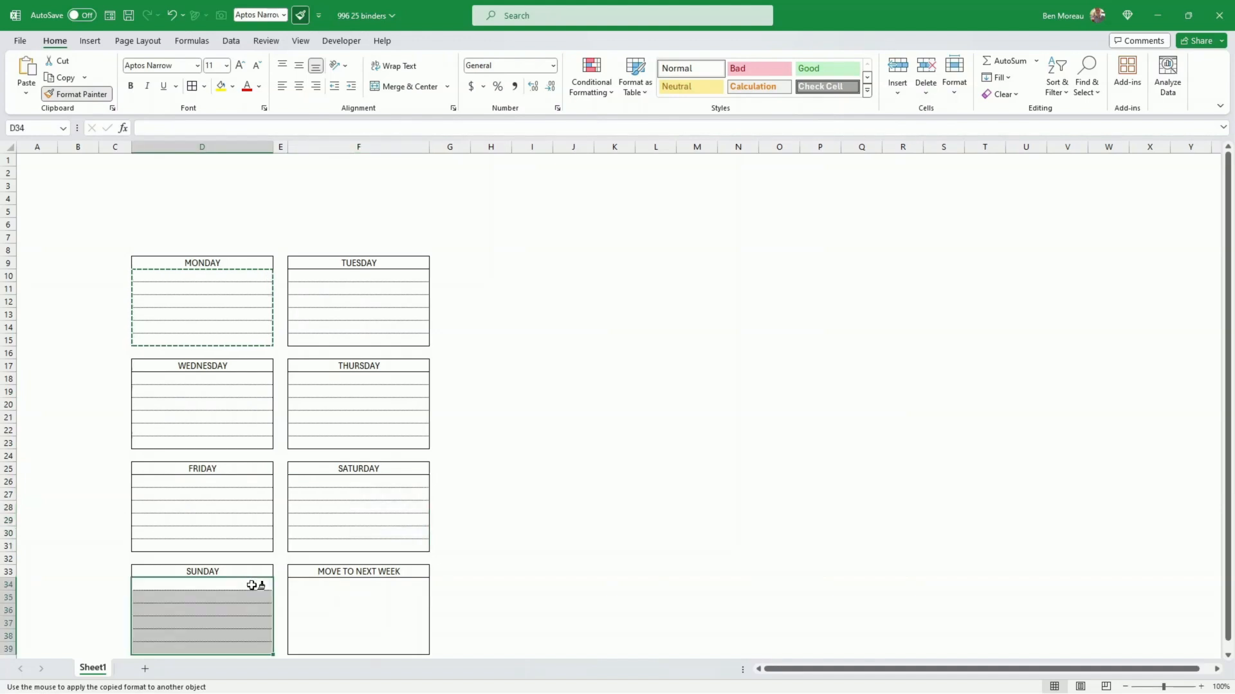
{"action": "left_click", "coordinate": [307, 584]}
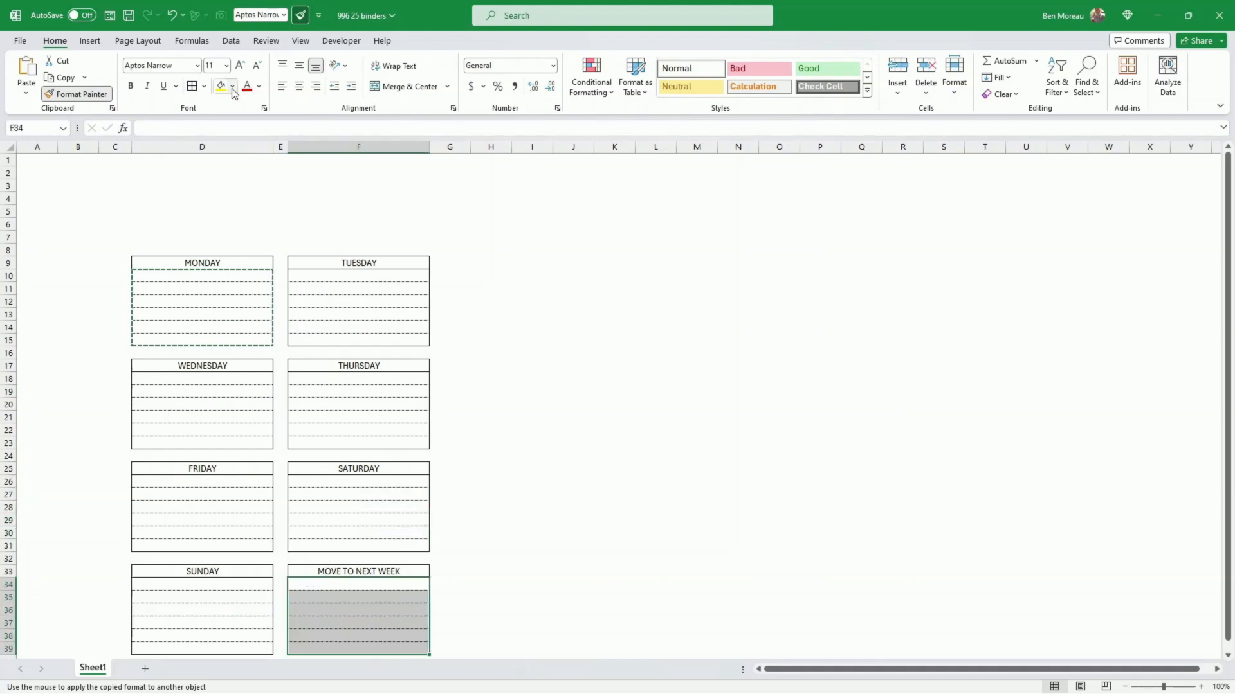
{"action": "left_click", "coordinate": [84, 94]}
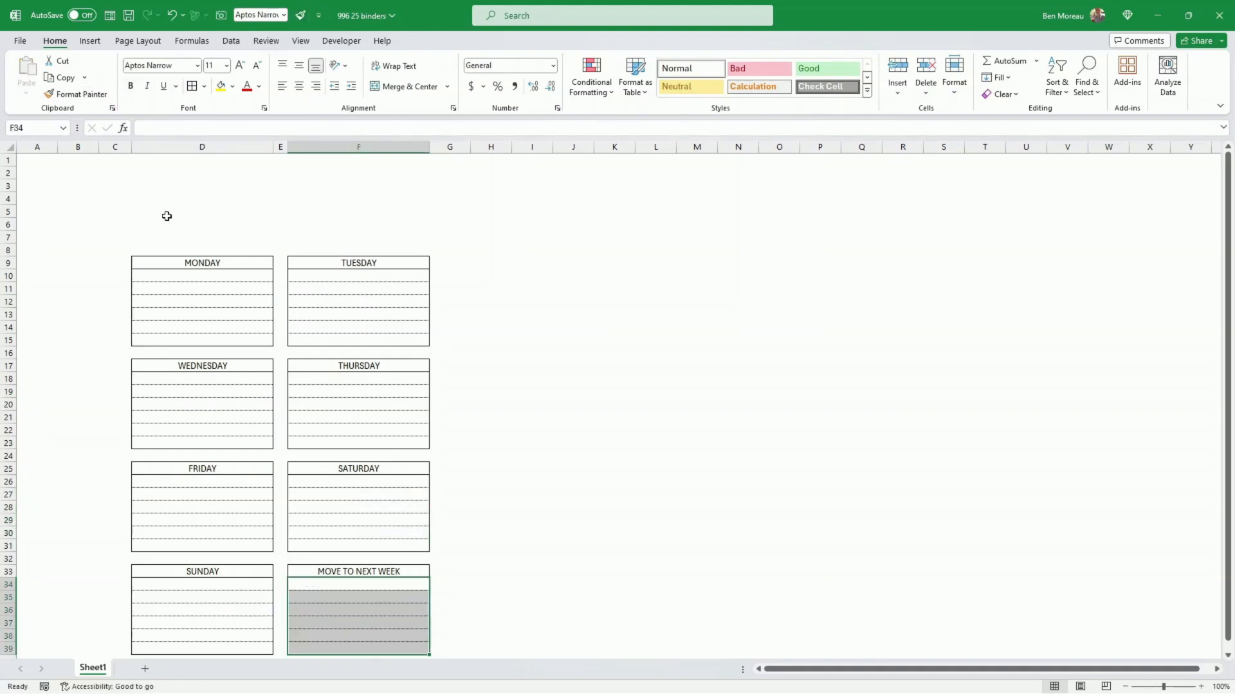
Step: Fill the MONDAY heading cell D9 with light green and make its text bold
{"action": "left_click", "coordinate": [224, 262]}
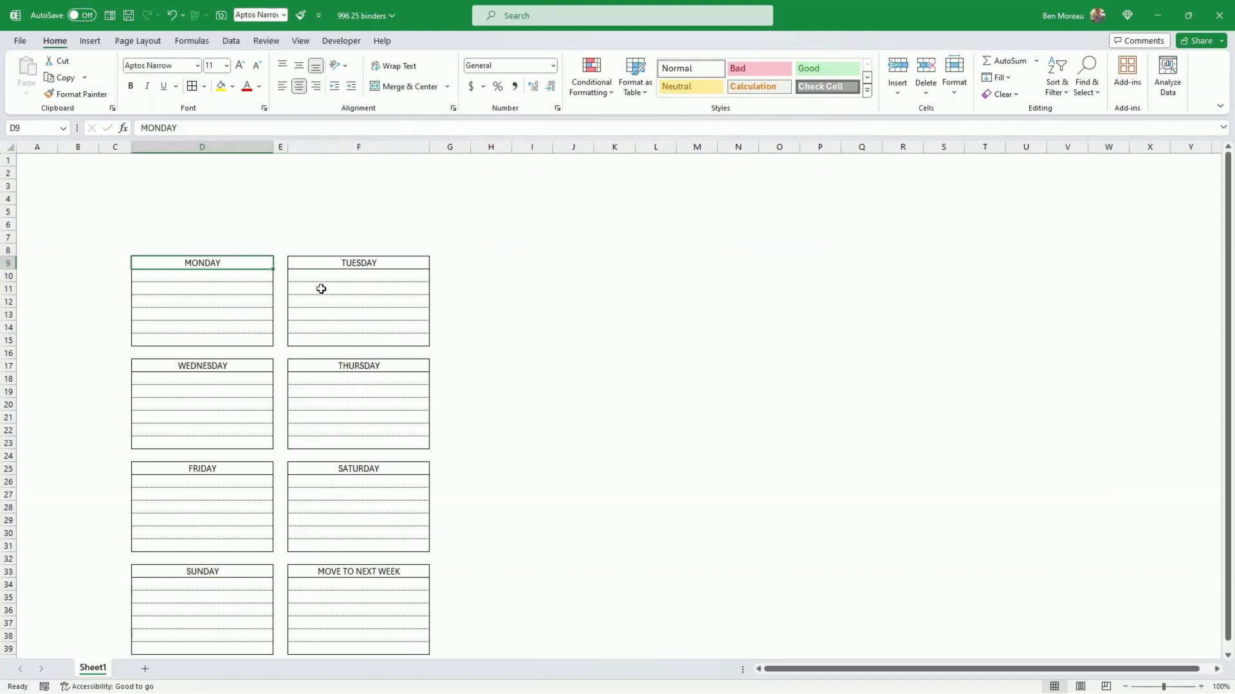
{"action": "left_click", "coordinate": [233, 87]}
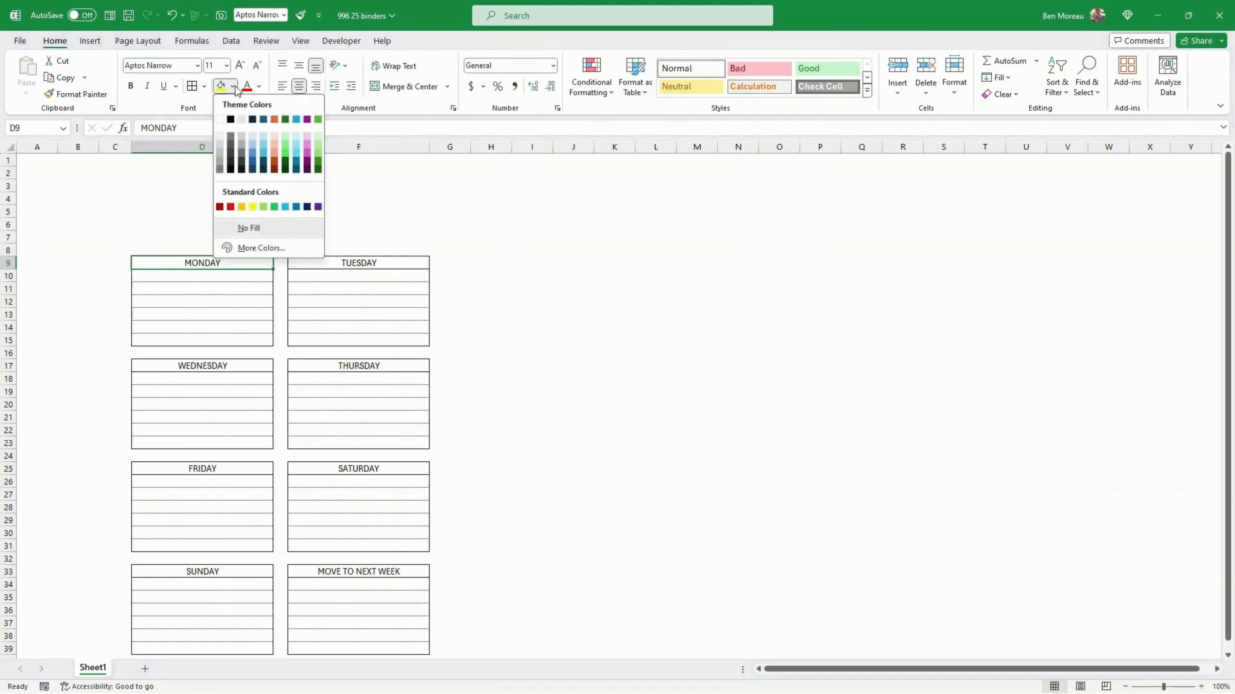
{"action": "left_click", "coordinate": [318, 135]}
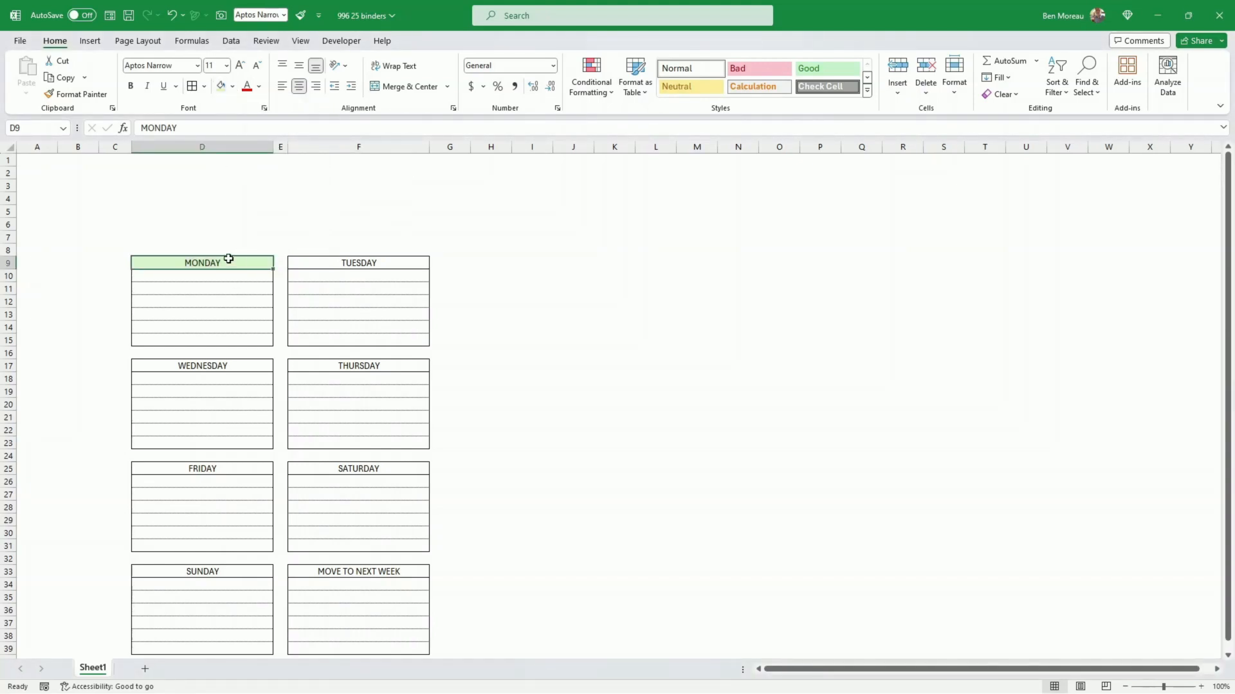
{"action": "key", "text": "ctrl+b"}
Step: Copy the bold, light green formatting of the MONDAY heading with Format Painter onto the other seven headings, from TUESDAY to MOVE TO NEXT WEEK
{"action": "double_click", "coordinate": [82, 94]}
{"action": "left_click", "coordinate": [331, 261]}
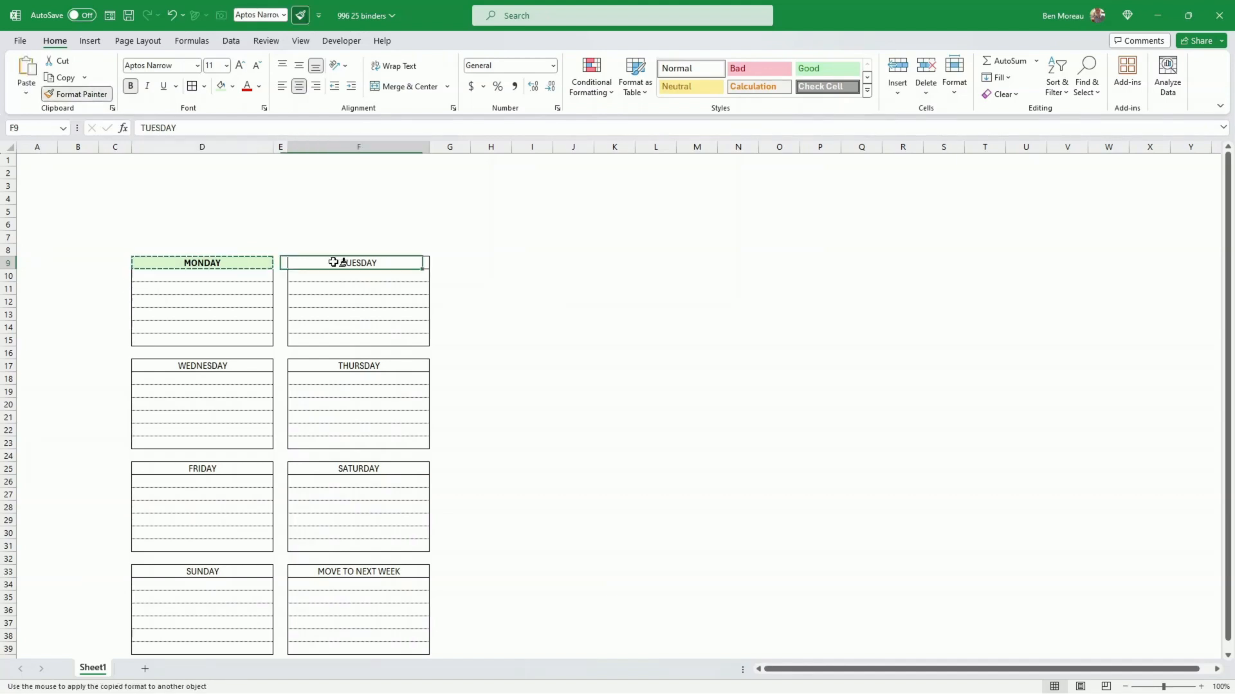
{"action": "left_click", "coordinate": [260, 364]}
{"action": "left_click", "coordinate": [335, 366]}
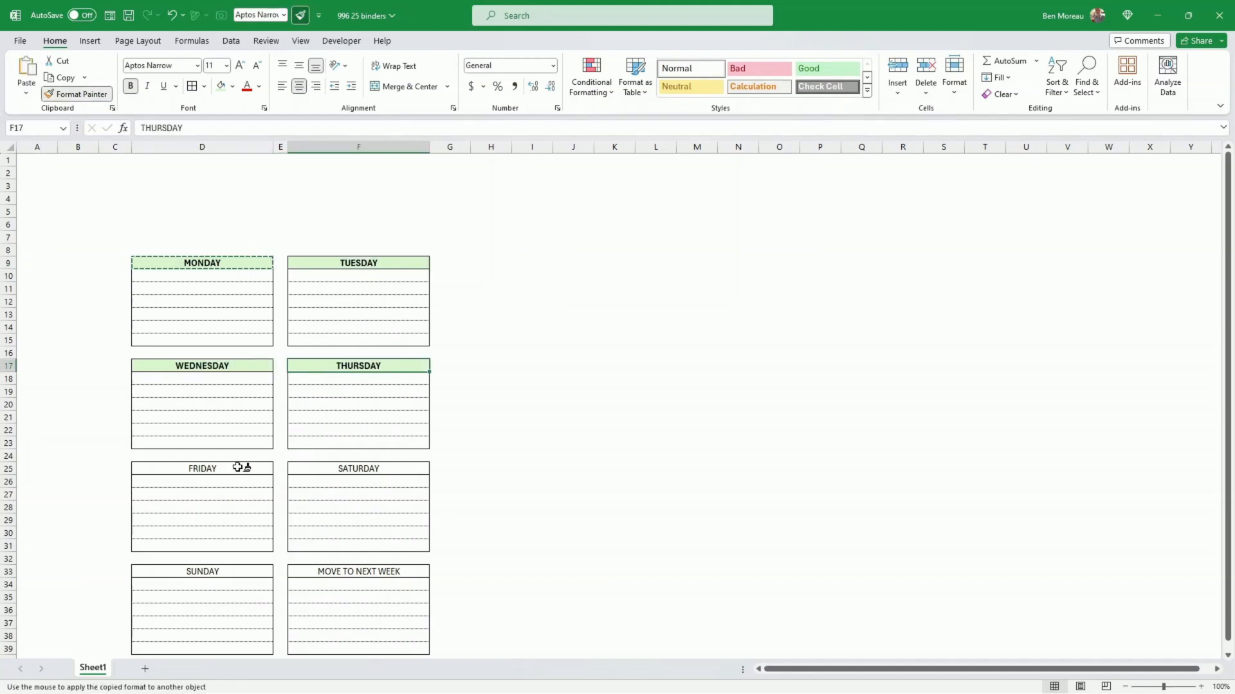
{"action": "left_click", "coordinate": [238, 467]}
{"action": "left_click", "coordinate": [331, 468]}
{"action": "left_click", "coordinate": [256, 571]}
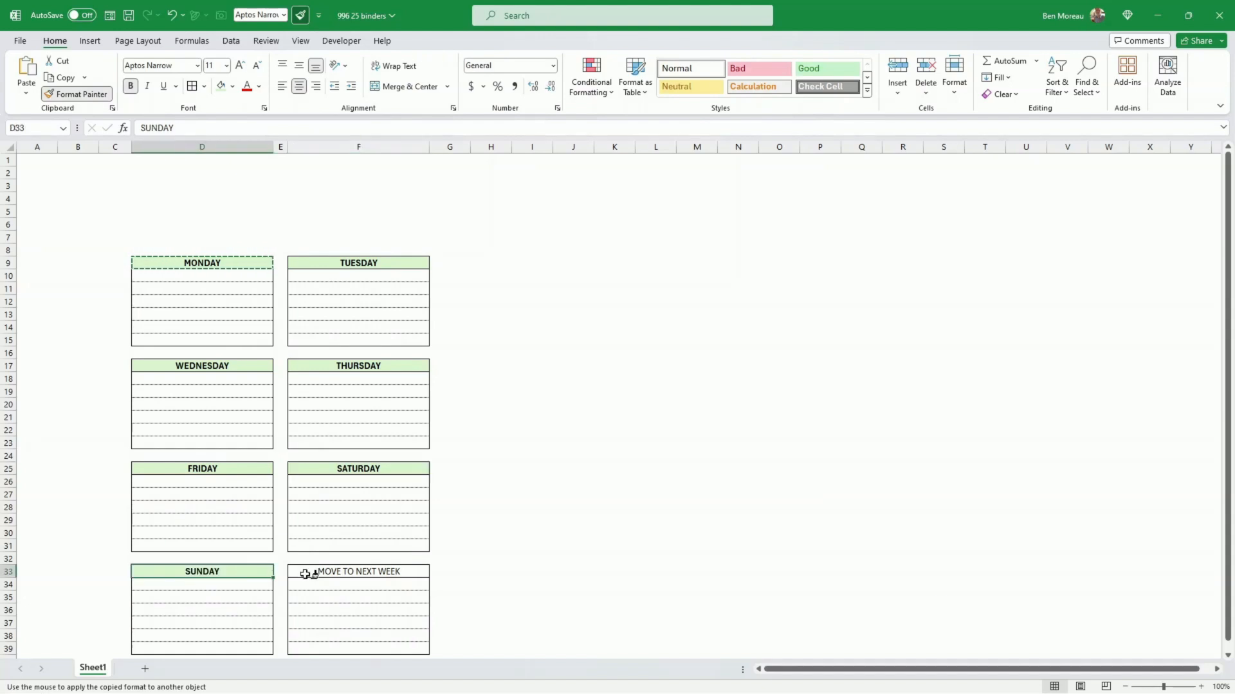
{"action": "left_click", "coordinate": [305, 575]}
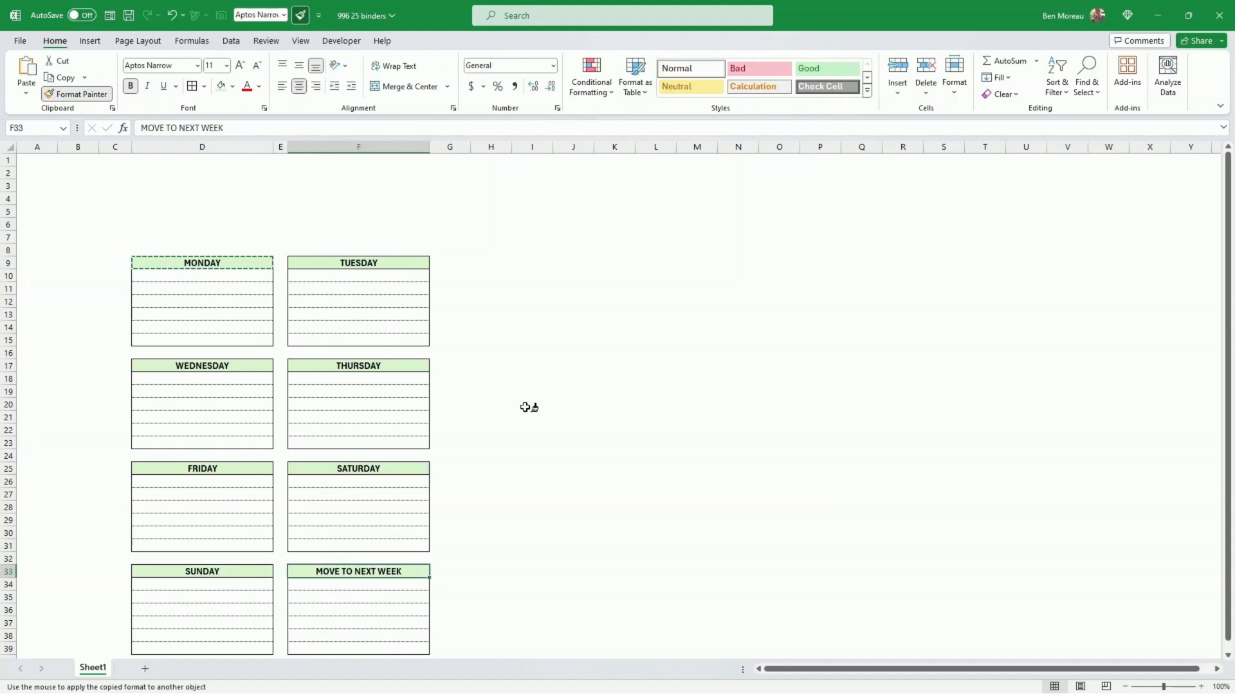
{"action": "left_click", "coordinate": [82, 95]}
{"action": "left_click_drag", "start_coordinate": [239, 262], "coordinate": [238, 338]}
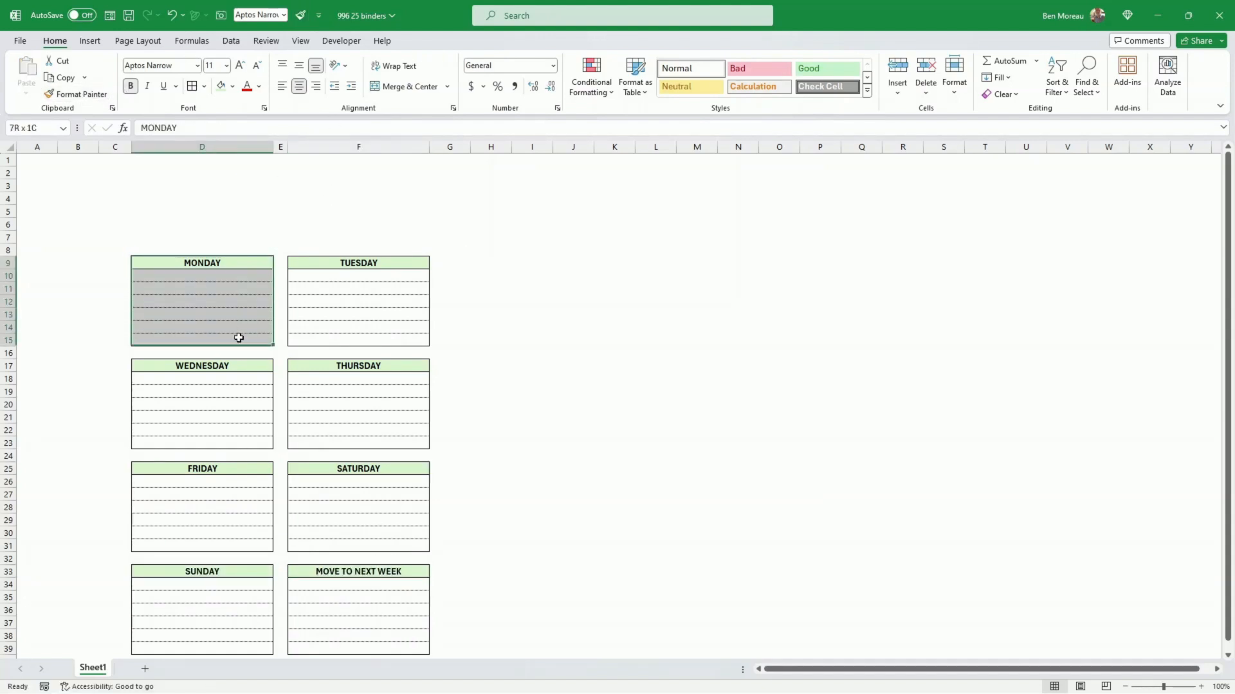
{"action": "left_click", "coordinate": [481, 380]}
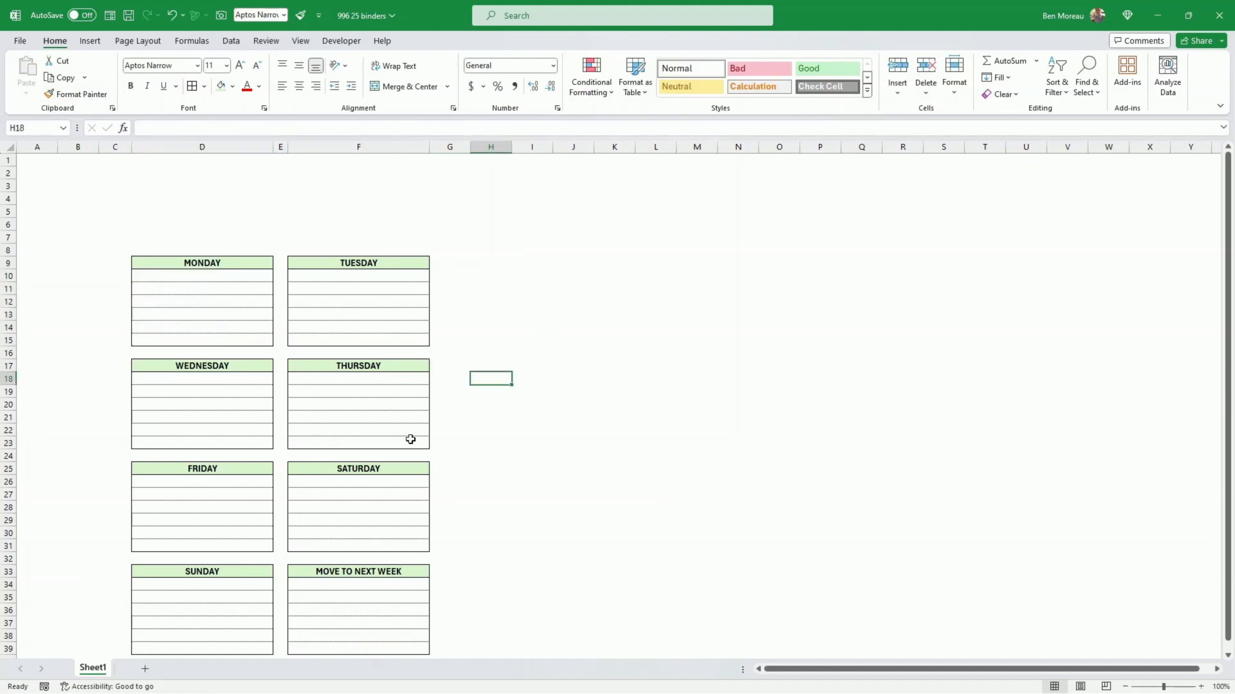
{"action": "left_click", "coordinate": [495, 531]}
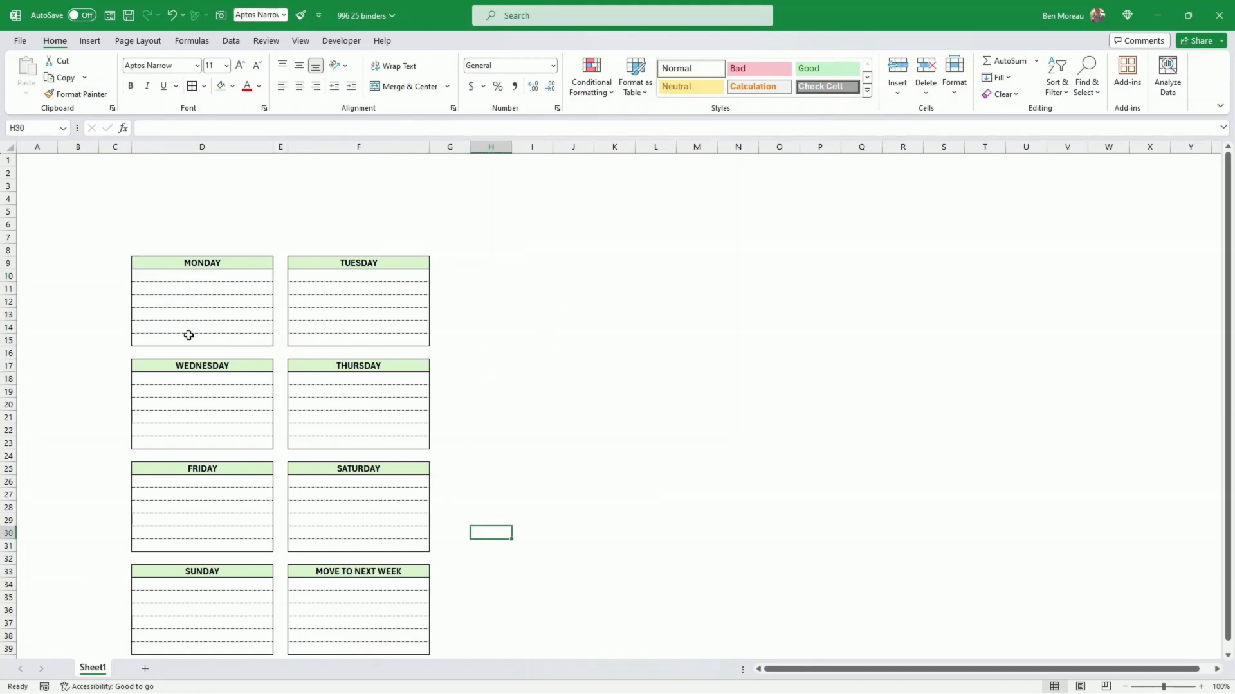
Step: Enter an asterisk as a bullet in D10 and F10, the first lines under MONDAY and TUESDAY
{"action": "left_click", "coordinate": [154, 278]}
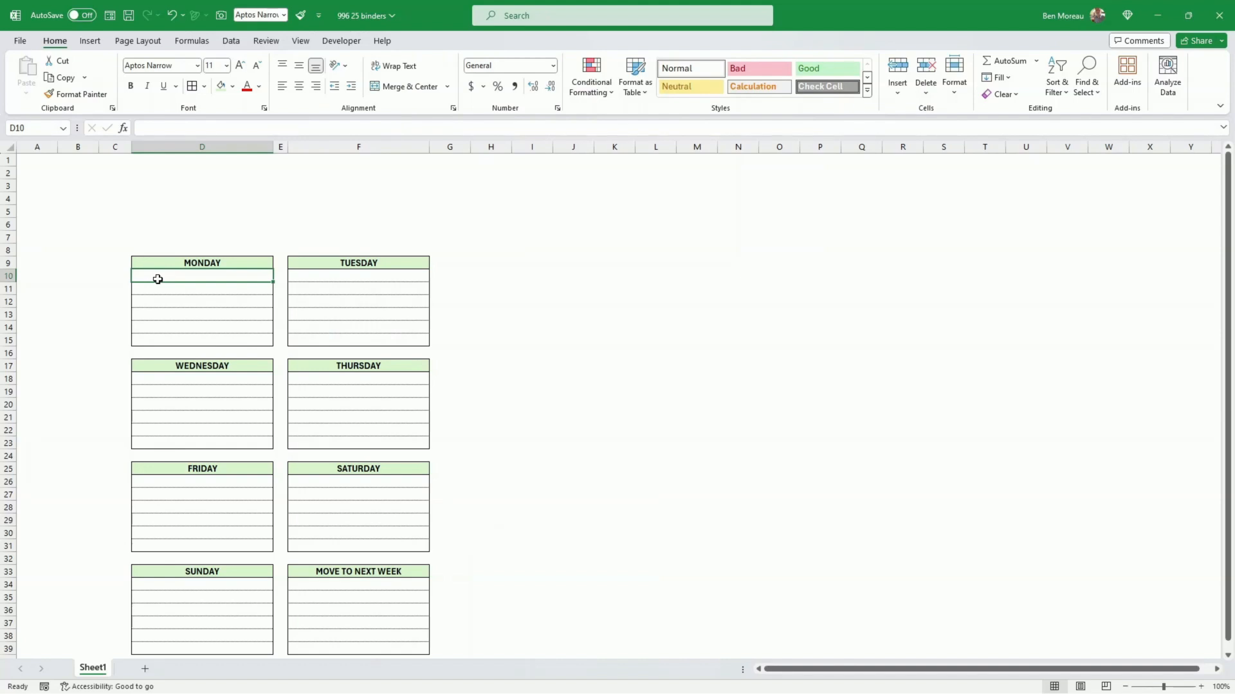
{"action": "type", "text": "*"}
{"action": "key", "text": "Return"}
{"action": "key", "text": "Up"}
{"action": "key", "text": "Right"}
{"action": "key", "text": "Right"}
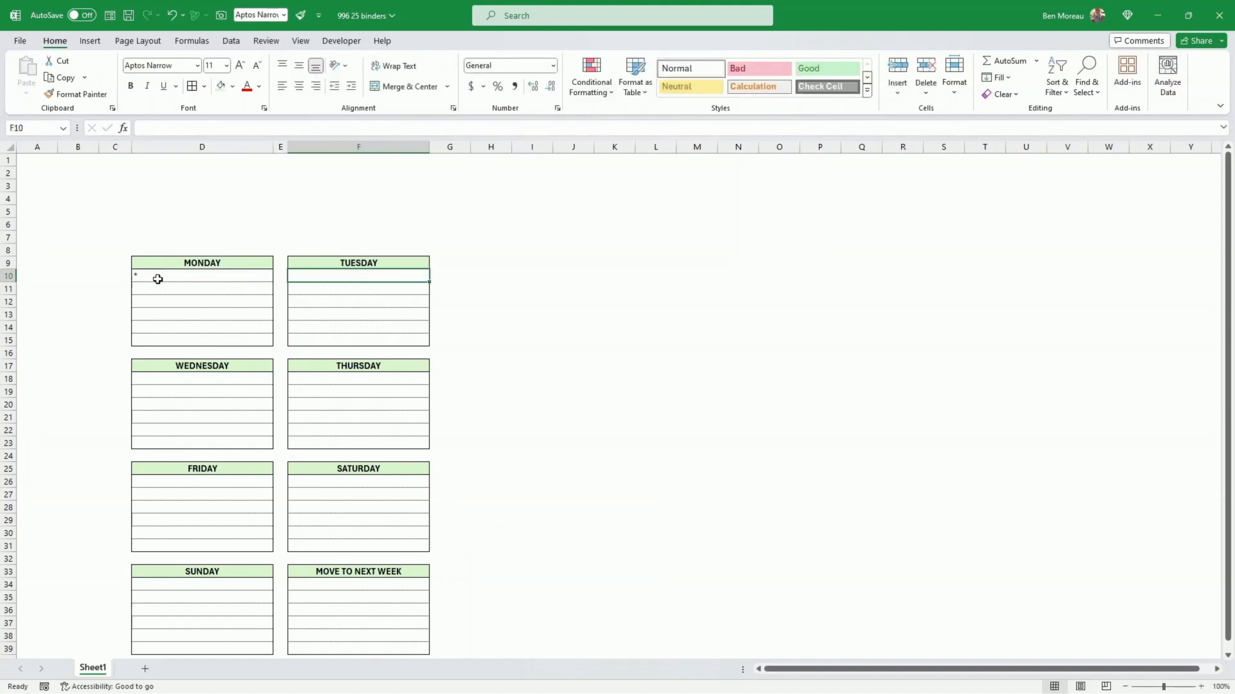
{"action": "type", "text": "*"}
{"action": "key", "text": "Return"}
Step: Enter an asterisk in F18 and D18, the first lines under THURSDAY and WEDNESDAY
{"action": "key", "text": "Down"}
{"action": "key", "text": "Down"}
{"action": "key", "text": "Down"}
{"action": "key", "text": "Down"}
{"action": "key", "text": "Down"}
{"action": "key", "text": "Down"}
{"action": "key", "text": "Down"}
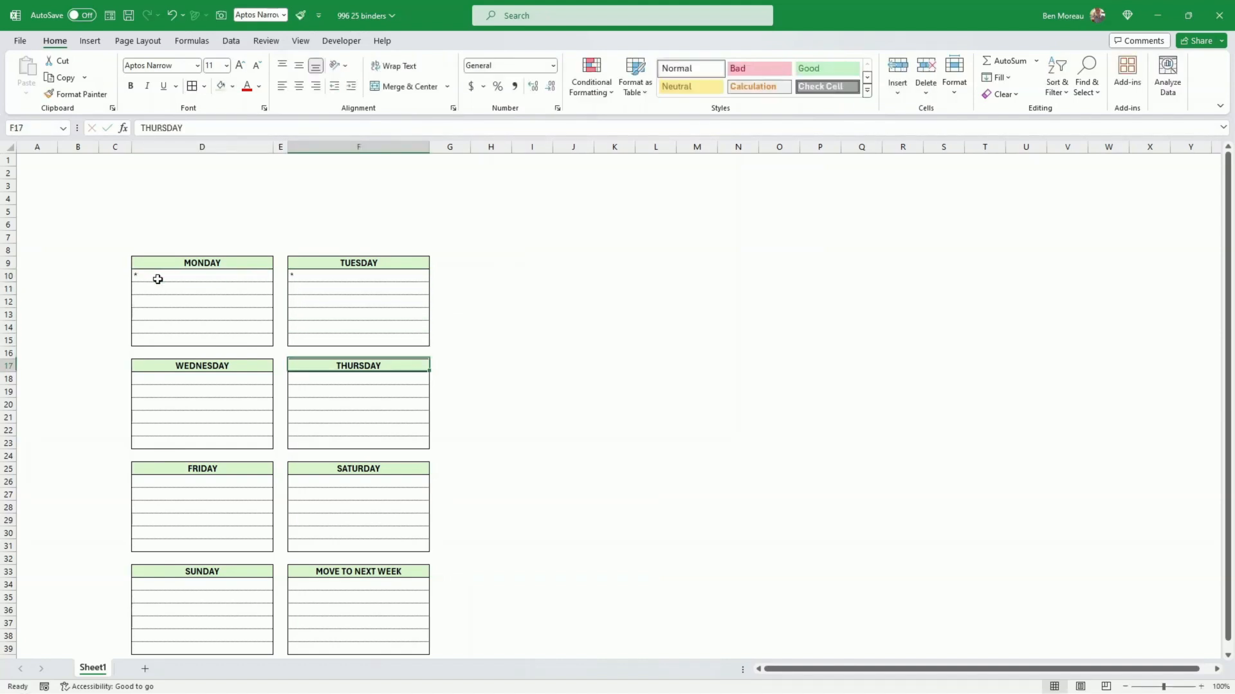
{"action": "type", "text": "*"}
{"action": "key", "text": "Left"}
{"action": "key", "text": "Left"}
{"action": "key", "text": "Left"}
{"action": "key", "text": "Left"}
{"action": "key", "text": "Right"}
{"action": "key", "text": "Right"}
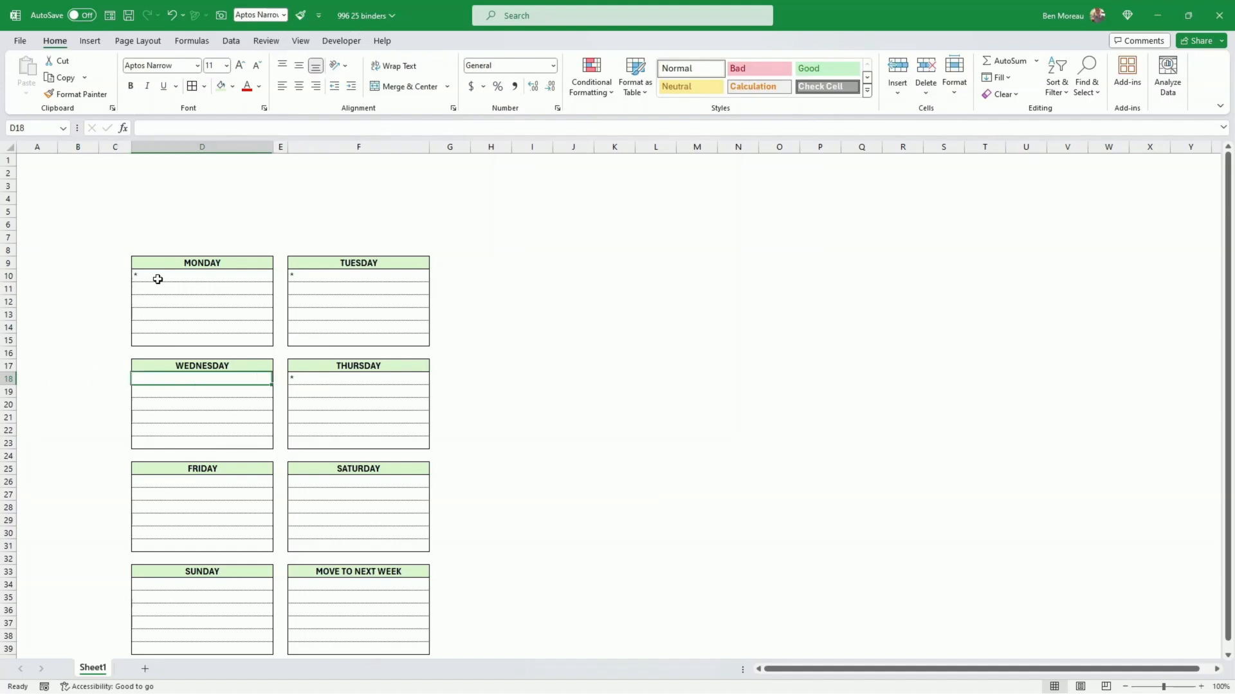
{"action": "type", "text": "*"}
{"action": "key", "text": "Return"}
Step: Enter an asterisk in D26 and F26, the first lines under FRIDAY and SATURDAY
{"action": "key", "text": "Down"}
{"action": "key", "text": "Down"}
{"action": "key", "text": "Down"}
{"action": "key", "text": "Down"}
{"action": "key", "text": "Down"}
{"action": "key", "text": "Down"}
{"action": "key", "text": "Down"}
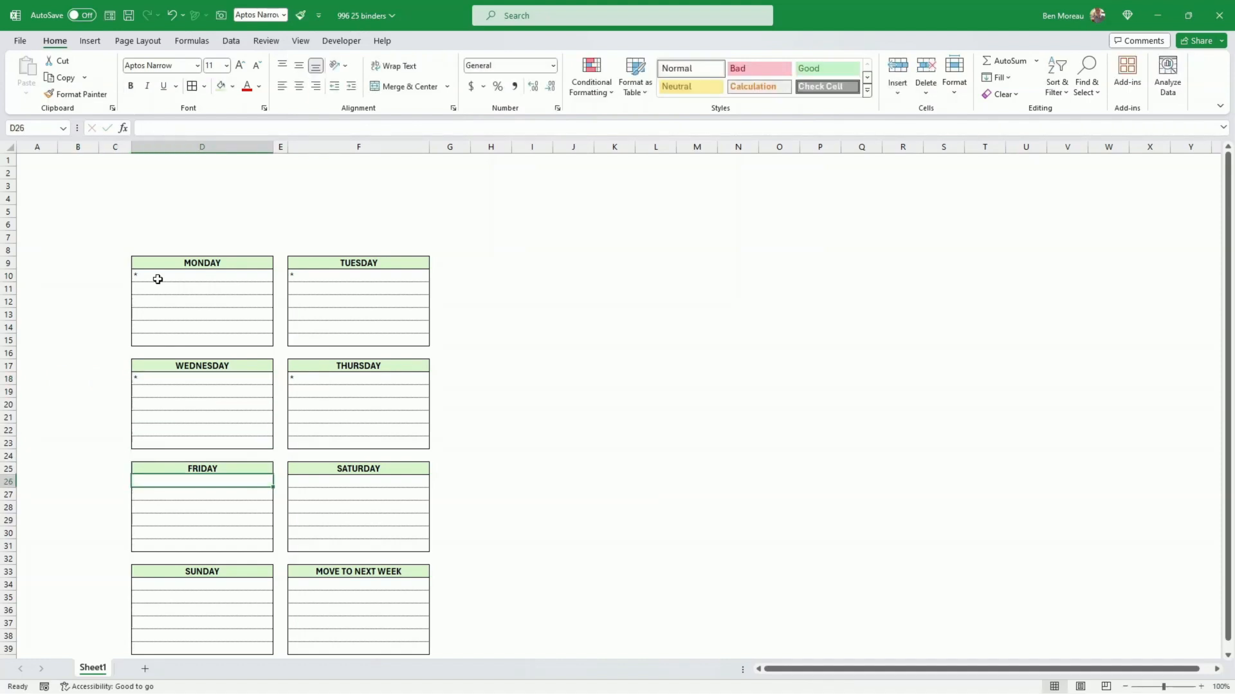
{"action": "type", "text": "*"}
{"action": "key", "text": "Right"}
{"action": "key", "text": "Right"}
{"action": "type", "text": "*"}
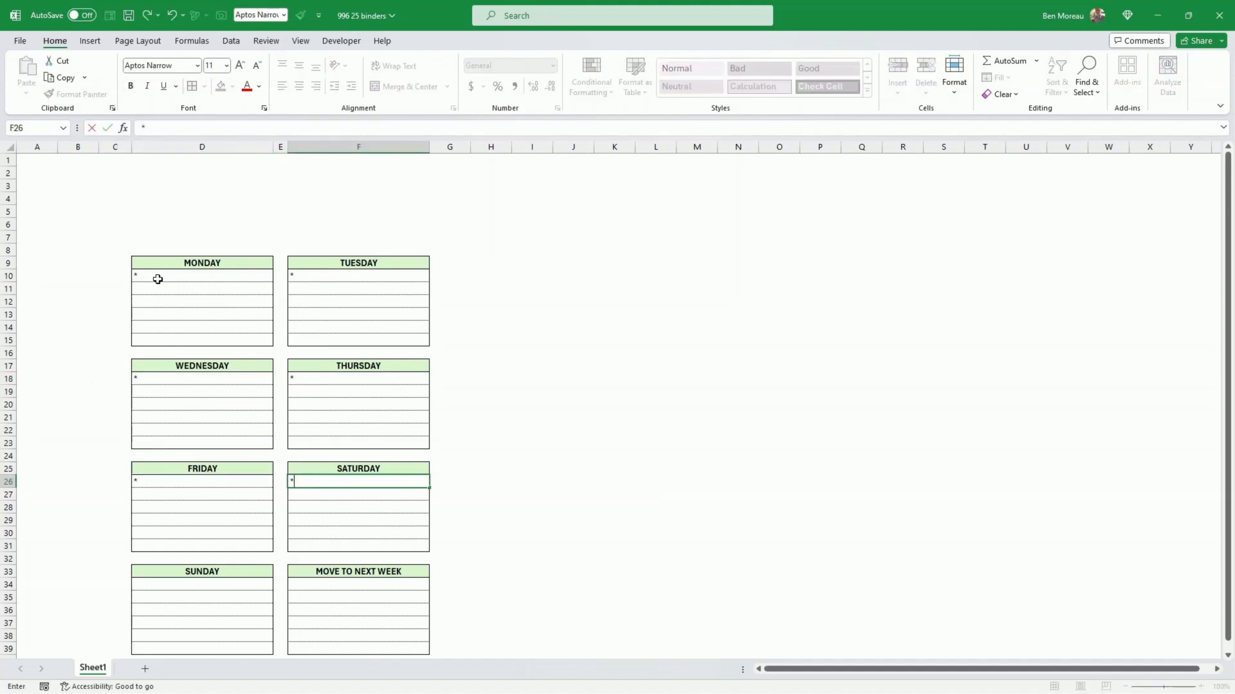
{"action": "key", "text": "Return"}
Step: Enter an asterisk in D34, the first line under SUNDAY
{"action": "key", "text": "Down"}
{"action": "key", "text": "Down"}
{"action": "key", "text": "Down"}
{"action": "key", "text": "Down"}
{"action": "key", "text": "Down"}
{"action": "key", "text": "Down"}
{"action": "key", "text": "Down"}
{"action": "key", "text": "Left"}
{"action": "key", "text": "Left"}
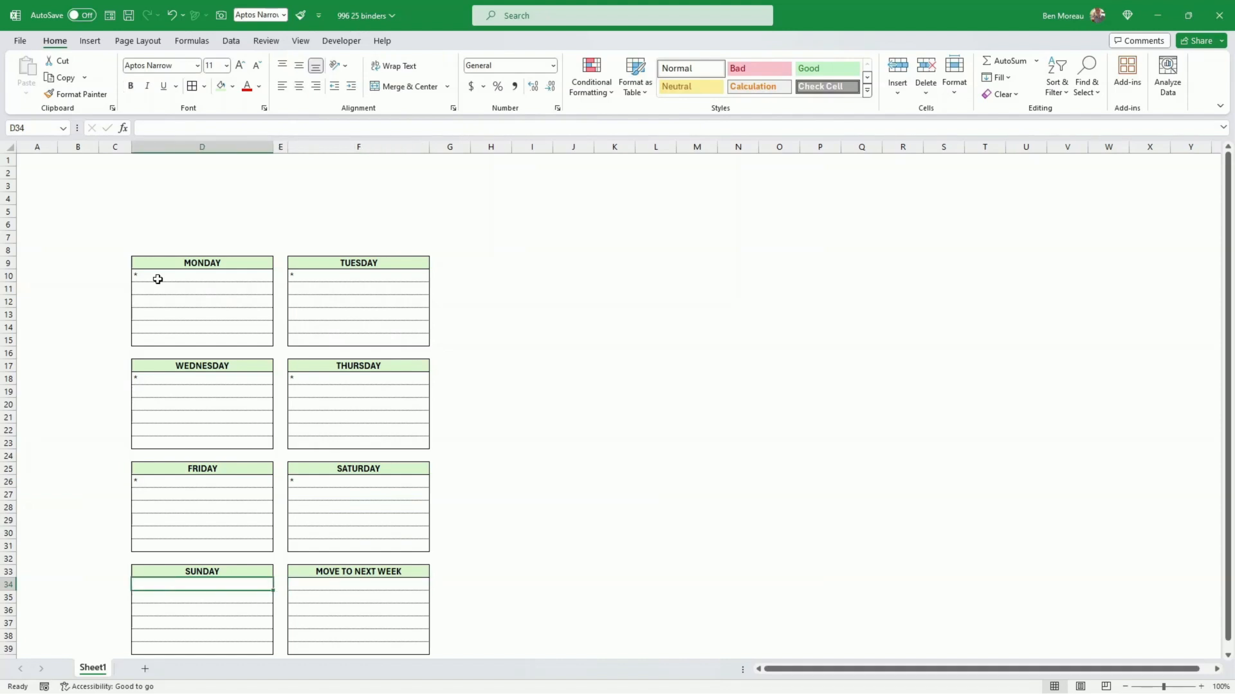
{"action": "key", "text": "ctrl+Return"}
Step: Add a bottom border in the finest line style across D4:F4, above the day blocks
{"action": "left_click", "coordinate": [167, 197]}
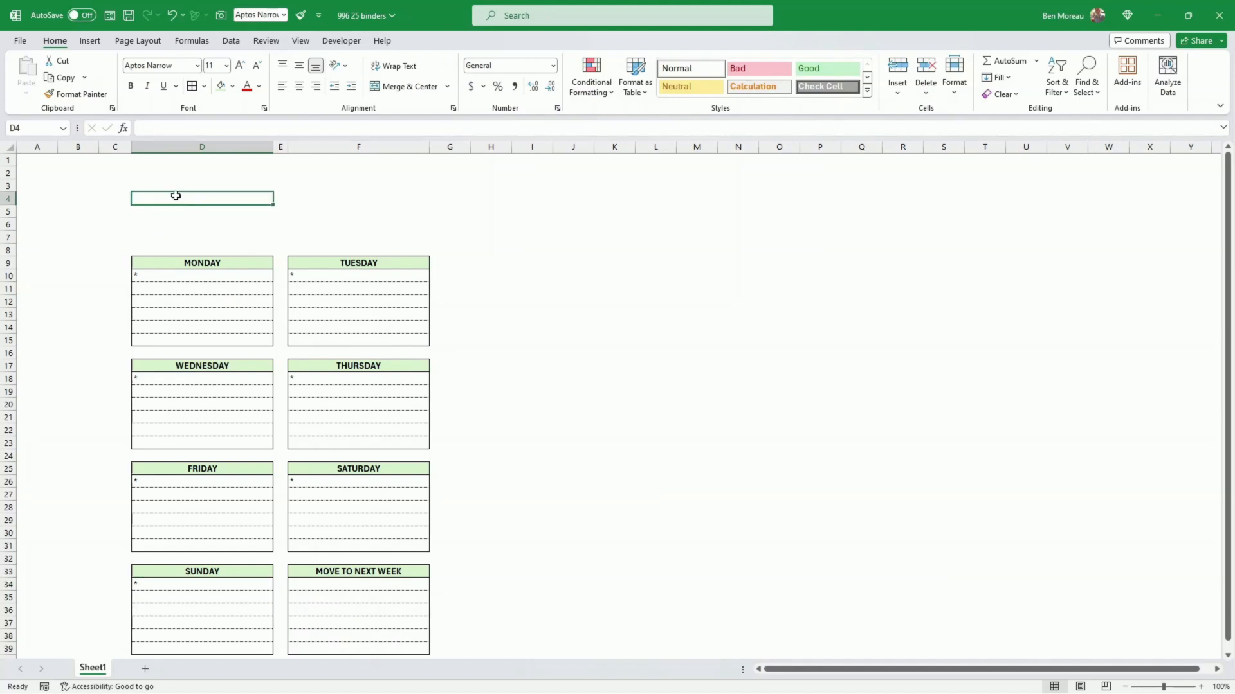
{"action": "left_click_drag", "start_coordinate": [177, 198], "coordinate": [355, 194]}
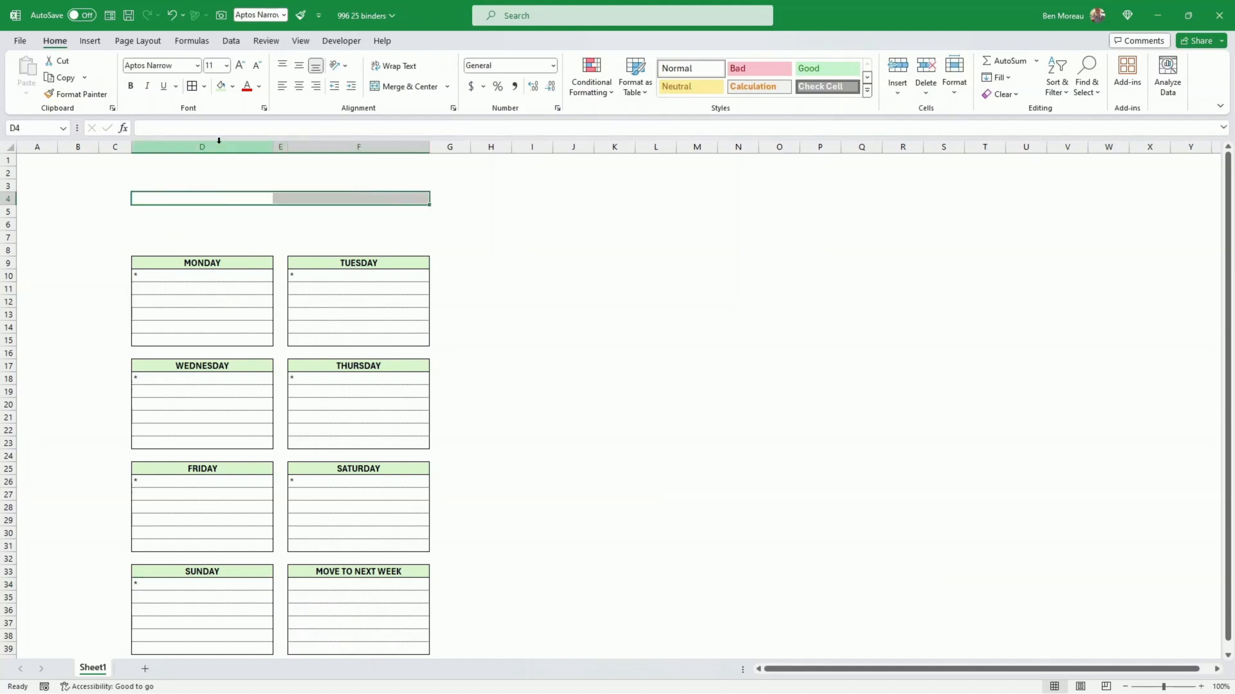
{"action": "left_click", "coordinate": [203, 89]}
{"action": "left_click", "coordinate": [253, 474]}
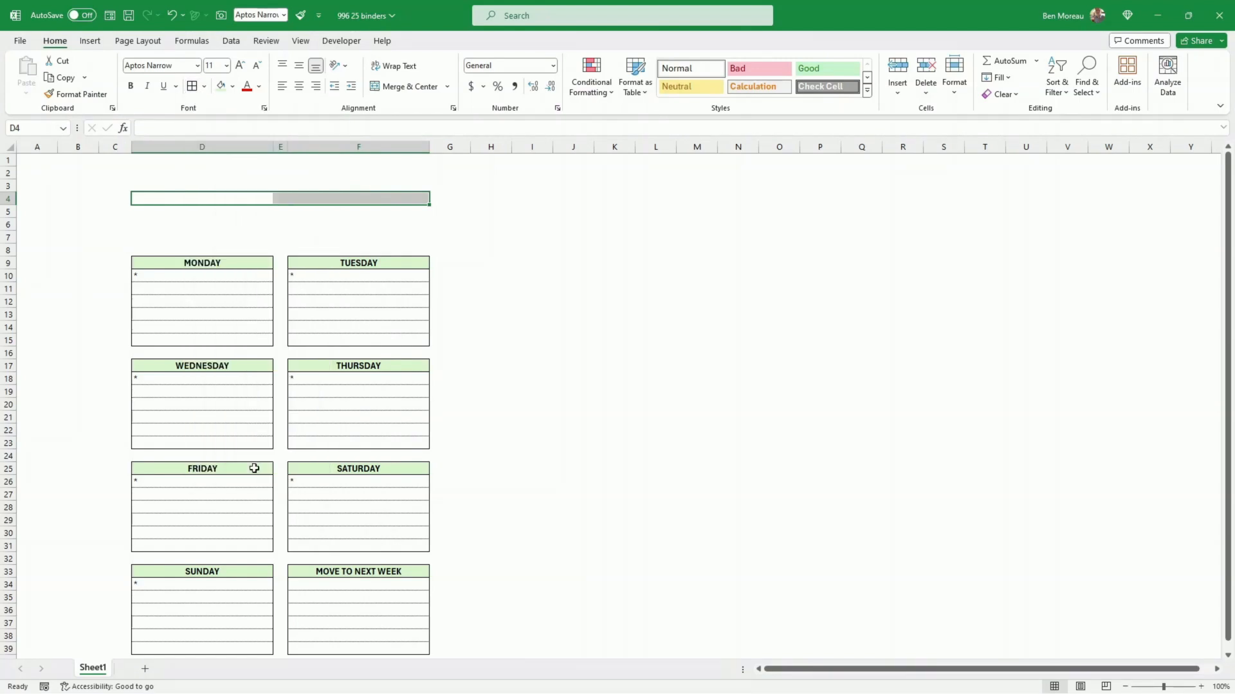
{"action": "left_click", "coordinate": [476, 408]}
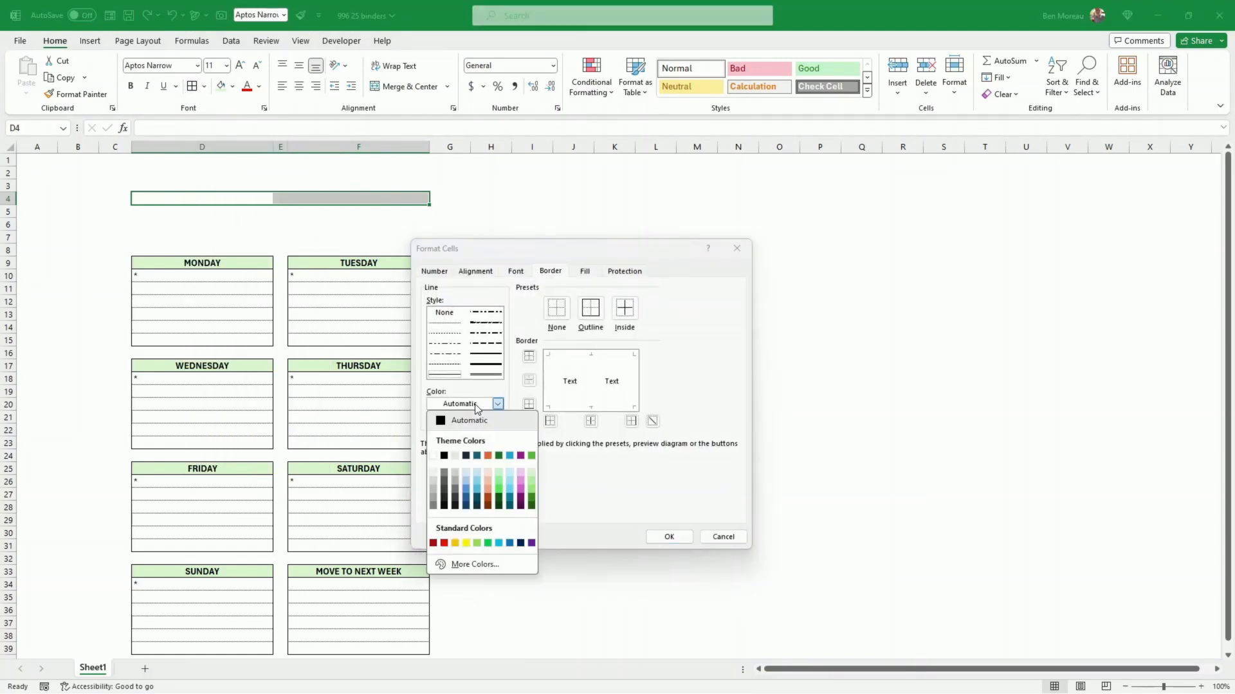
{"action": "left_click", "coordinate": [476, 405]}
{"action": "left_click", "coordinate": [448, 323]}
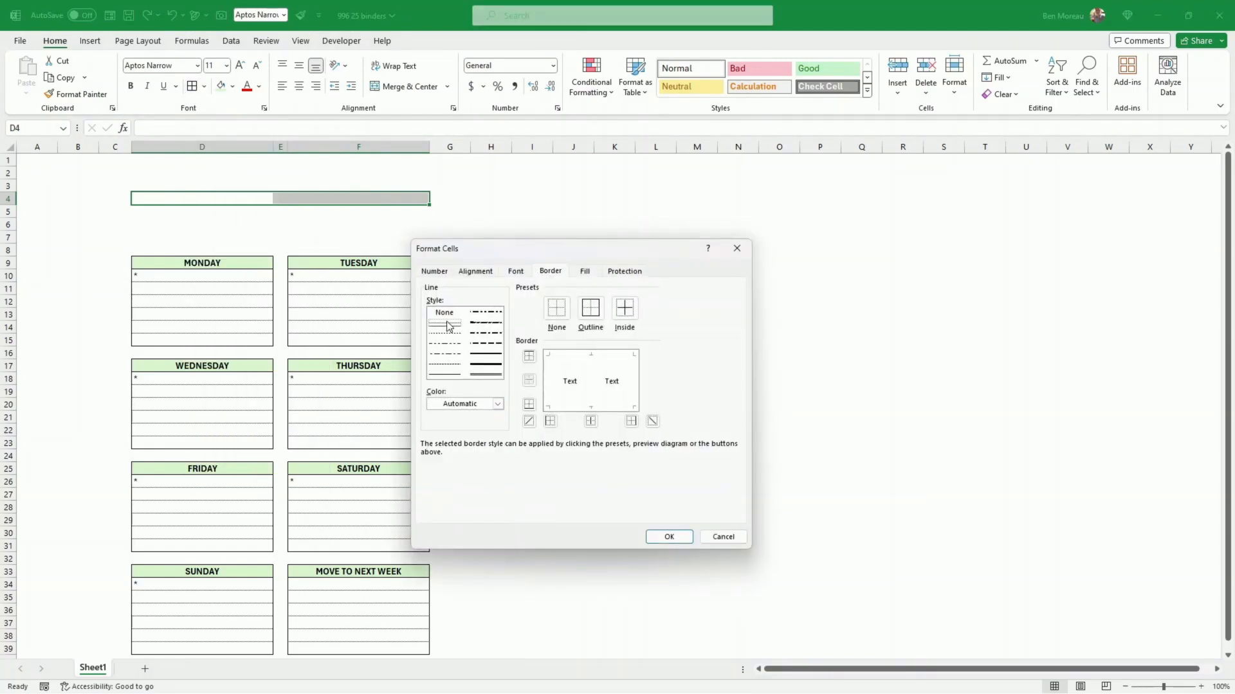
{"action": "left_click", "coordinate": [661, 540]}
{"action": "left_click", "coordinate": [573, 339]}
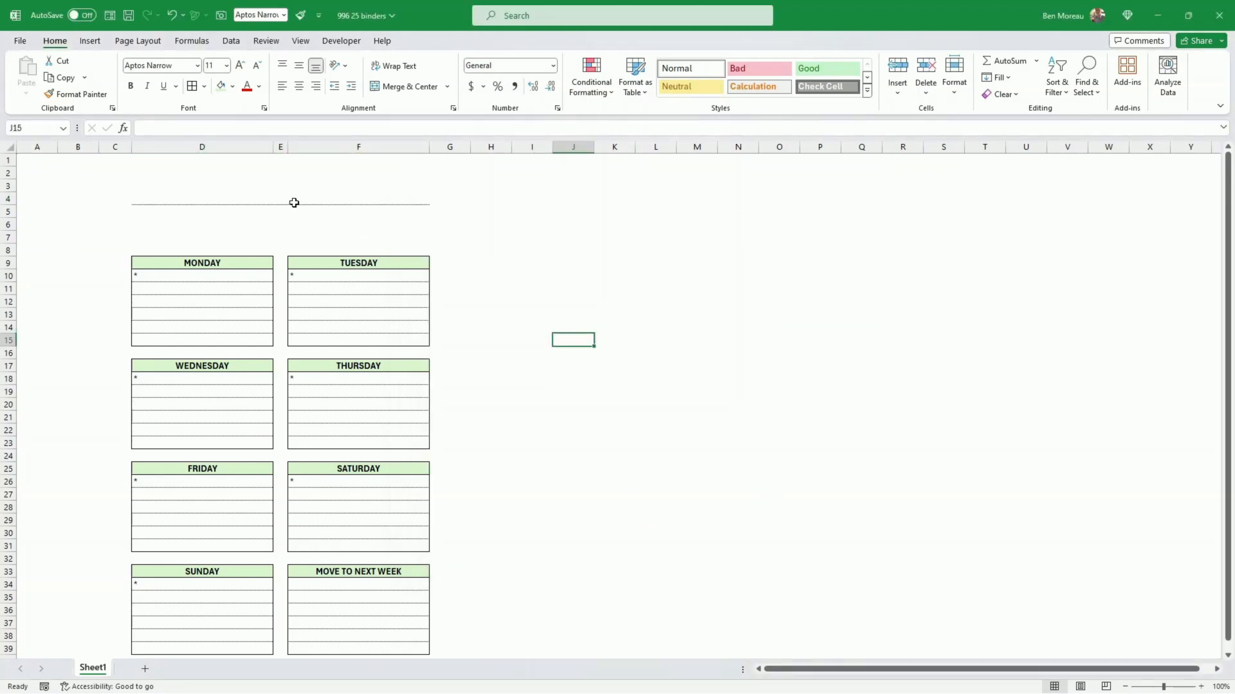
Step: Repeat the fine bottom border on D5:F5
{"action": "left_click", "coordinate": [172, 199]}
{"action": "left_click_drag", "start_coordinate": [171, 212], "coordinate": [378, 210]}
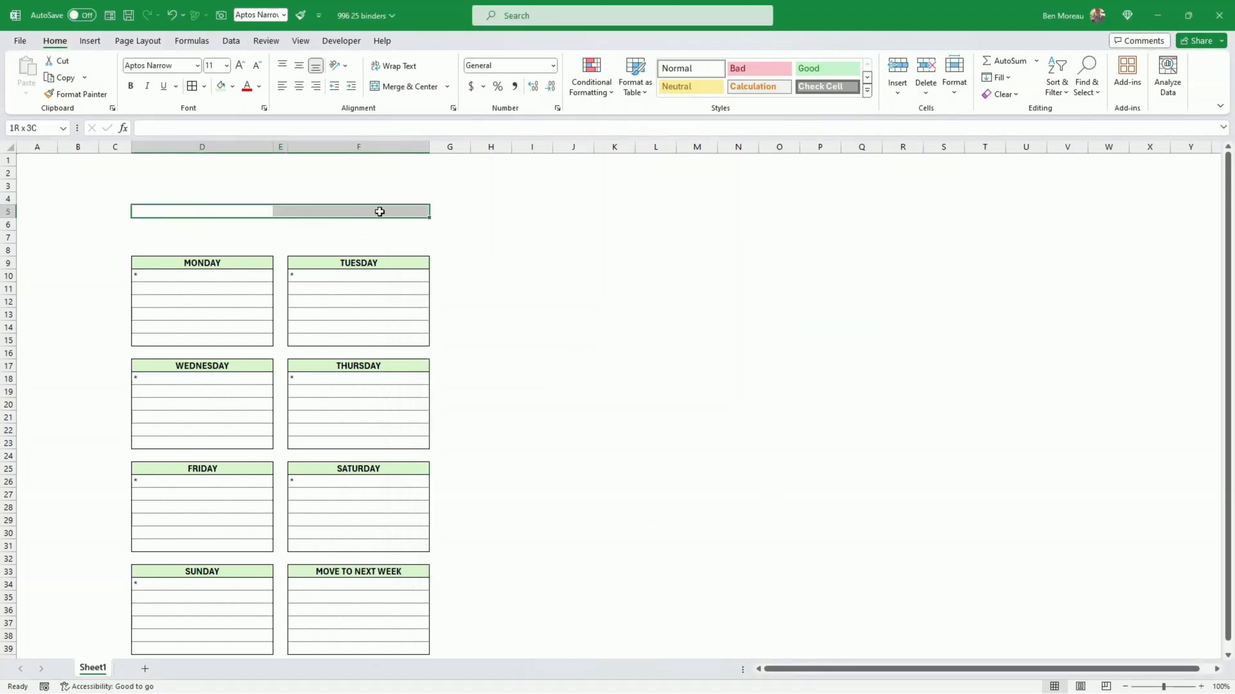
{"action": "left_click", "coordinate": [486, 239]}
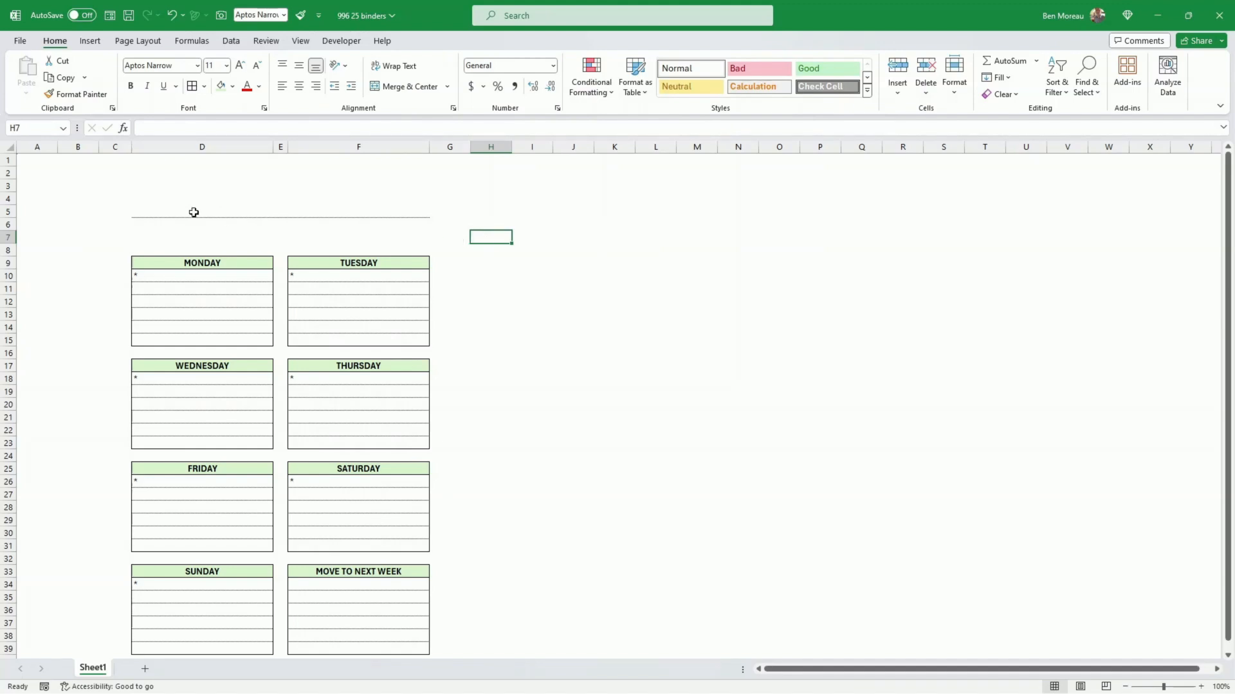
Step: Reapply the bottom border in the finest line style to D4:F4
{"action": "left_click_drag", "start_coordinate": [147, 197], "coordinate": [391, 206]}
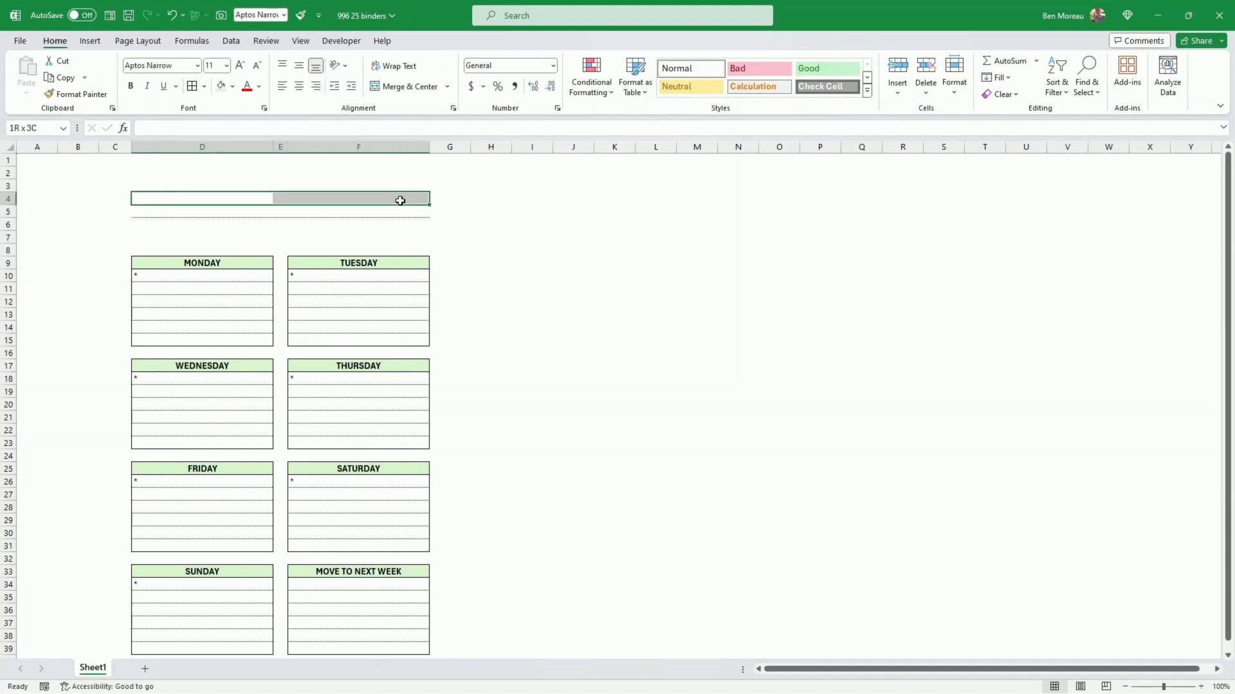
{"action": "left_click", "coordinate": [206, 87]}
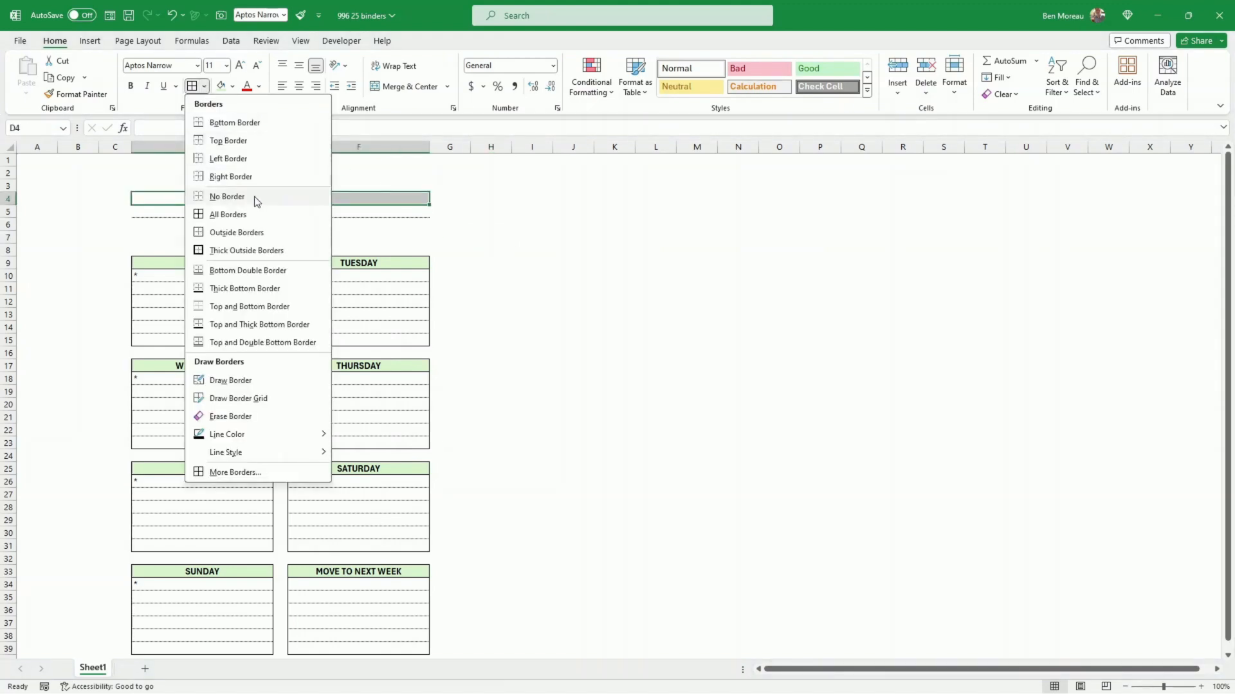
{"action": "left_click", "coordinate": [252, 472]}
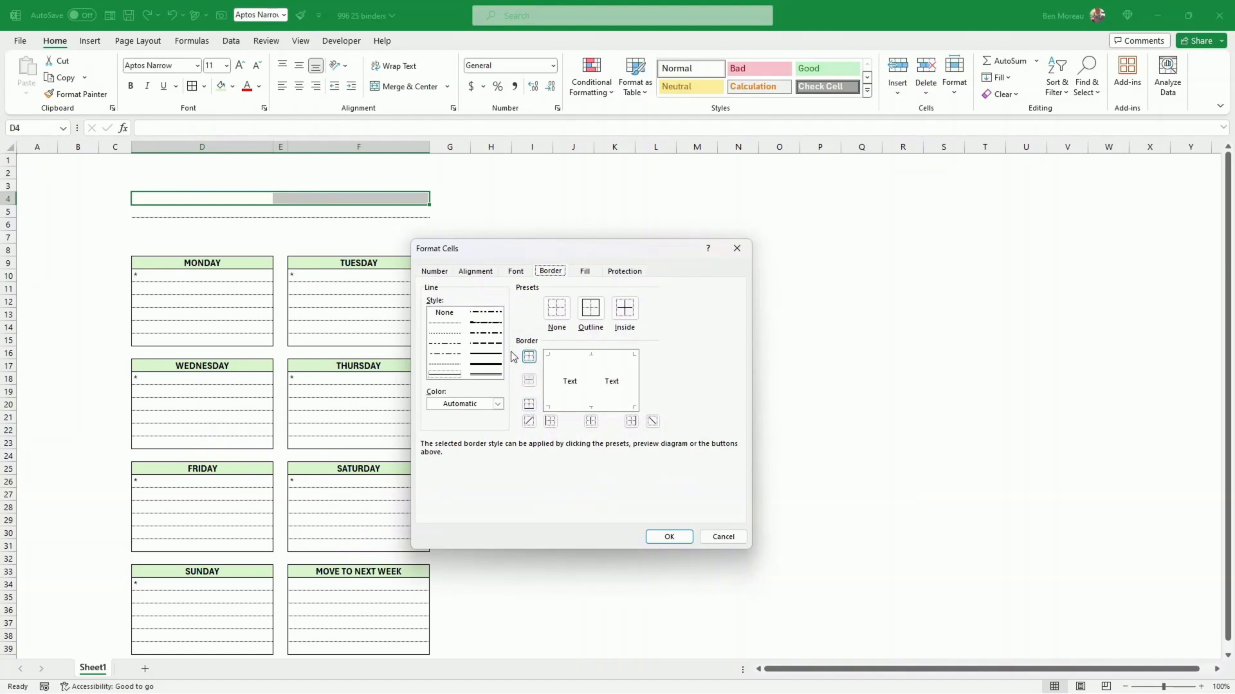
{"action": "left_click", "coordinate": [450, 323]}
{"action": "left_click", "coordinate": [529, 404]}
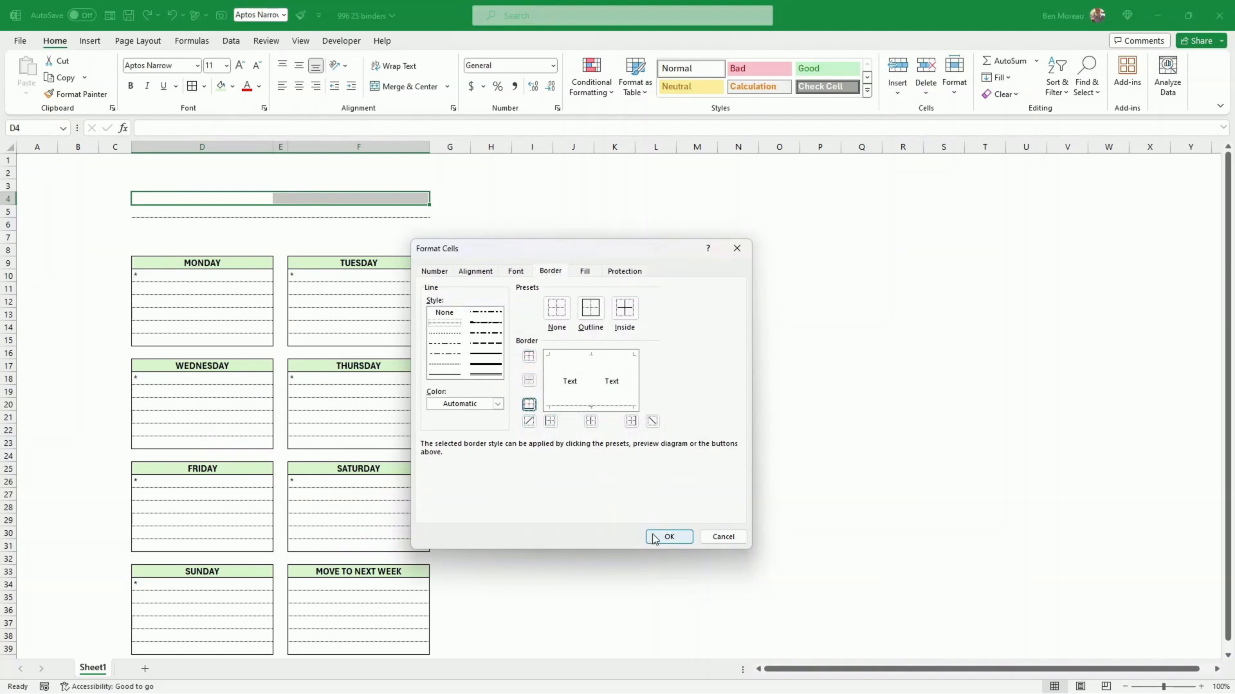
{"action": "left_click", "coordinate": [660, 536]}
{"action": "left_click", "coordinate": [574, 407]}
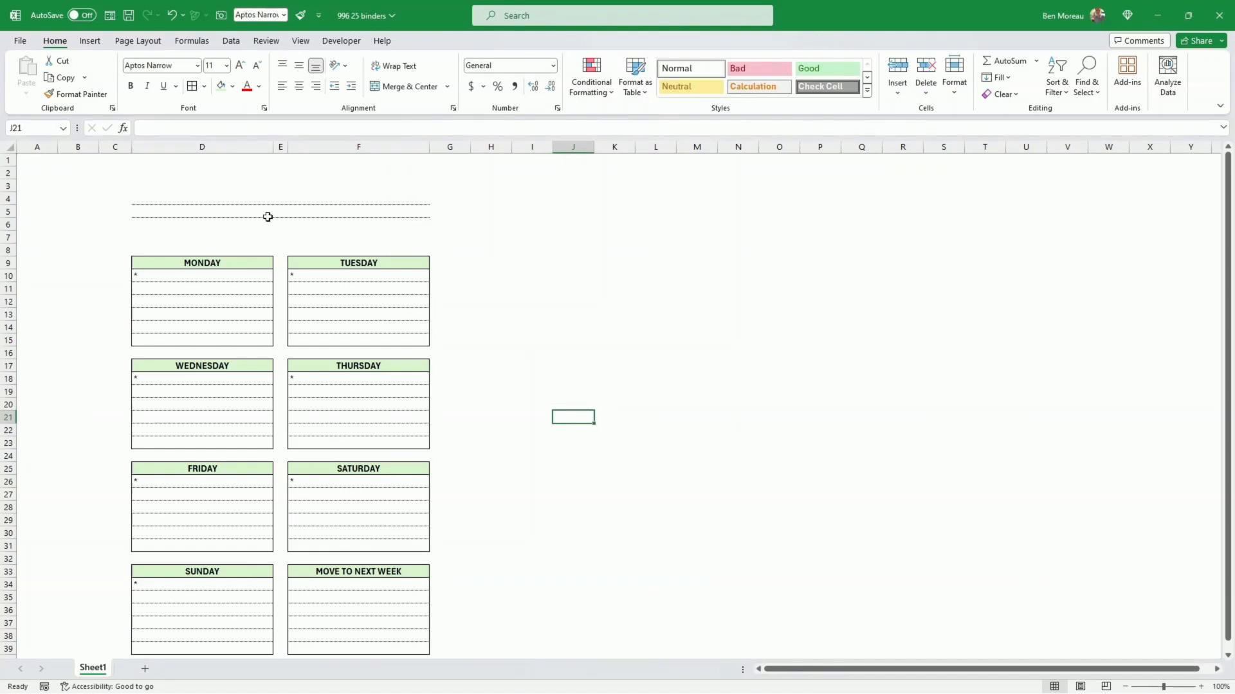
Step: Fill the fine bottom-border formatting down to rows 6 and 7 across columns D to F
{"action": "left_click", "coordinate": [205, 209]}
{"action": "left_click_drag", "start_coordinate": [205, 209], "coordinate": [431, 245]}
{"action": "left_click", "coordinate": [498, 313]}
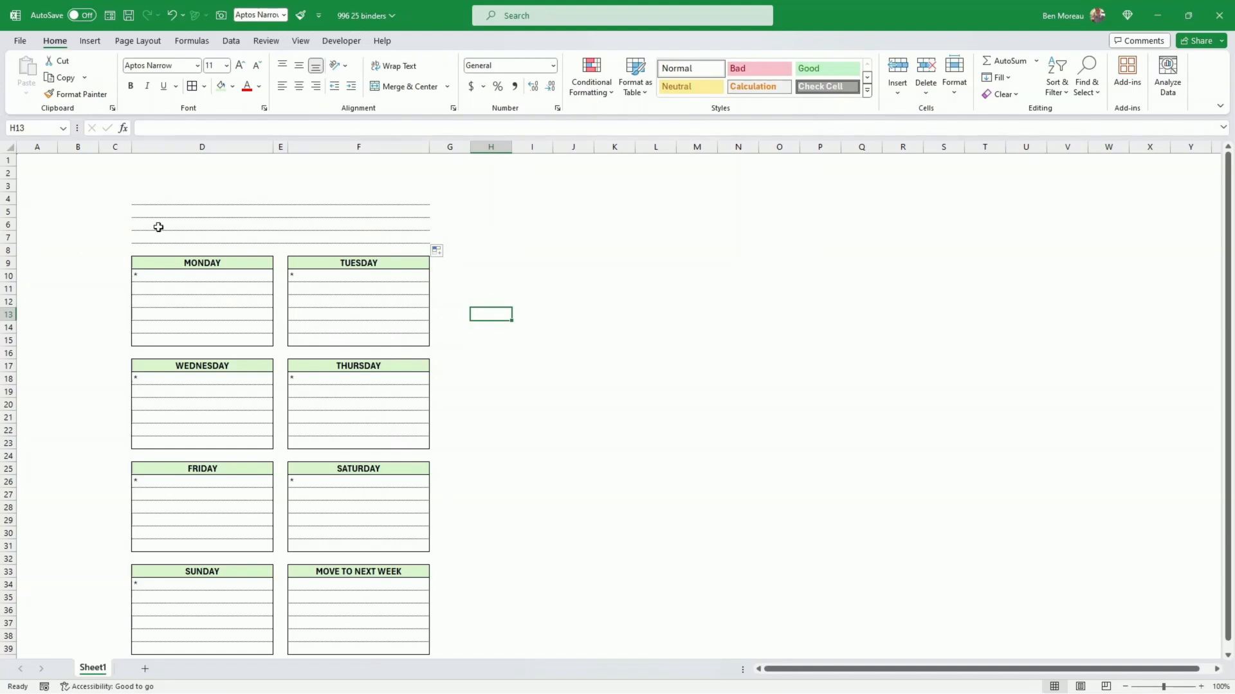
Step: Enter "Goals for the week" in D3 above the writing lines and italicize it
{"action": "left_click", "coordinate": [143, 186]}
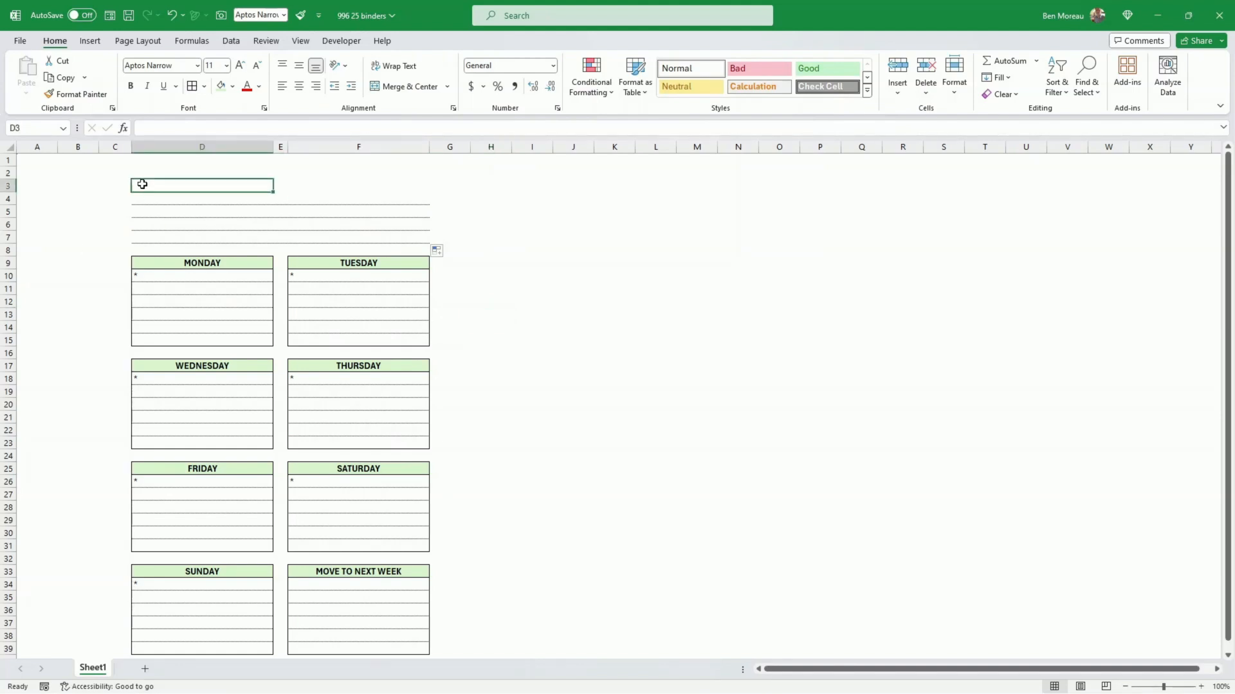
{"action": "type", "text": "Goals"}
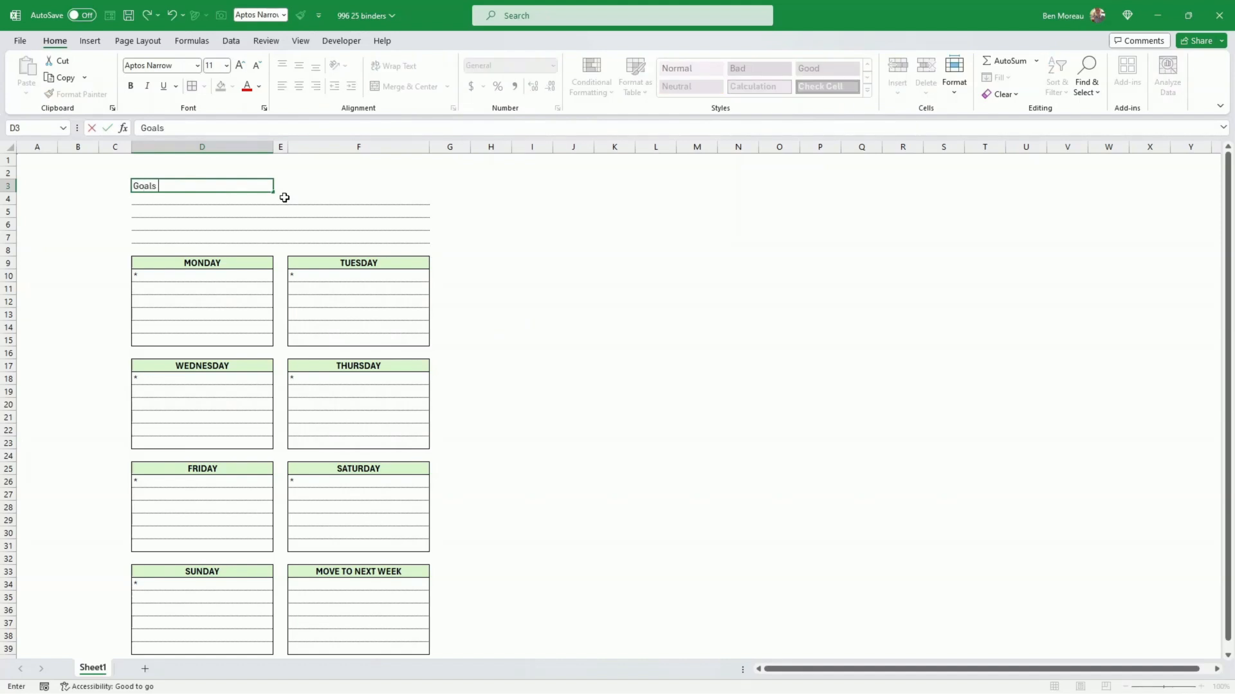
{"action": "type", "text": " for the week"}
{"action": "key", "text": "ctrl+Return"}
{"action": "key", "text": "ctrl+i"}
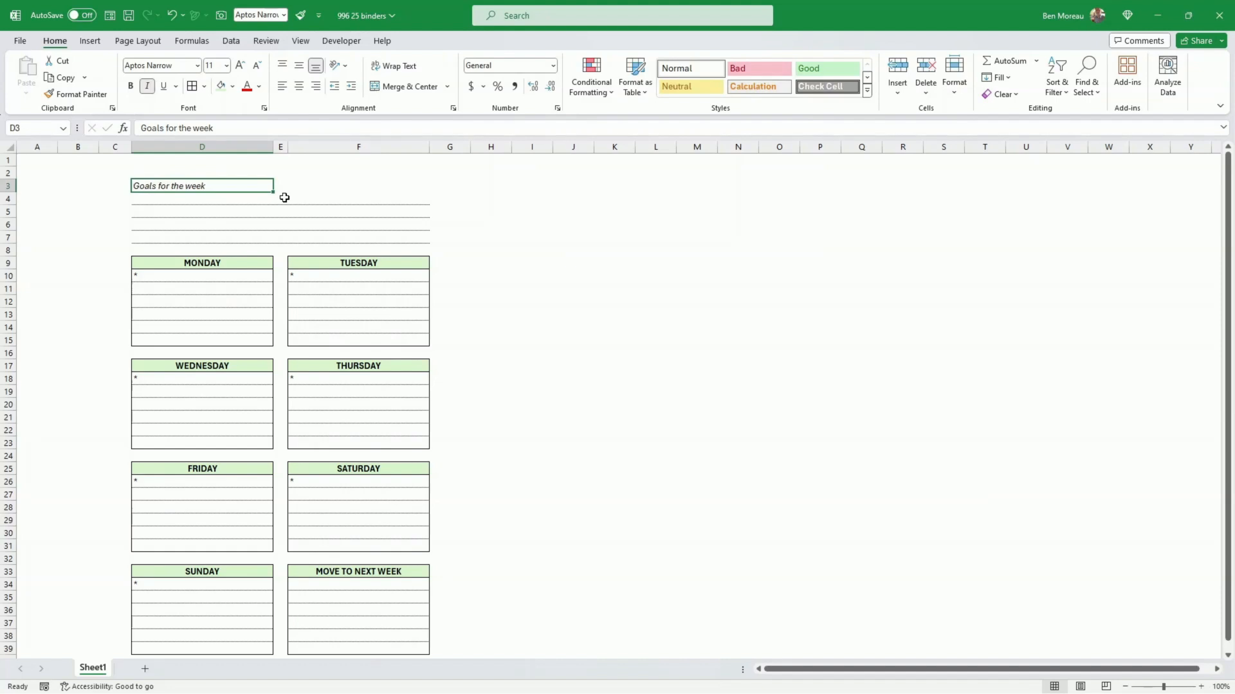
Step: Enter "Week Starting:" followed by a blank line of underscores in F2
{"action": "key", "text": "Right"}
{"action": "key", "text": "Right"}
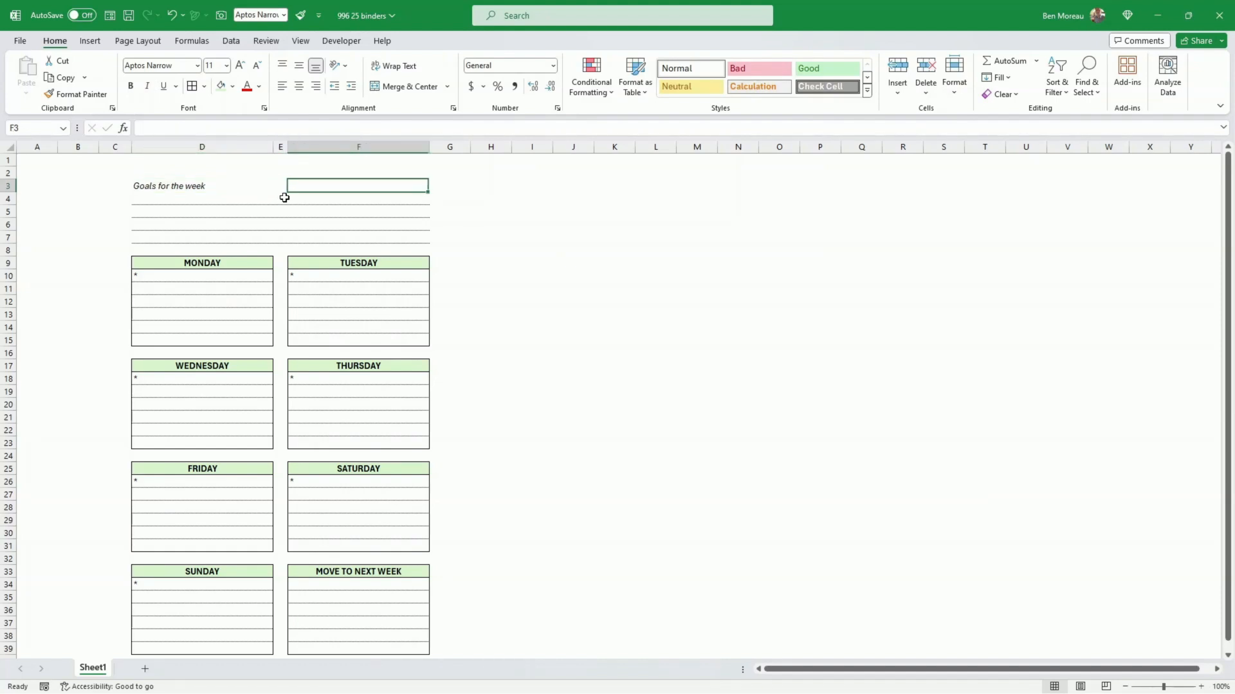
{"action": "key", "text": "Up"}
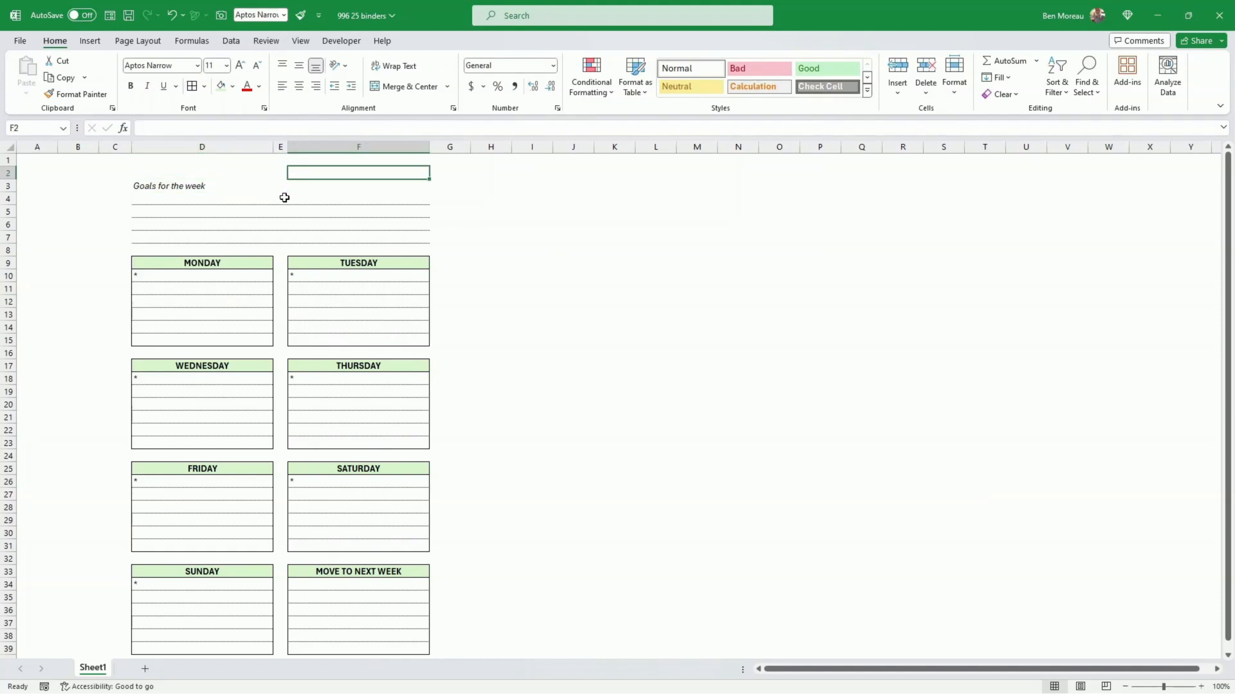
{"action": "type", "text": "Week StartingL ____________"}
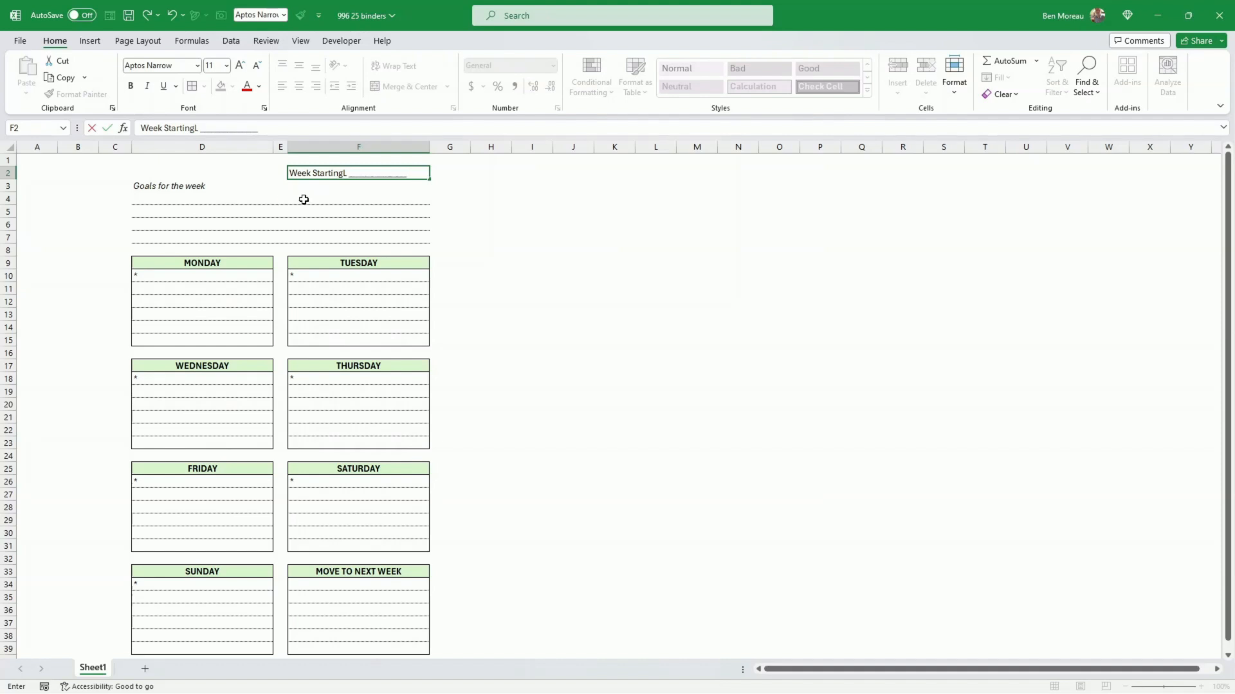
{"action": "left_click", "coordinate": [347, 172]}
{"action": "key", "text": "Return"}
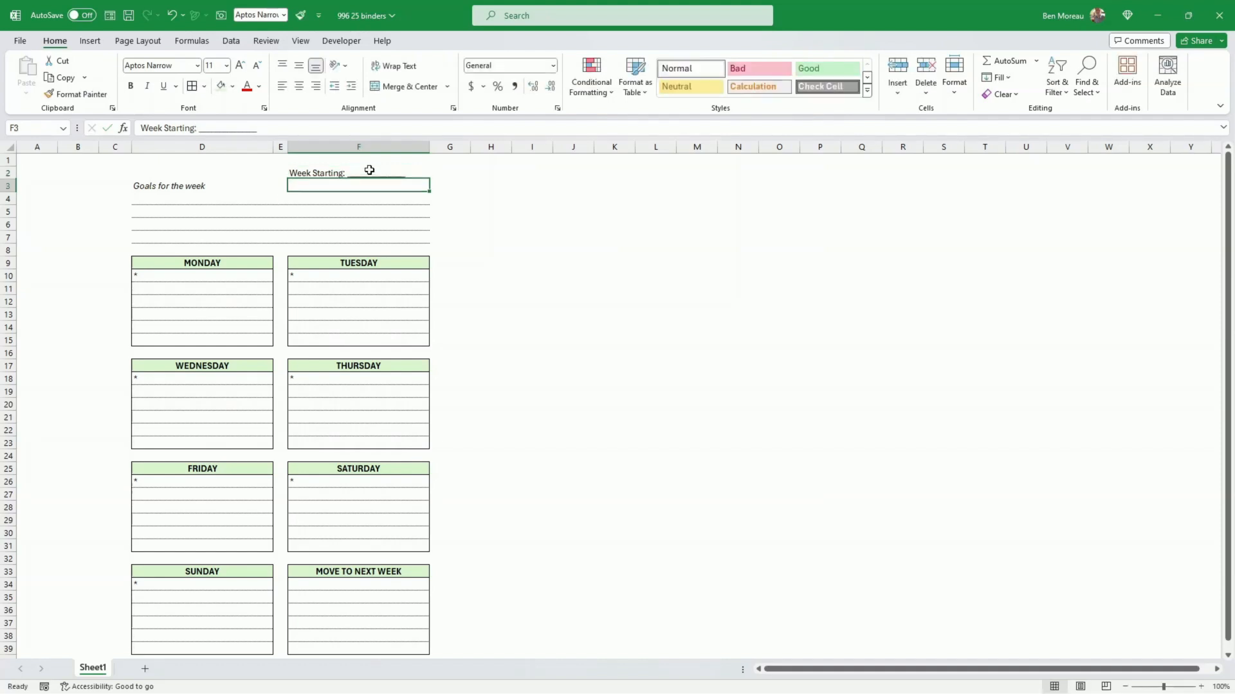
Step: Italicize and right-align the "Week Starting:" field in F2
{"action": "key", "text": "Up"}
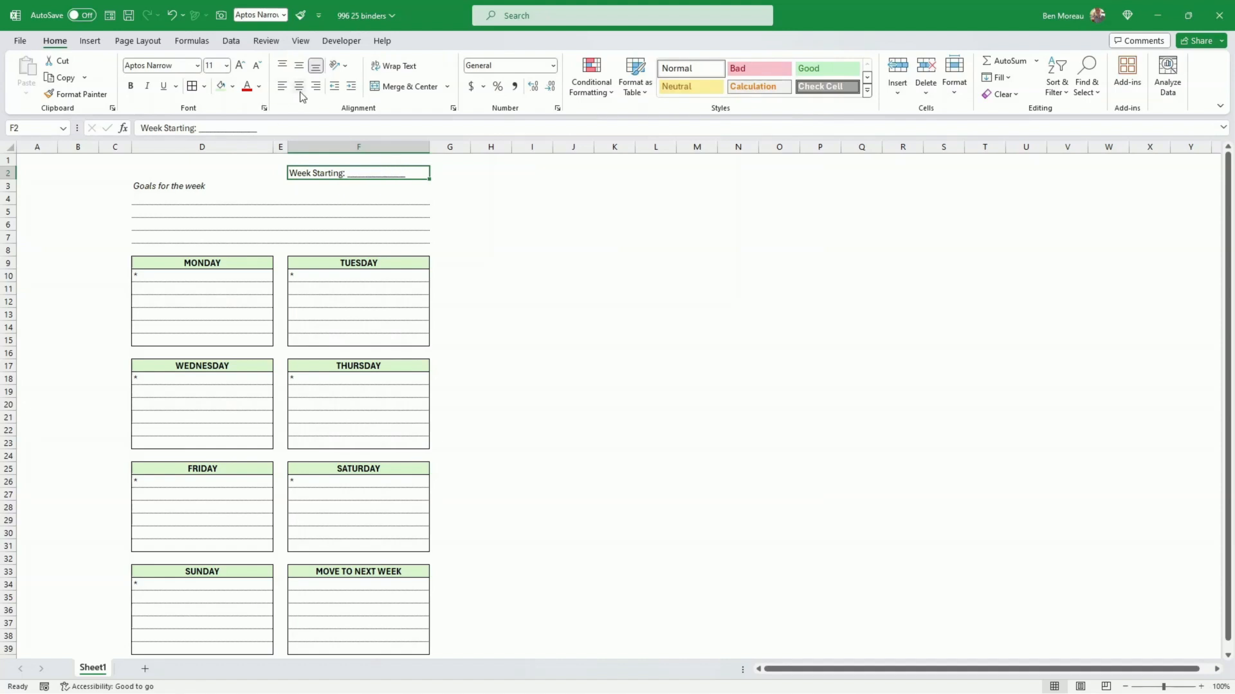
{"action": "left_click", "coordinate": [148, 86]}
{"action": "left_click", "coordinate": [316, 86]}
{"action": "left_click", "coordinate": [531, 251]}
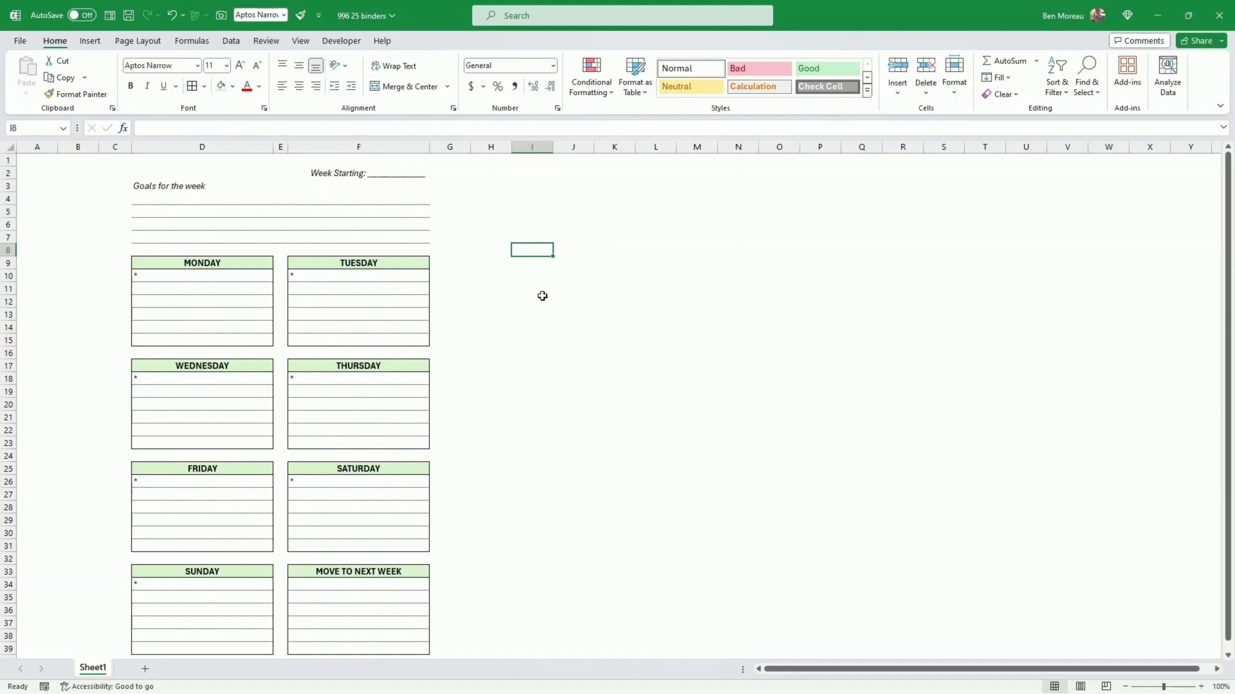
Step: Insert three blank rows at row 2, above the "Week Starting:" line
{"action": "right_click", "coordinate": [10, 172]}
{"action": "left_click", "coordinate": [72, 297]}
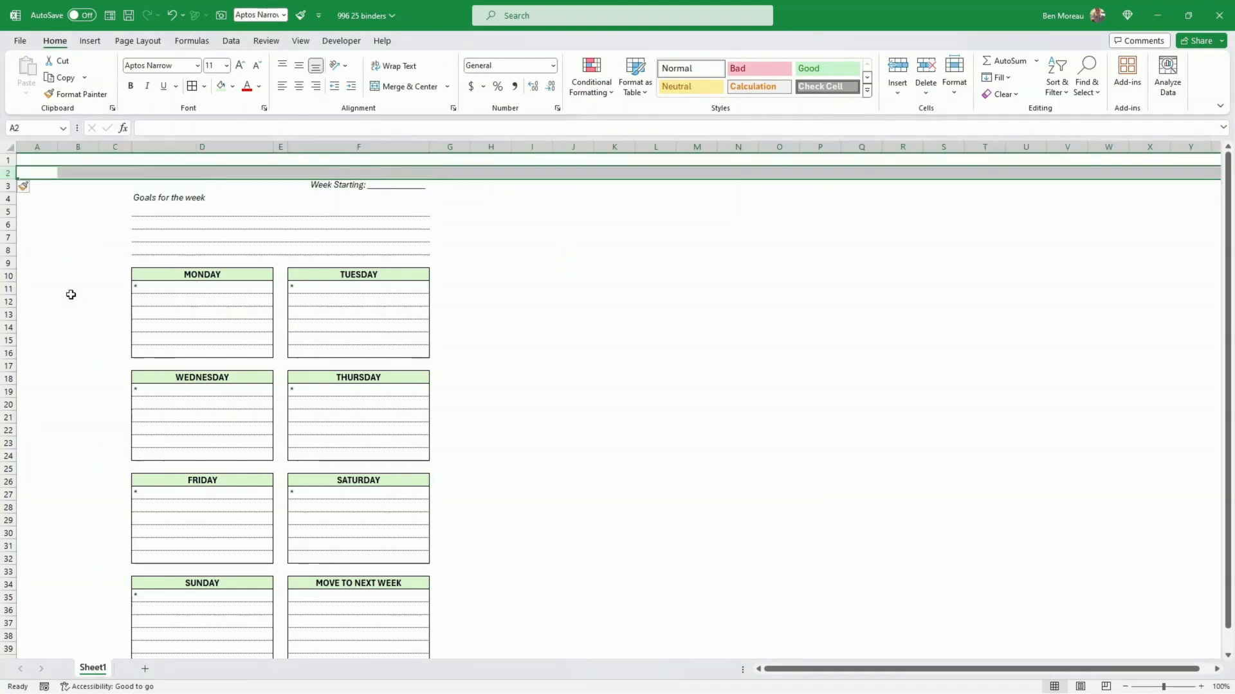
{"action": "key", "text": "F4"}
{"action": "key", "text": "F4"}
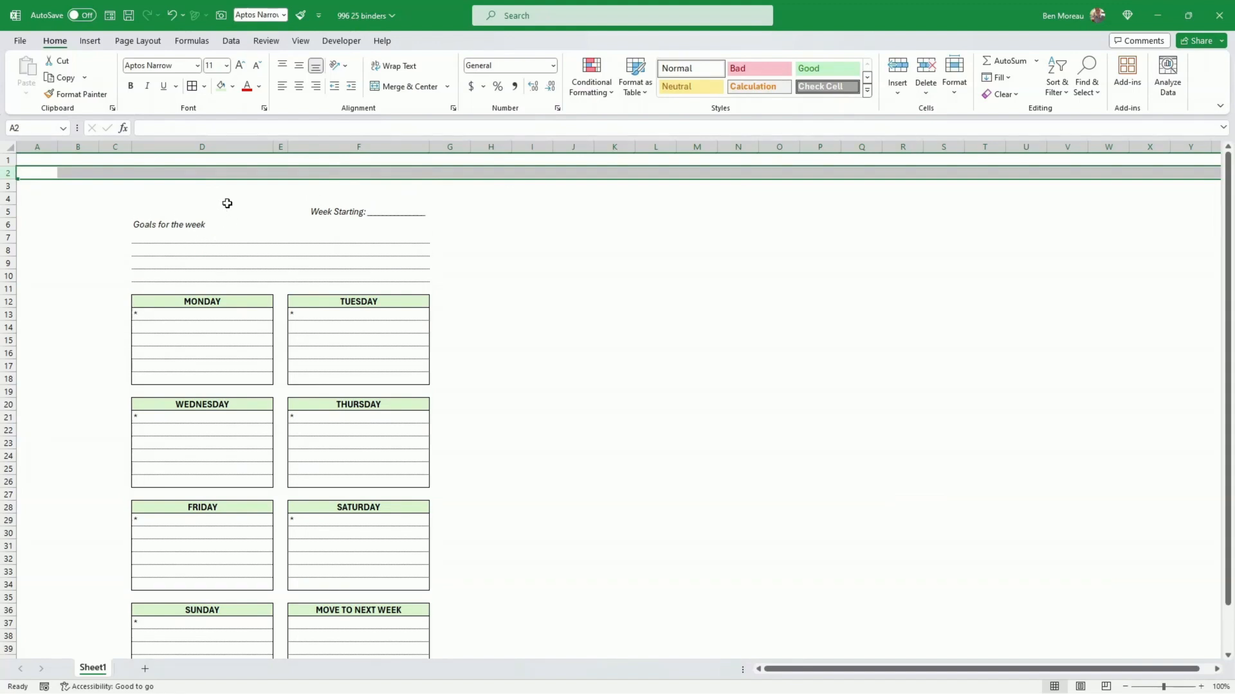
Step: Increase the height of row 3 and merge and center cells D3:F3
{"action": "left_click", "coordinate": [221, 183]}
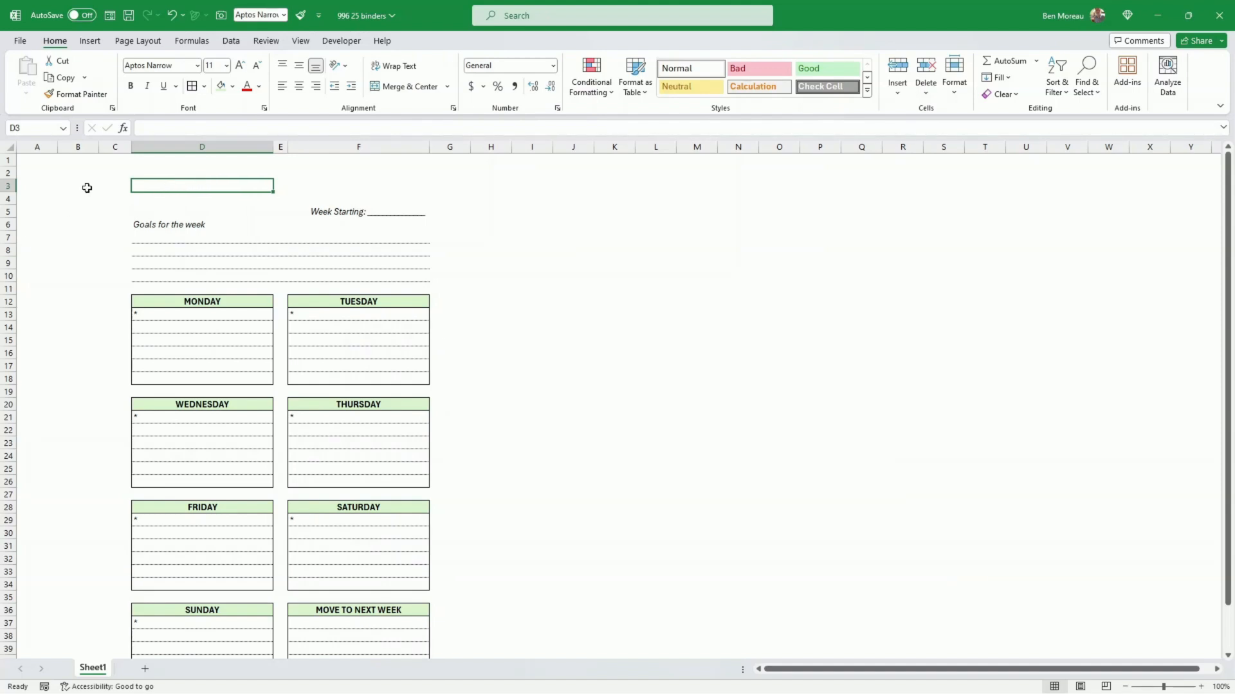
{"action": "left_click_drag", "start_coordinate": [15, 193], "coordinate": [15, 206]}
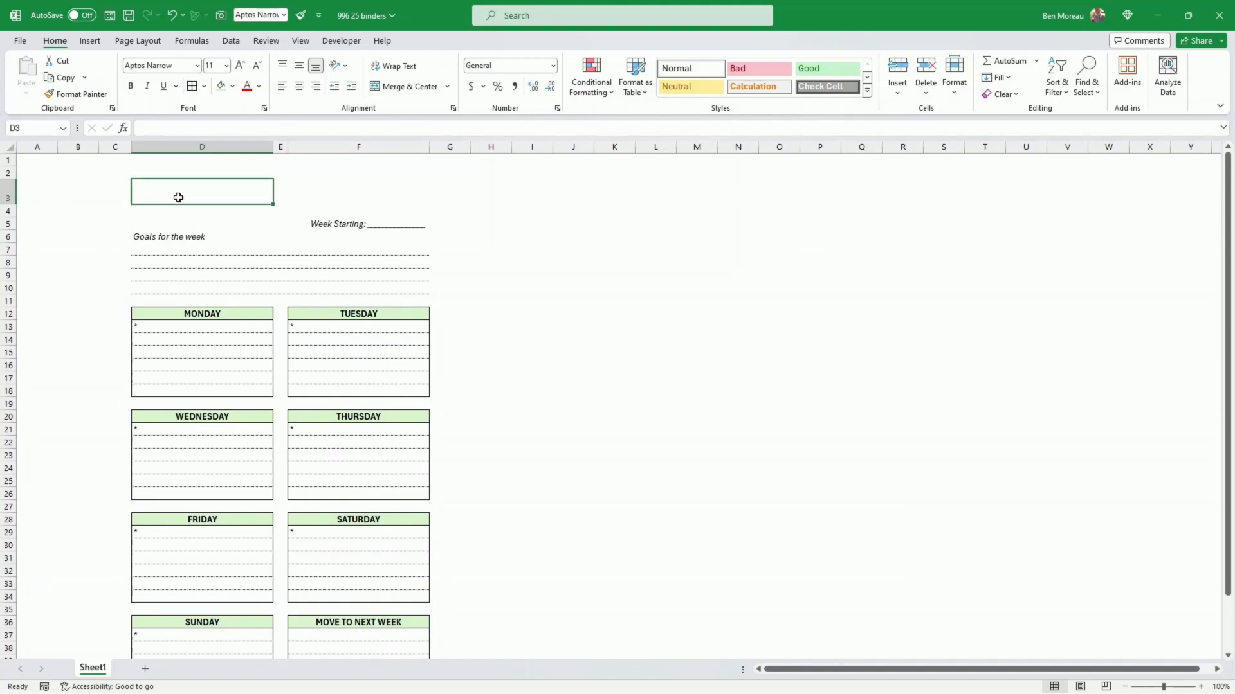
{"action": "left_click_drag", "start_coordinate": [189, 197], "coordinate": [411, 195]}
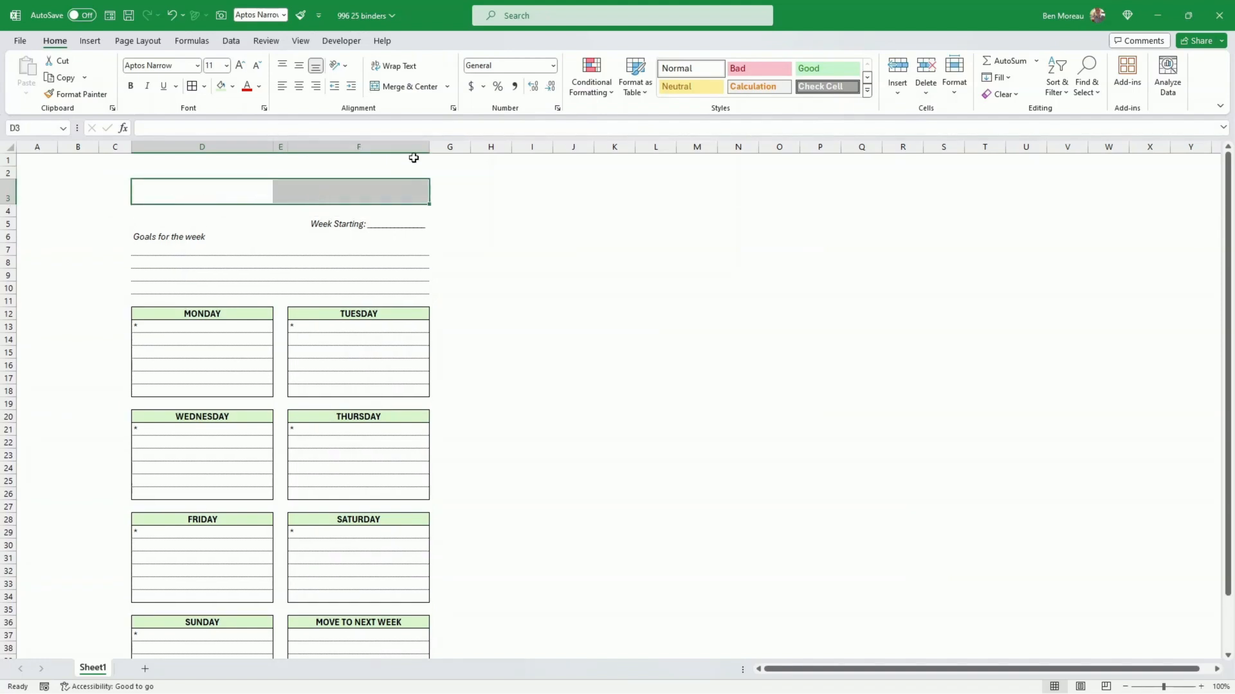
{"action": "left_click", "coordinate": [410, 87]}
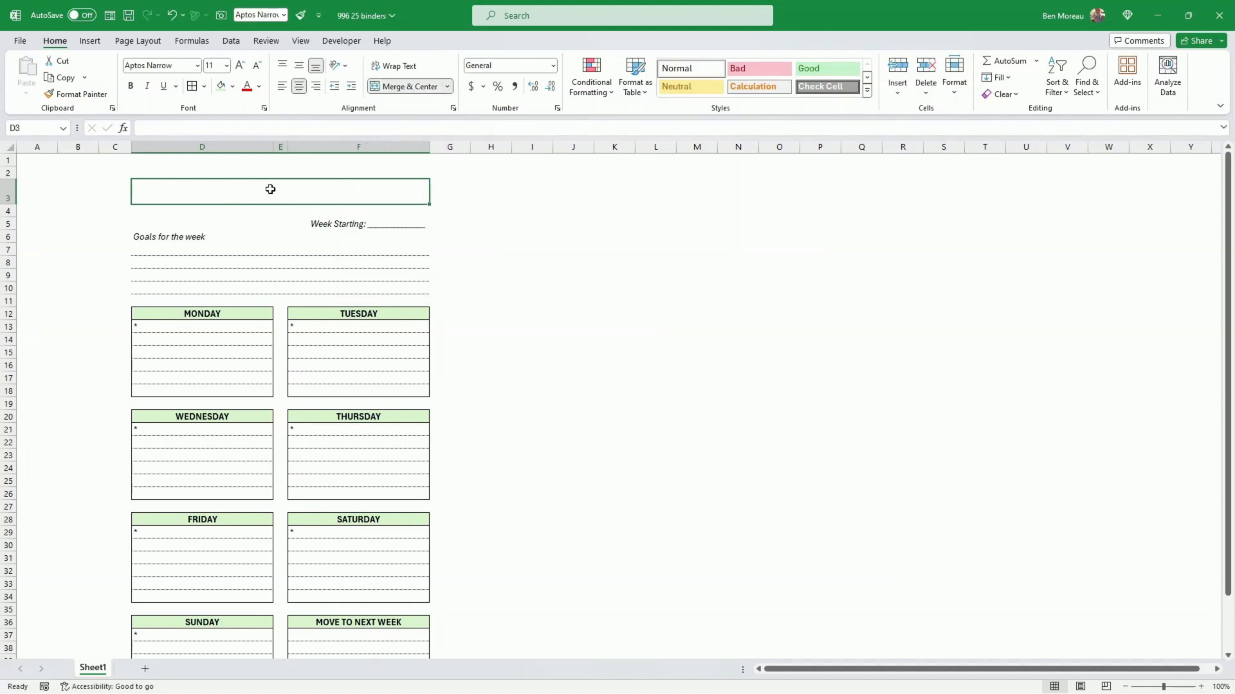
Step: Enter the title "WEEKLY PLANNER" in the merged cell D3
{"action": "type", "text": "WEE"}
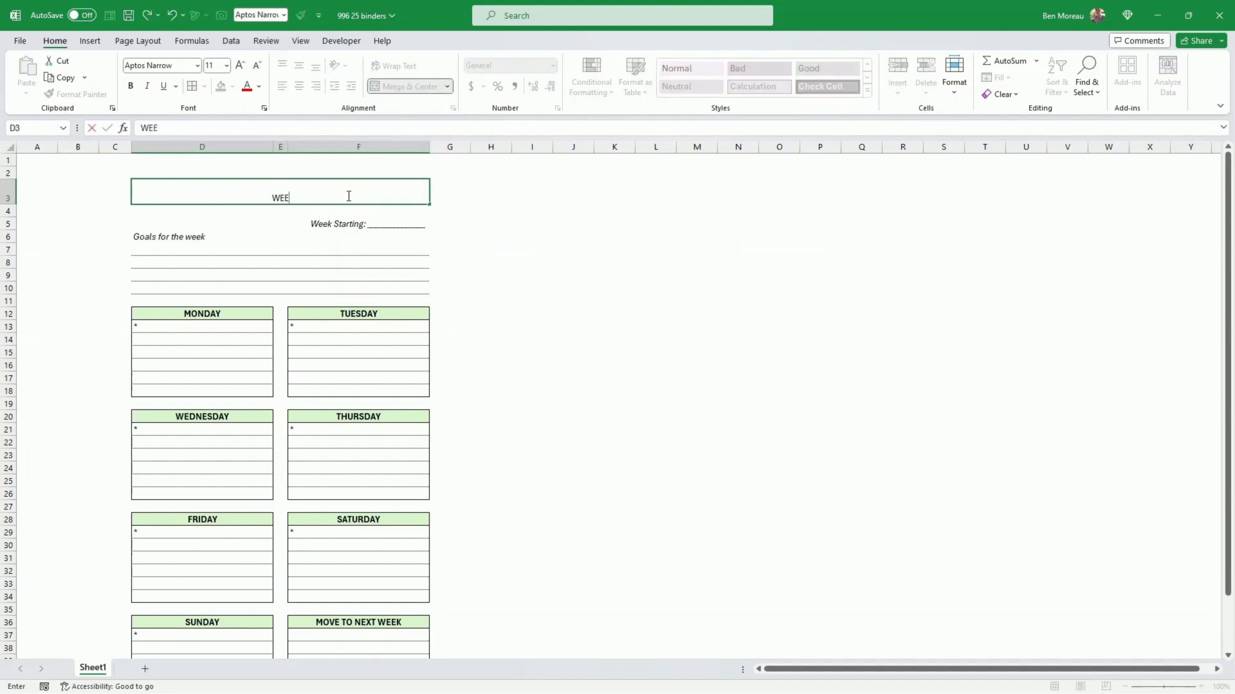
{"action": "type", "text": "KLY PLANNER"}
{"action": "key", "text": "Return"}
Step: Format the WEEKLY PLANNER title as bold, vertically centered, with font size 18
{"action": "left_click", "coordinate": [347, 196]}
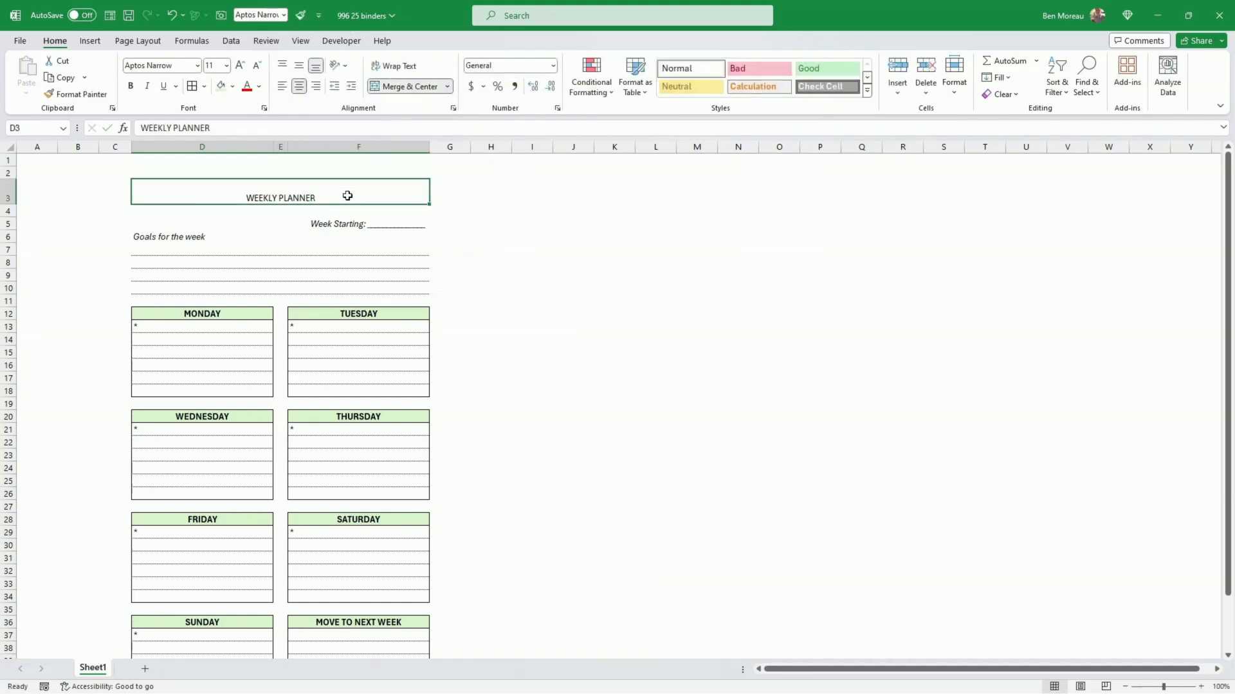
{"action": "key", "text": "ctrl+b"}
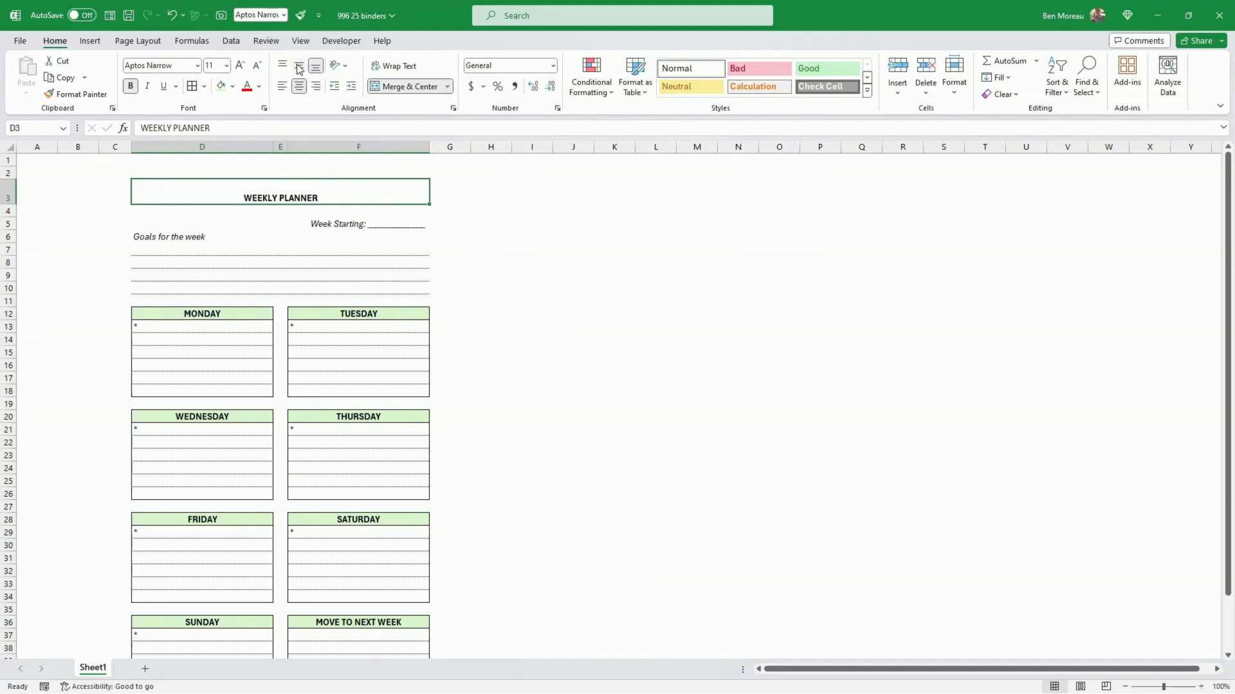
{"action": "left_click", "coordinate": [299, 66]}
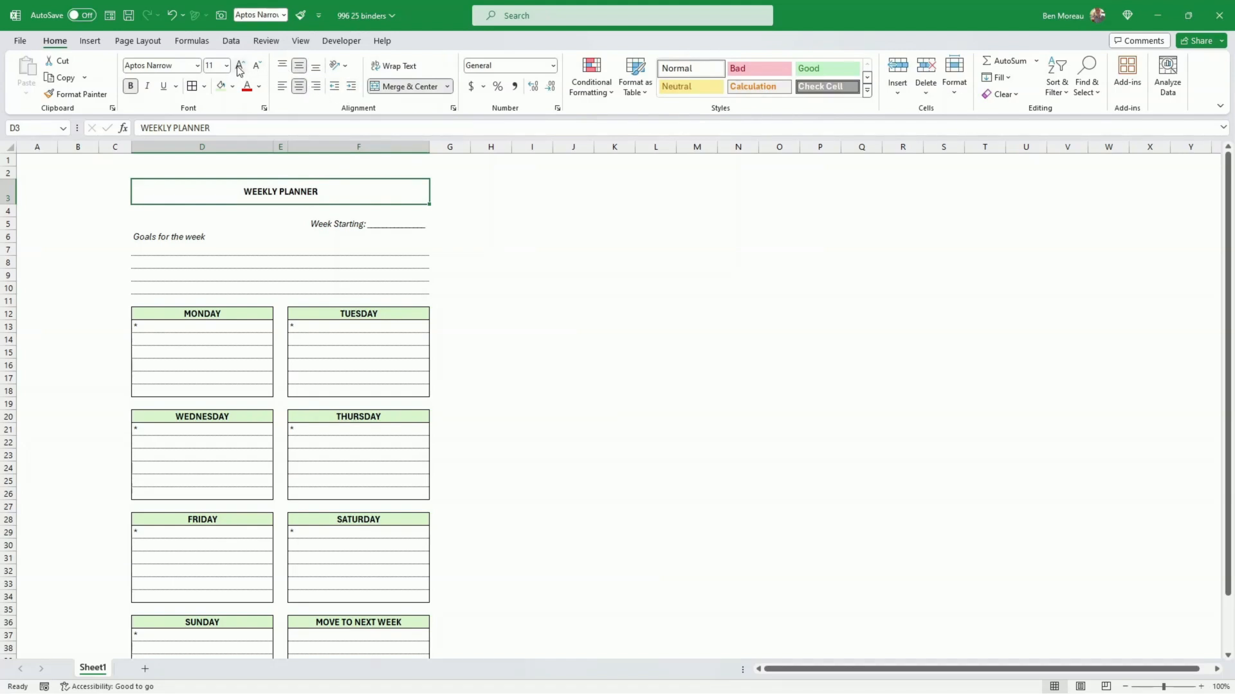
{"action": "left_click", "coordinate": [240, 67]}
{"action": "left_click", "coordinate": [240, 67]}
{"action": "left_click", "coordinate": [240, 67]}
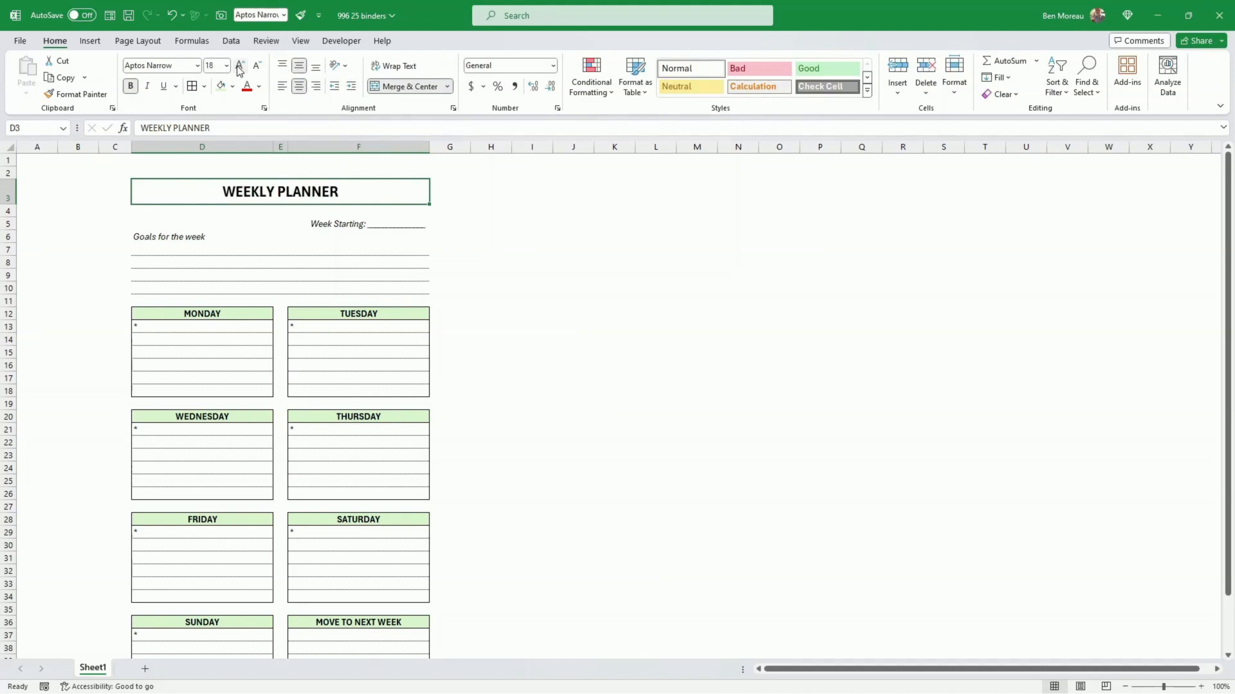
{"action": "left_click", "coordinate": [287, 277]}
Step: Paste the "Issues Challenges" and "What I did well" lined sections below the Sunday block, starting at D44
{"action": "scroll", "coordinate": [290, 279], "scroll_direction": "down", "scroll_amount": 2}
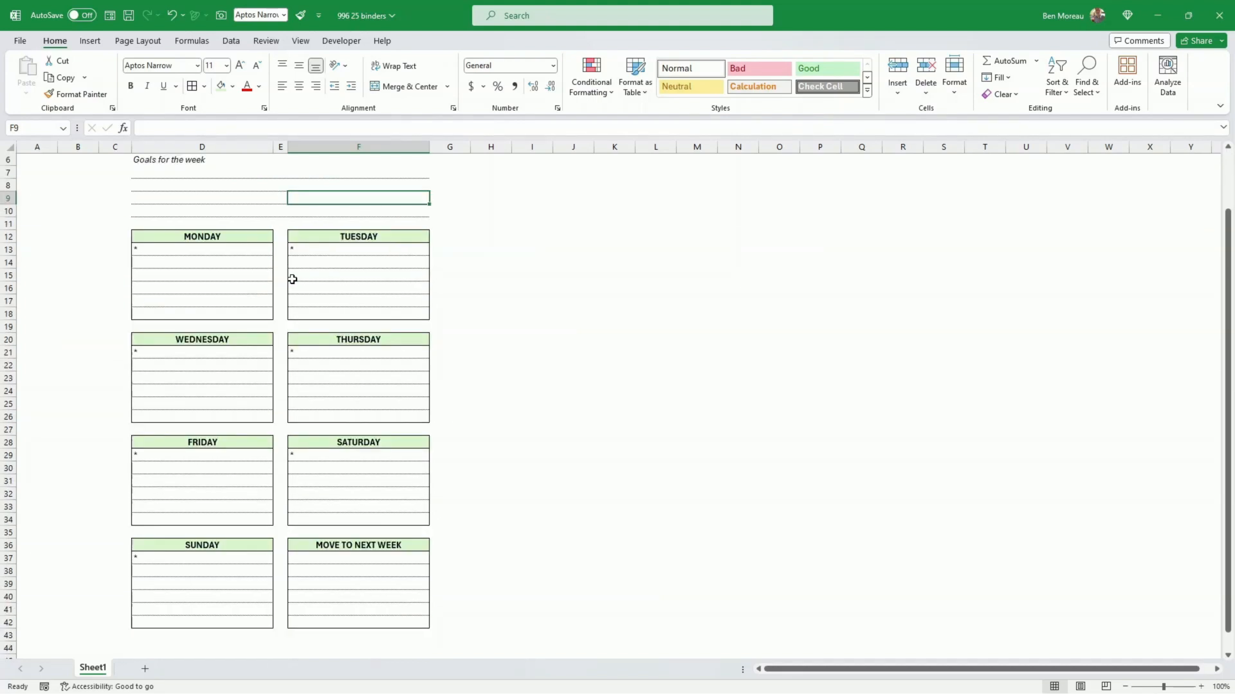
{"action": "scroll", "coordinate": [292, 279], "scroll_direction": "down", "scroll_amount": 4}
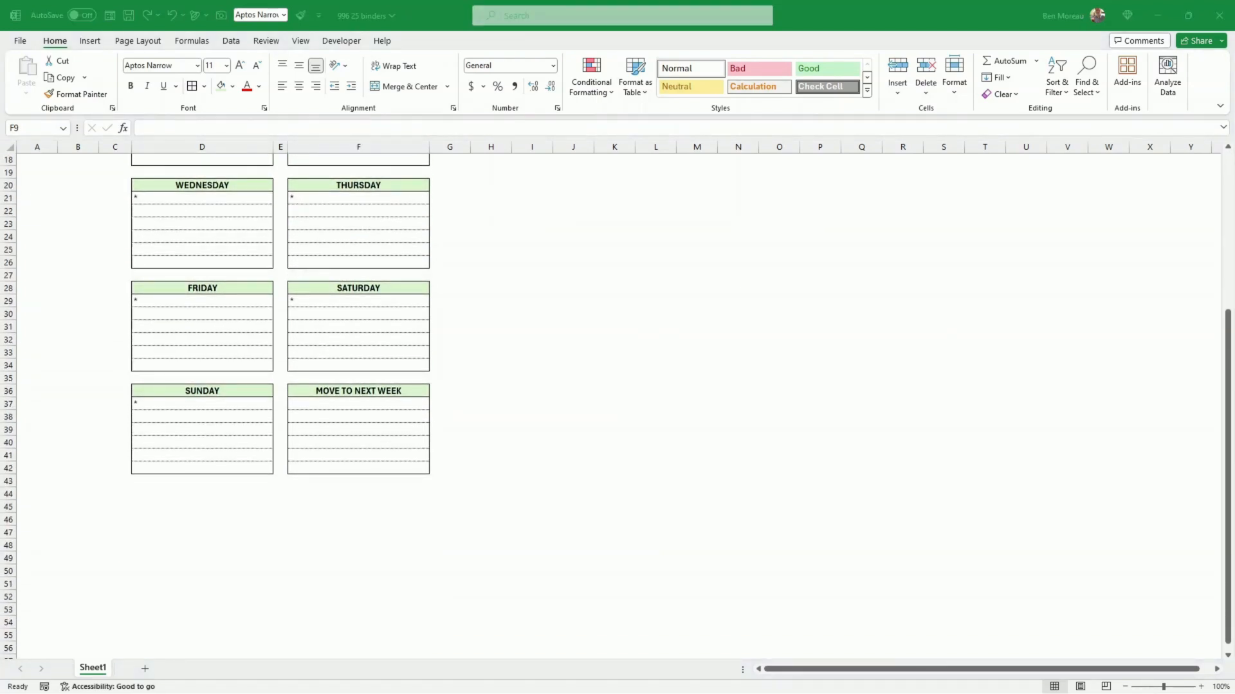
{"action": "left_click", "coordinate": [152, 497]}
{"action": "key", "text": "ctrl+c"}
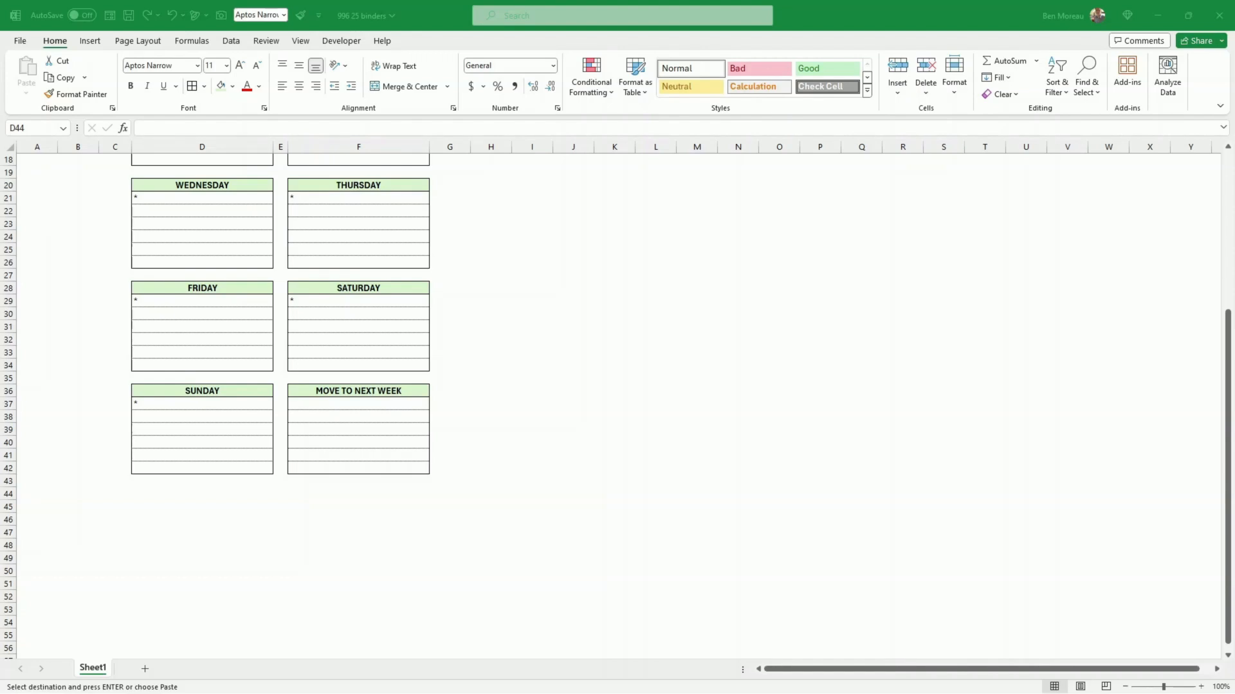
{"action": "left_click", "coordinate": [191, 541]}
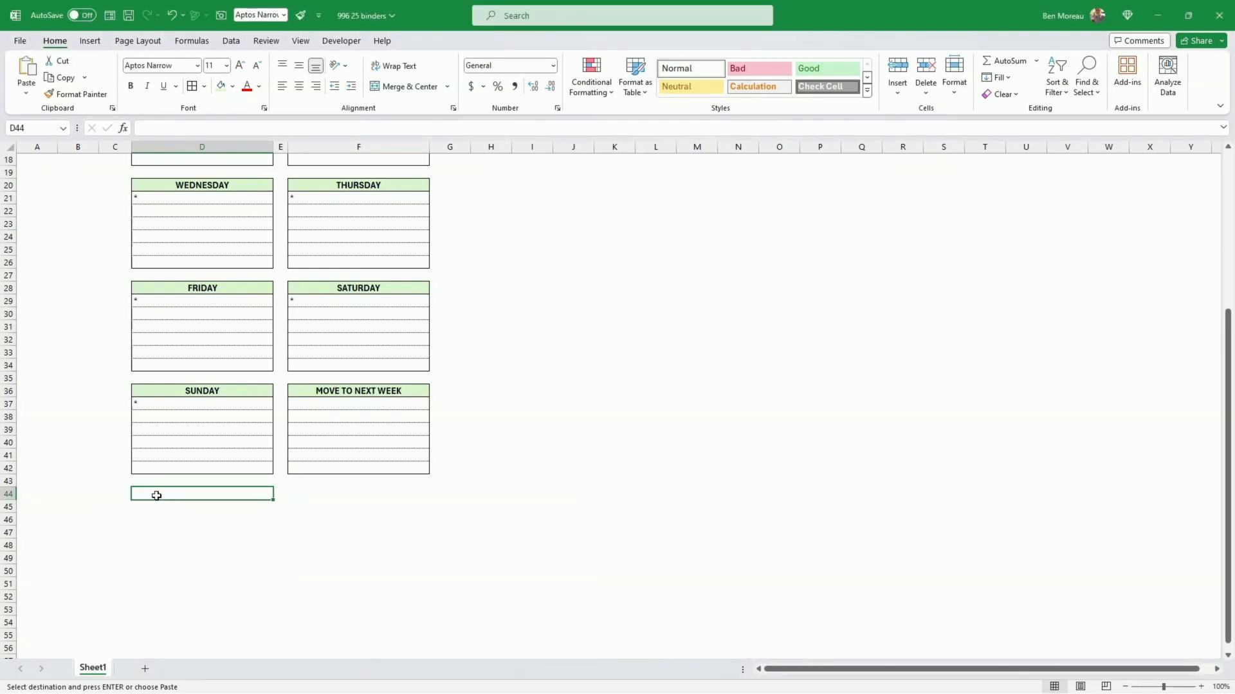
{"action": "key", "text": "ctrl+v"}
{"action": "left_click", "coordinate": [150, 508]}
{"action": "left_click", "coordinate": [92, 522]}
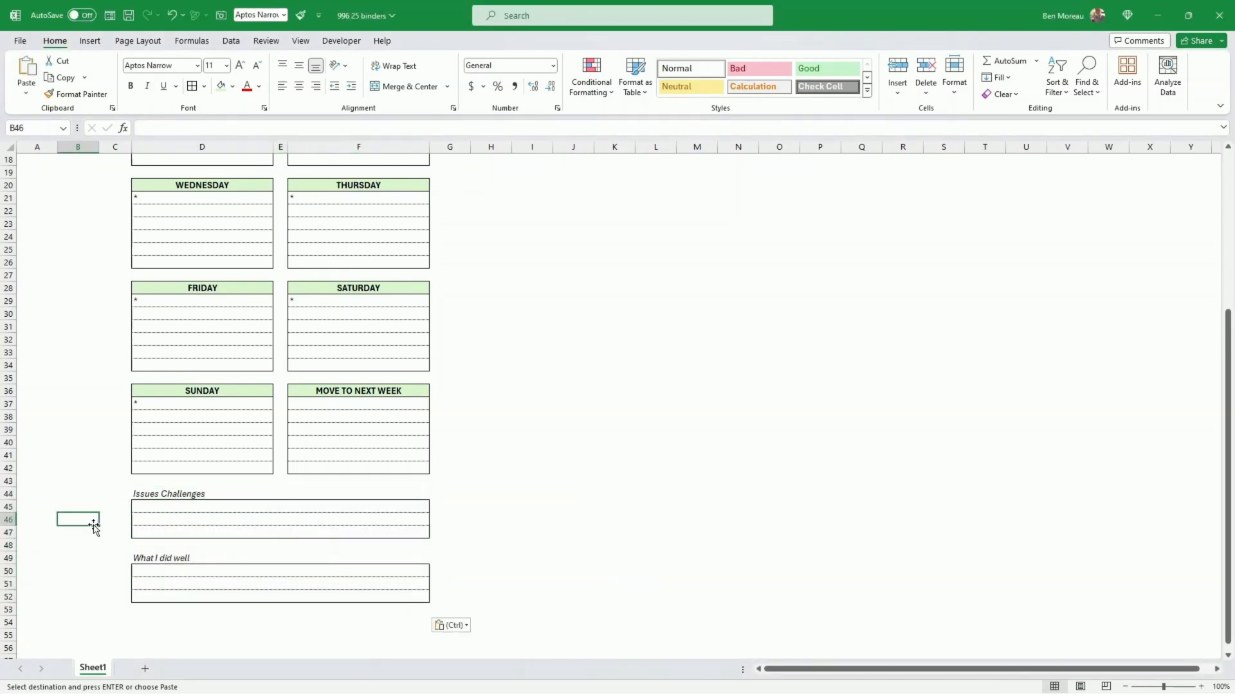
Step: Shorten the section label in D44 to "Challenges"
{"action": "left_click", "coordinate": [153, 496]}
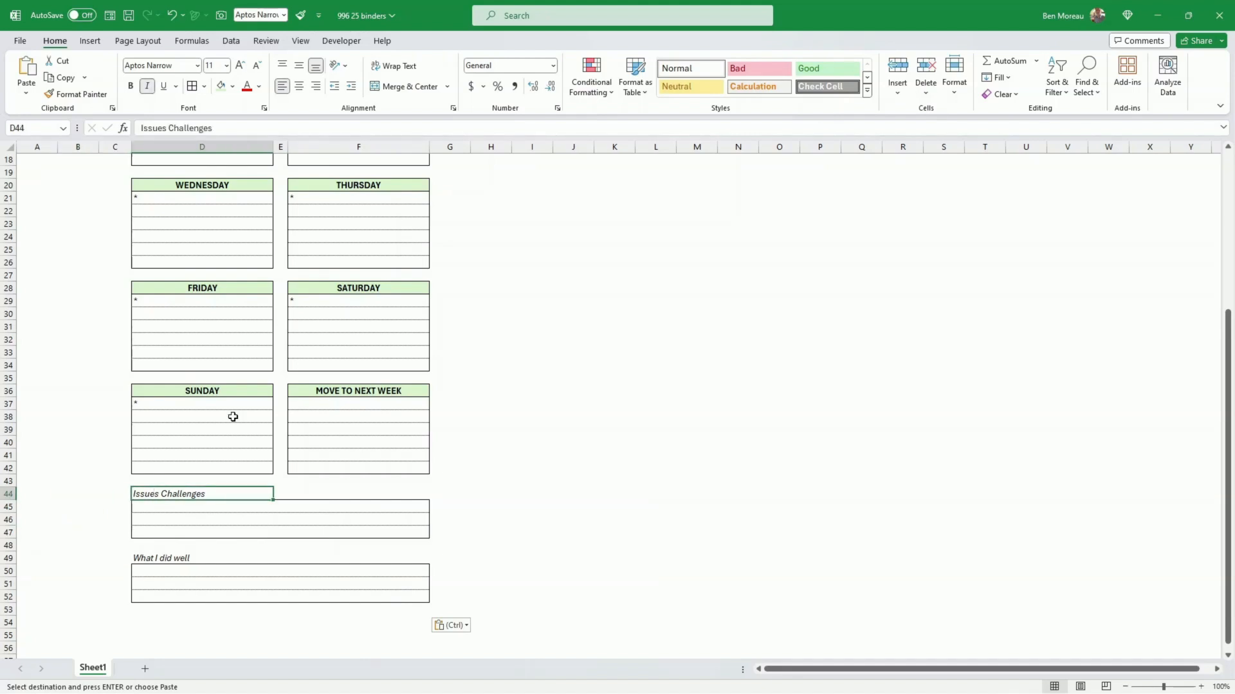
{"action": "left_click", "coordinate": [169, 128]}
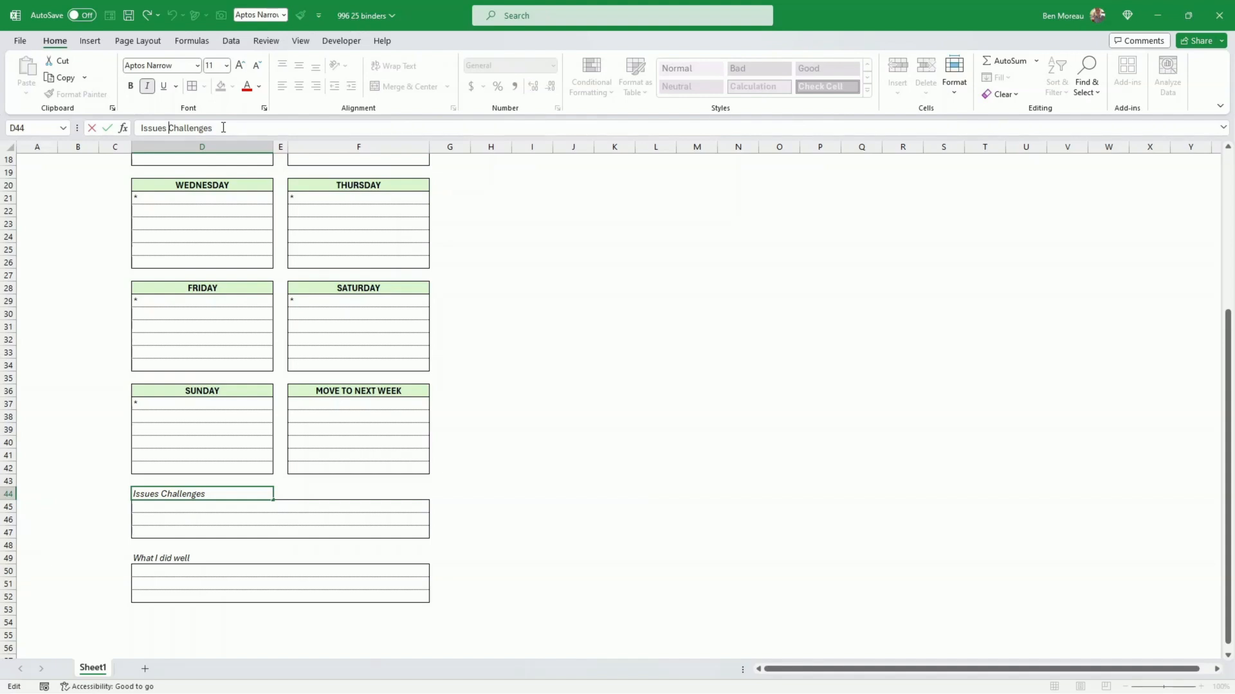
{"action": "key", "text": "BackSpace"}
{"action": "key", "text": "BackSpace"}
{"action": "key", "text": "BackSpace"}
{"action": "key", "text": "BackSpace"}
{"action": "key", "text": "BackSpace"}
{"action": "key", "text": "BackSpace"}
{"action": "key", "text": "BackSpace"}
{"action": "key", "text": "Return"}
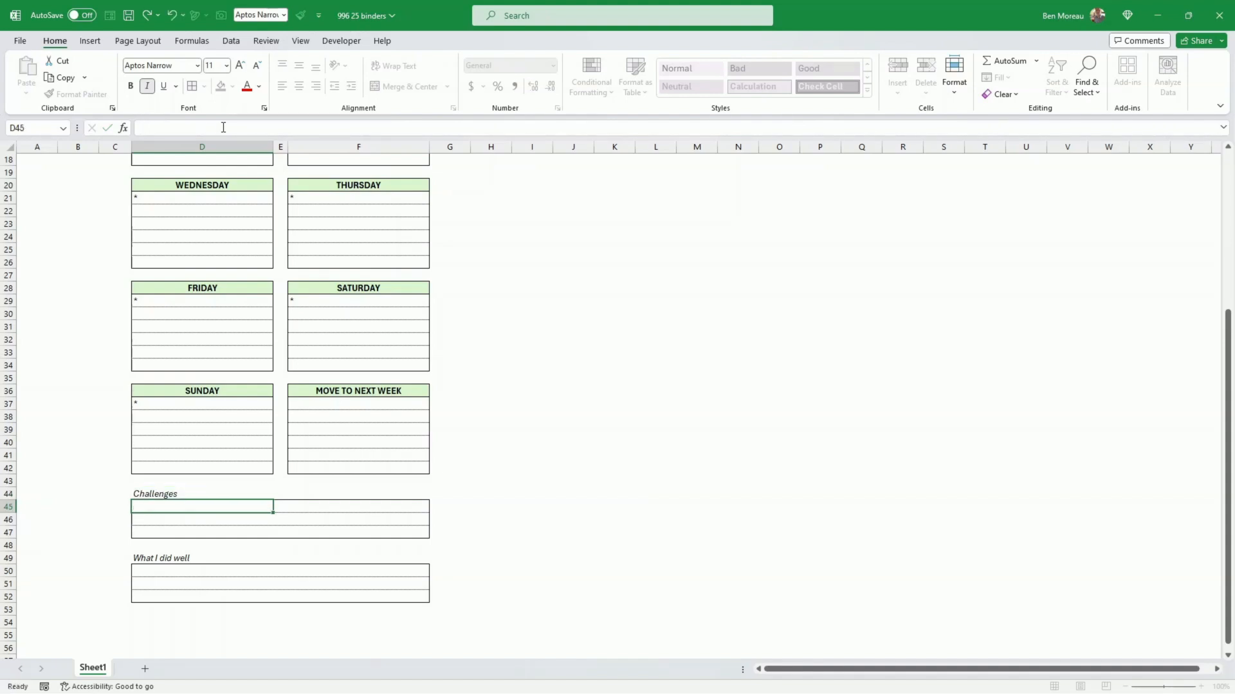
Step: Look over the planner layout from the title down to the Challenges and What I did well sections
{"action": "key", "text": "Down"}
{"action": "key", "text": "Down"}
{"action": "key", "text": "Down"}
{"action": "key", "text": "Down"}
{"action": "key", "text": "Up"}
{"action": "key", "text": "Up"}
{"action": "key", "text": "Up"}
{"action": "key", "text": "Up"}
{"action": "key", "text": "Up"}
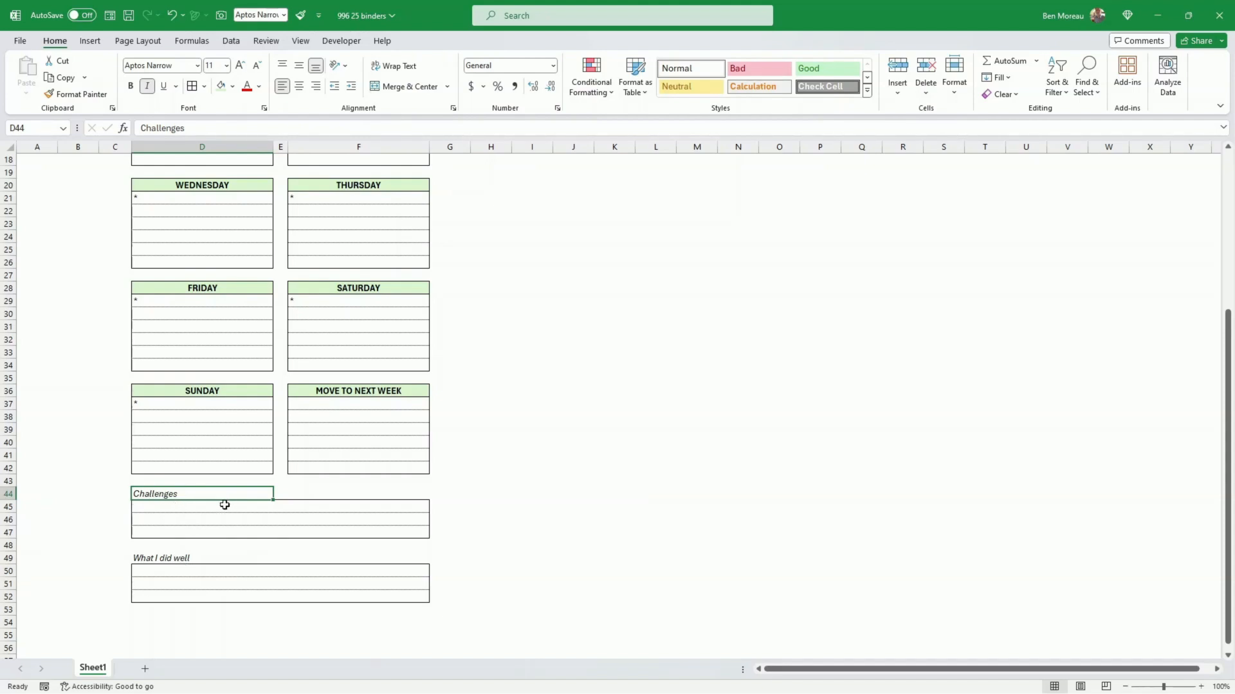
{"action": "left_click", "coordinate": [219, 506]}
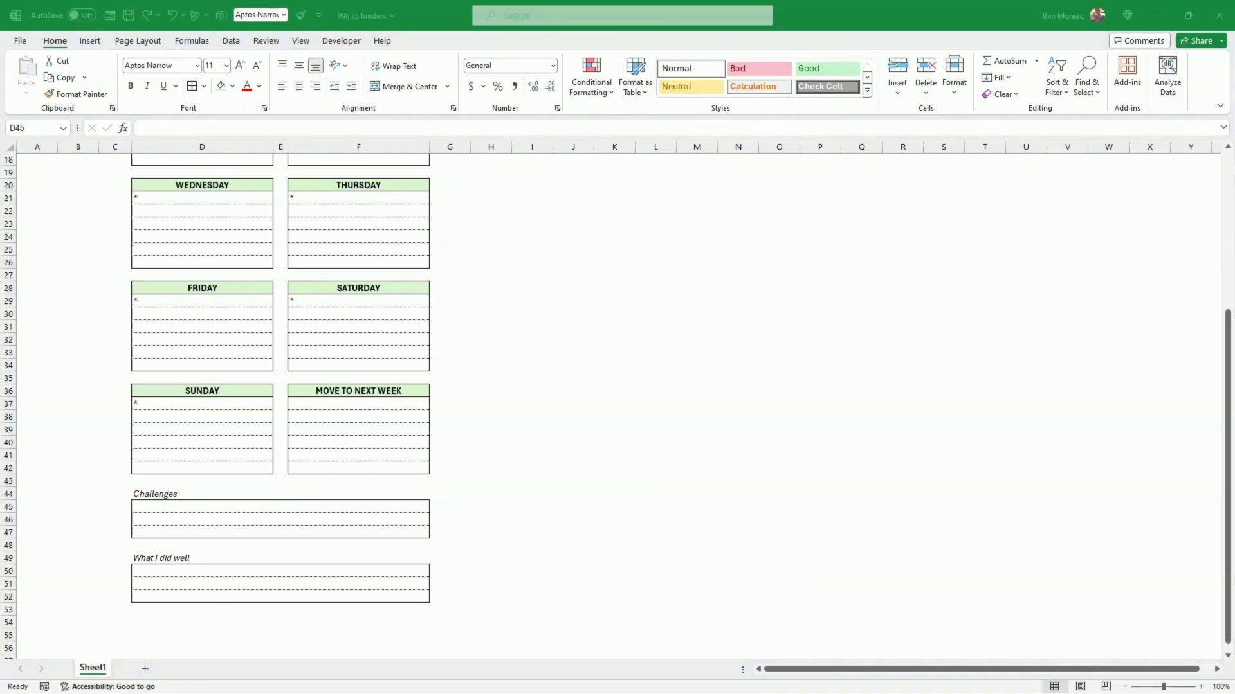
{"action": "left_click", "coordinate": [528, 397]}
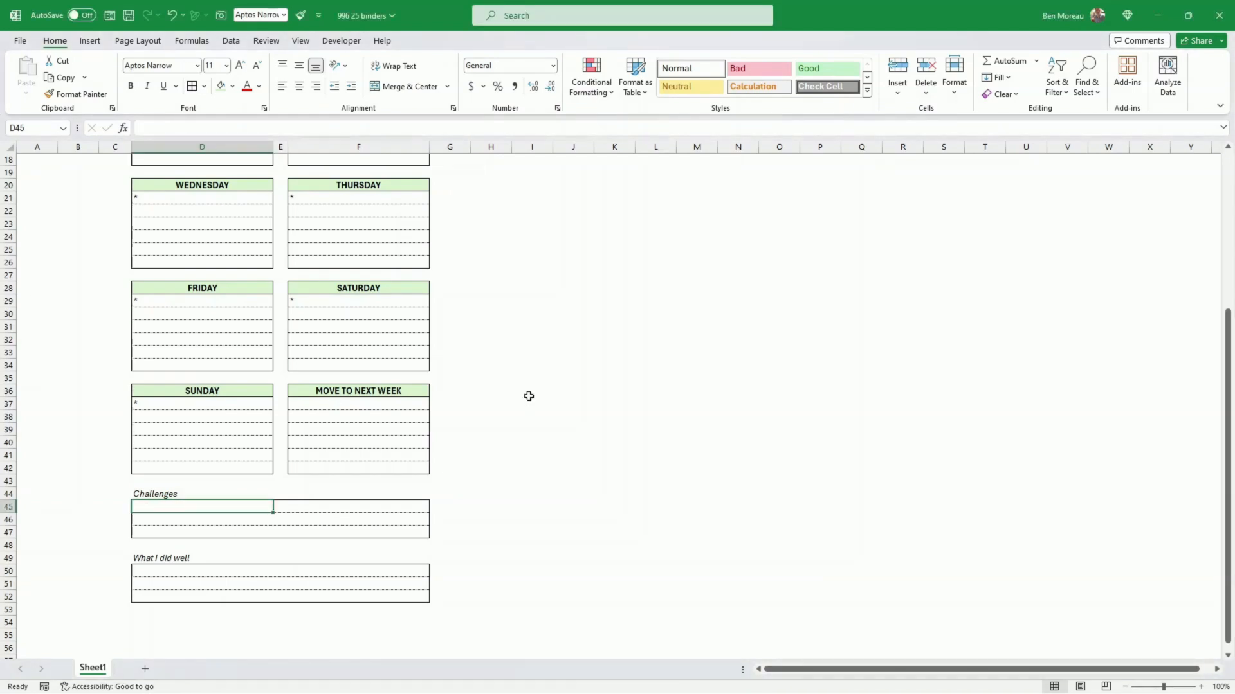
{"action": "scroll", "coordinate": [529, 396], "scroll_direction": "up", "scroll_amount": 6}
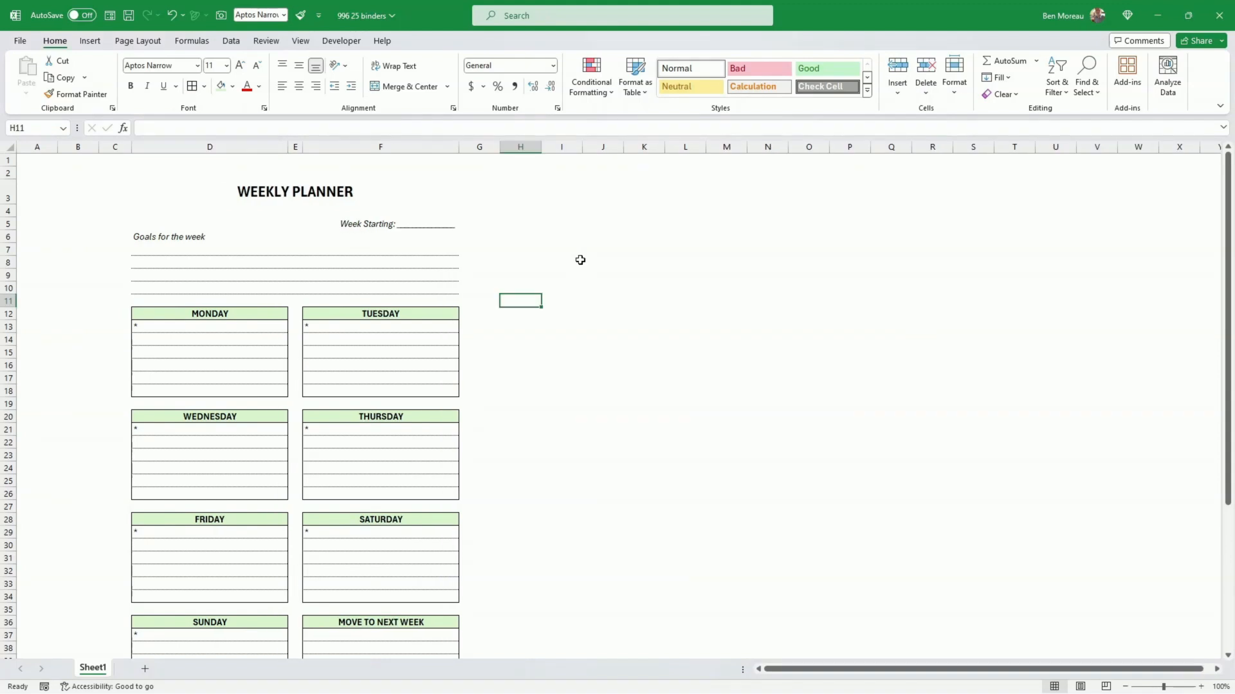
{"action": "left_click", "coordinate": [580, 261]}
{"action": "scroll", "coordinate": [396, 329], "scroll_direction": "down", "scroll_amount": 7}
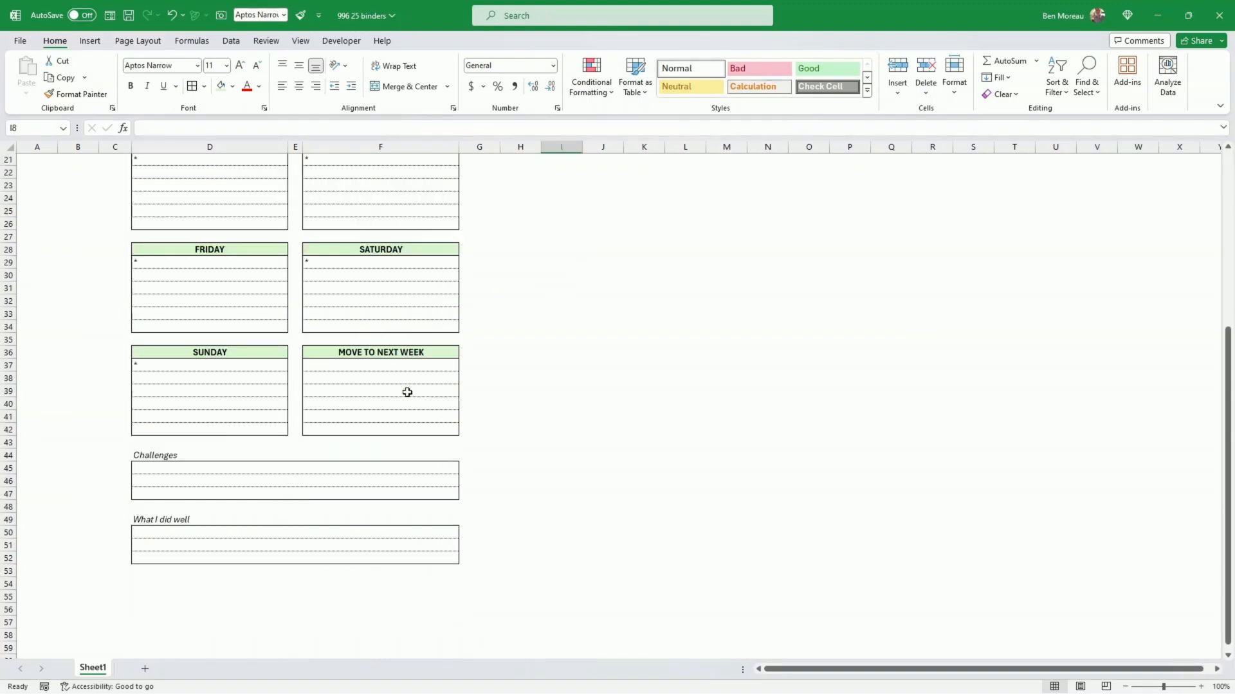
{"action": "scroll", "coordinate": [407, 393], "scroll_direction": "up", "scroll_amount": 7}
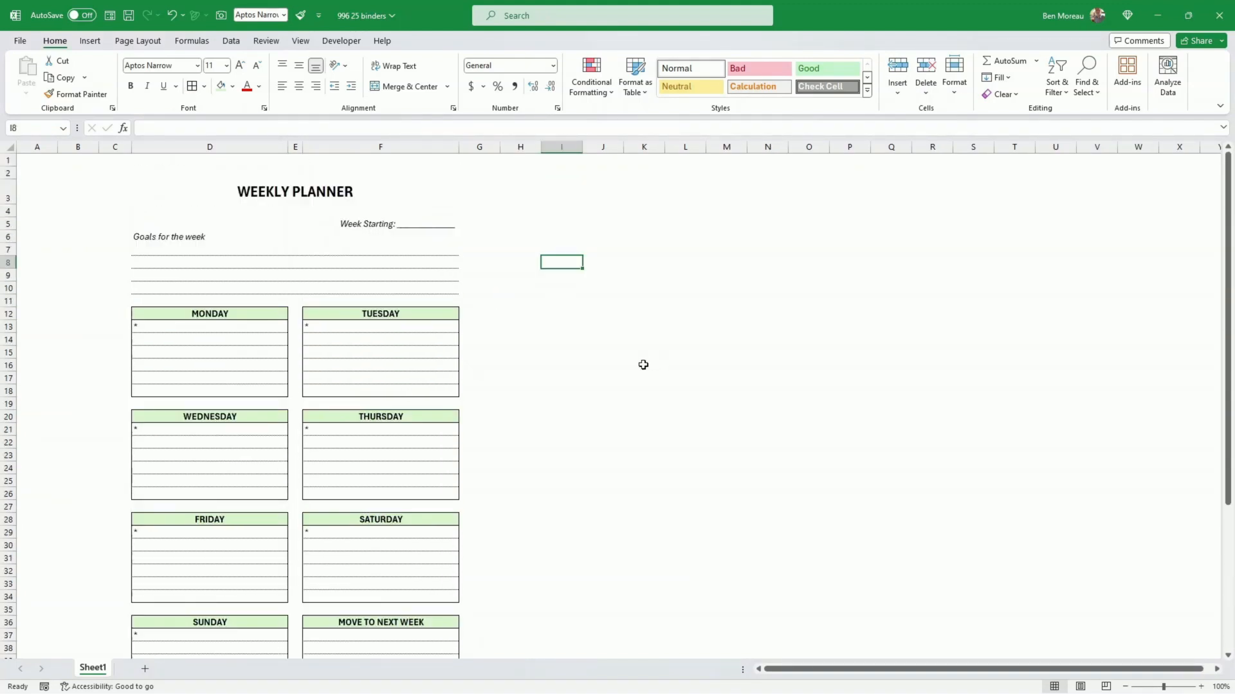
{"action": "left_click", "coordinate": [534, 439]}
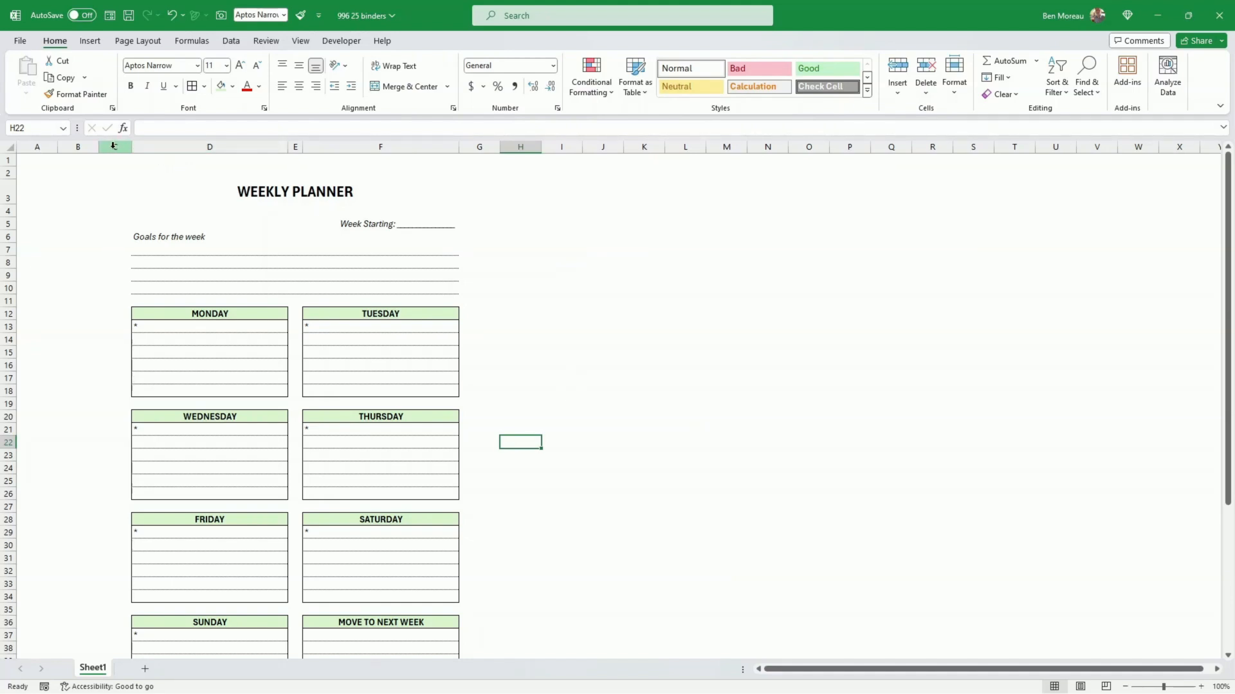
Step: Slightly reduce the height of row 2 above the WEEKLY PLANNER title
{"action": "left_click", "coordinate": [246, 181]}
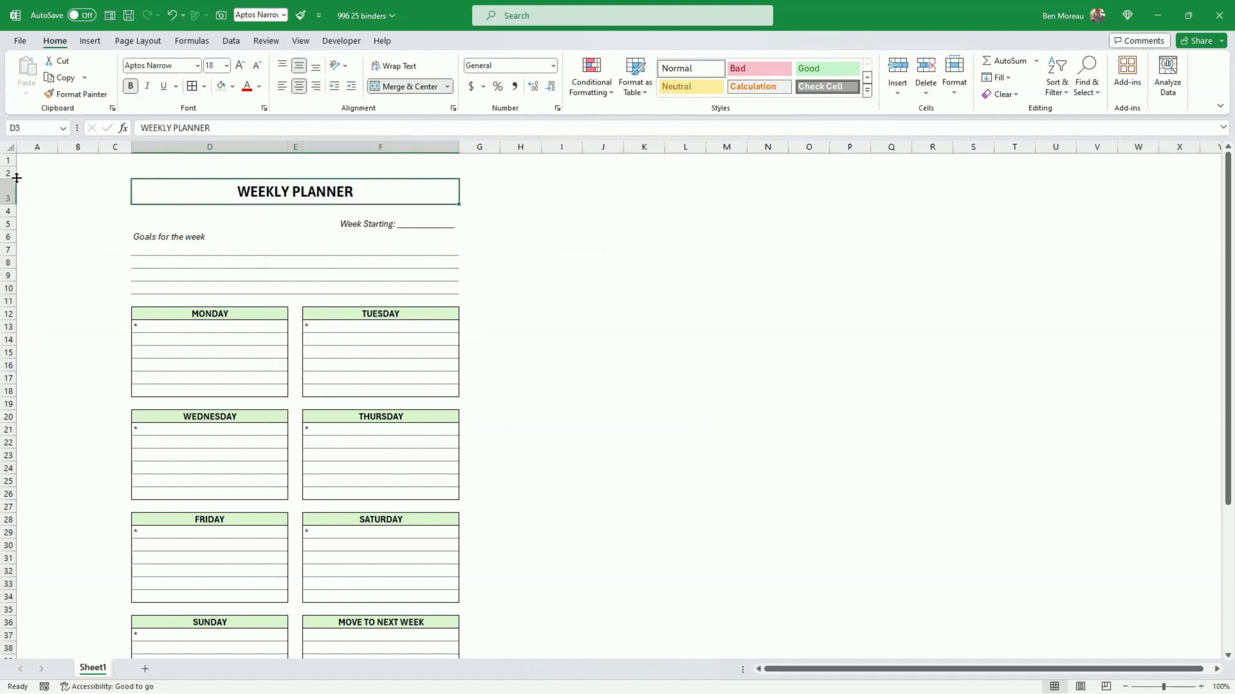
{"action": "left_click_drag", "start_coordinate": [17, 178], "coordinate": [16, 175]}
{"action": "scroll", "coordinate": [113, 243], "scroll_direction": "down", "scroll_amount": 6}
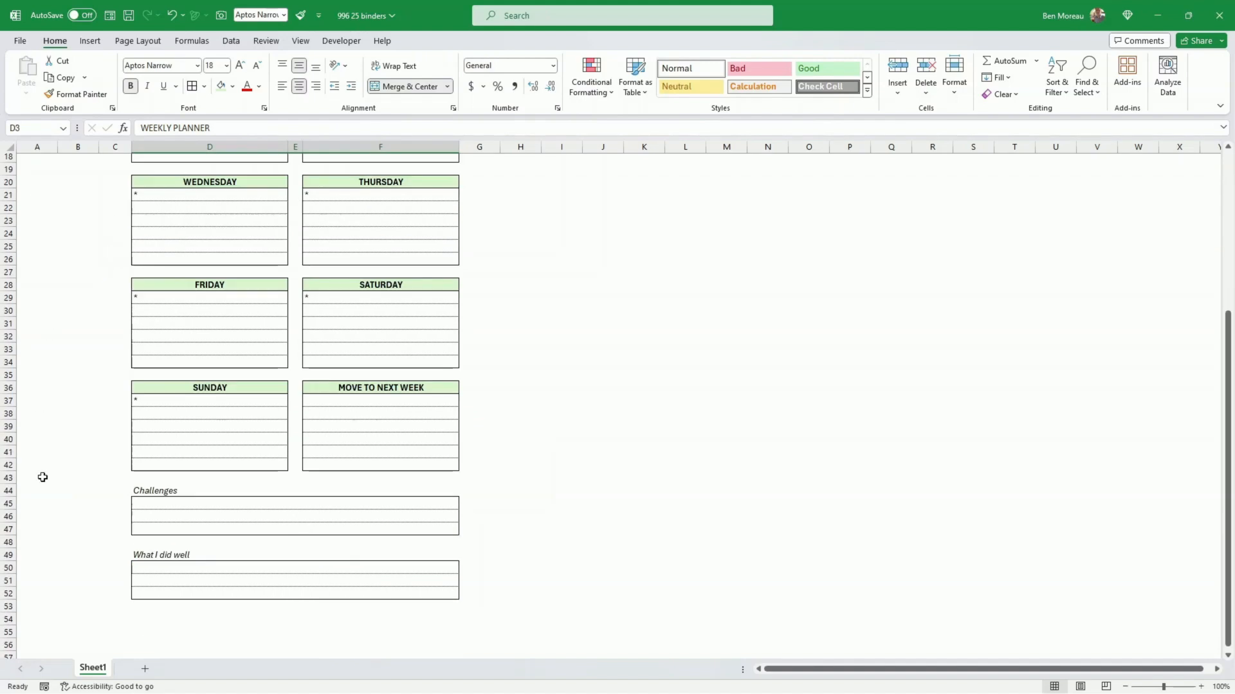
{"action": "left_click", "coordinate": [157, 450]}
{"action": "scroll", "coordinate": [168, 437], "scroll_direction": "up", "scroll_amount": 5}
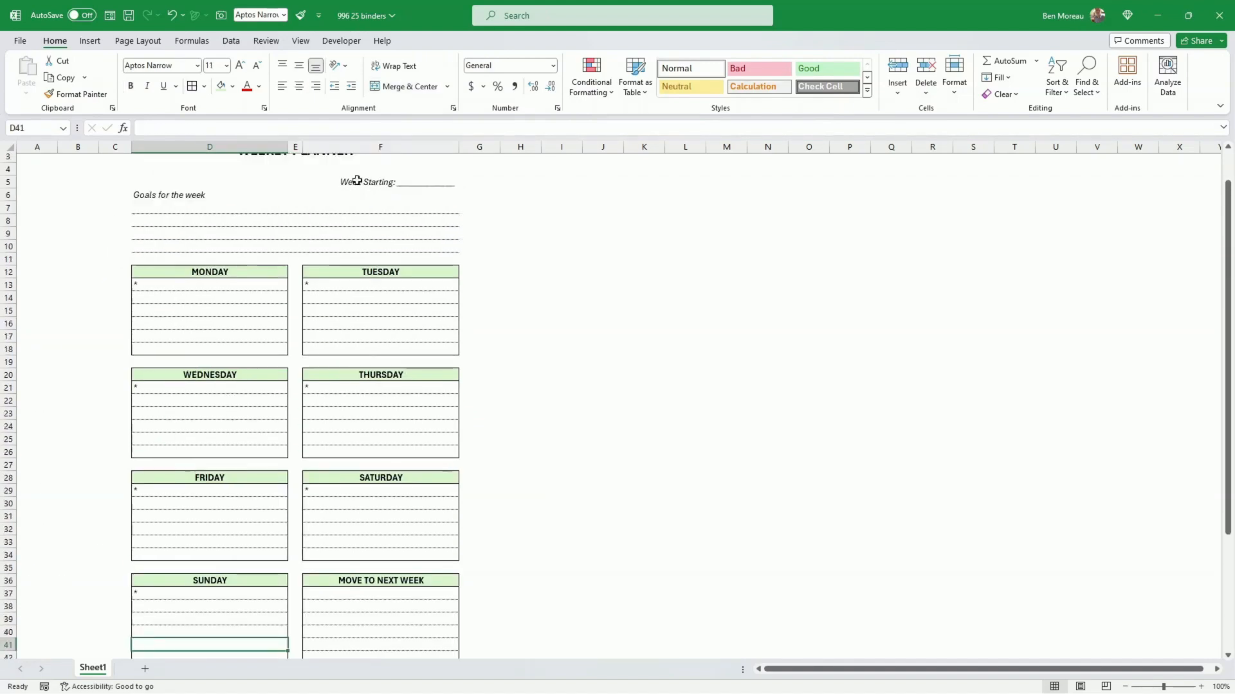
{"action": "scroll", "coordinate": [412, 235], "scroll_direction": "up", "scroll_amount": 1}
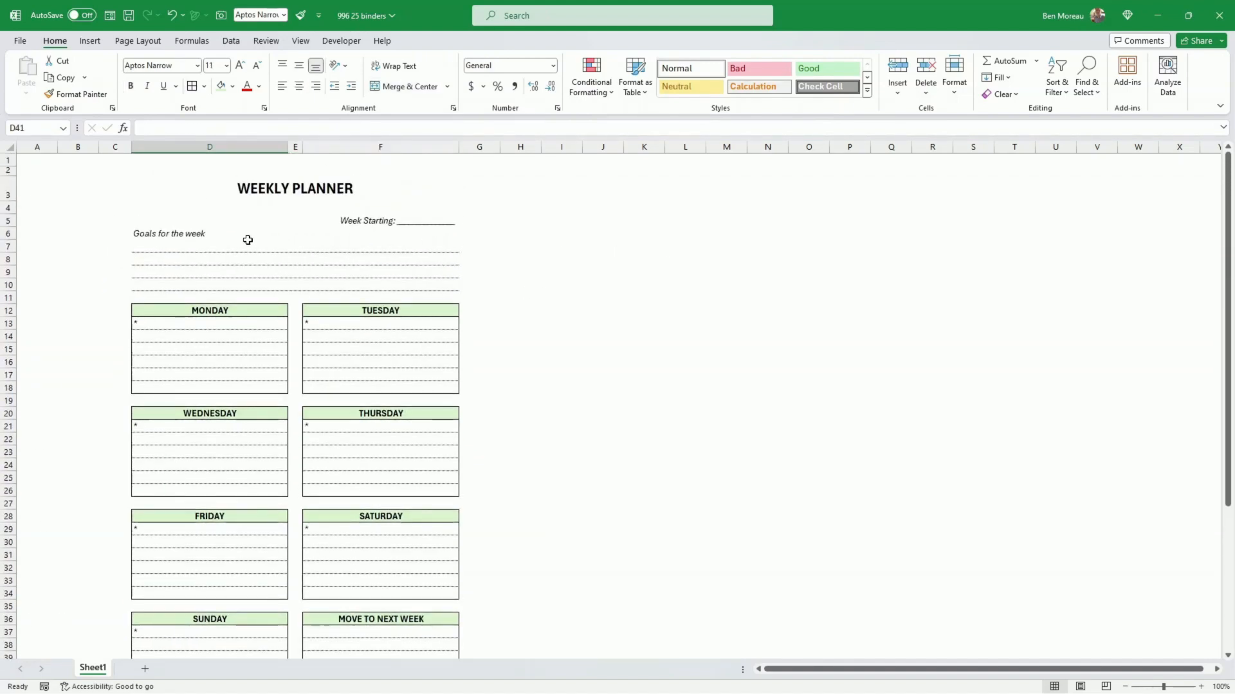
Step: Copy planner columns C through F and insert the copied cells at column G to create a second planner
{"action": "left_click", "coordinate": [119, 149]}
{"action": "left_click_drag", "start_coordinate": [119, 149], "coordinate": [350, 148]}
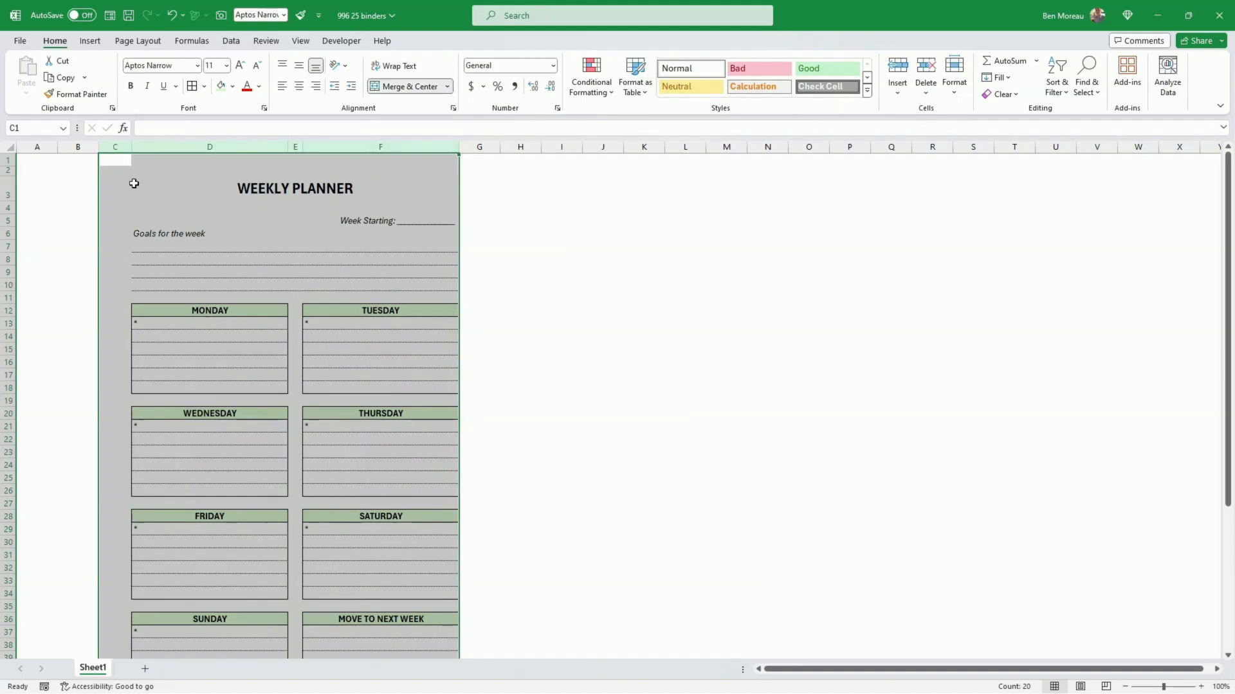
{"action": "left_click", "coordinate": [123, 187]}
{"action": "left_click", "coordinate": [126, 149]}
{"action": "left_click_drag", "start_coordinate": [126, 149], "coordinate": [380, 147]}
{"action": "right_click", "coordinate": [399, 145]}
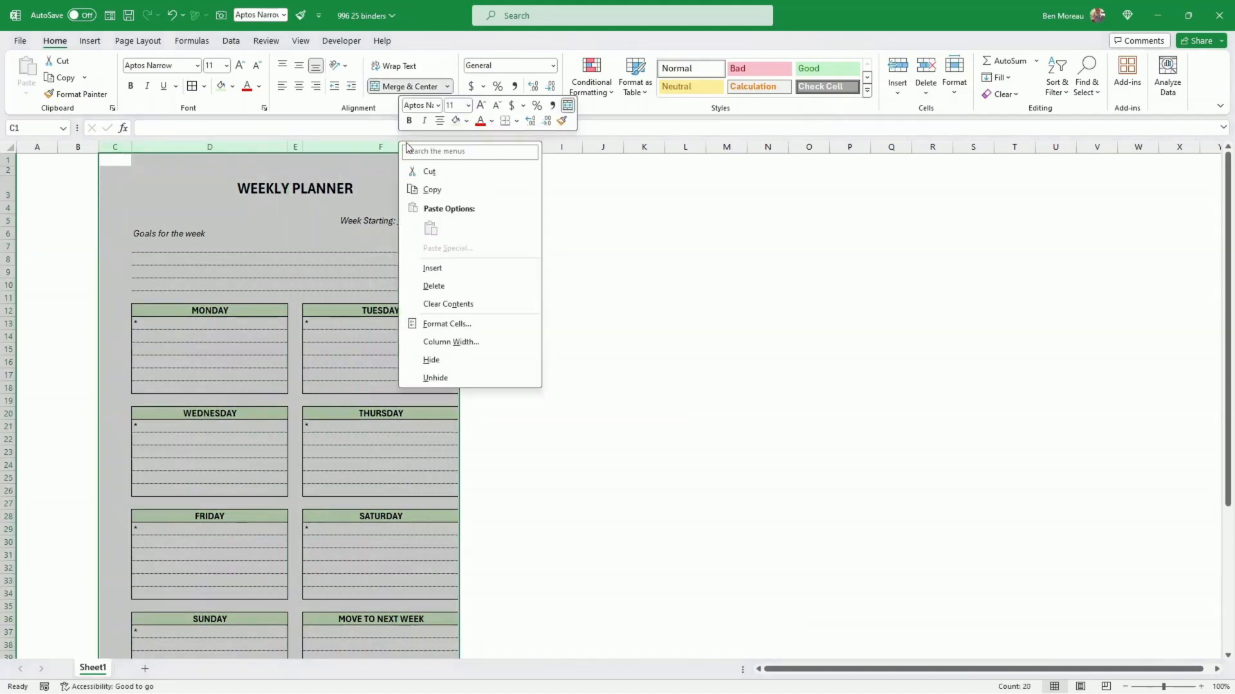
{"action": "left_click", "coordinate": [432, 189]}
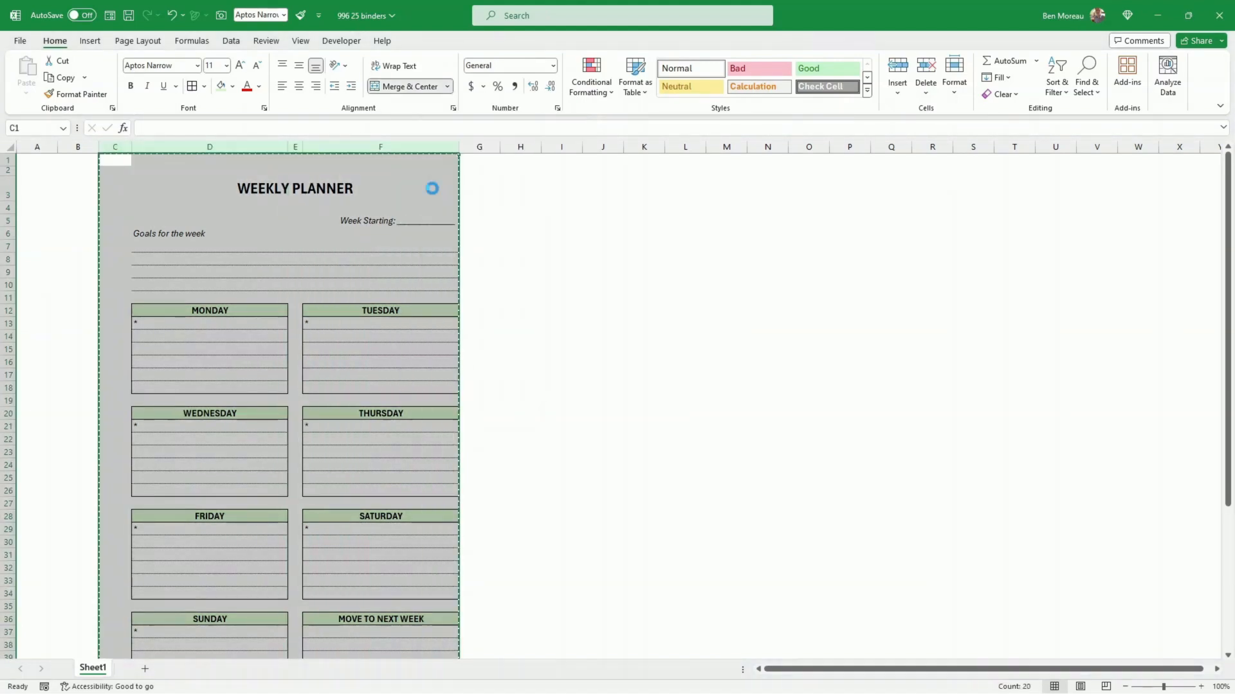
{"action": "left_click", "coordinate": [479, 148]}
{"action": "right_click", "coordinate": [481, 152]}
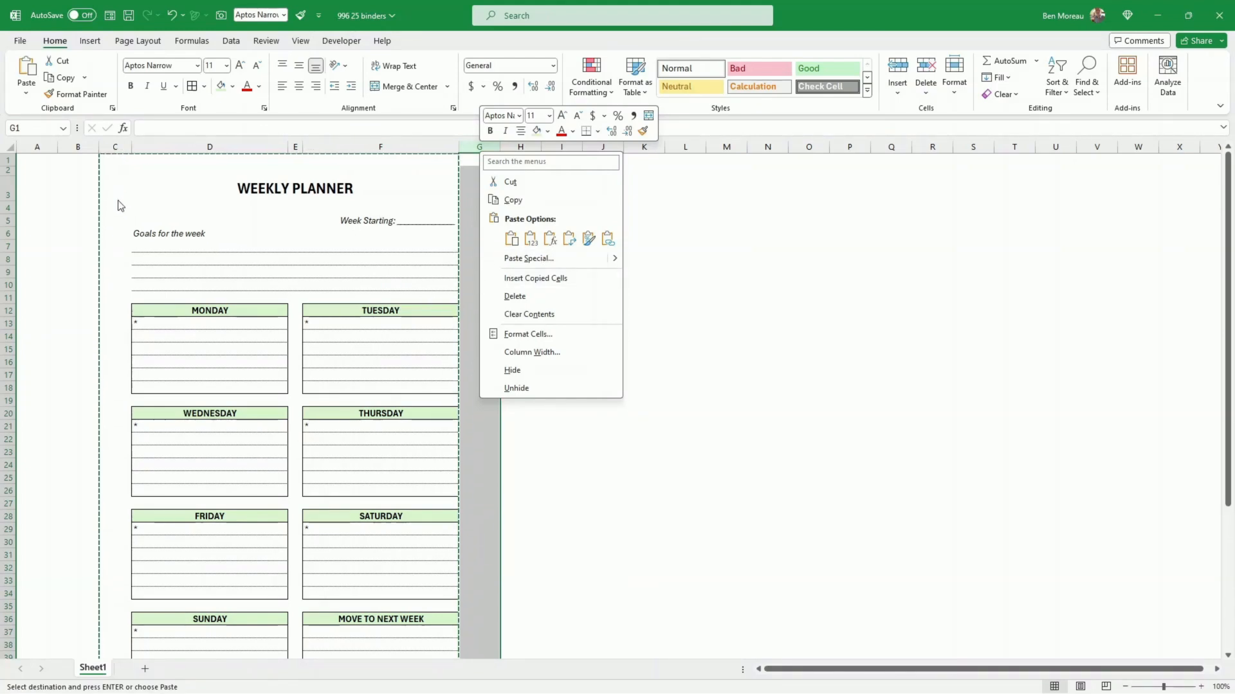
{"action": "left_click", "coordinate": [565, 277]}
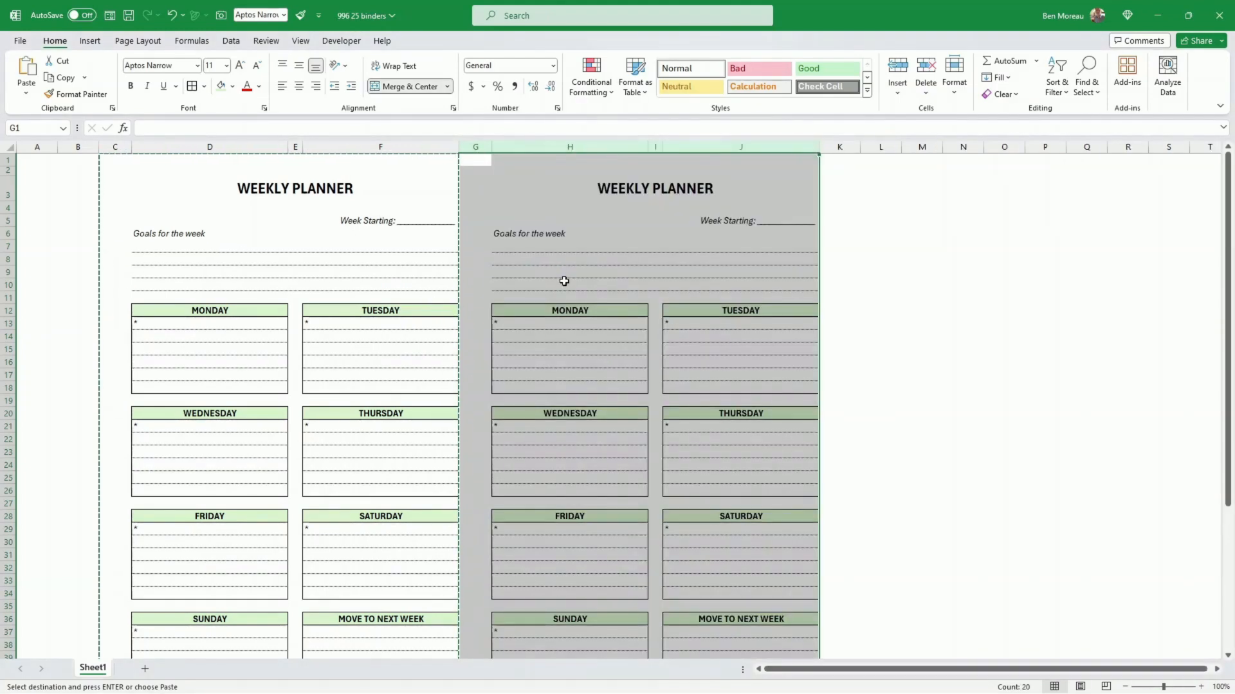
{"action": "left_click", "coordinate": [619, 313]}
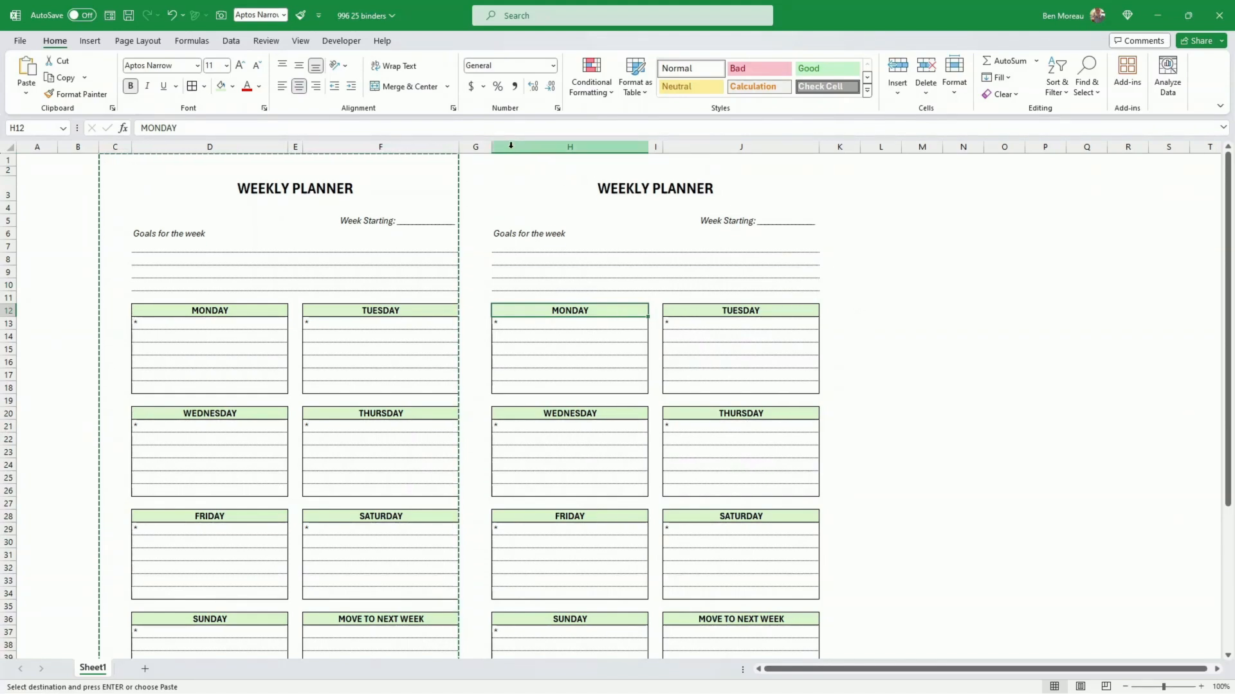
{"action": "left_click", "coordinate": [233, 88]}
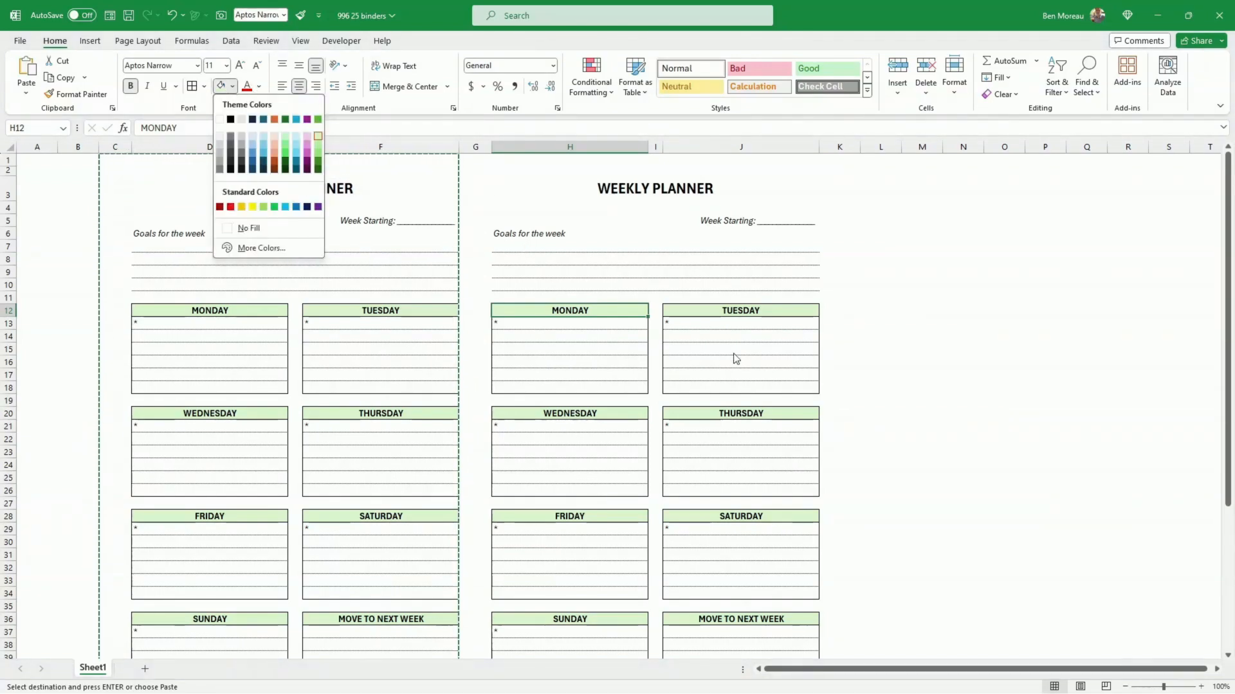
{"action": "key", "text": "Escape"}
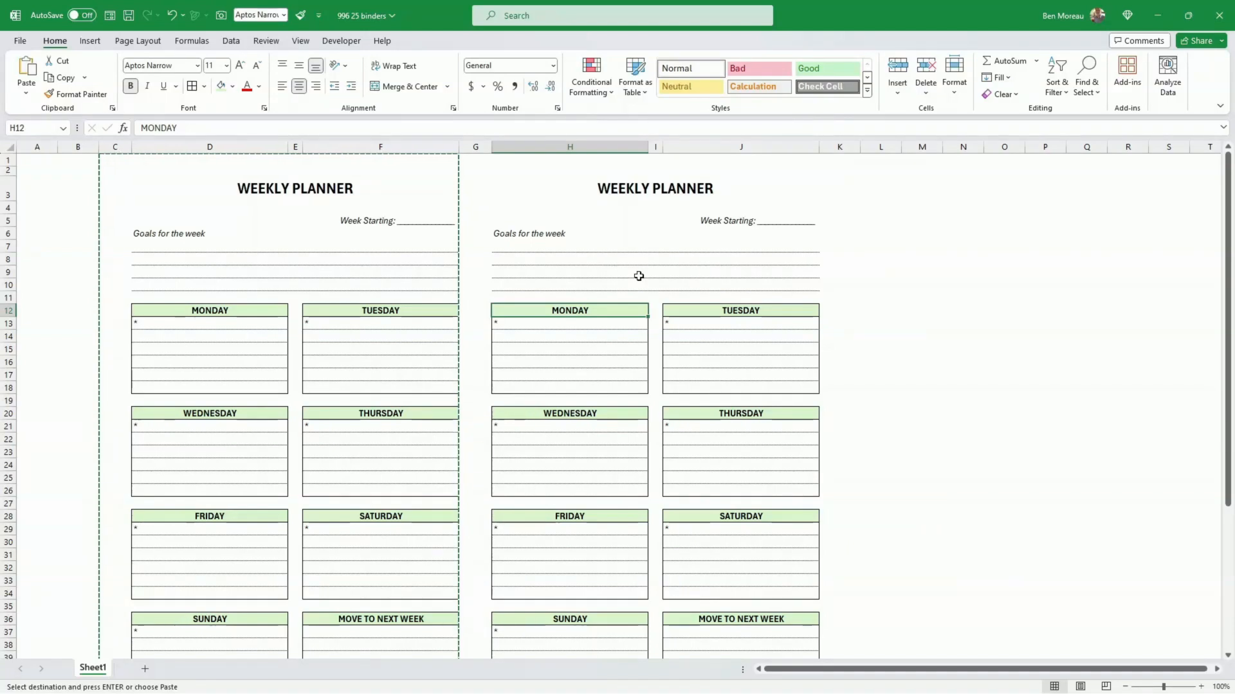
{"action": "left_click", "coordinate": [582, 234]}
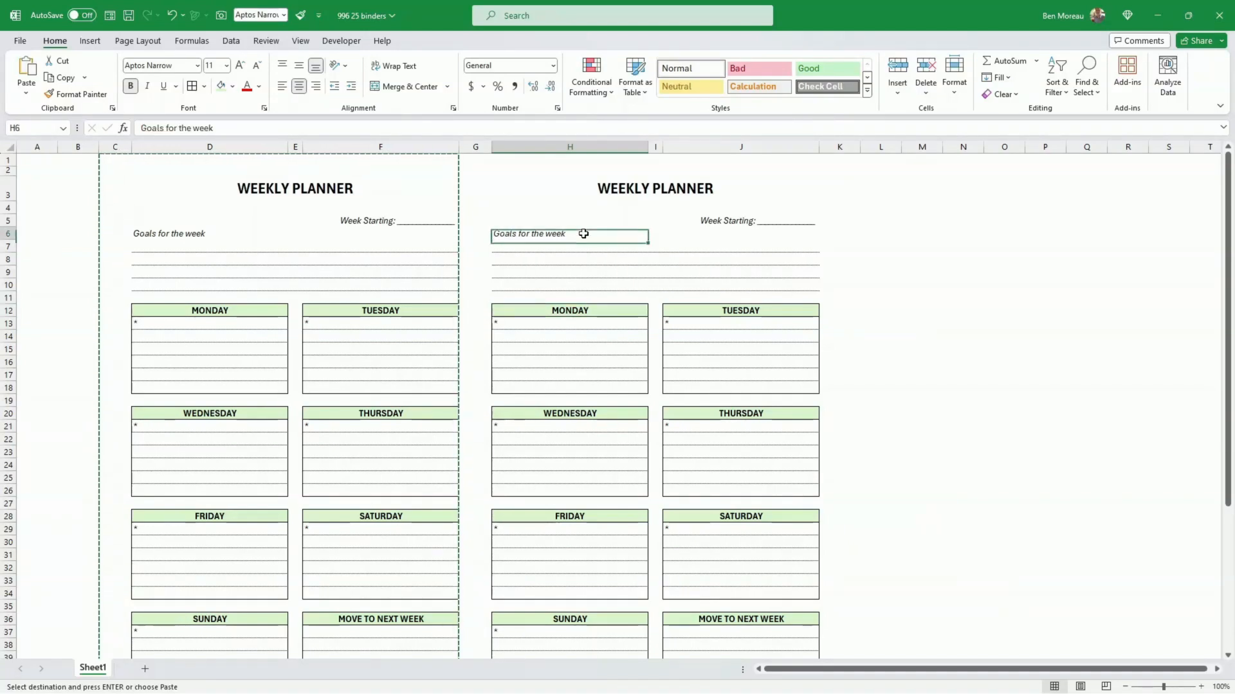
Step: Fill the second planner's MONDAY header in H12 with Turquoise, Accent 4, Lighter 80%
{"action": "left_click", "coordinate": [581, 310]}
{"action": "left_click", "coordinate": [233, 86]}
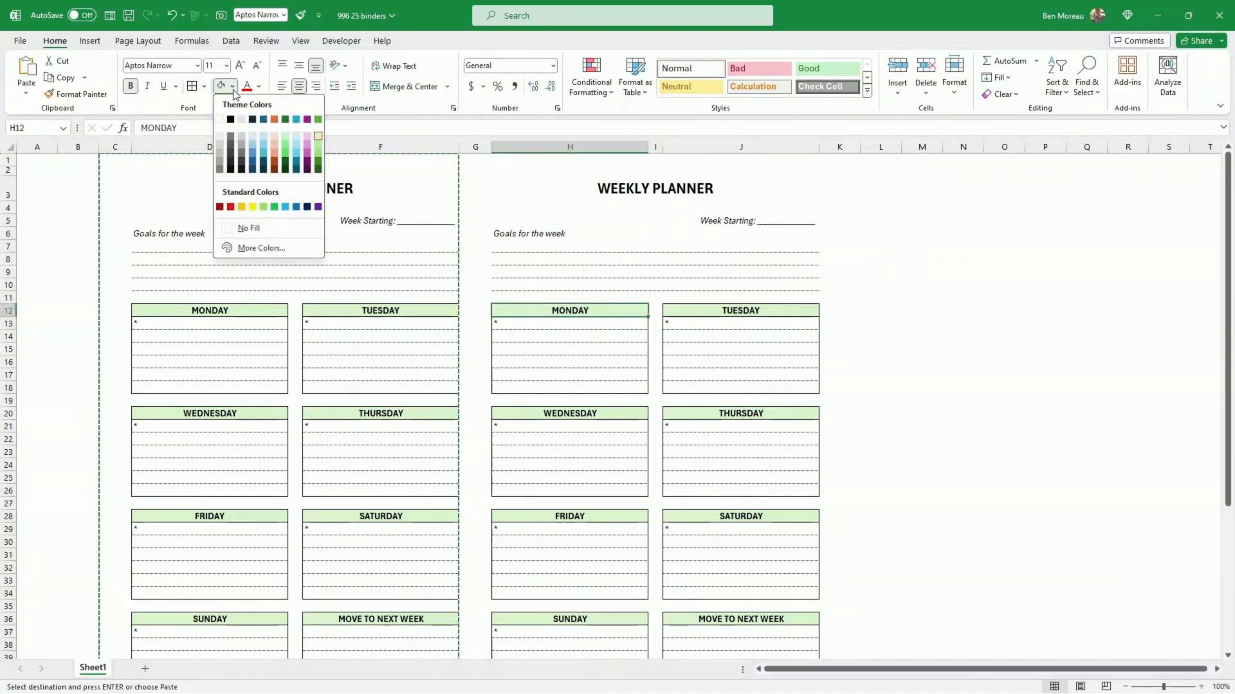
{"action": "left_click", "coordinate": [297, 143]}
Step: Repeat the turquoise fill on the second planner's TUESDAY through SUNDAY and MOVE TO NEXT WEEK headers
{"action": "left_click", "coordinate": [723, 310]}
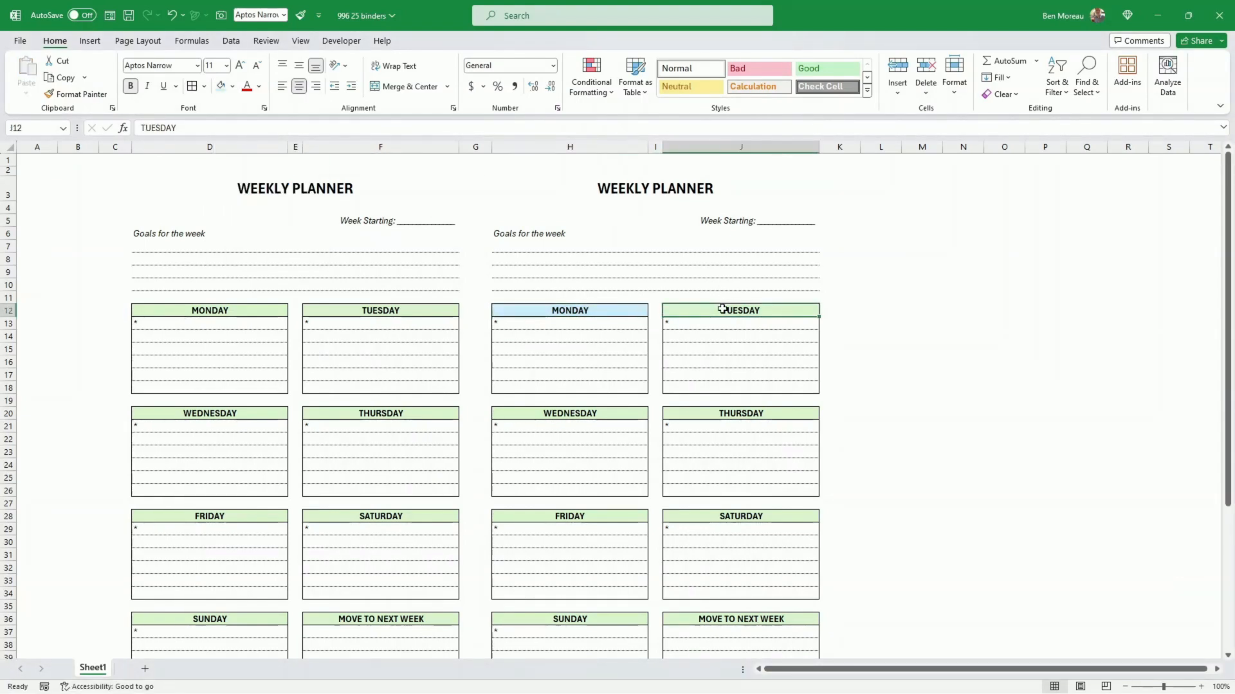
{"action": "key", "text": "F4"}
{"action": "left_click", "coordinate": [617, 411]}
{"action": "key", "text": "F4"}
{"action": "left_click", "coordinate": [705, 411]}
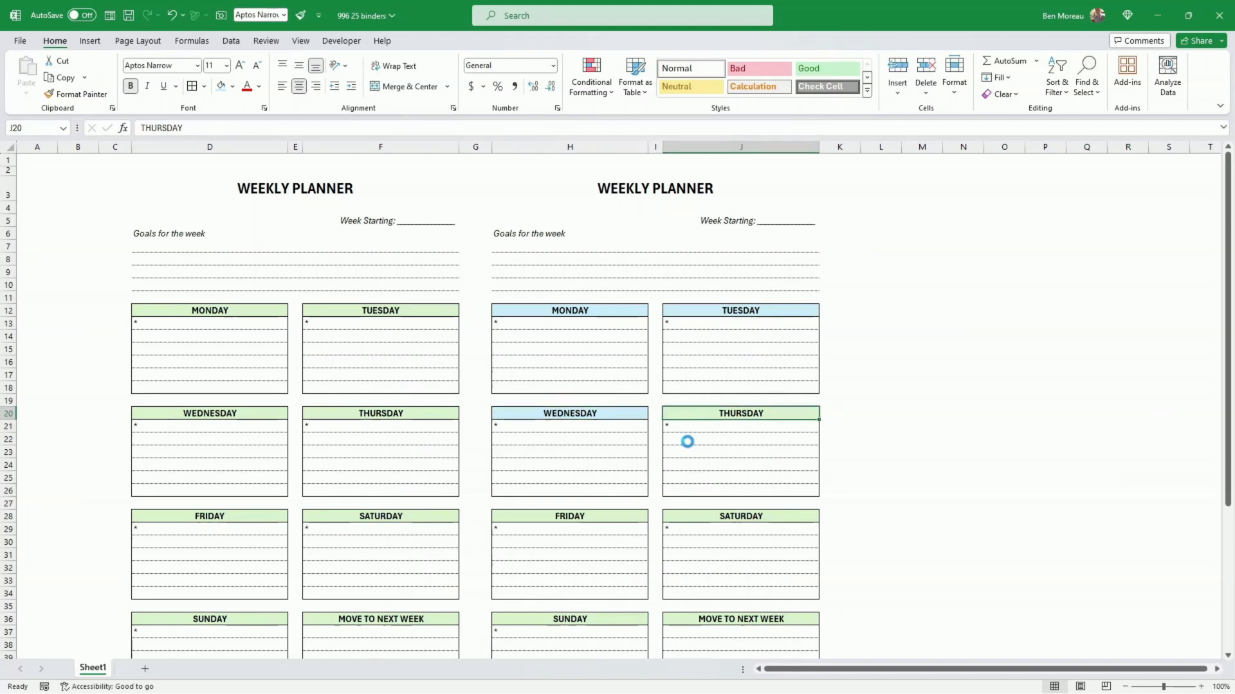
{"action": "key", "text": "F4"}
{"action": "left_click", "coordinate": [611, 515]}
{"action": "key", "text": "F4"}
{"action": "left_click", "coordinate": [700, 515]}
{"action": "scroll", "coordinate": [689, 489], "scroll_direction": "down", "scroll_amount": 3}
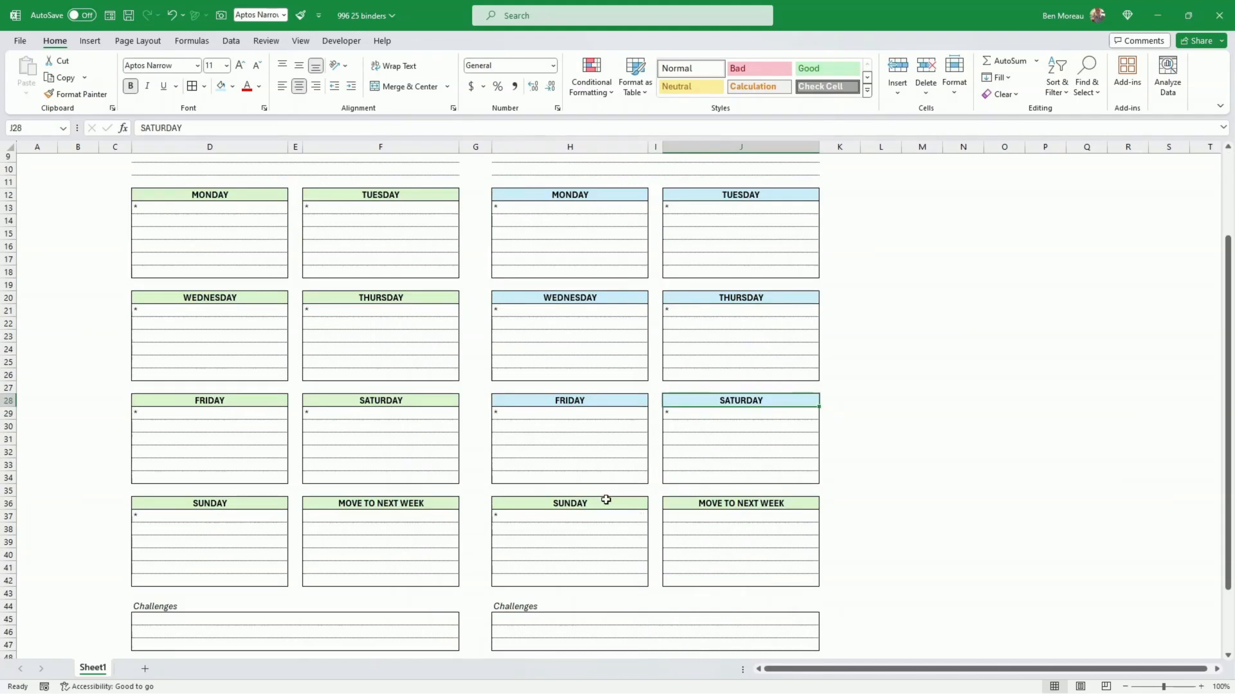
{"action": "key", "text": "F4"}
{"action": "left_click", "coordinate": [687, 501]}
{"action": "scroll", "coordinate": [477, 394], "scroll_direction": "up", "scroll_amount": 3}
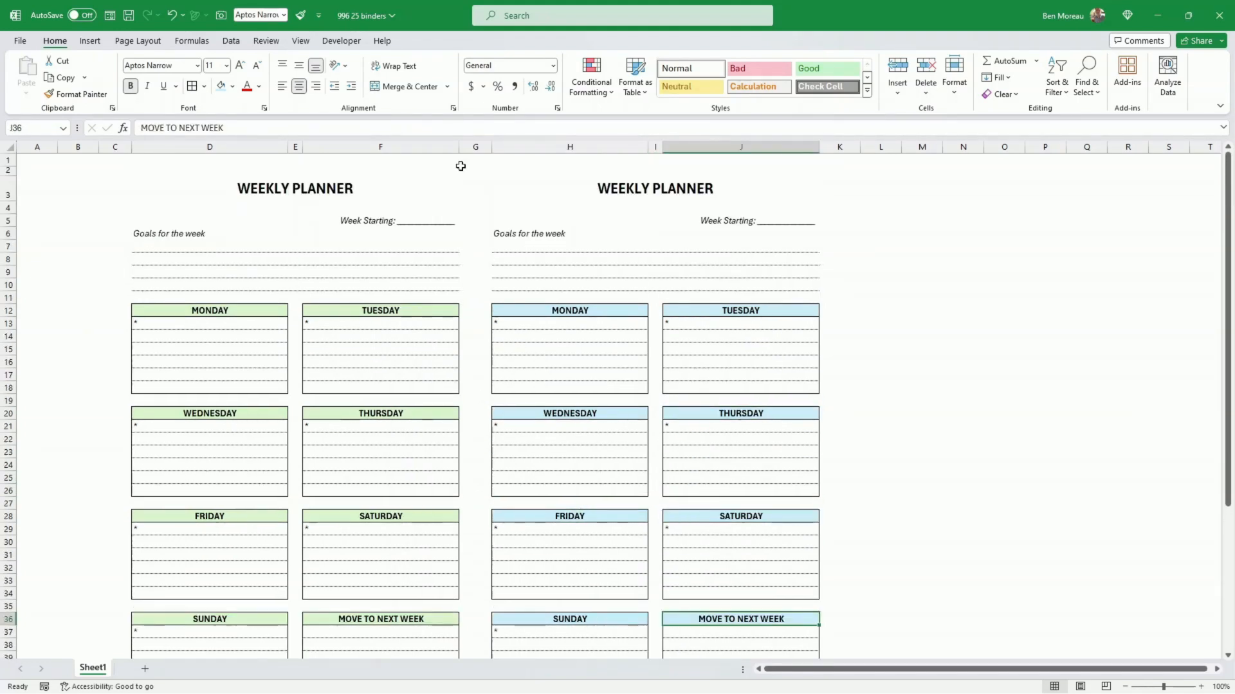
Step: Preview the built-in theme color sets on the header fills of both planners
{"action": "left_click", "coordinate": [136, 42]}
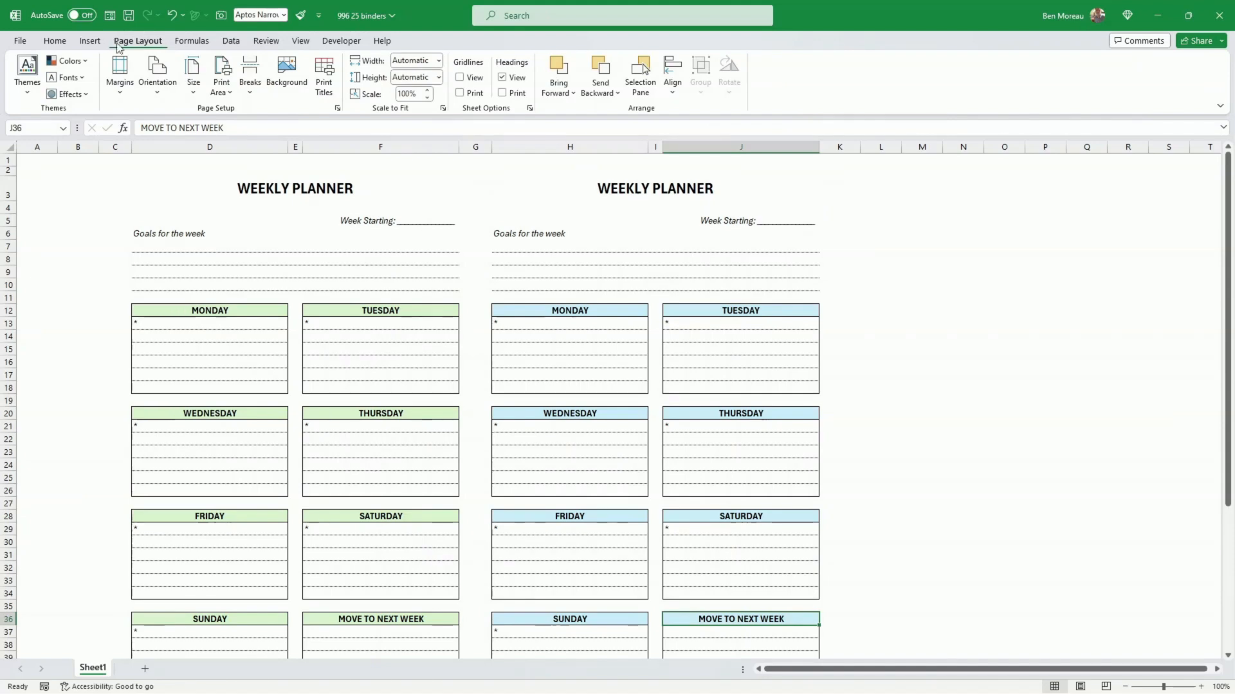
{"action": "left_click", "coordinate": [90, 62]}
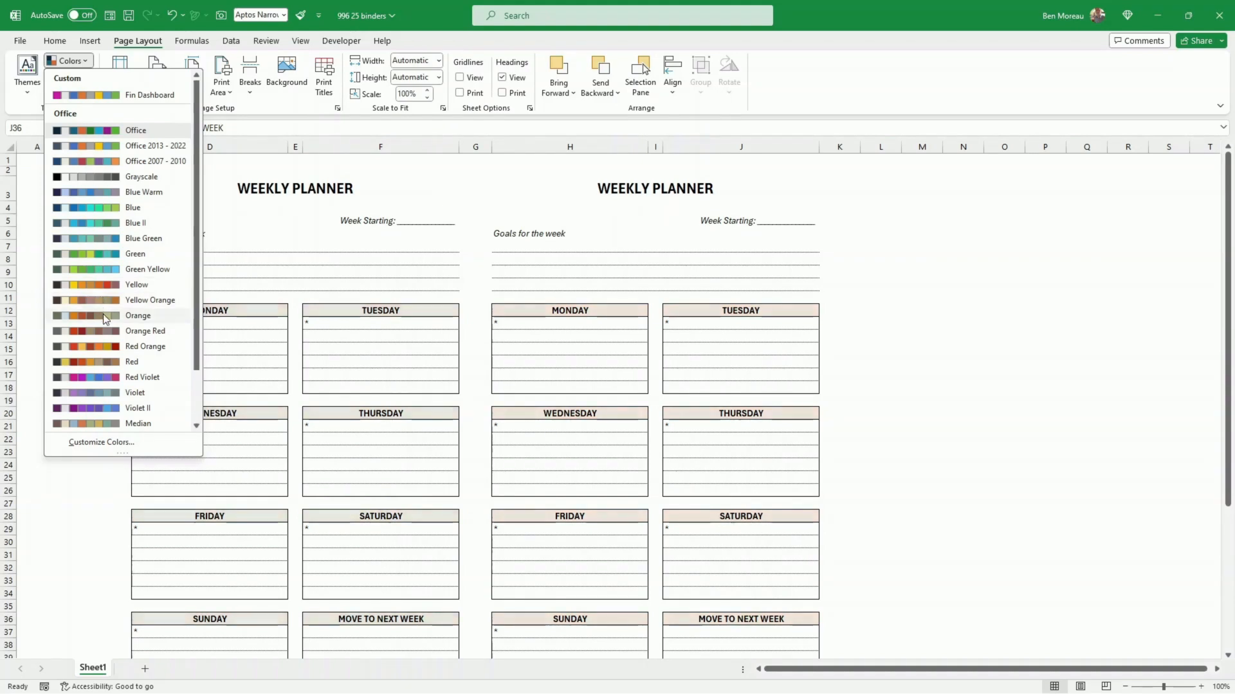
{"action": "scroll", "coordinate": [105, 322], "scroll_direction": "down", "scroll_amount": 1}
{"action": "scroll", "coordinate": [112, 373], "scroll_direction": "down", "scroll_amount": 1}
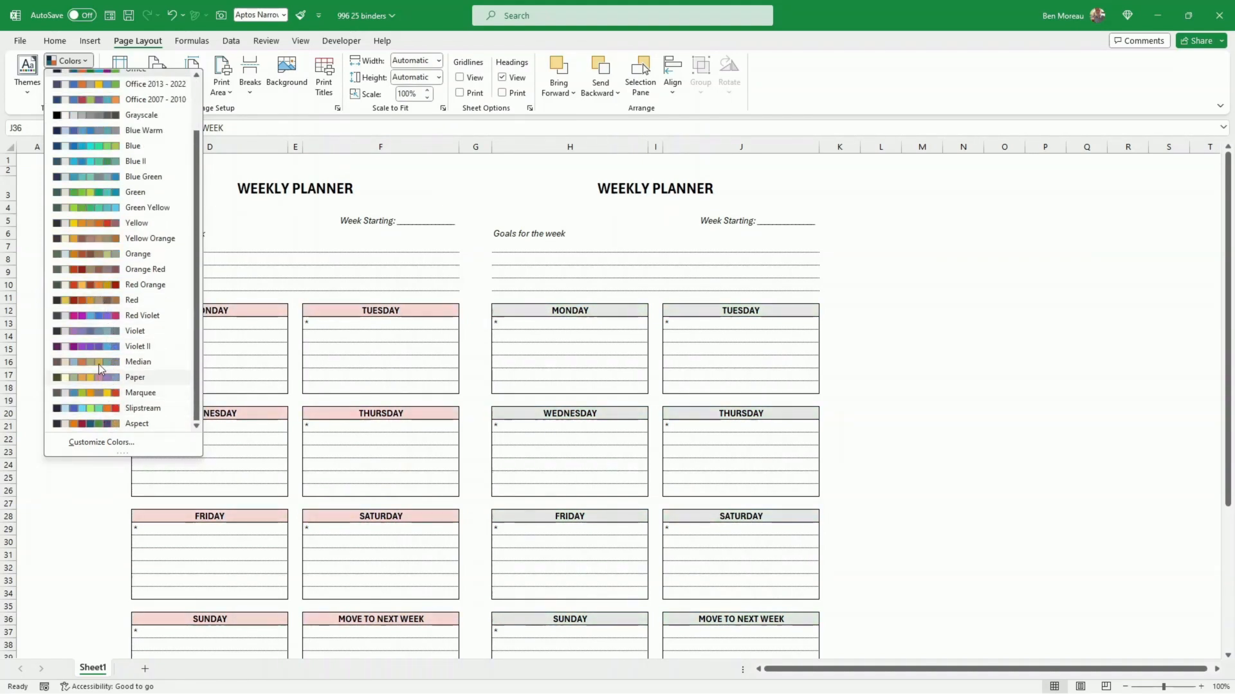
{"action": "left_click", "coordinate": [270, 334]}
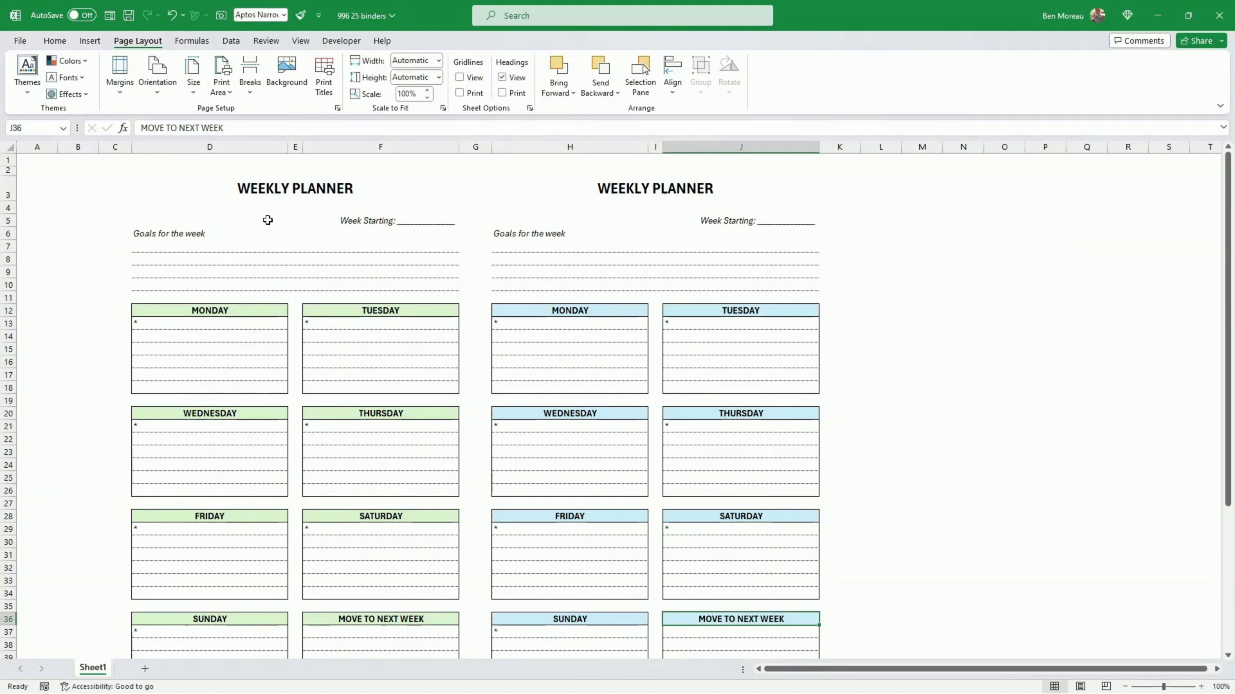
Step: Narrow column K beside the second planner and widen column G between the two planners
{"action": "left_click", "coordinate": [118, 174]}
{"action": "left_click_drag", "start_coordinate": [117, 175], "coordinate": [839, 148]}
{"action": "left_click", "coordinate": [842, 183]}
{"action": "left_click", "coordinate": [895, 220]}
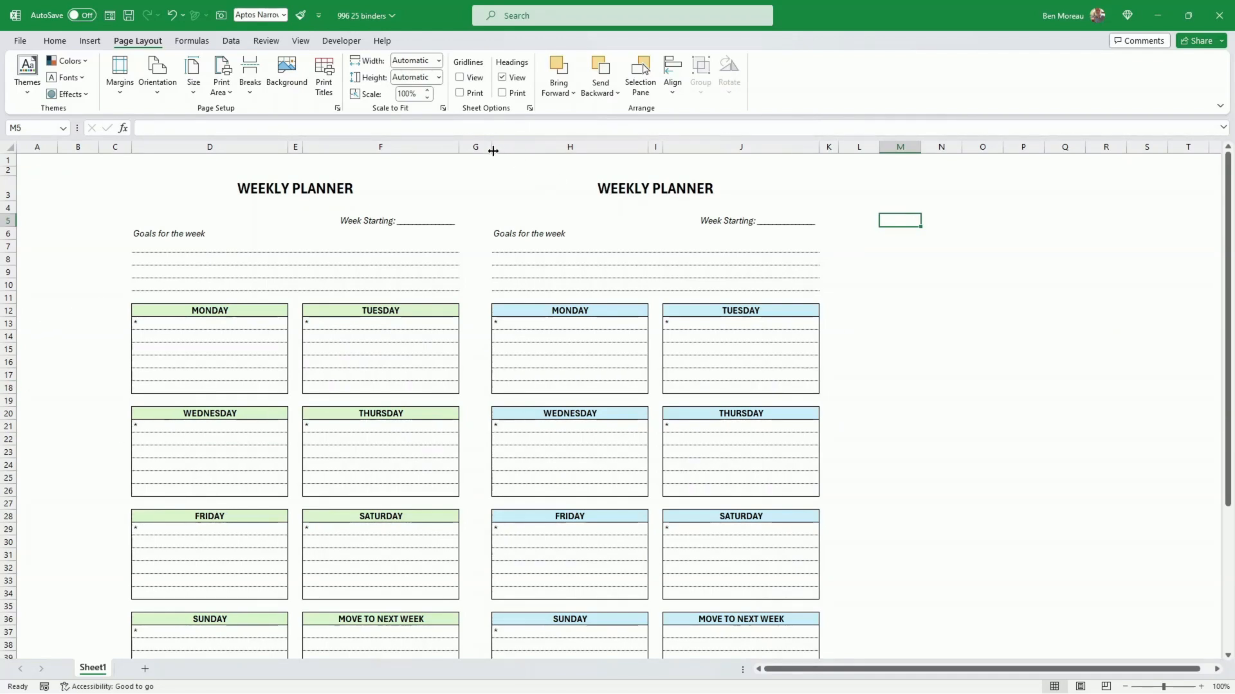
{"action": "left_click_drag", "start_coordinate": [492, 151], "coordinate": [509, 154]}
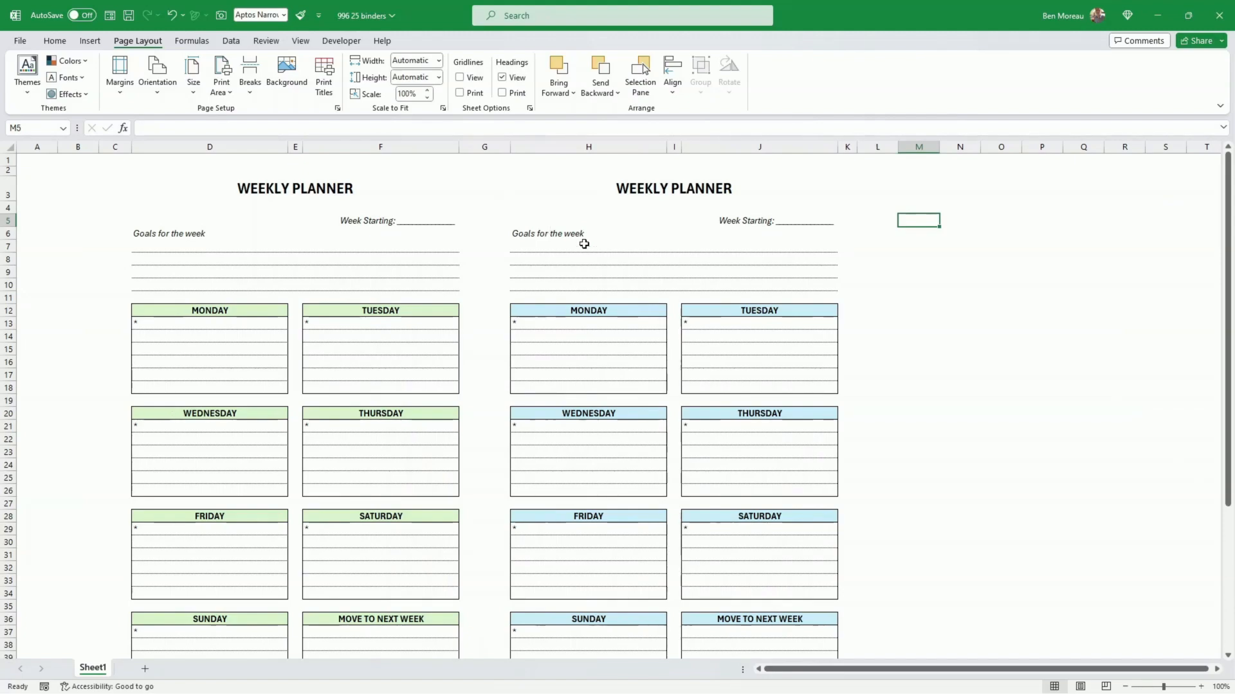
{"action": "scroll", "coordinate": [585, 246], "scroll_direction": "down", "scroll_amount": 5}
{"action": "scroll", "coordinate": [587, 248], "scroll_direction": "up", "scroll_amount": 4}
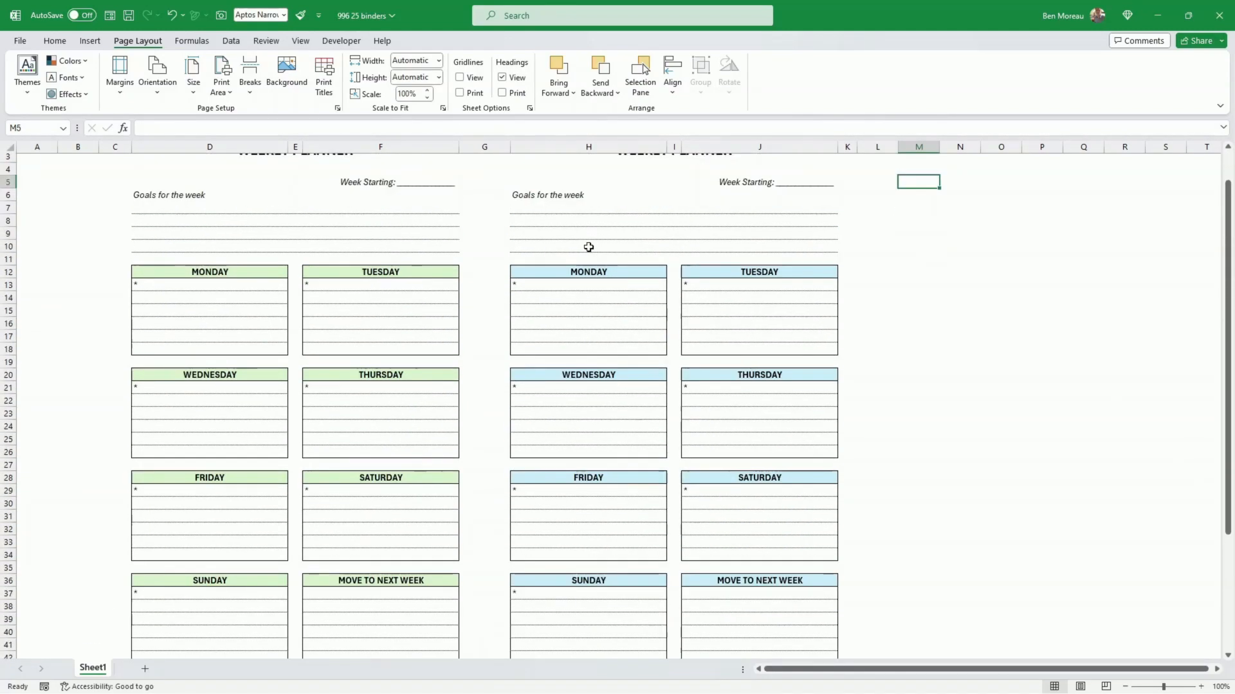
{"action": "scroll", "coordinate": [587, 244], "scroll_direction": "up", "scroll_amount": 1}
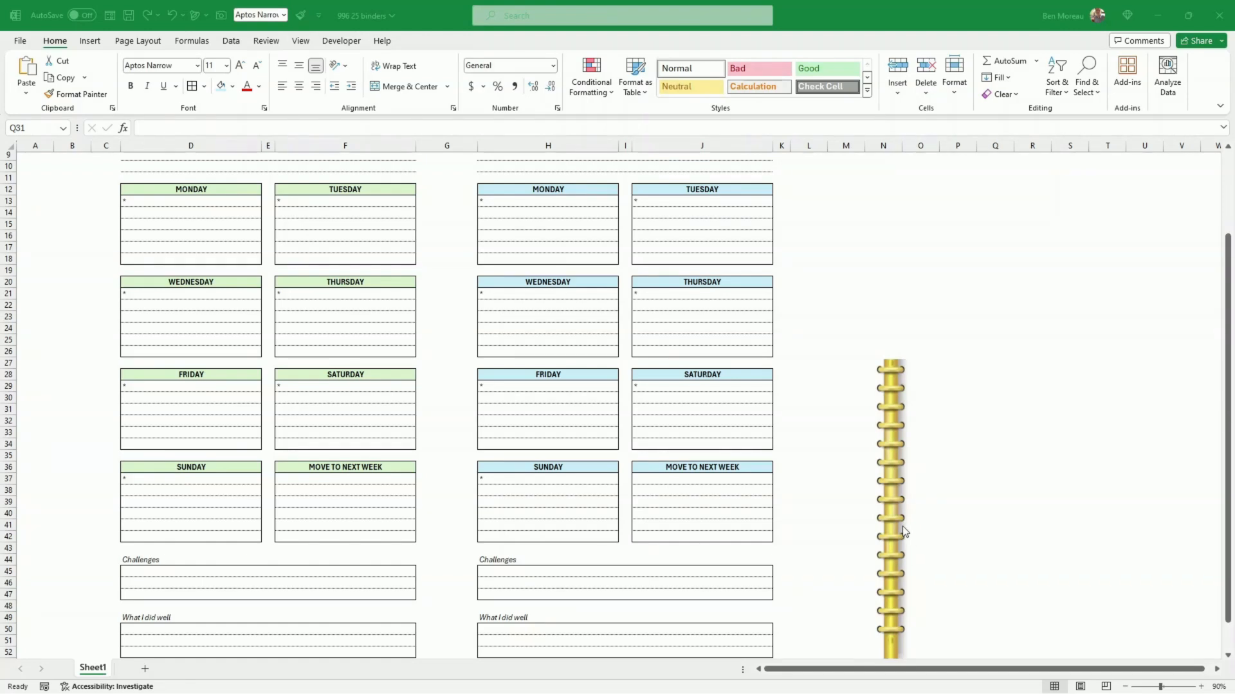
Step: Move the gold spiral binder picture into column G between the planners, with its upper end at about row 4
{"action": "left_click_drag", "start_coordinate": [893, 532], "coordinate": [841, 352]}
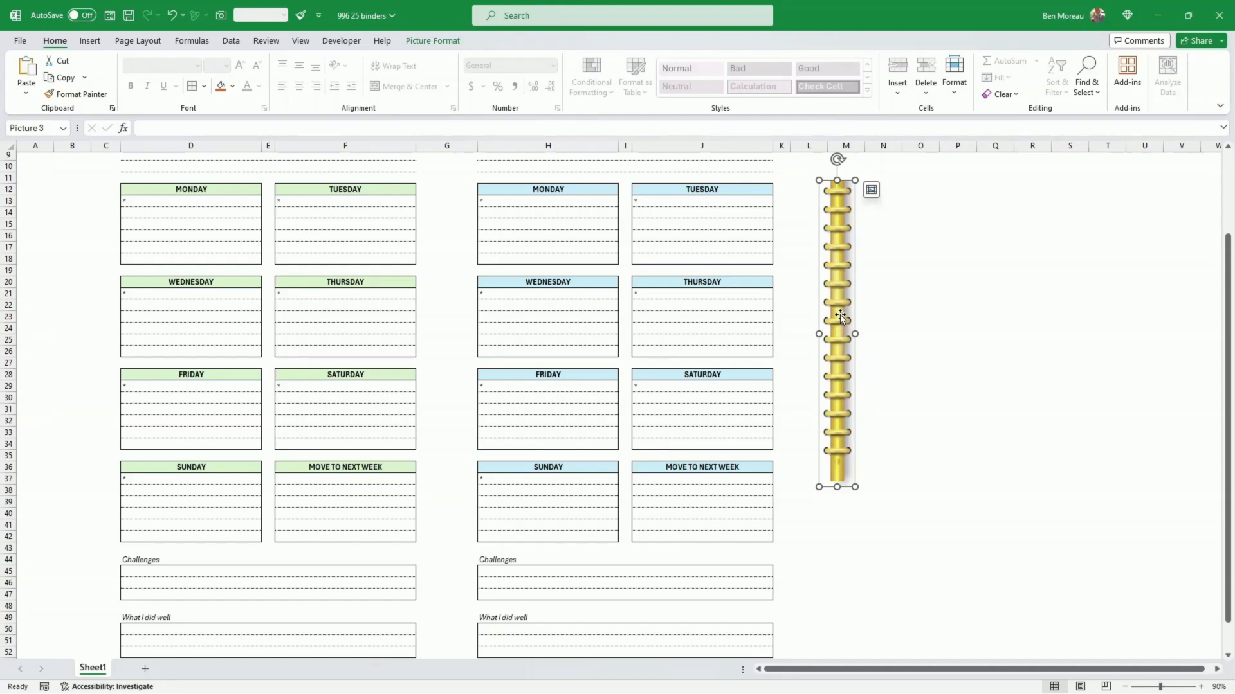
{"action": "left_click_drag", "start_coordinate": [841, 315], "coordinate": [453, 308]}
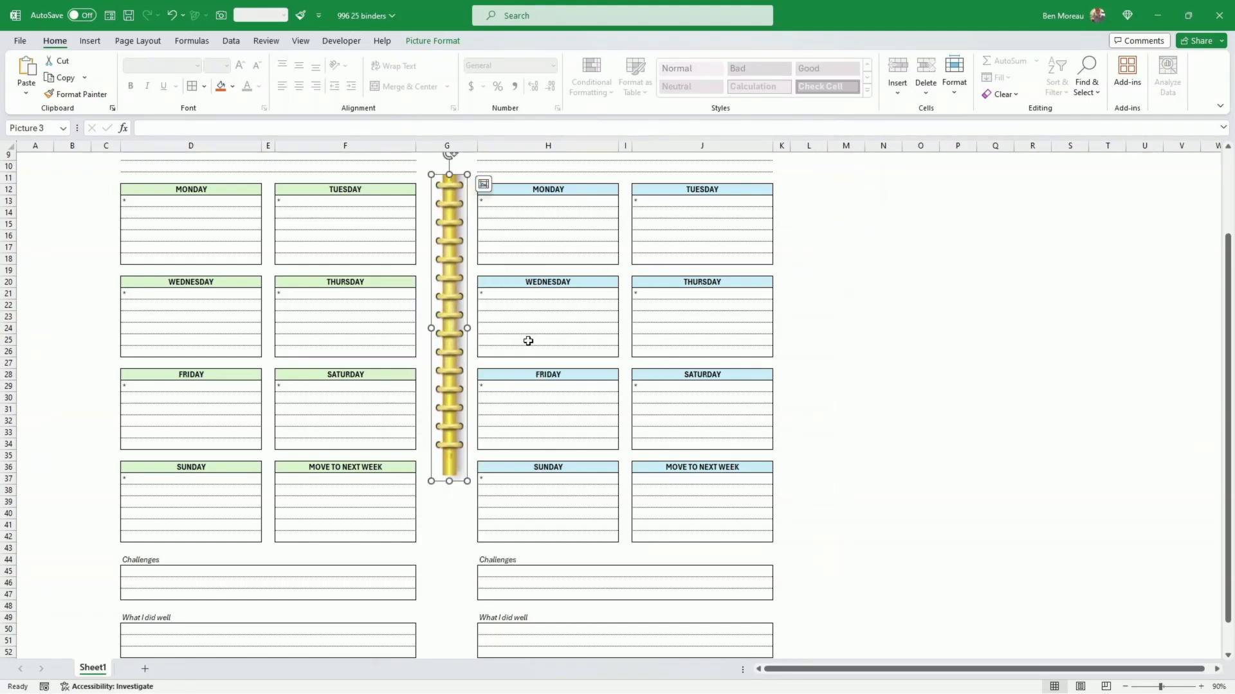
{"action": "scroll", "coordinate": [528, 341], "scroll_direction": "up", "scroll_amount": 3}
{"action": "left_click_drag", "start_coordinate": [450, 446], "coordinate": [448, 377]}
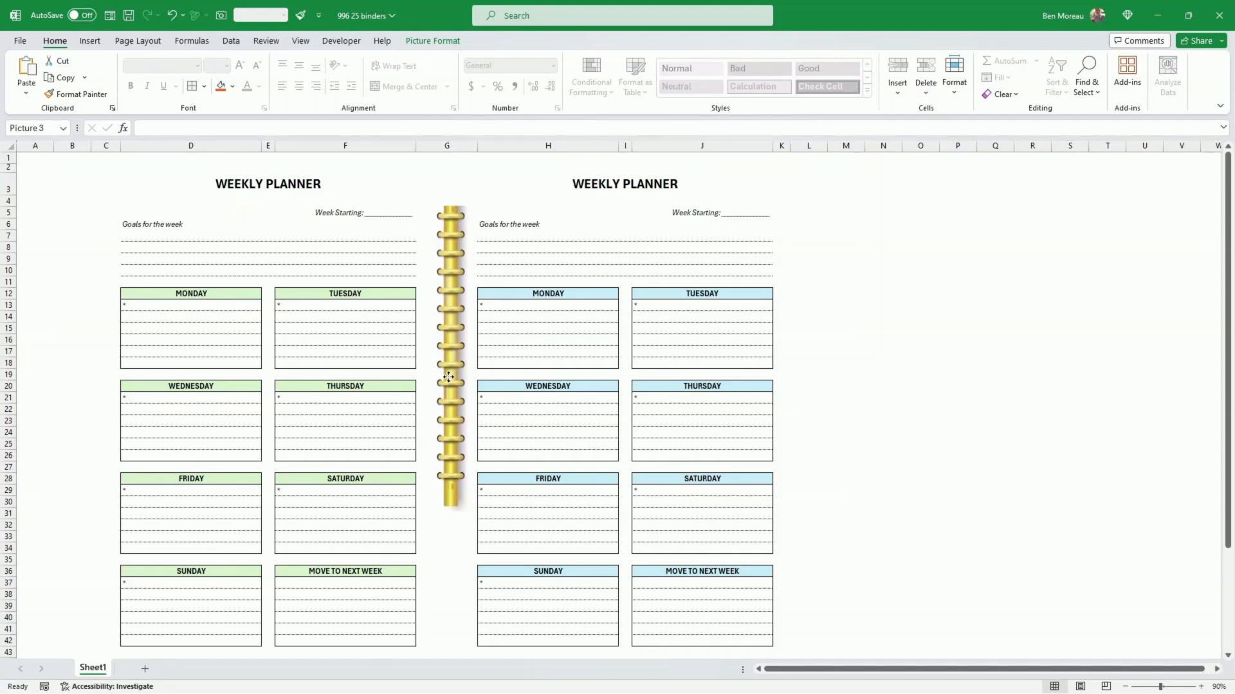
{"action": "left_click_drag", "start_coordinate": [448, 377], "coordinate": [449, 366]}
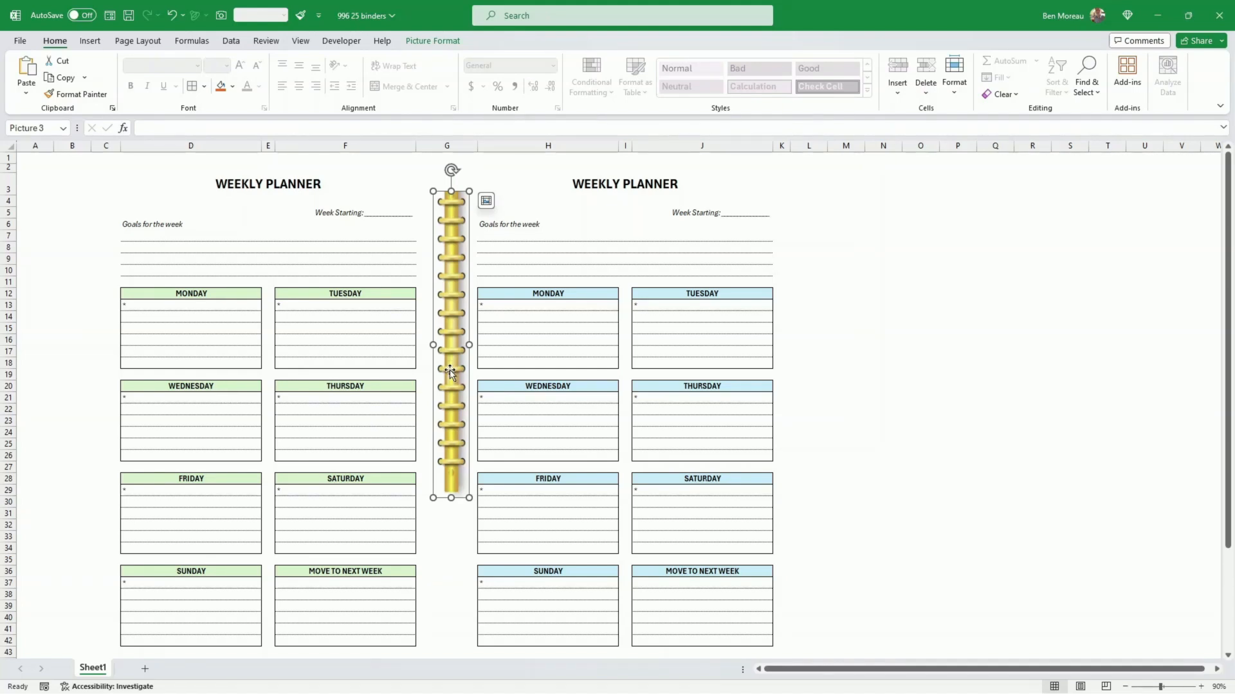
Step: Try stretching the binder picture down to about row 54, and undo the stretch
{"action": "scroll", "coordinate": [527, 392], "scroll_direction": "down", "scroll_amount": 5}
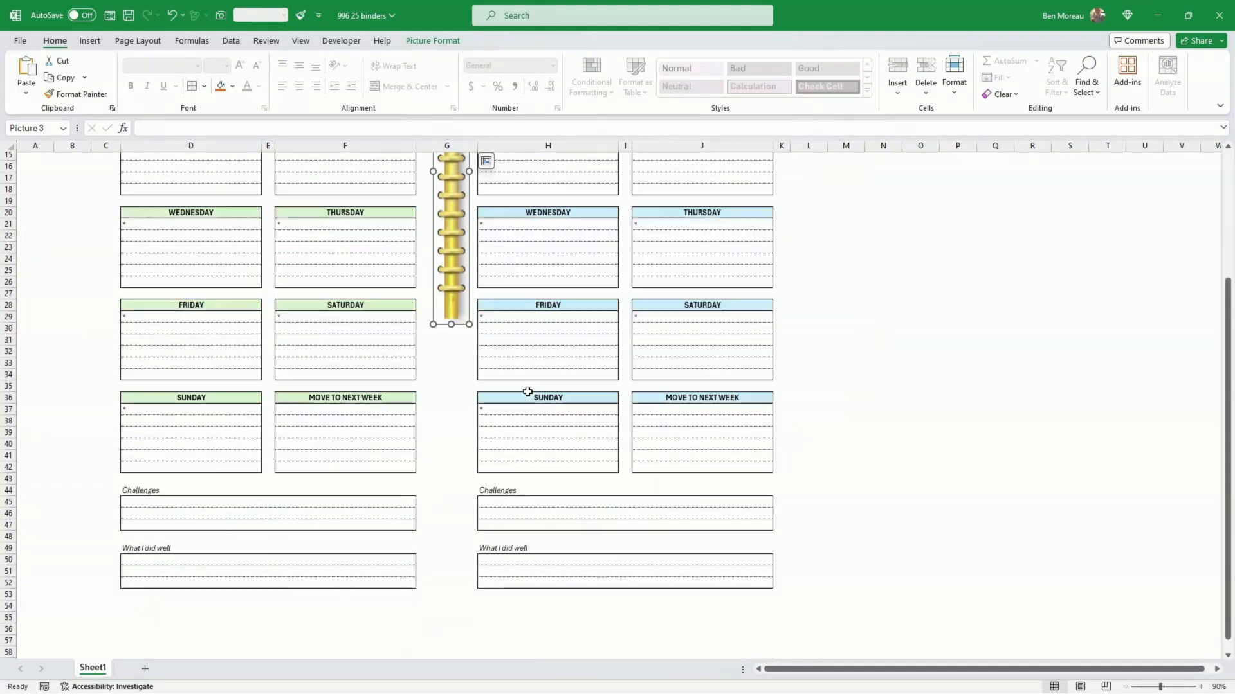
{"action": "scroll", "coordinate": [527, 392], "scroll_direction": "up", "scroll_amount": 5}
{"action": "scroll", "coordinate": [528, 391], "scroll_direction": "down", "scroll_amount": 2}
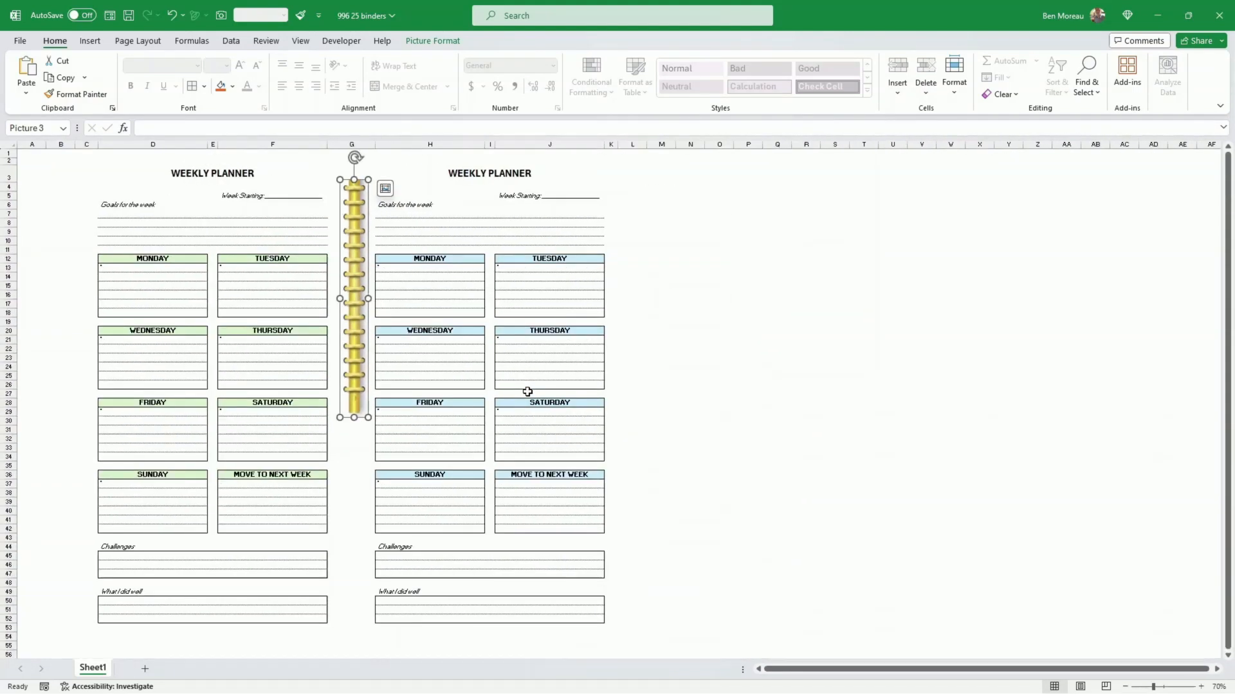
{"action": "left_click_drag", "start_coordinate": [358, 417], "coordinate": [356, 640]}
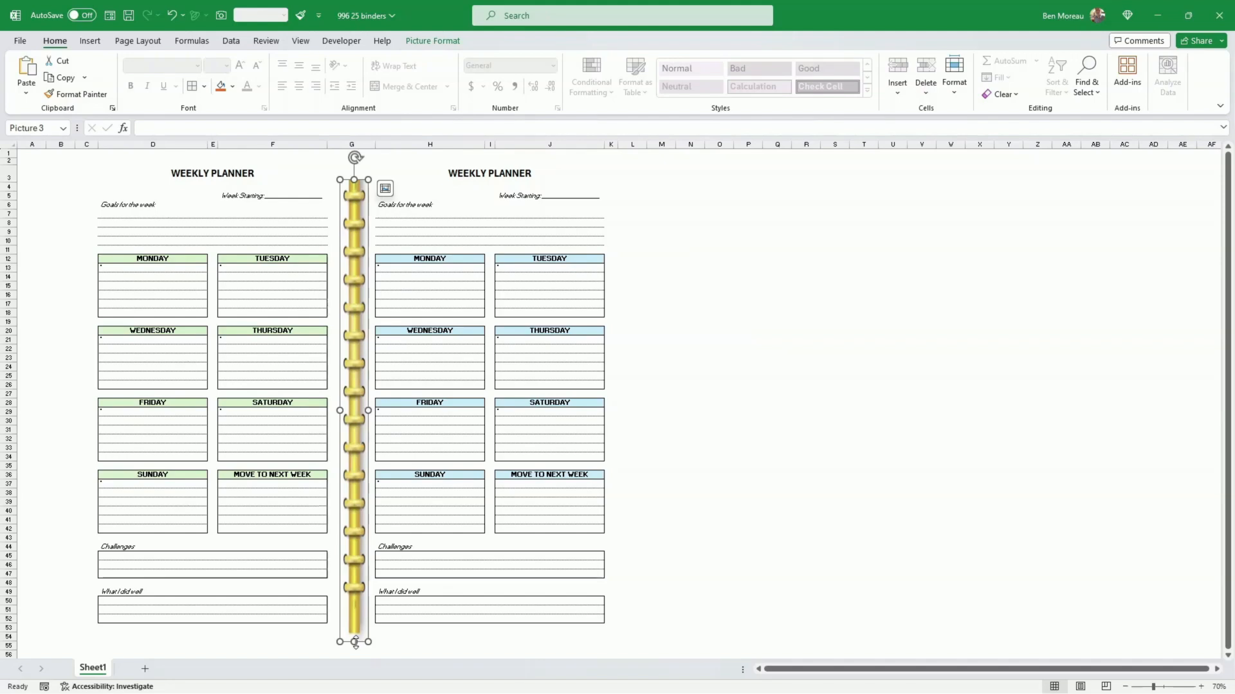
{"action": "key", "text": "ctrl+z"}
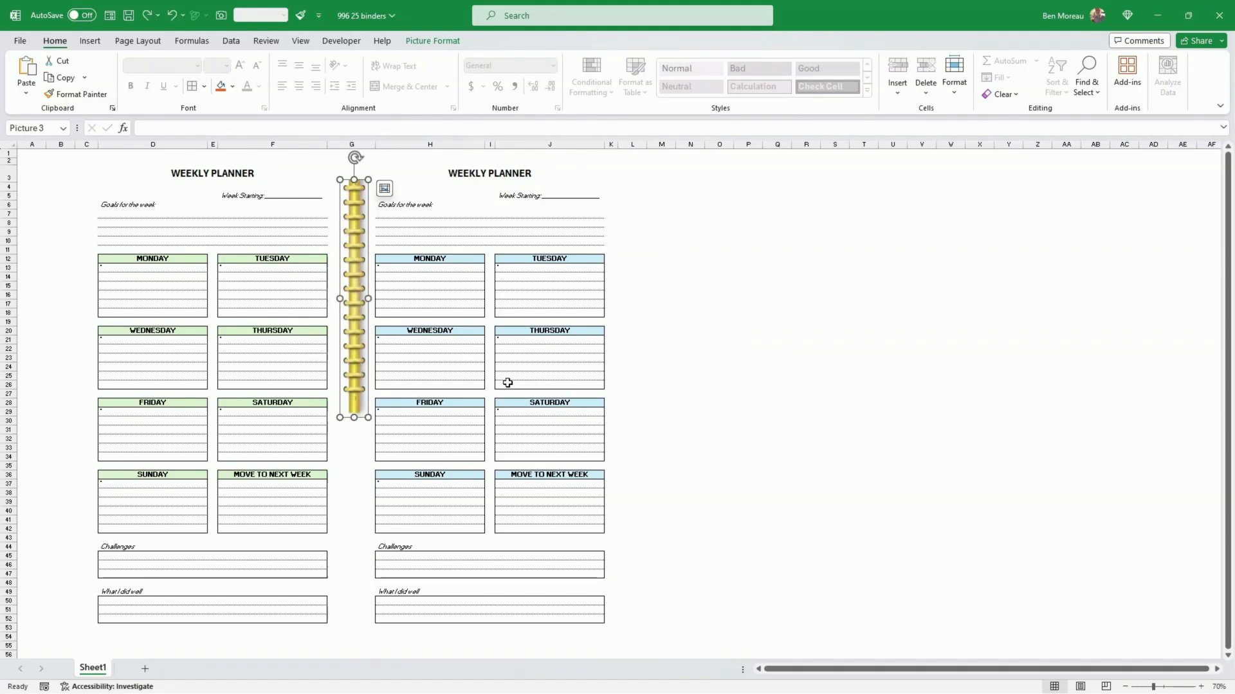
Step: Duplicate the binder picture and align the copy in column G directly below the original, continuing the spiral from about row 27
{"action": "scroll", "coordinate": [479, 394], "scroll_direction": "up", "scroll_amount": 1}
{"action": "scroll", "coordinate": [500, 404], "scroll_direction": "up", "scroll_amount": 1}
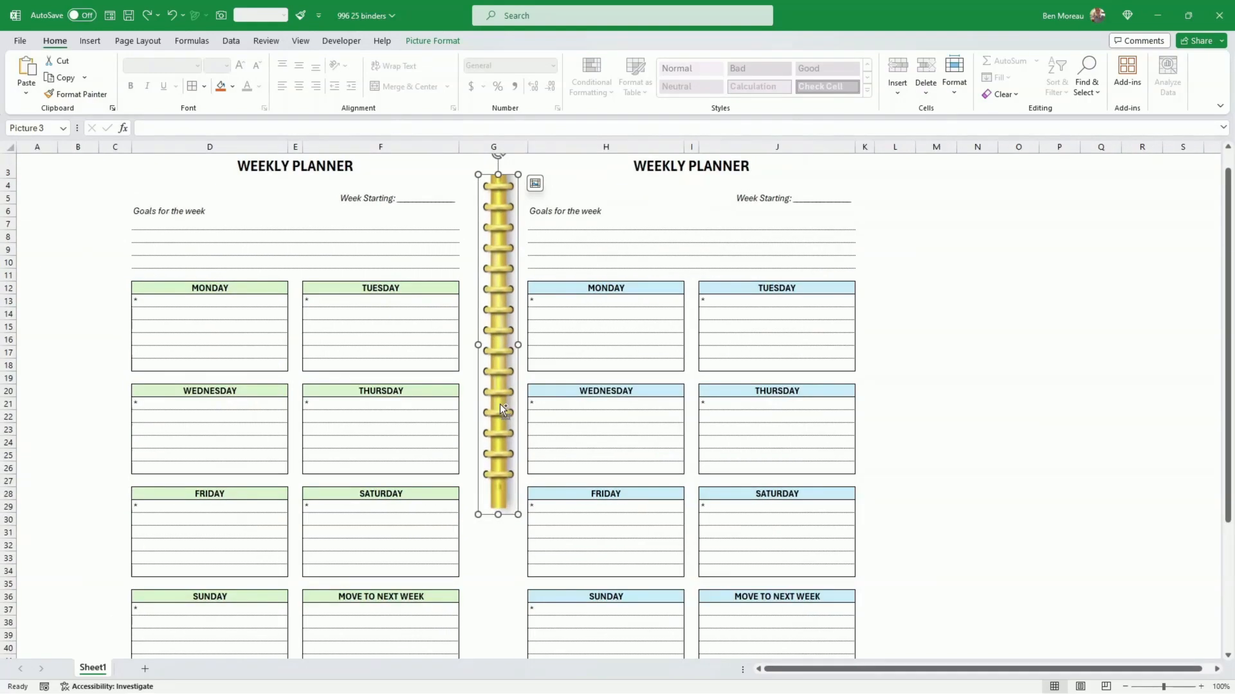
{"action": "key", "text": "ctrl+d"}
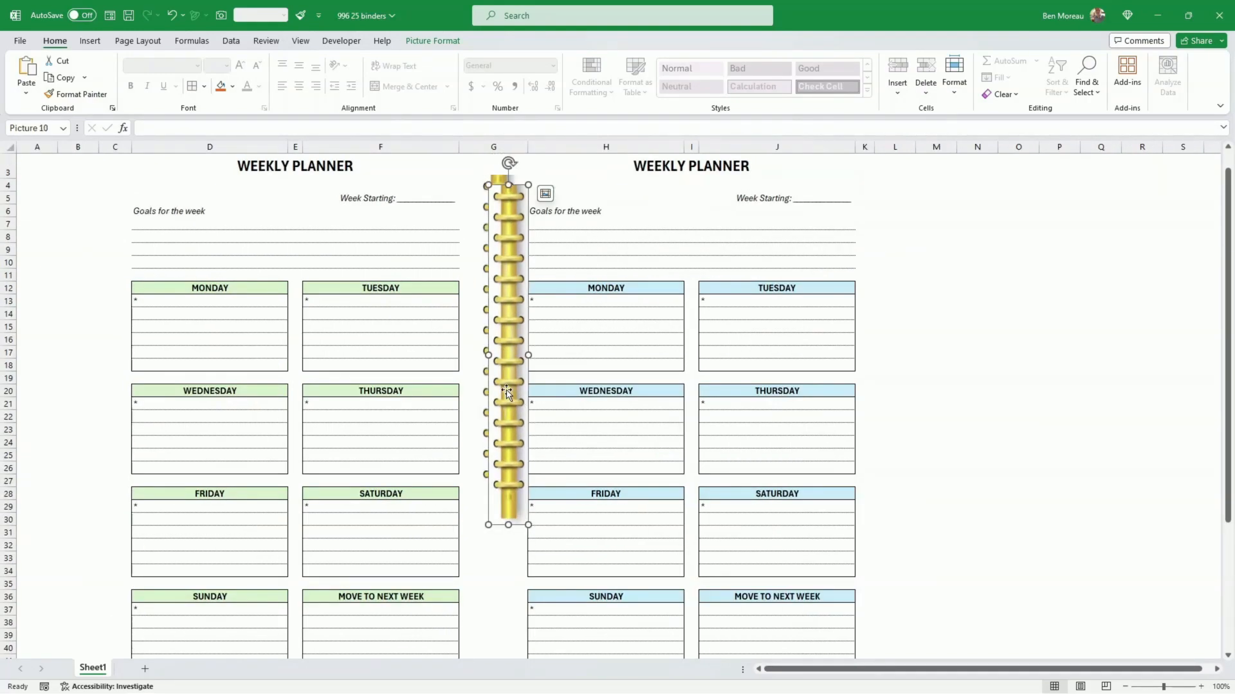
{"action": "left_click_drag", "start_coordinate": [510, 393], "coordinate": [557, 508]}
{"action": "scroll", "coordinate": [598, 408], "scroll_direction": "down", "scroll_amount": 3}
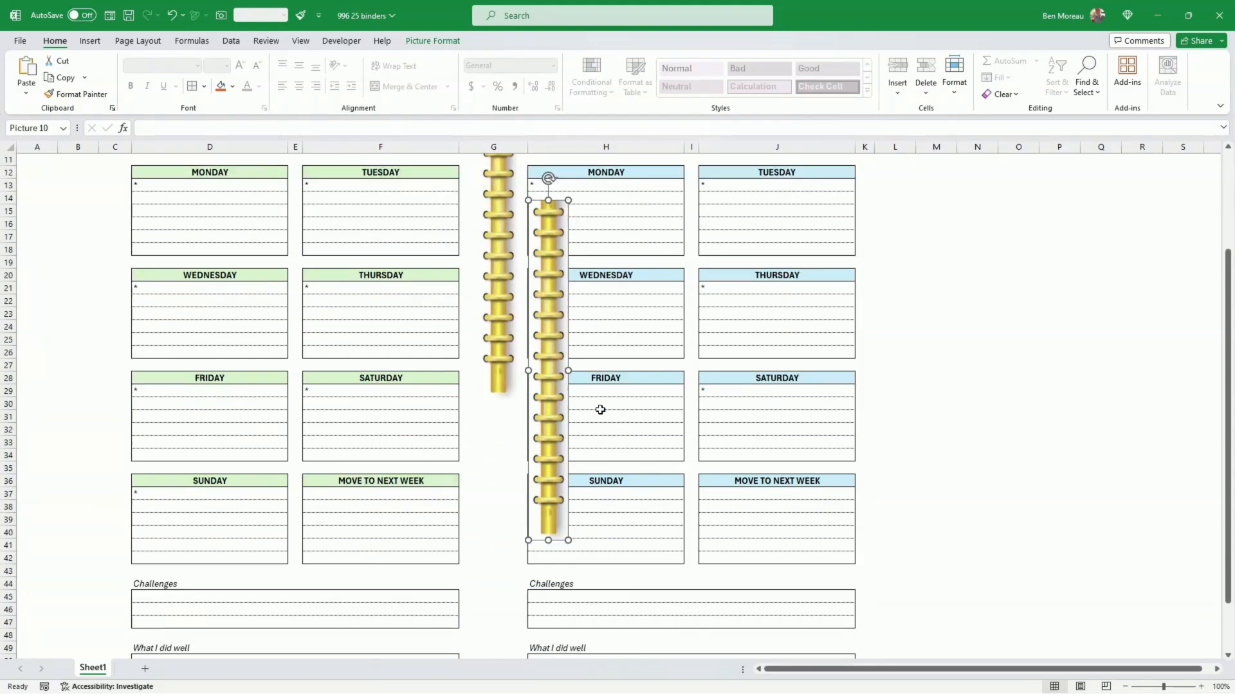
{"action": "left_click_drag", "start_coordinate": [552, 371], "coordinate": [502, 532]}
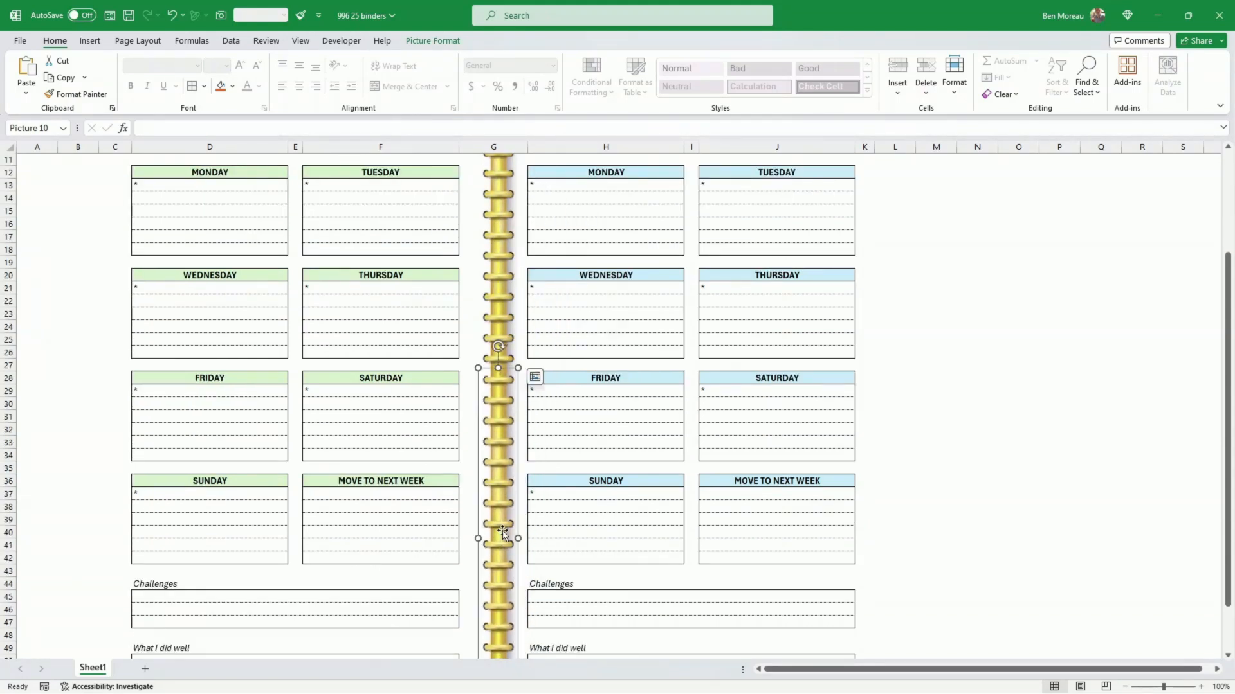
{"action": "left_click", "coordinate": [574, 492]}
{"action": "left_click", "coordinate": [508, 512]}
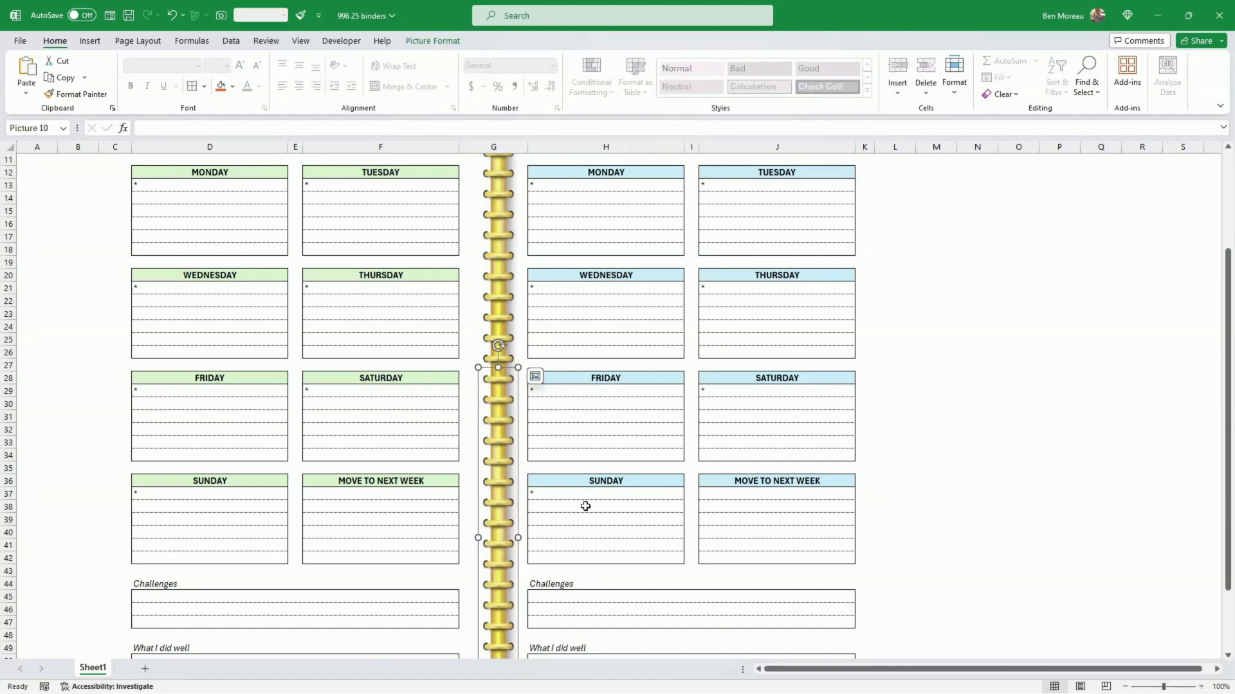
{"action": "left_click", "coordinate": [615, 464]}
{"action": "scroll", "coordinate": [616, 463], "scroll_direction": "up", "scroll_amount": 4}
{"action": "scroll", "coordinate": [616, 460], "scroll_direction": "down", "scroll_amount": 6}
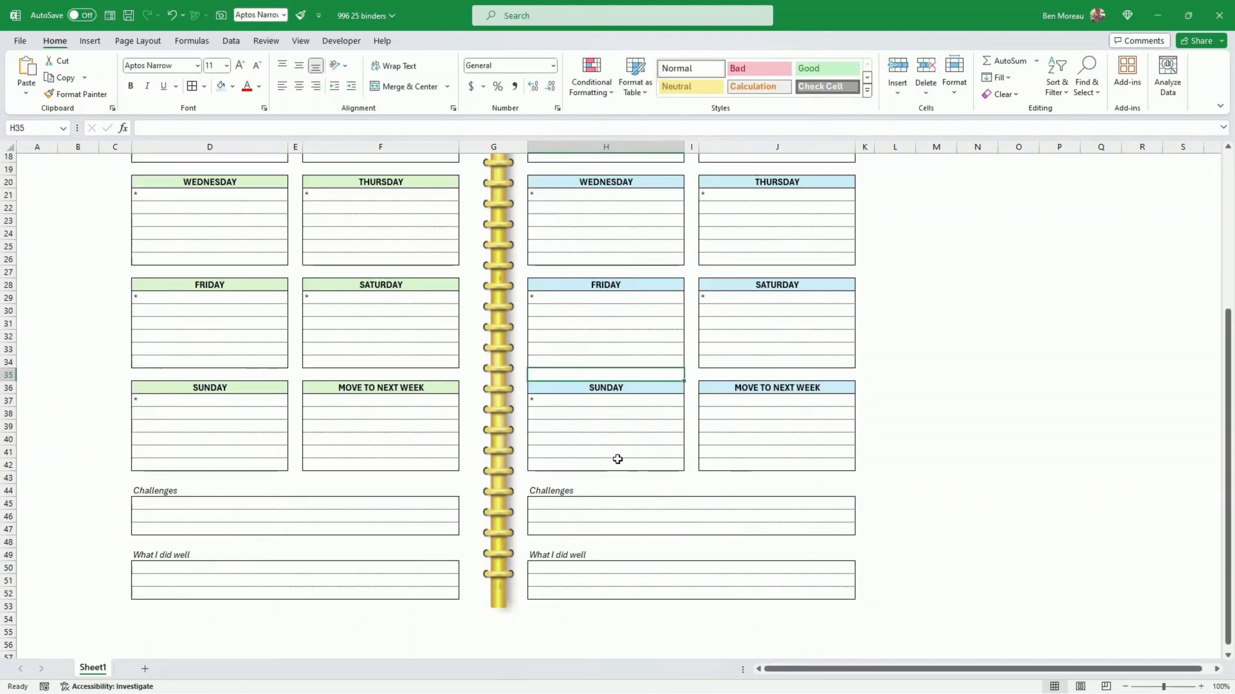
{"action": "scroll", "coordinate": [618, 459], "scroll_direction": "up", "scroll_amount": 6}
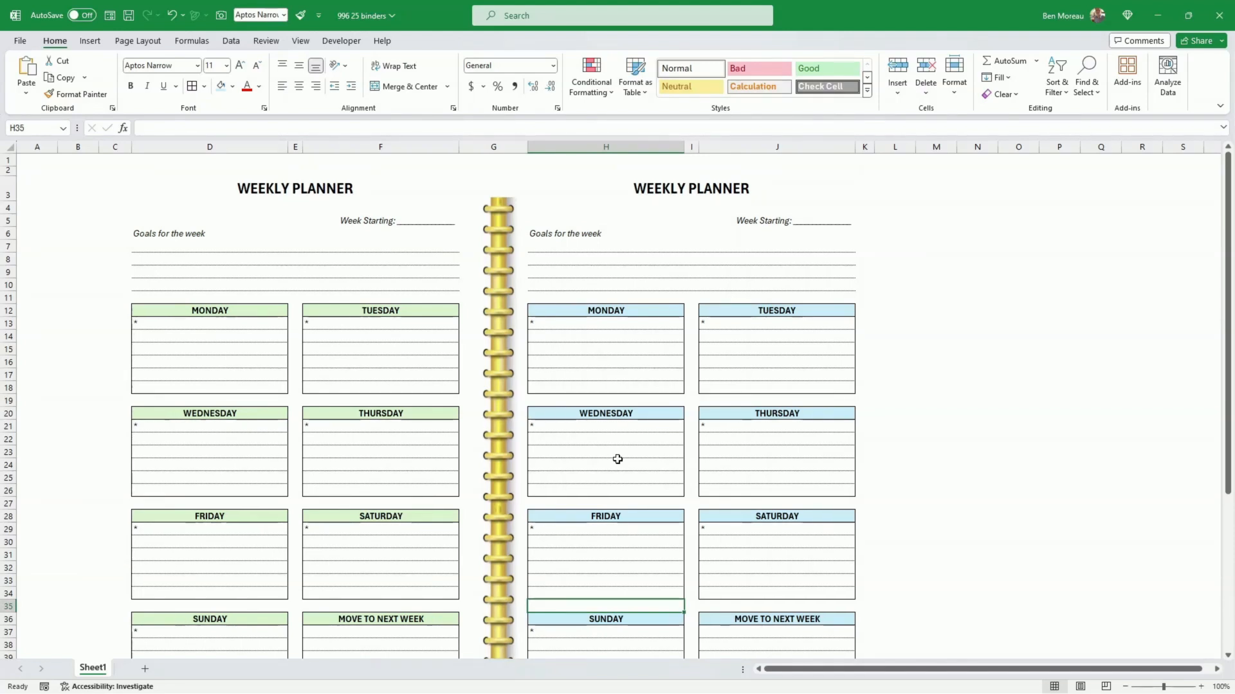
Step: Crop the lower end of the lower binder picture to about 13.13 cm high, ending near row 52
{"action": "scroll", "coordinate": [617, 459], "scroll_direction": "down", "scroll_amount": 6}
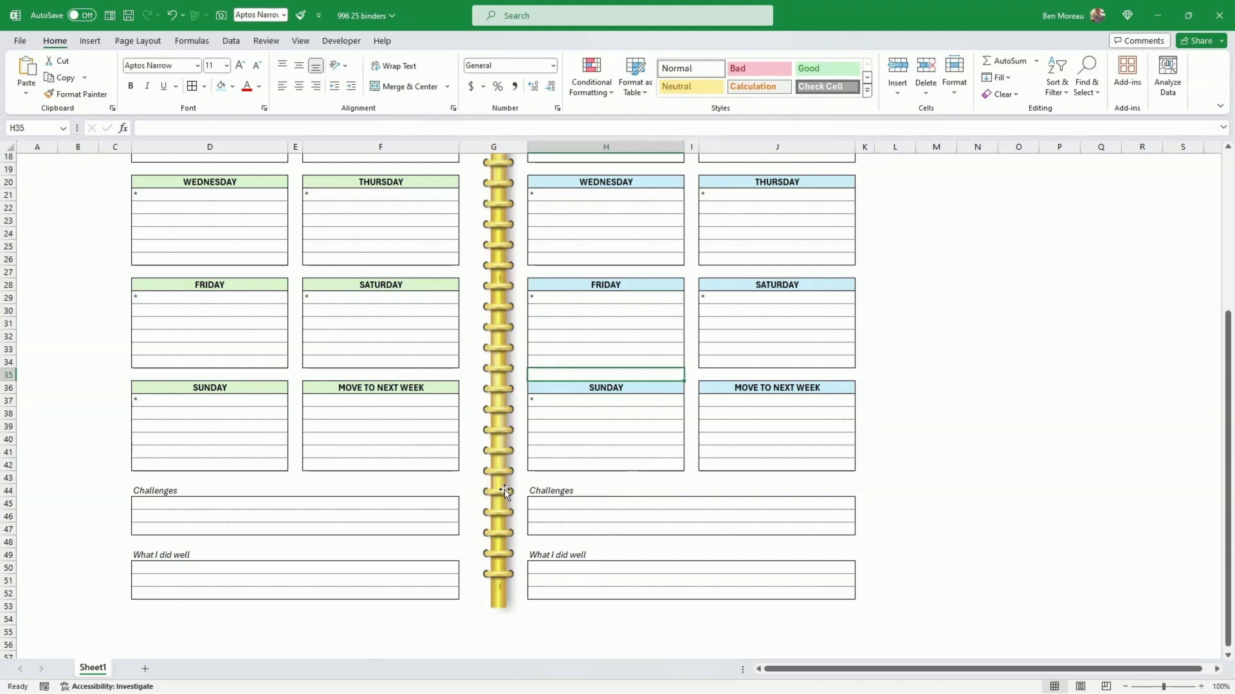
{"action": "left_click", "coordinate": [499, 361]}
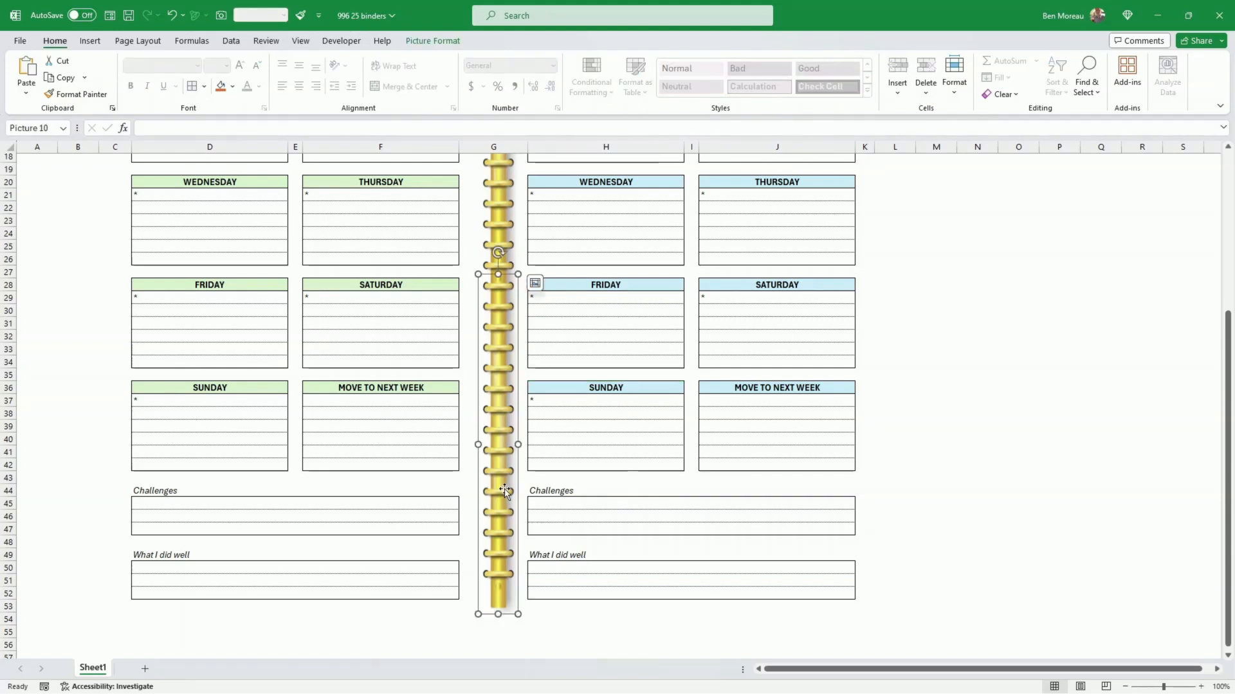
{"action": "left_click", "coordinate": [432, 41]}
{"action": "left_click", "coordinate": [1090, 83]}
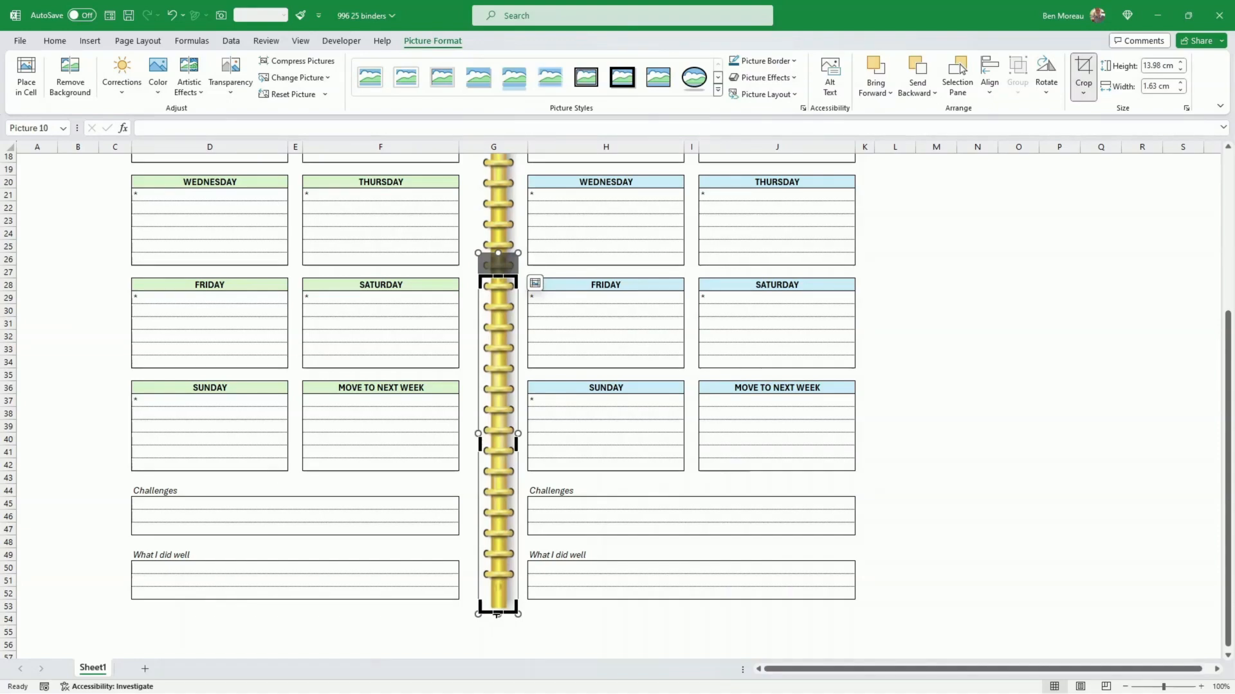
{"action": "left_click_drag", "start_coordinate": [499, 609], "coordinate": [496, 592]}
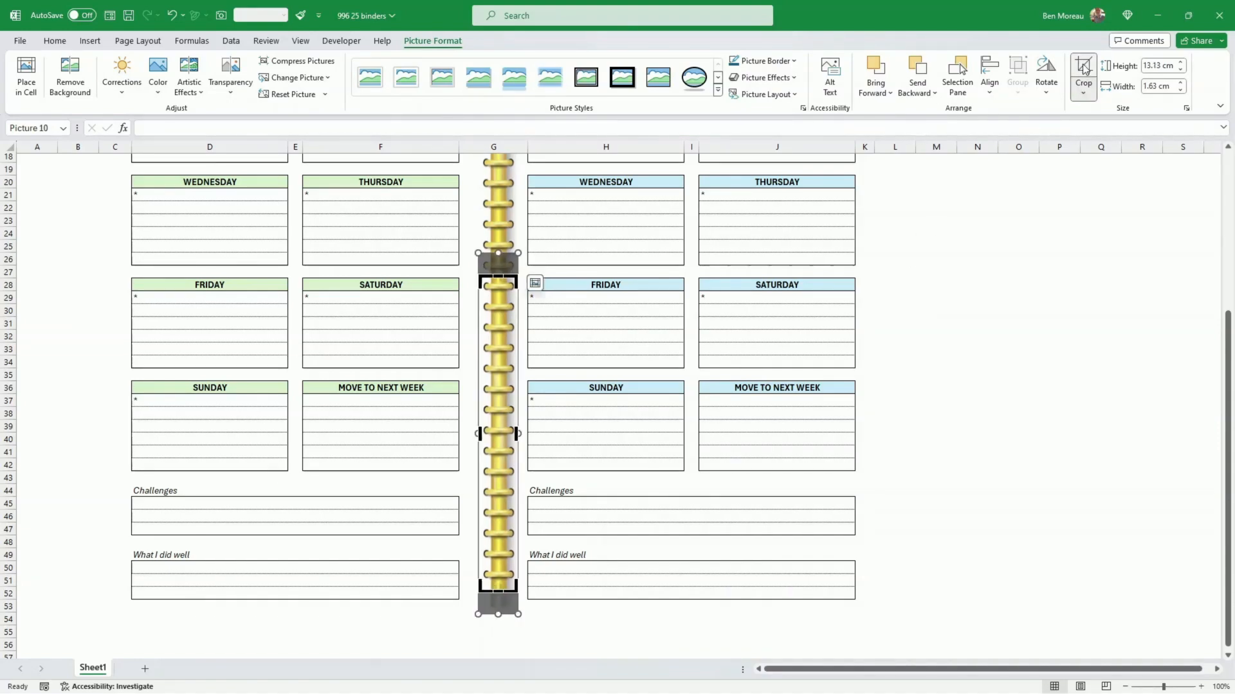
{"action": "left_click", "coordinate": [921, 365]}
Step: Add an outside border around both planner pages, covering the range C2:K54
{"action": "scroll", "coordinate": [921, 365], "scroll_direction": "up", "scroll_amount": 6}
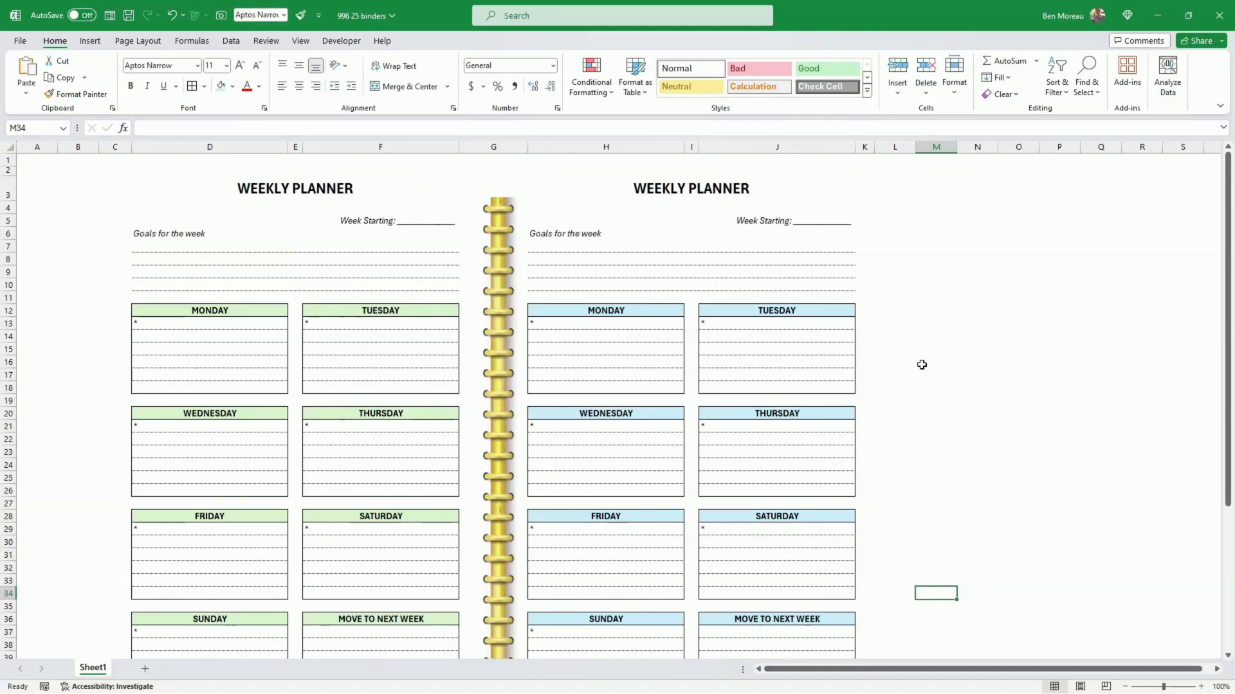
{"action": "scroll", "coordinate": [922, 364], "scroll_direction": "down", "scroll_amount": 2}
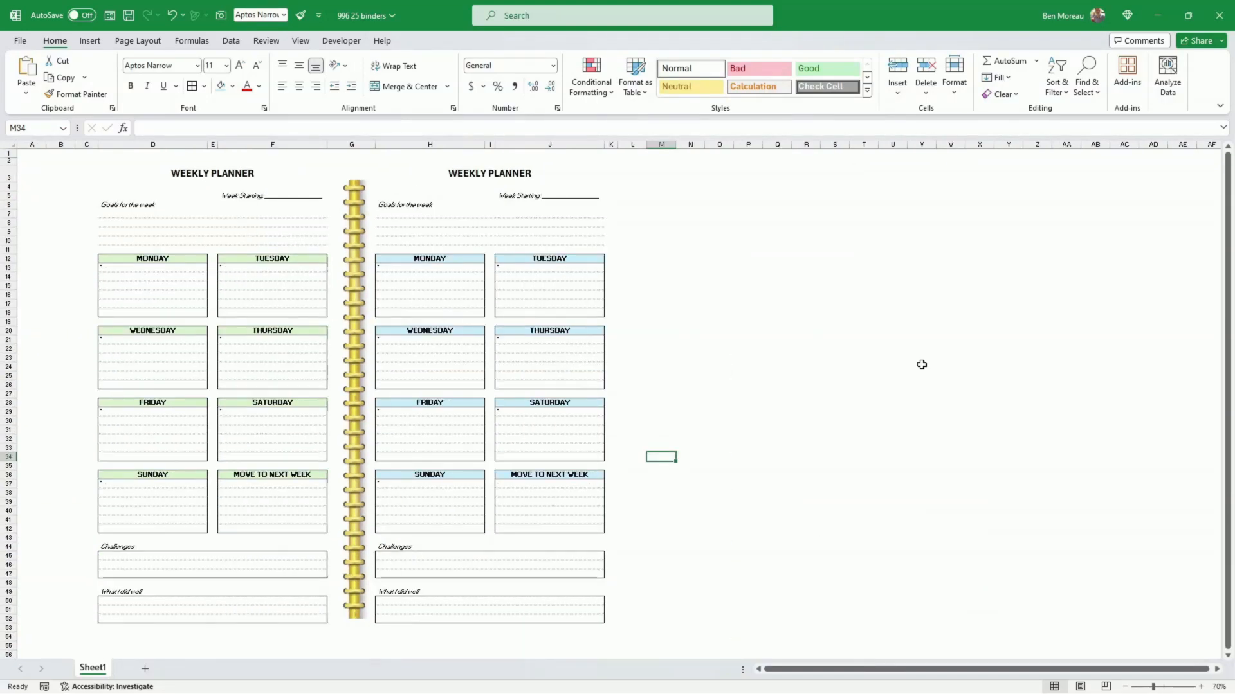
{"action": "left_click", "coordinate": [974, 376]}
{"action": "left_click", "coordinate": [768, 505]}
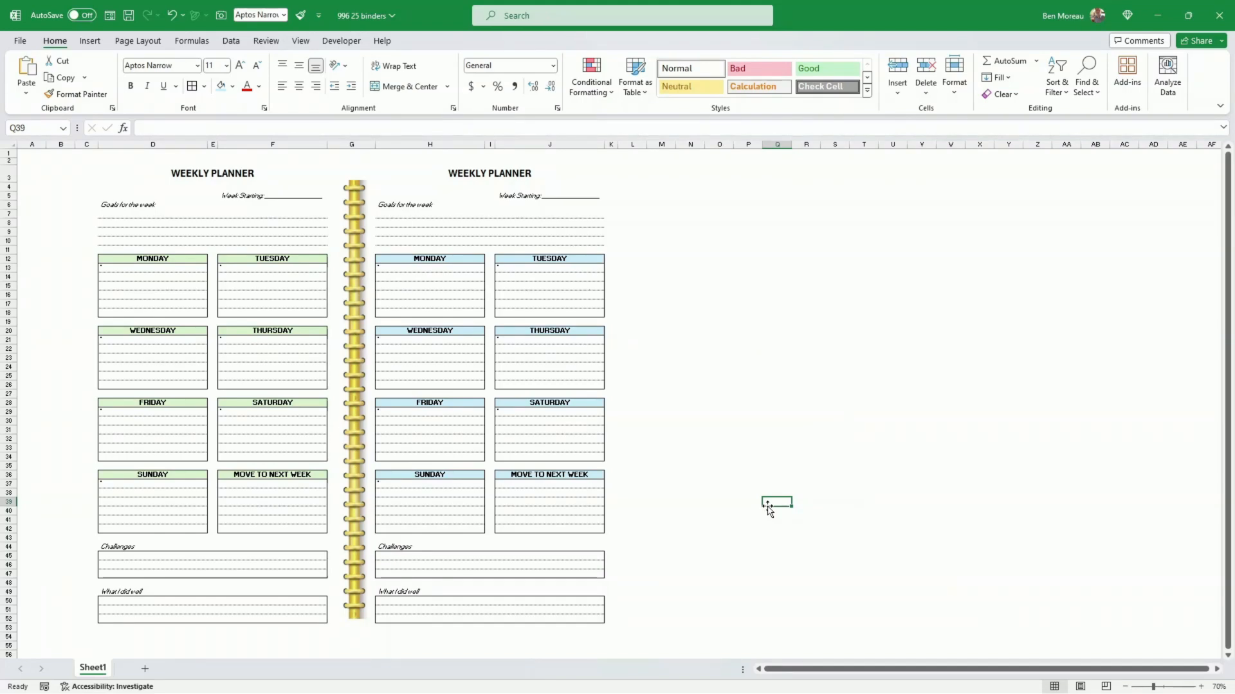
{"action": "left_click", "coordinate": [86, 171]}
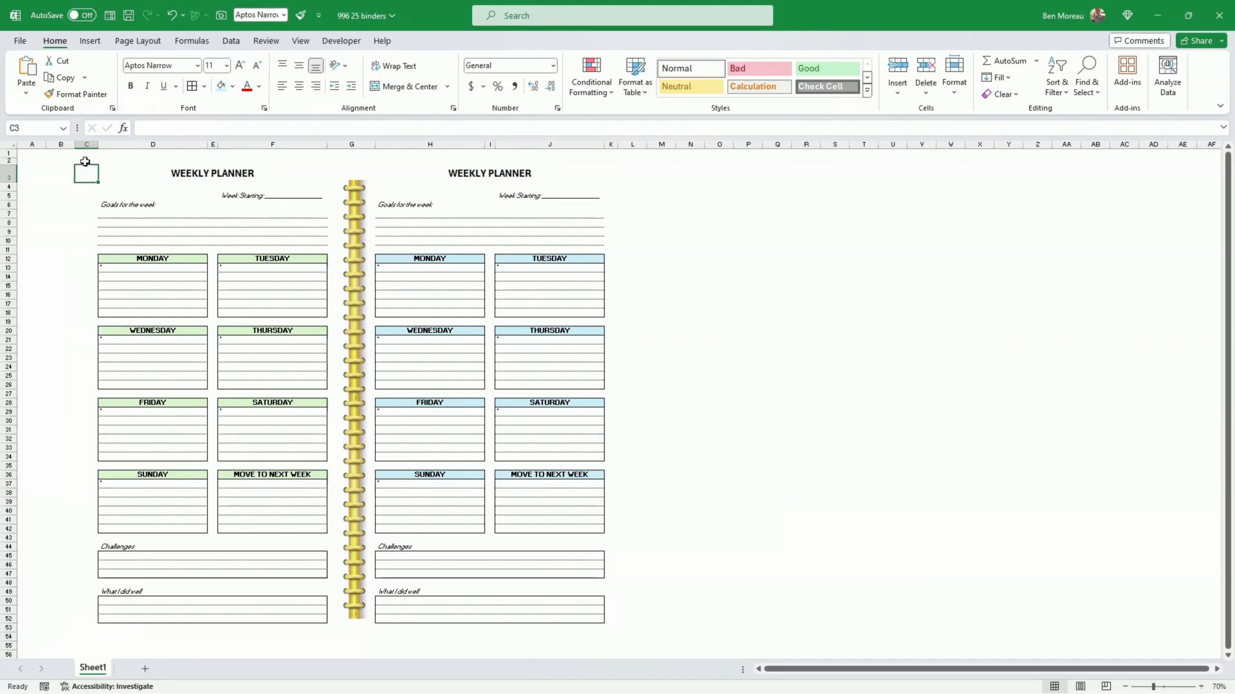
{"action": "left_click", "coordinate": [86, 161]}
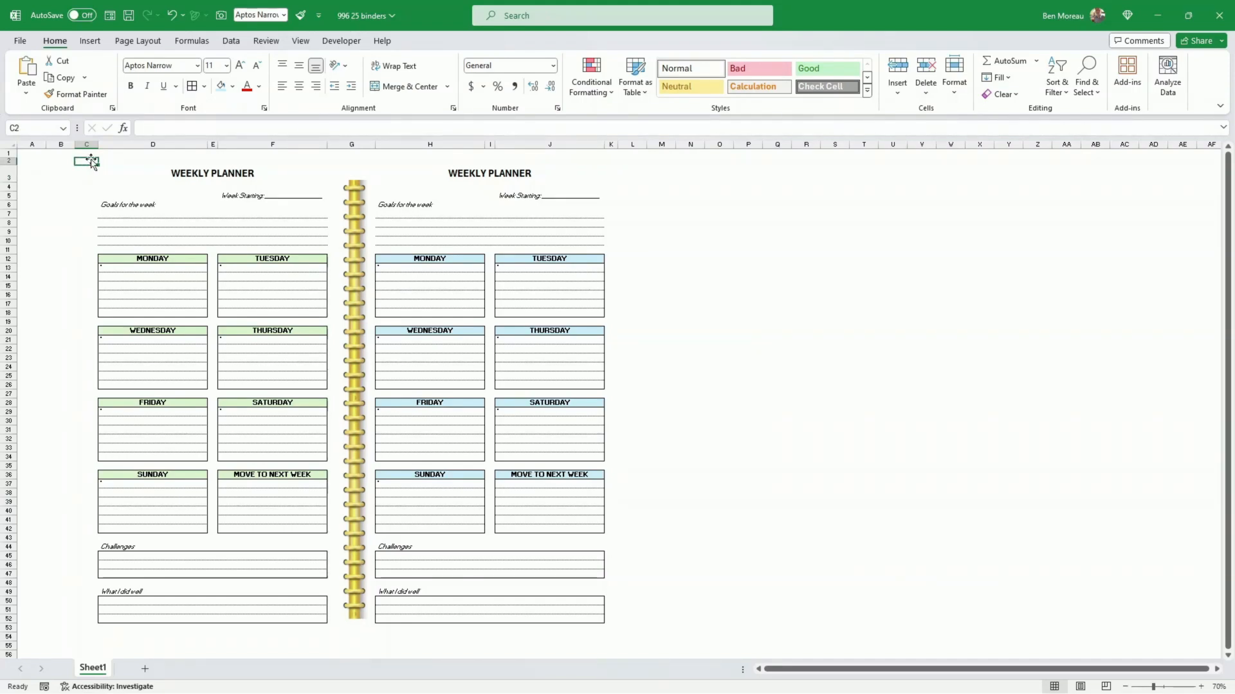
{"action": "left_click_drag", "start_coordinate": [89, 162], "coordinate": [615, 634]}
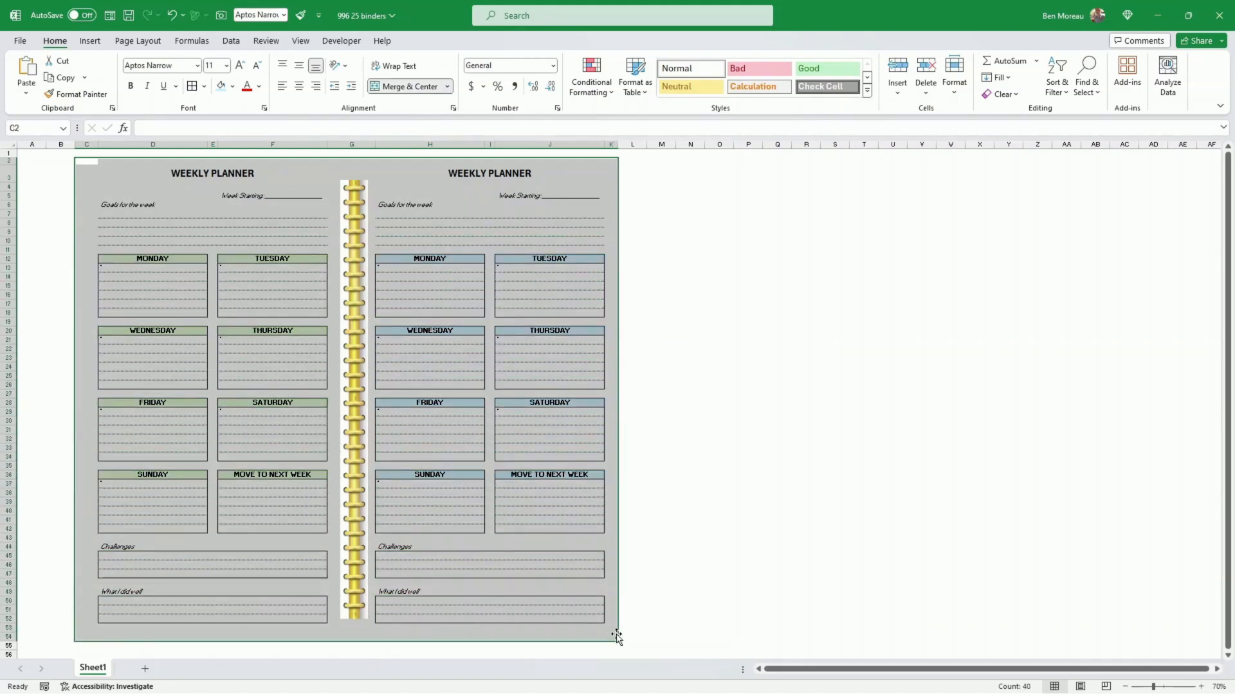
{"action": "left_click", "coordinate": [206, 93]}
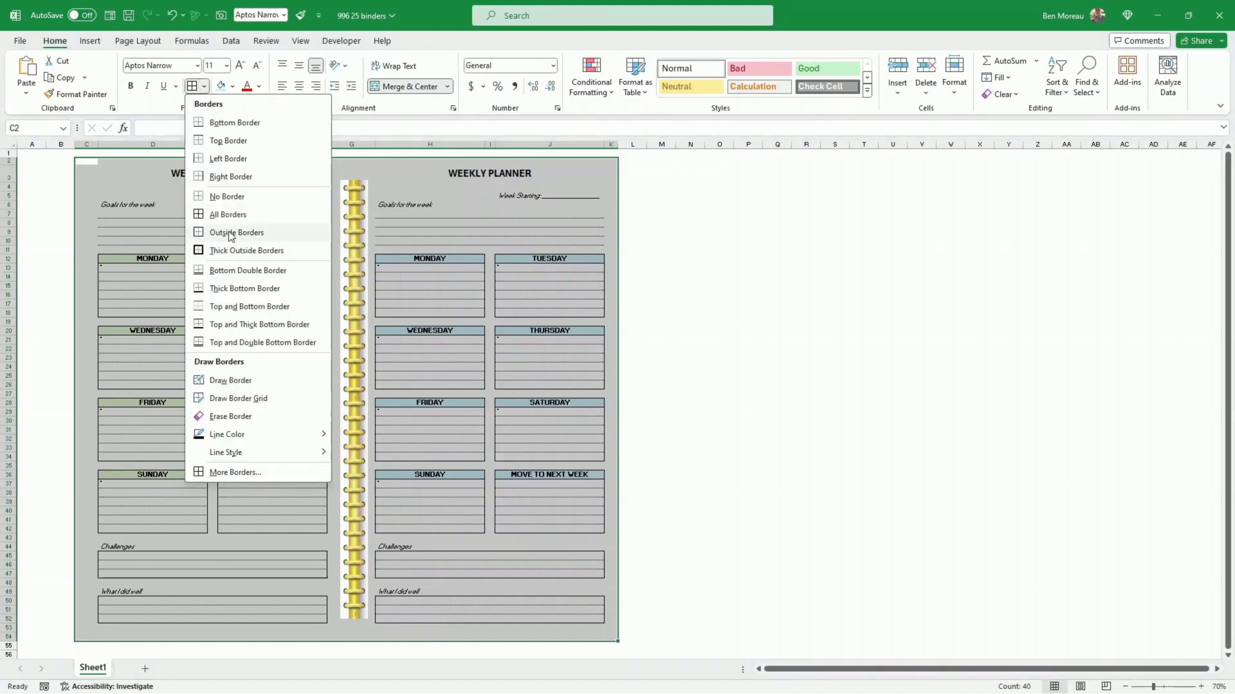
{"action": "left_click", "coordinate": [229, 231]}
{"action": "left_click", "coordinate": [779, 322]}
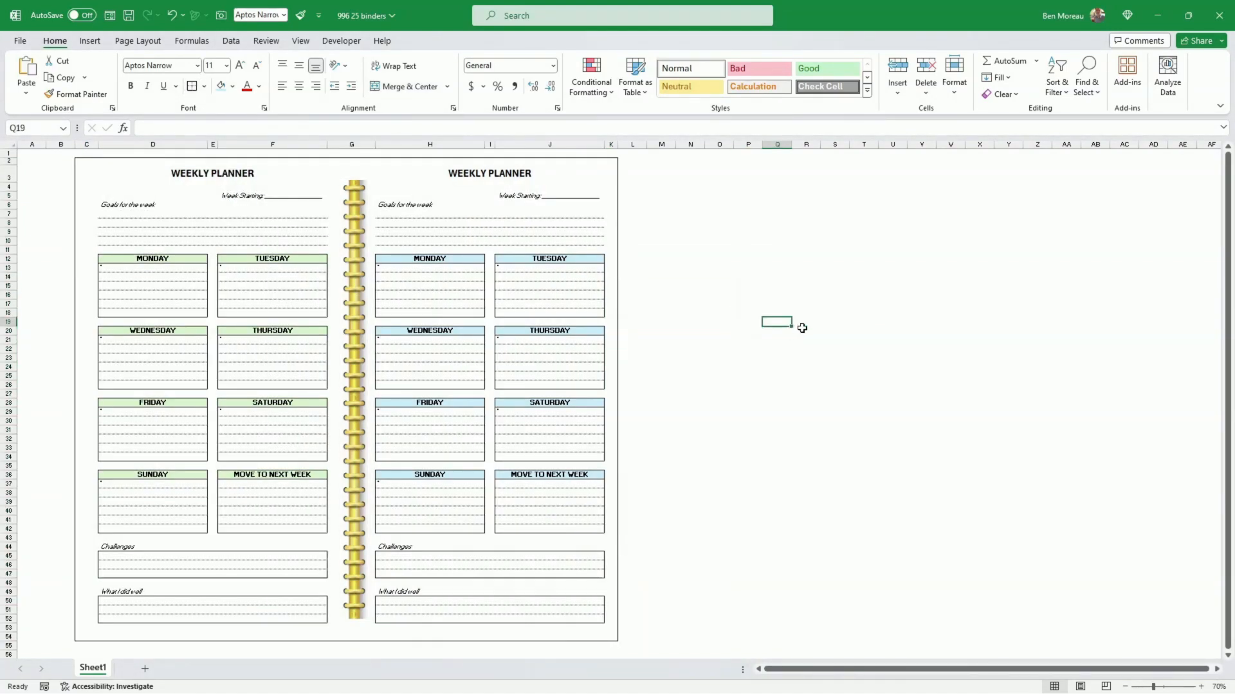
Step: Widen column K slightly to enlarge the margin beside the second planner
{"action": "left_click_drag", "start_coordinate": [620, 144], "coordinate": [632, 148]}
{"action": "left_click", "coordinate": [699, 224]}
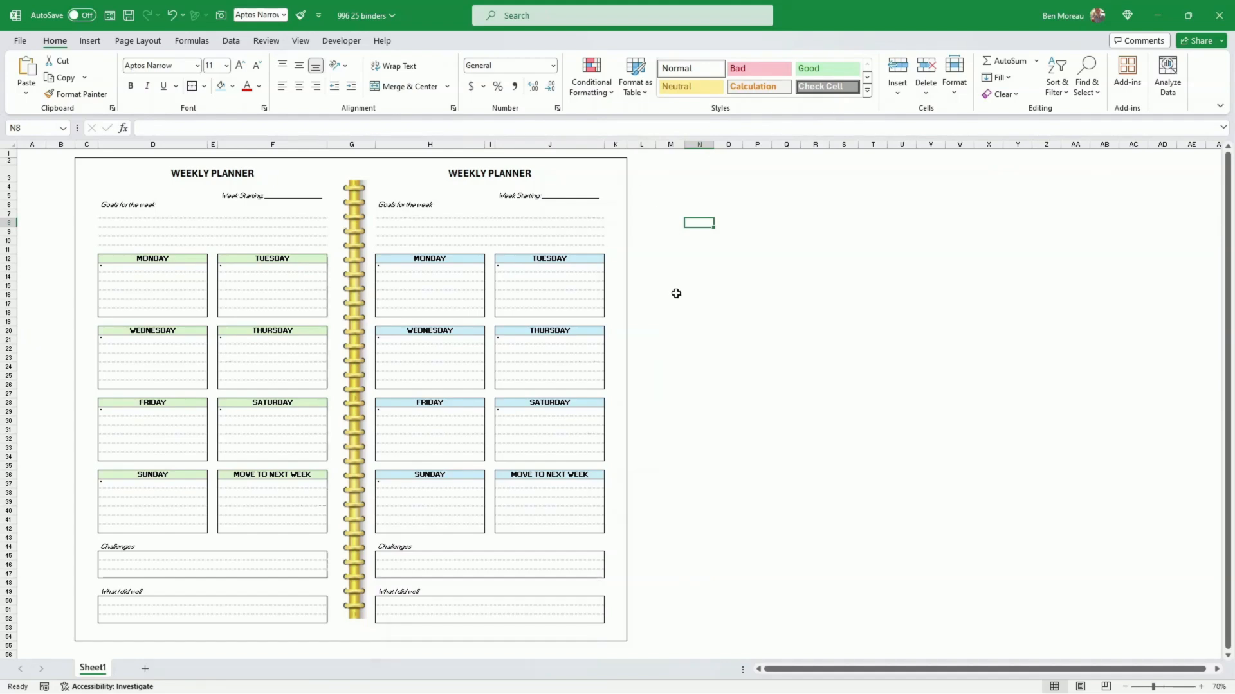
{"action": "left_click", "coordinate": [680, 293]}
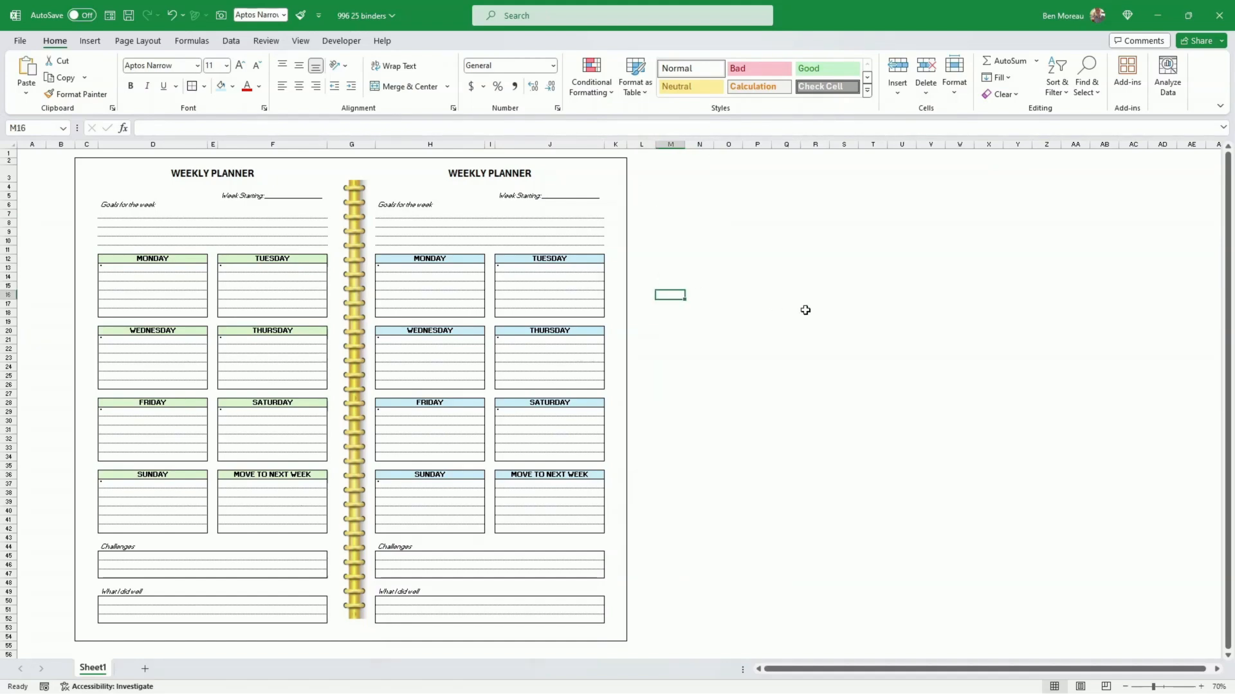
{"action": "left_click", "coordinate": [840, 313]}
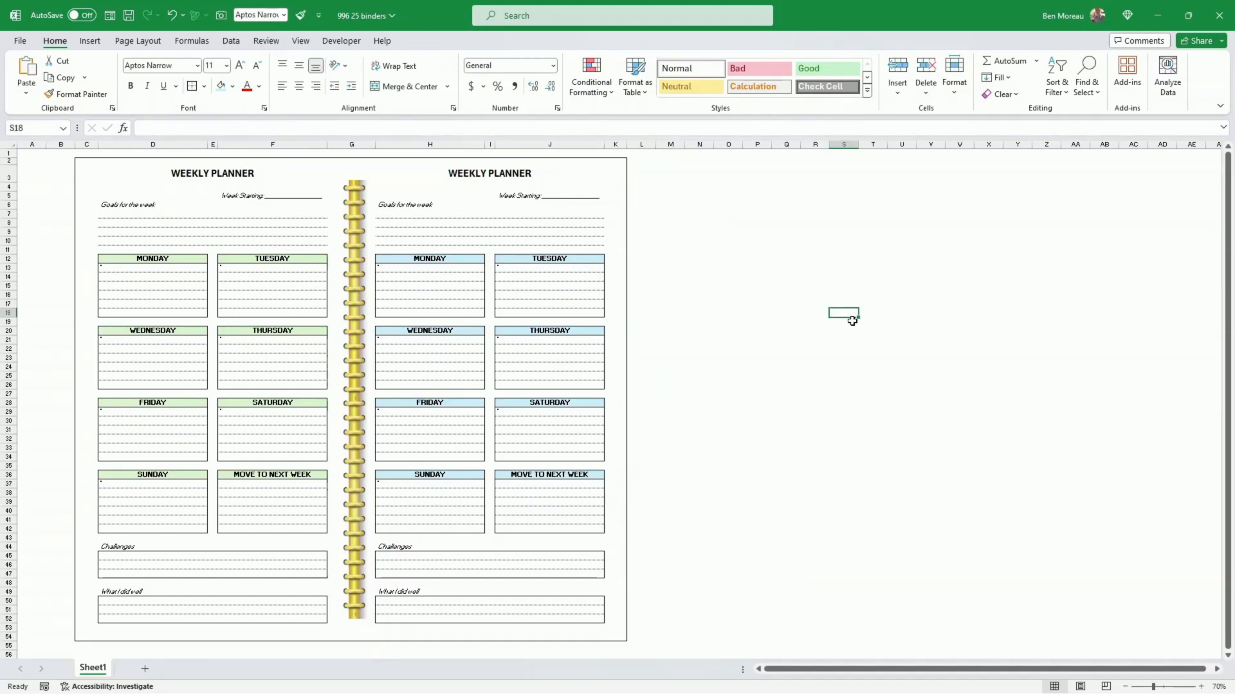
Step: Fill cells D55:L55 below the planner with White, Background 1, Darker 35% as a shadow
{"action": "scroll", "coordinate": [855, 321], "scroll_direction": "down", "scroll_amount": 1}
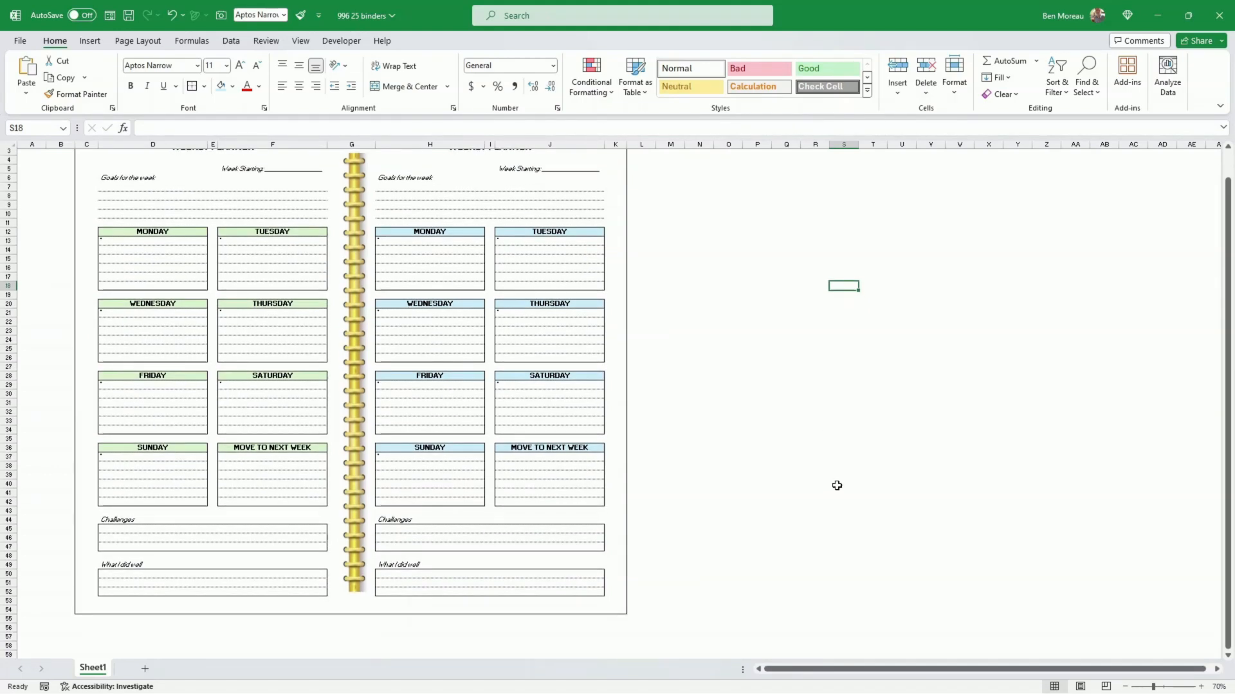
{"action": "scroll", "coordinate": [645, 312], "scroll_direction": "up", "scroll_amount": 1}
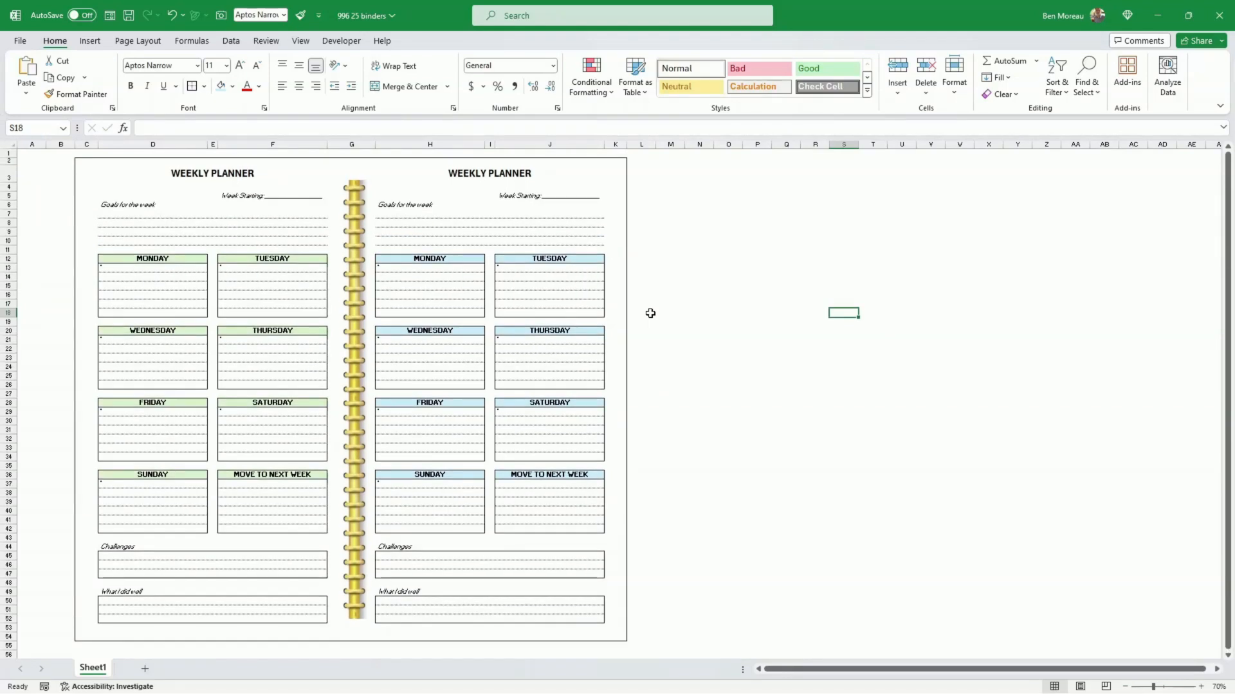
{"action": "left_click", "coordinate": [113, 649]}
{"action": "left_click_drag", "start_coordinate": [121, 647], "coordinate": [642, 650]}
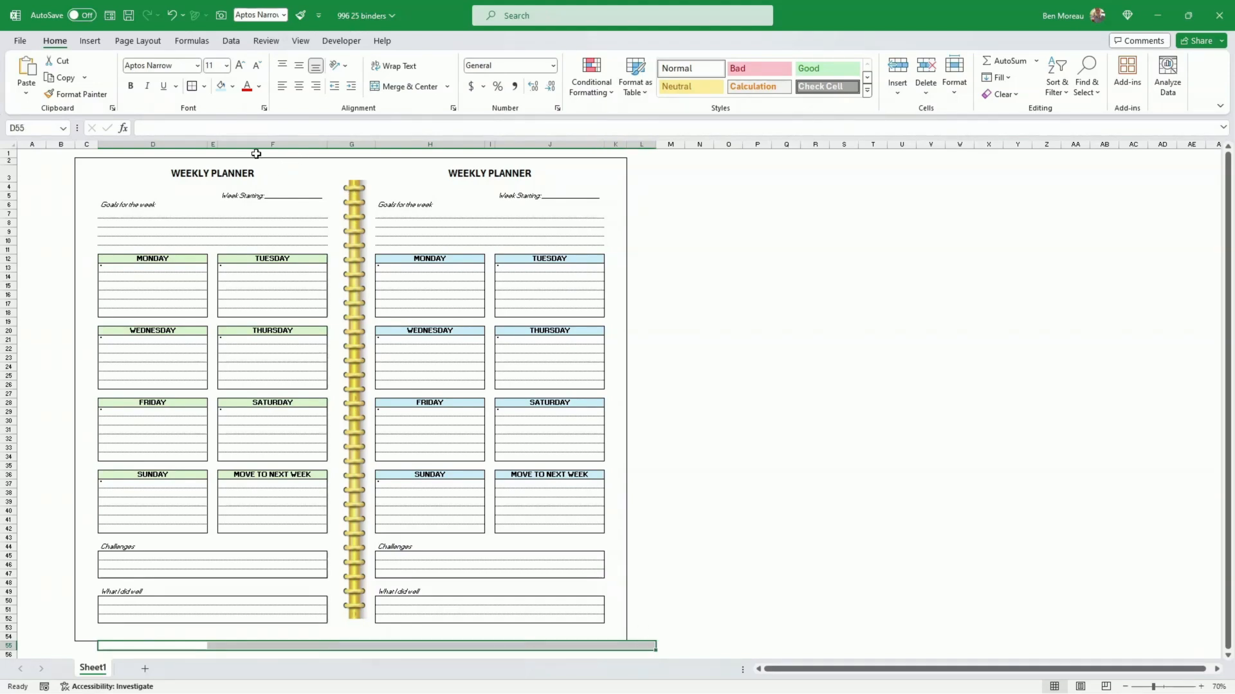
{"action": "left_click", "coordinate": [233, 87]}
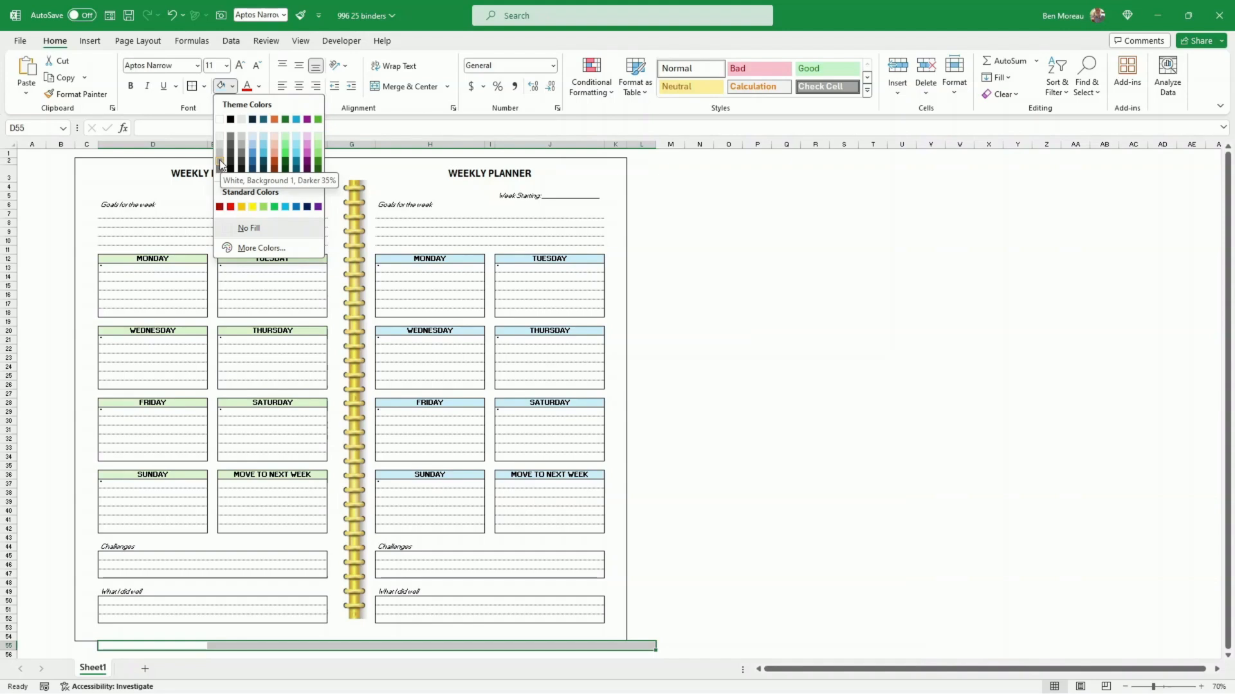
{"action": "left_click", "coordinate": [219, 161]}
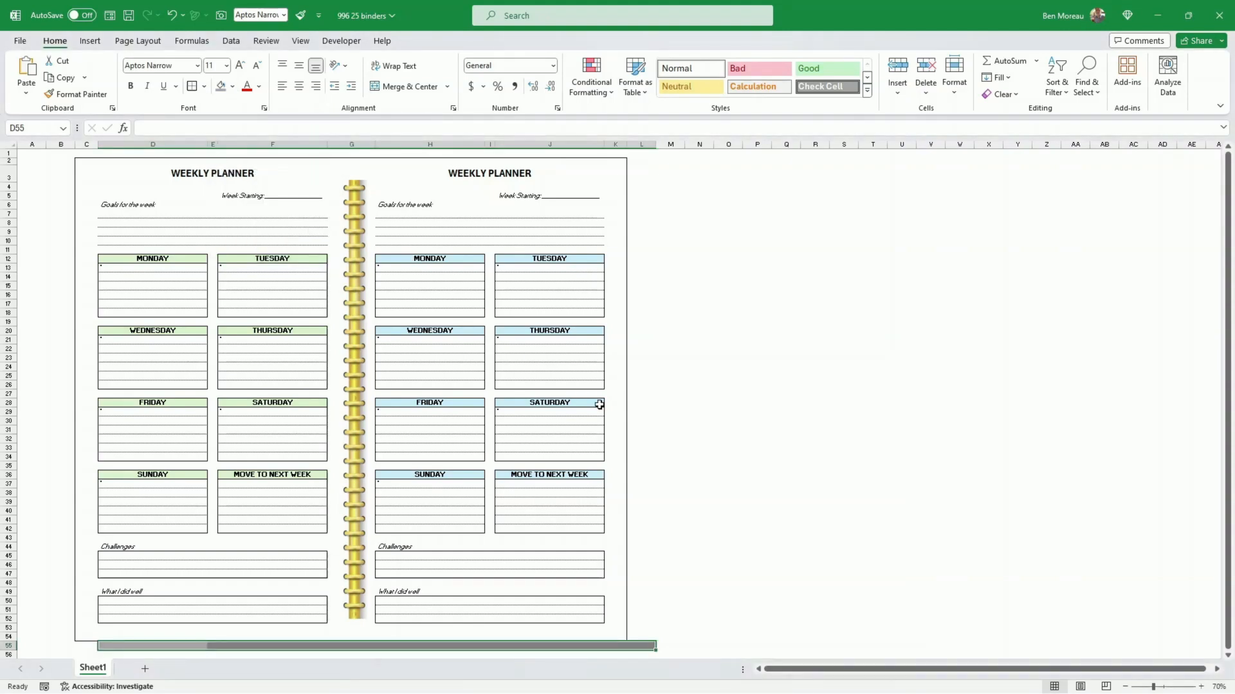
{"action": "left_click", "coordinate": [786, 429]}
Step: Narrow column L to about half its width so the grey shadow extends less beyond the planner's border
{"action": "left_click", "coordinate": [87, 645]}
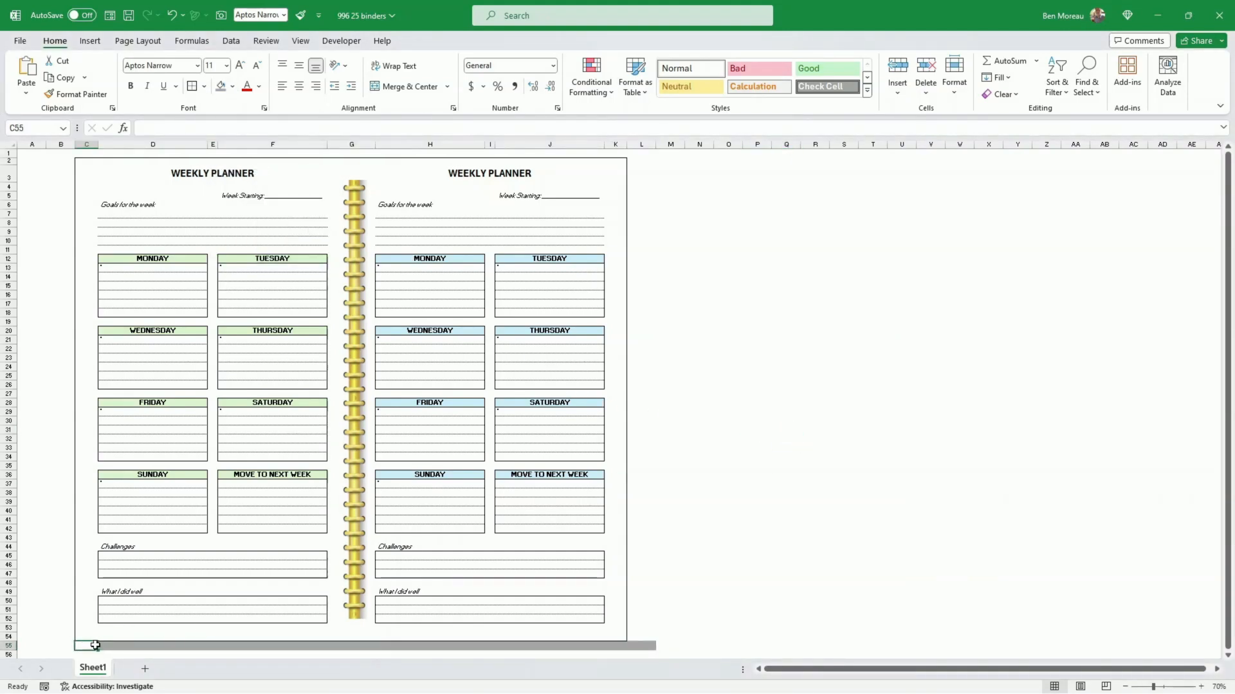
{"action": "left_click_drag", "start_coordinate": [115, 646], "coordinate": [653, 646]}
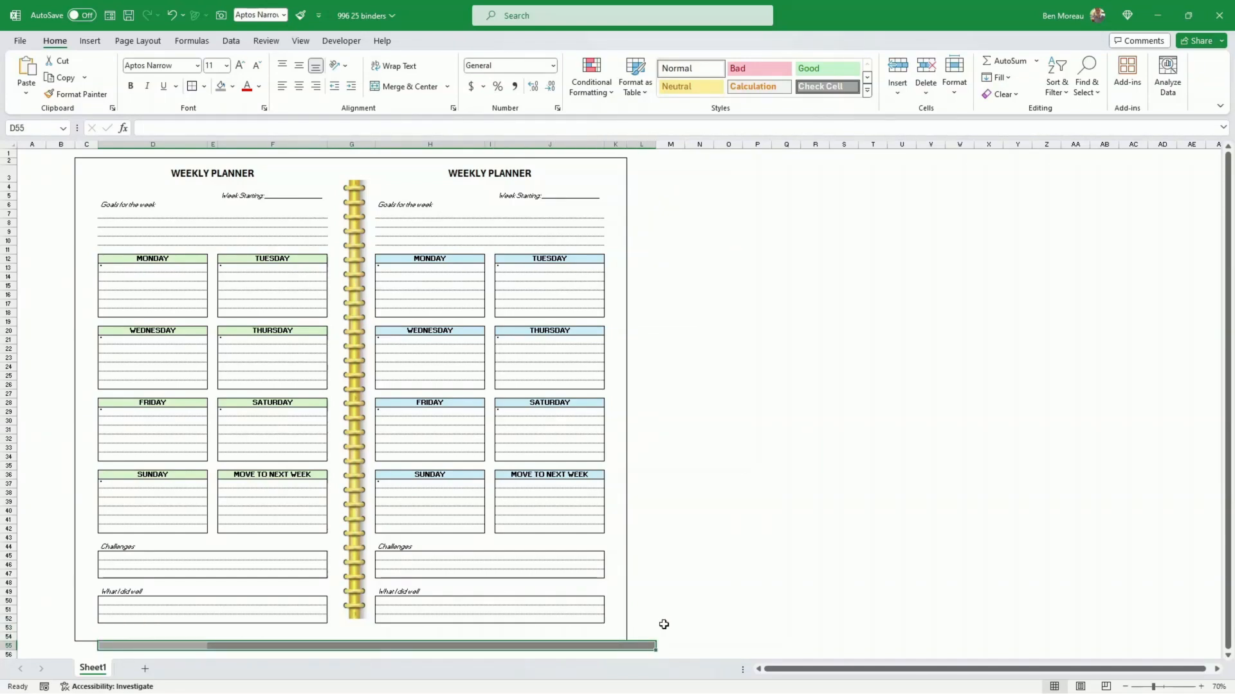
{"action": "left_click_drag", "start_coordinate": [654, 148], "coordinate": [641, 148]}
{"action": "left_click", "coordinate": [656, 186]}
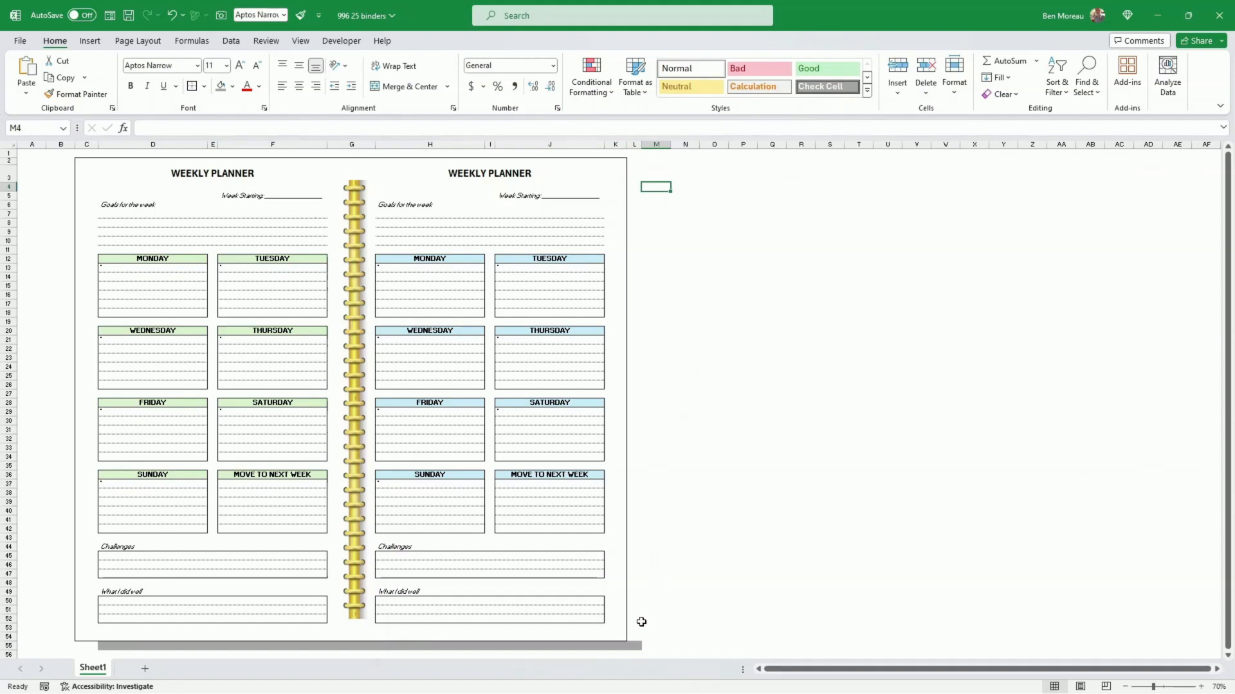
Step: Fill cells L3:L54 beside the second planner with the same grey shadow color
{"action": "left_click_drag", "start_coordinate": [636, 639], "coordinate": [629, 170]}
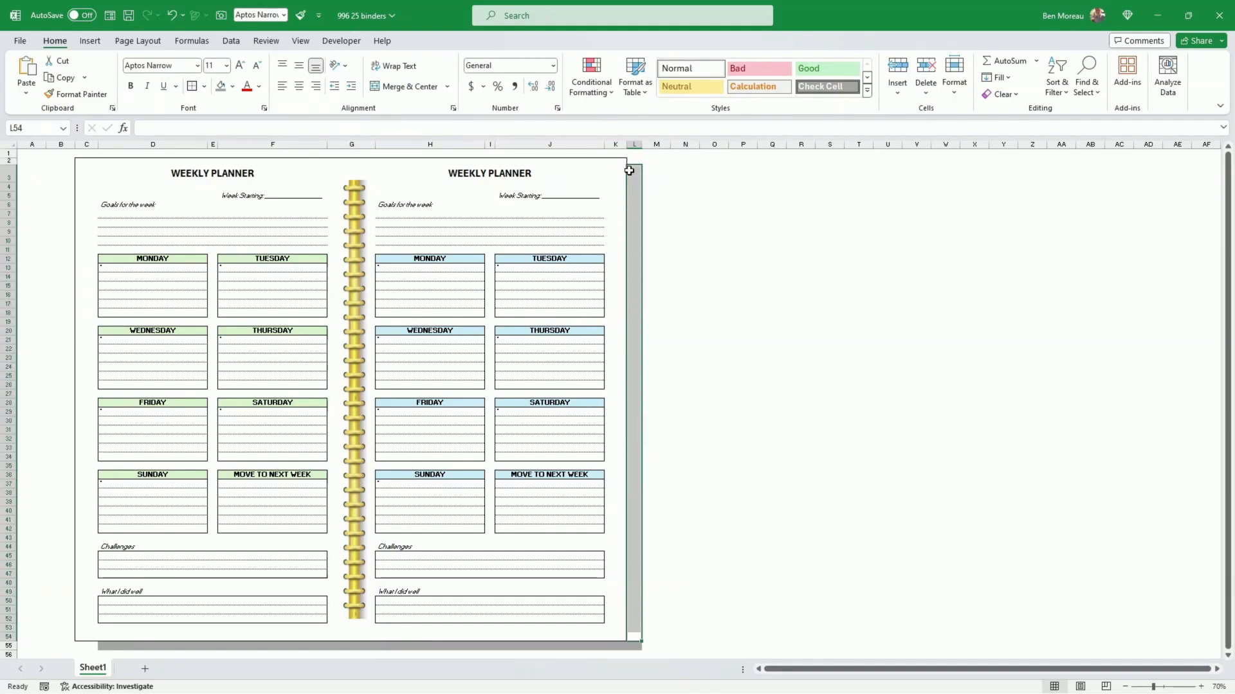
{"action": "left_click", "coordinate": [221, 86]}
{"action": "left_click", "coordinate": [654, 303]}
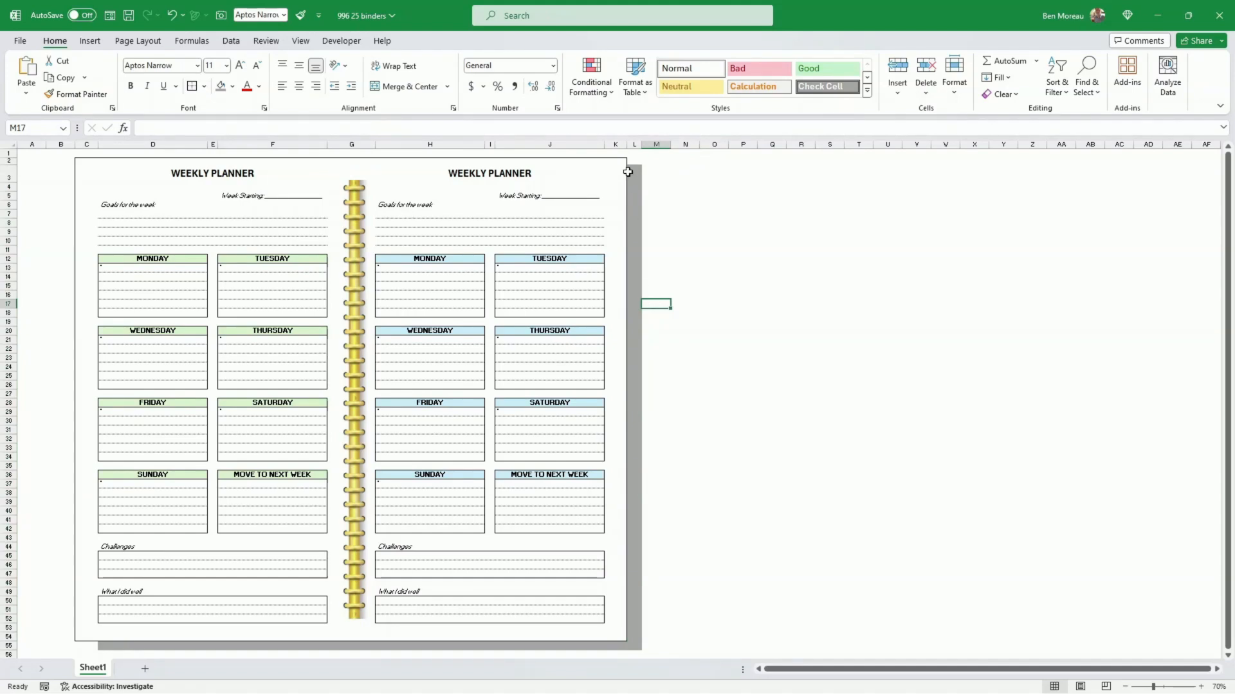
Step: Narrow column L further so the vertical shadow becomes a thin strip
{"action": "left_click", "coordinate": [632, 166]}
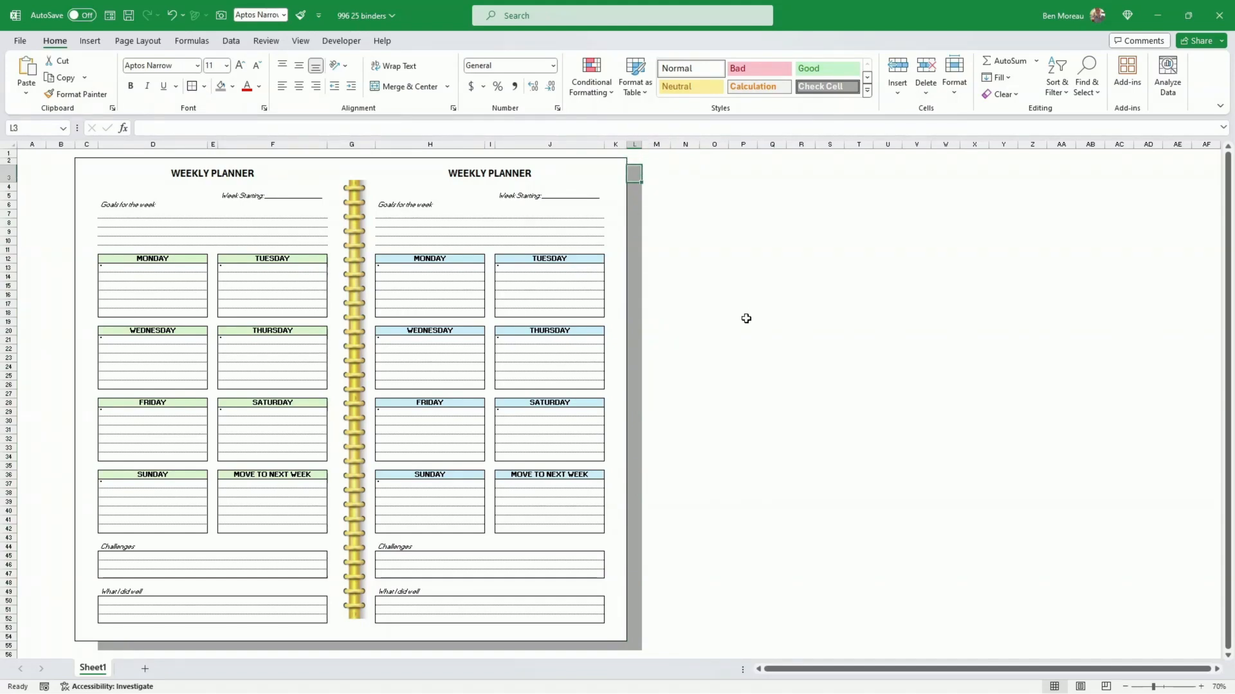
{"action": "left_click", "coordinate": [683, 213]}
{"action": "left_click_drag", "start_coordinate": [642, 146], "coordinate": [637, 146]}
{"action": "left_click", "coordinate": [682, 267]}
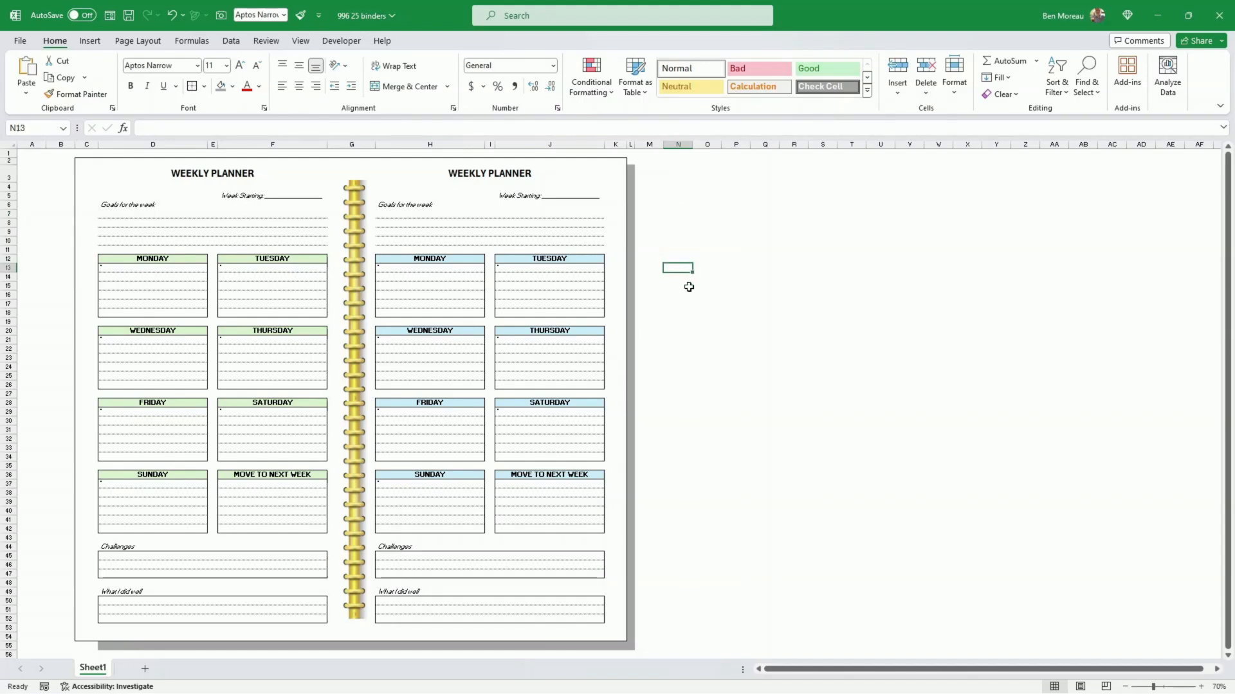
{"action": "scroll", "coordinate": [683, 328], "scroll_direction": "down", "scroll_amount": 2}
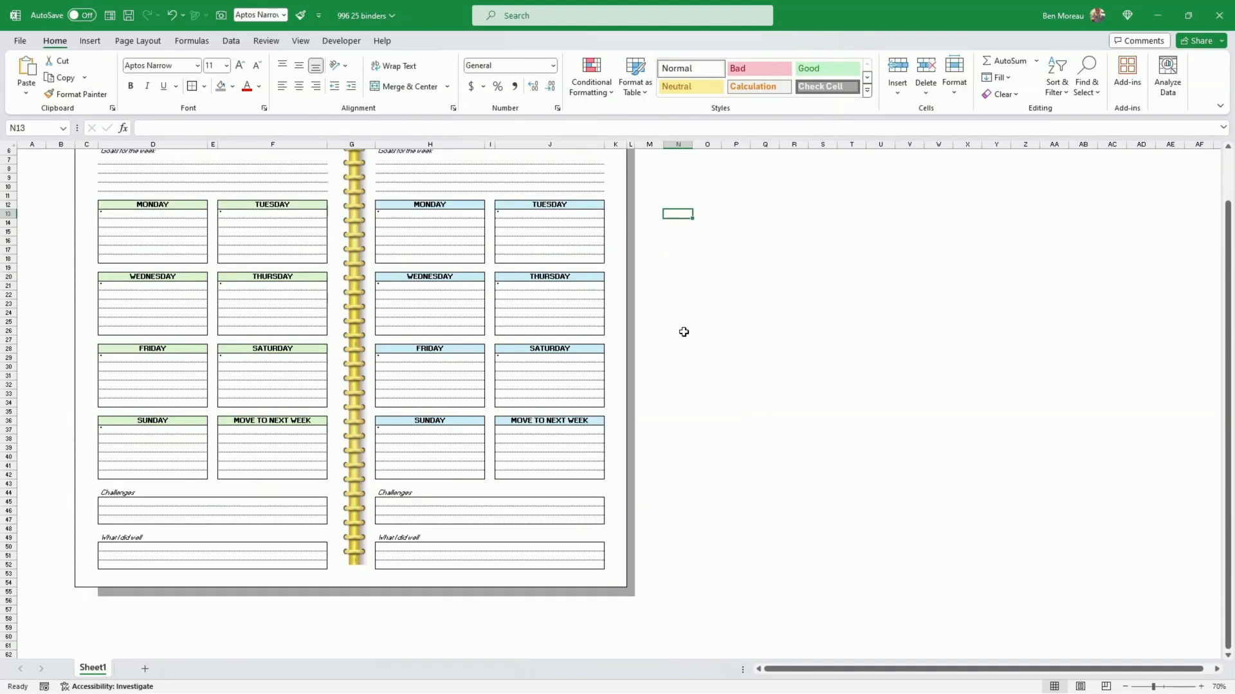
{"action": "scroll", "coordinate": [684, 332], "scroll_direction": "up", "scroll_amount": 2}
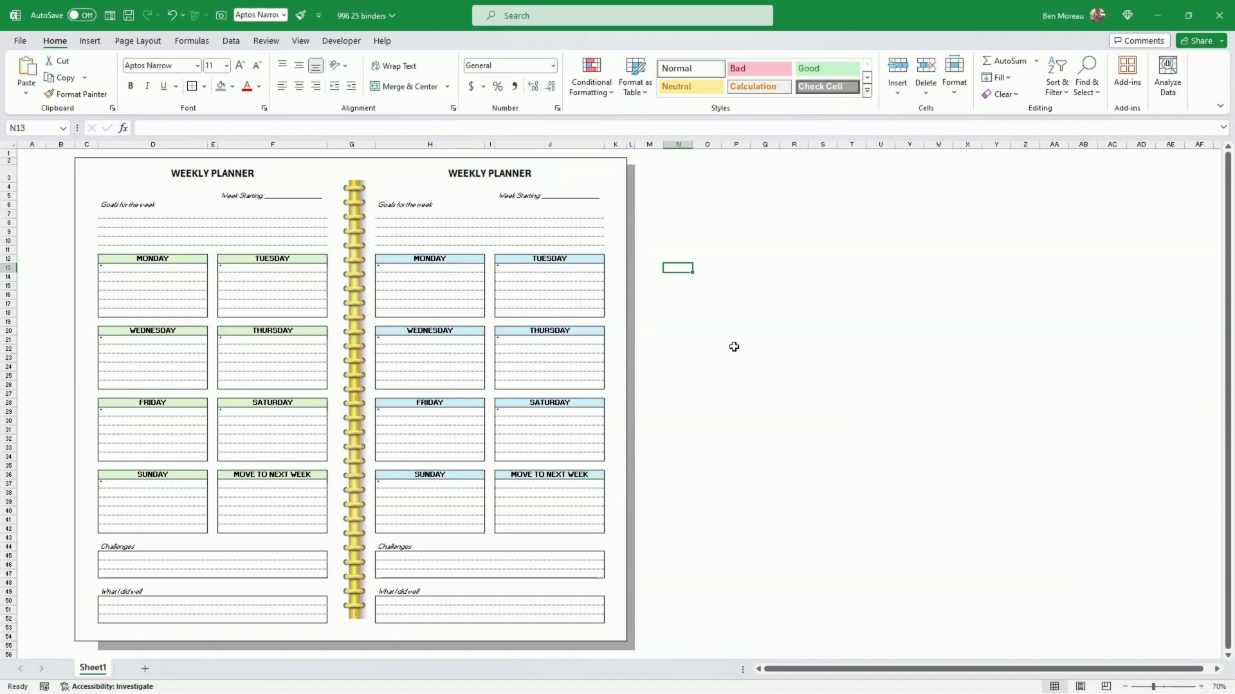
{"action": "left_click", "coordinate": [710, 422]}
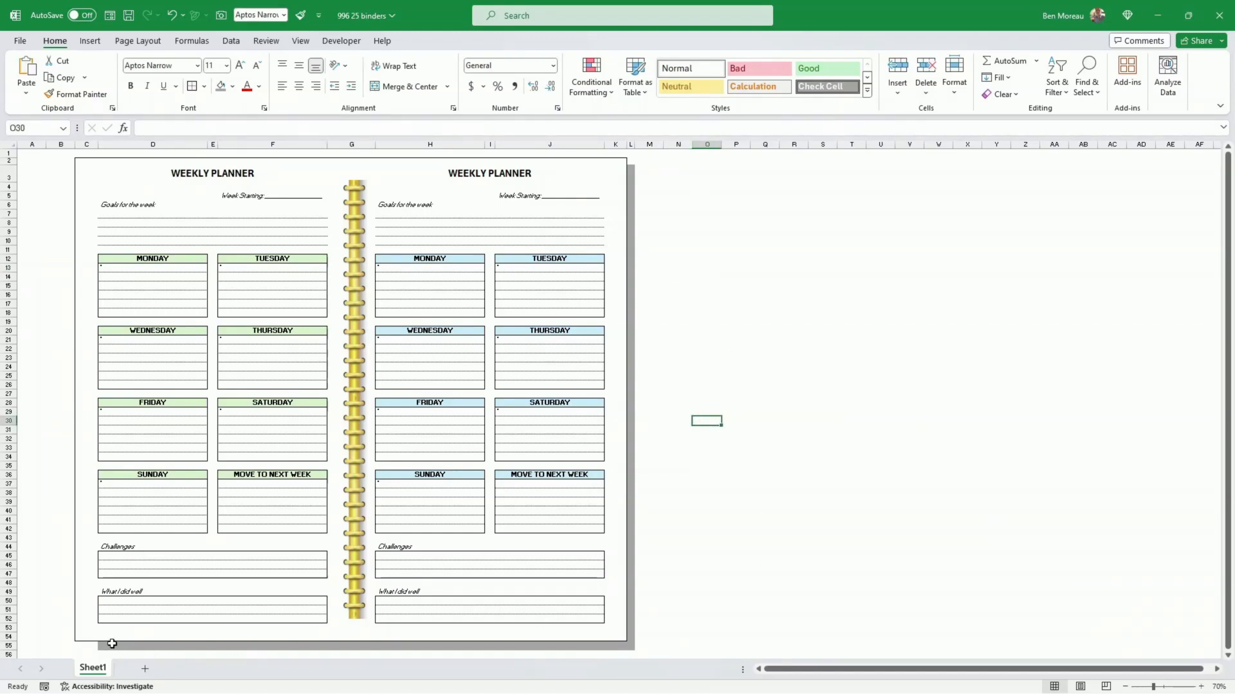
{"action": "left_click_drag", "start_coordinate": [112, 643], "coordinate": [309, 647]}
{"action": "left_click", "coordinate": [695, 359]}
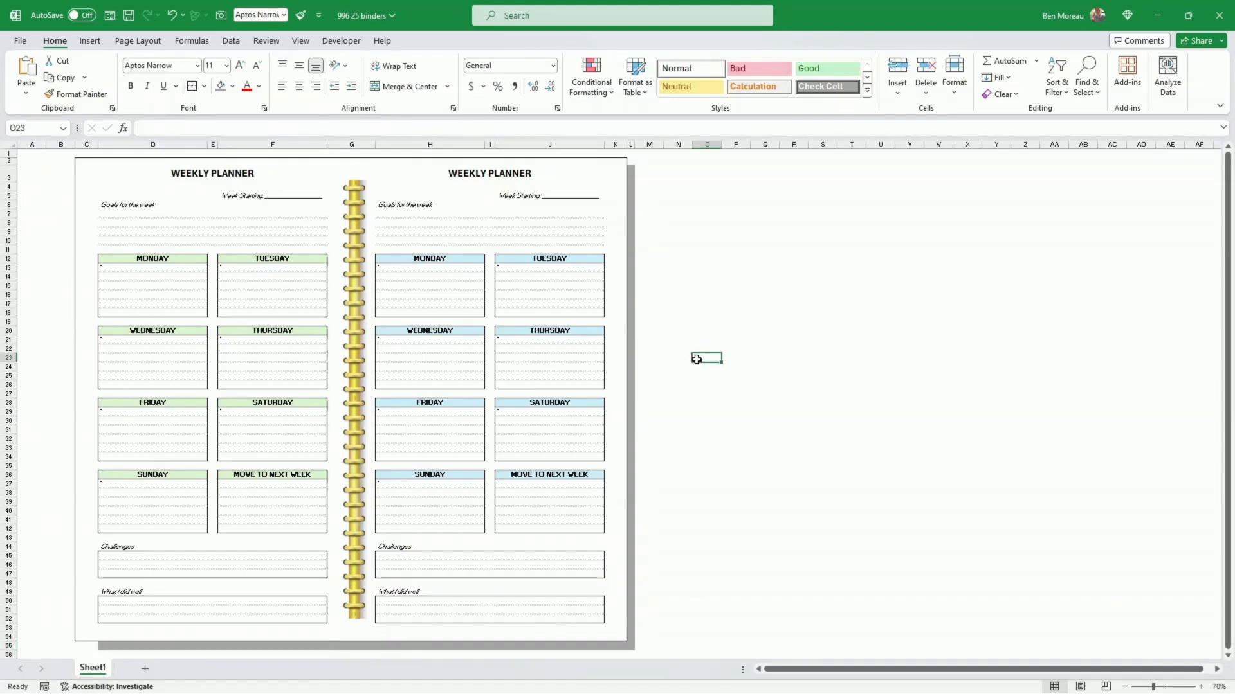
Step: Create a copy of Sheet1 in the same workbook and place it after the original sheet
{"action": "right_click", "coordinate": [83, 672]}
{"action": "left_click", "coordinate": [133, 524]}
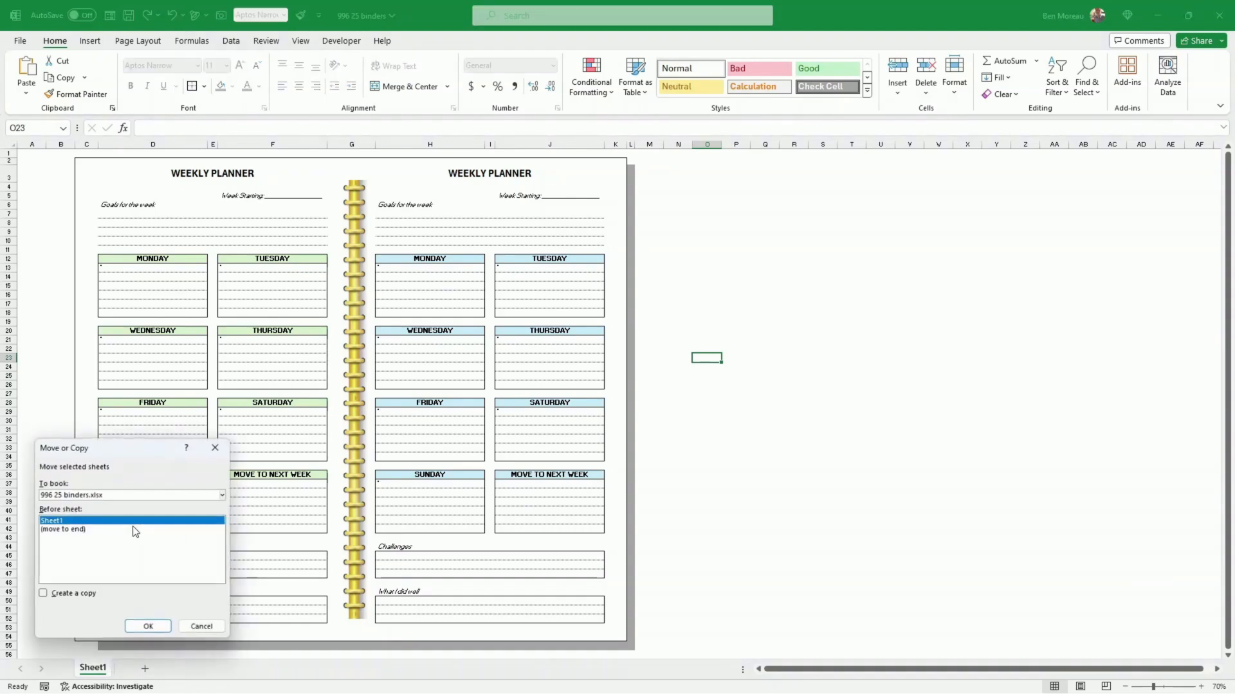
{"action": "left_click", "coordinate": [97, 593]}
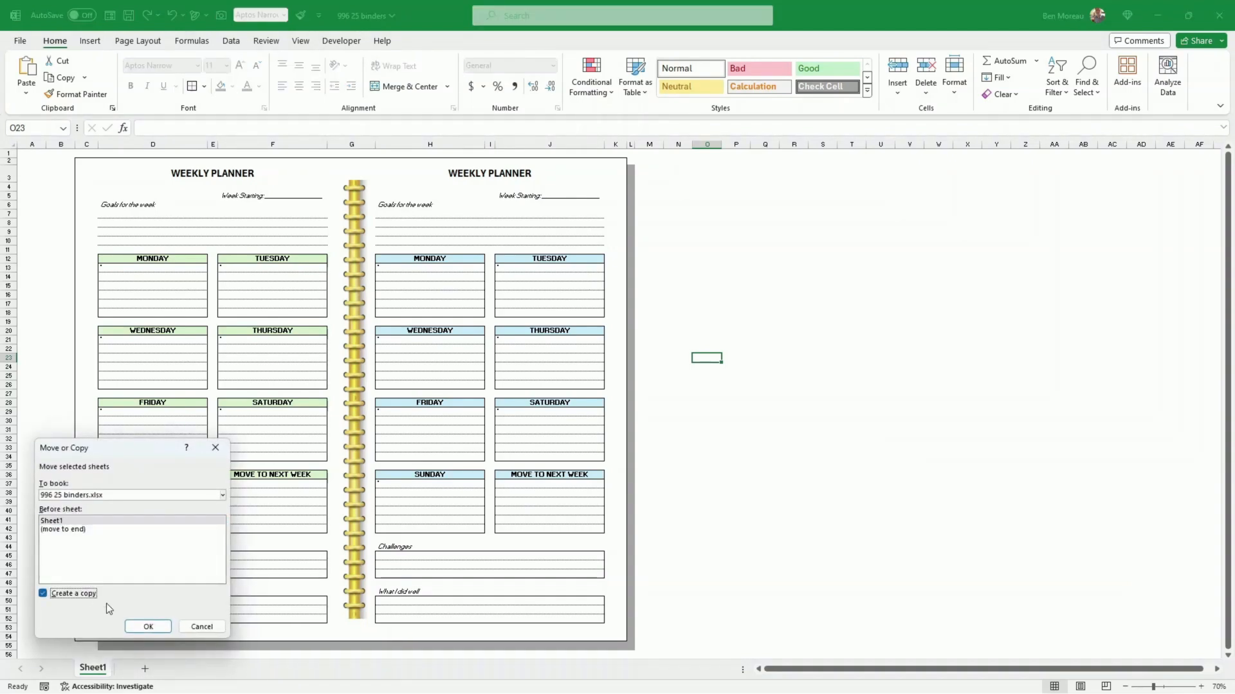
{"action": "left_click", "coordinate": [143, 625]}
{"action": "left_click_drag", "start_coordinate": [163, 677], "coordinate": [173, 679]}
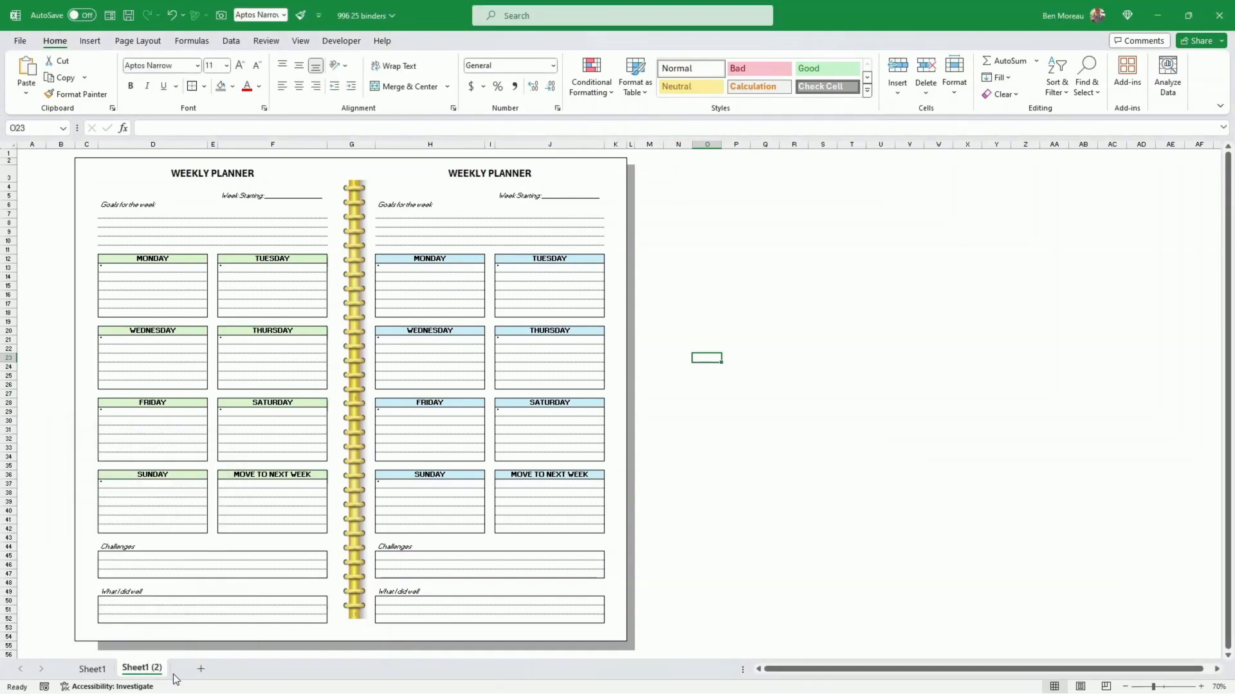
Step: Remove the grey shadow on the copied sheet by filling blank B55 across to column M and blank L1 down to row 55
{"action": "left_click", "coordinate": [57, 643]}
{"action": "left_click_drag", "start_coordinate": [75, 651], "coordinate": [661, 643]}
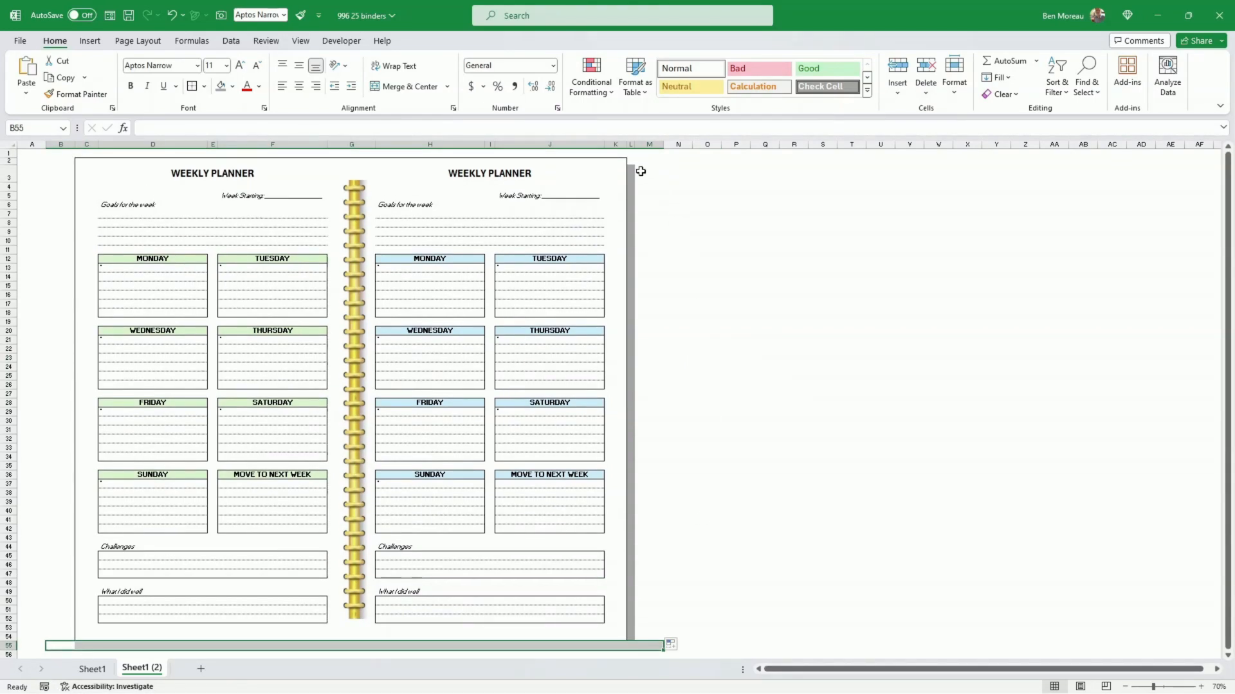
{"action": "left_click", "coordinate": [631, 153]}
{"action": "left_click_drag", "start_coordinate": [636, 159], "coordinate": [634, 643]}
{"action": "left_click", "coordinate": [686, 590]}
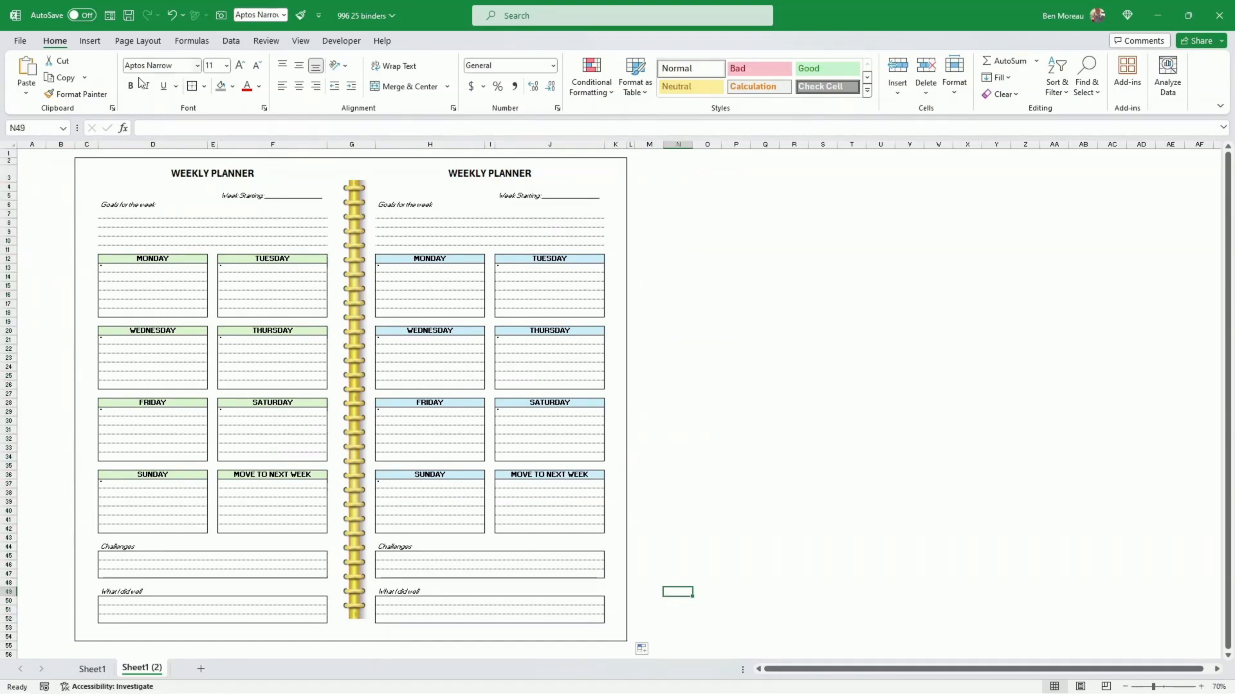
Step: Draw a narrow vertical rectangle, about 26.42 cm high and 0.64 cm wide, beside the second planner page
{"action": "left_click", "coordinate": [95, 44]}
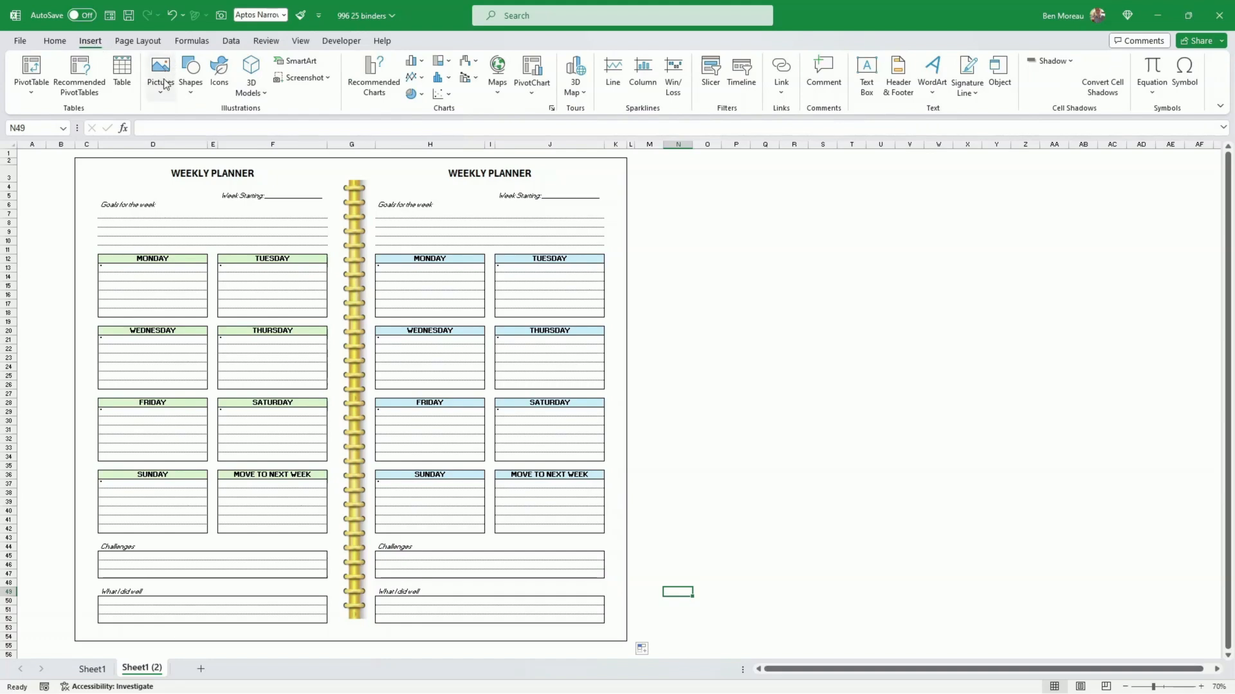
{"action": "left_click", "coordinate": [191, 76]}
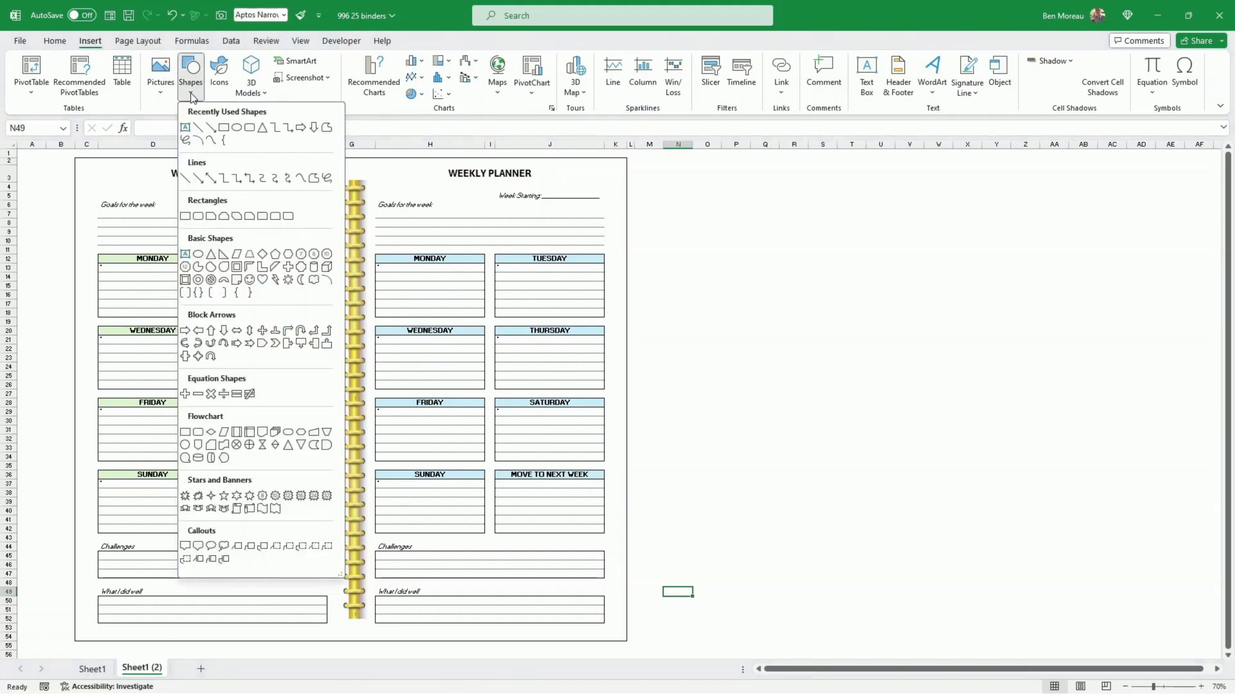
{"action": "left_click", "coordinate": [223, 127]}
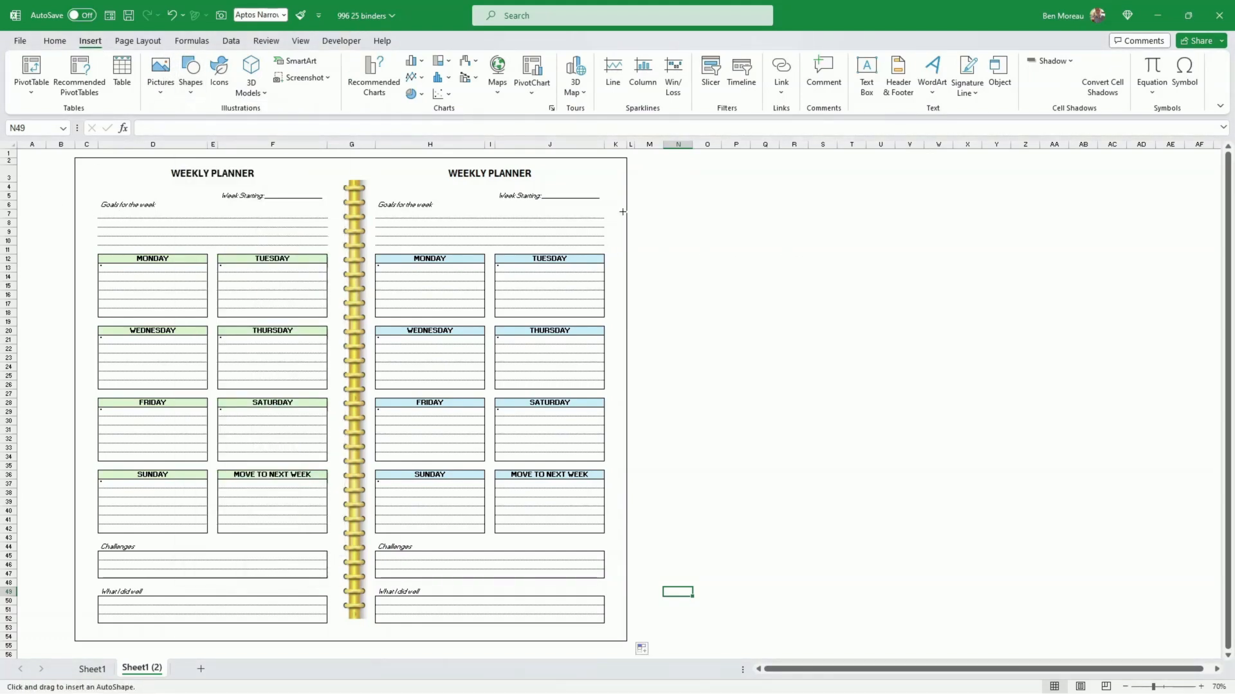
{"action": "mouse_move", "coordinate": [655, 202]}
{"action": "left_mouse_down"}
{"action": "mouse_move", "coordinate": [688, 320]}
{"action": "mouse_move", "coordinate": [662, 492]}
{"action": "mouse_move", "coordinate": [665, 651]}
{"action": "left_mouse_up"}
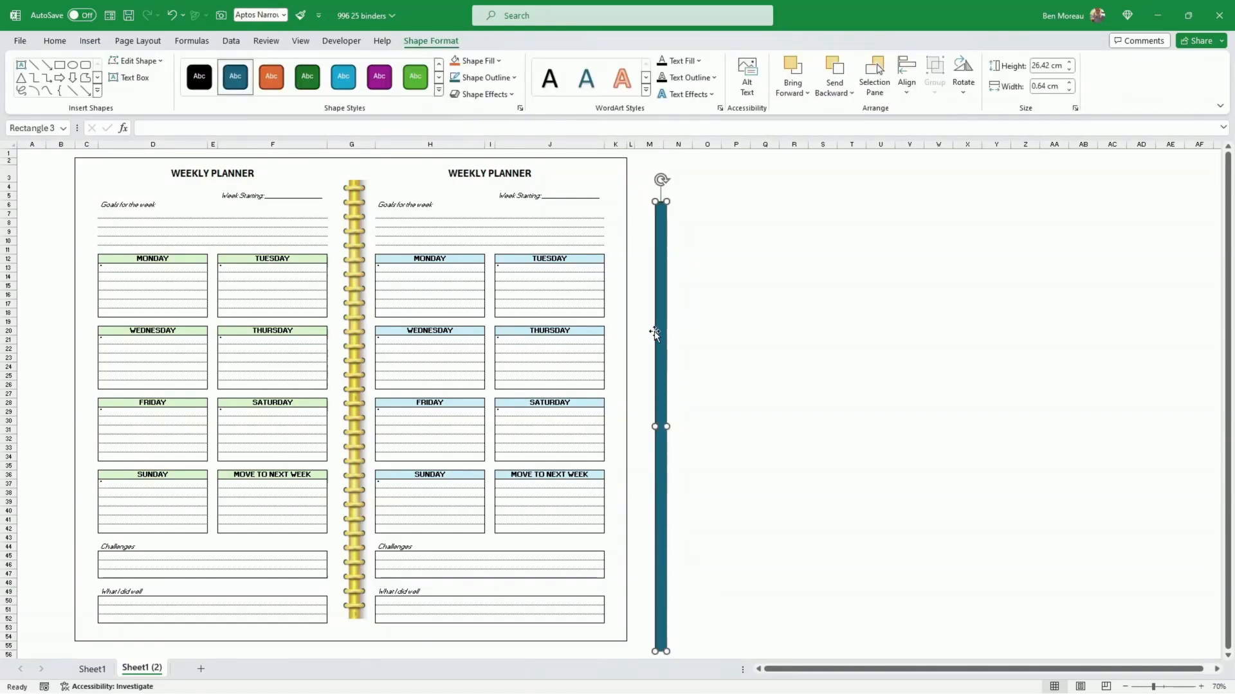
Step: Fill the narrow rectangle with the lightest grey shade of the white theme color
{"action": "left_click", "coordinate": [64, 43]}
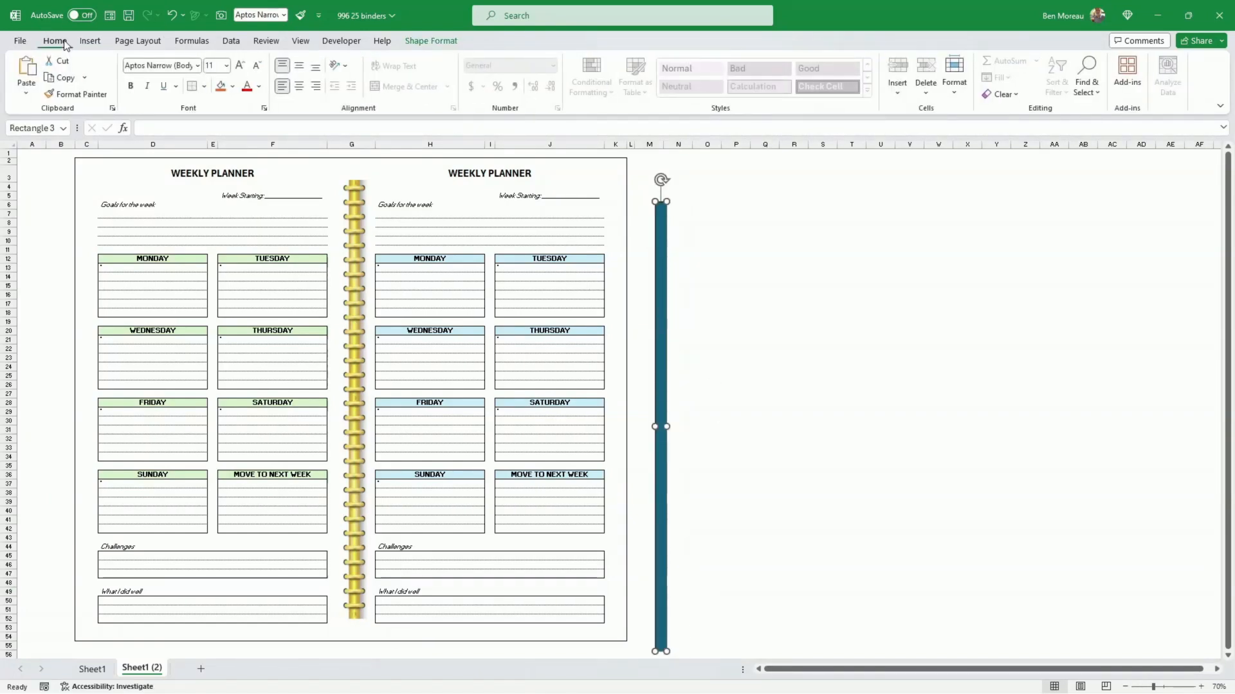
{"action": "left_click", "coordinate": [436, 43]}
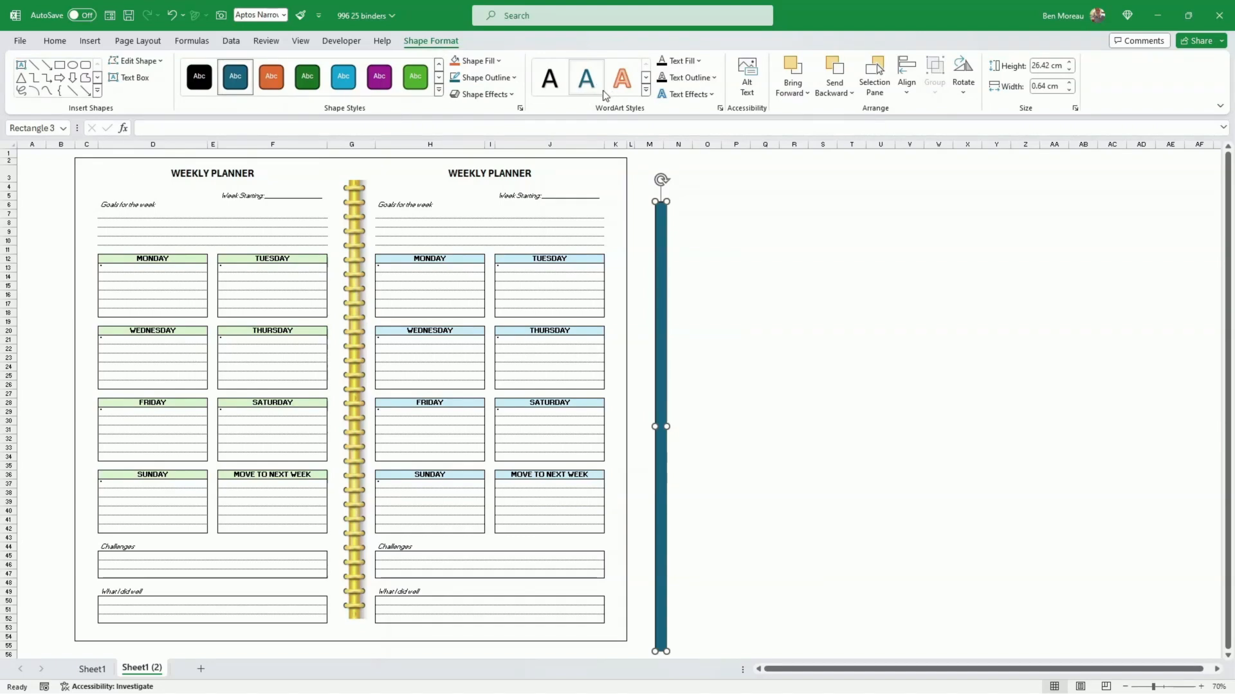
{"action": "left_click", "coordinate": [499, 62]}
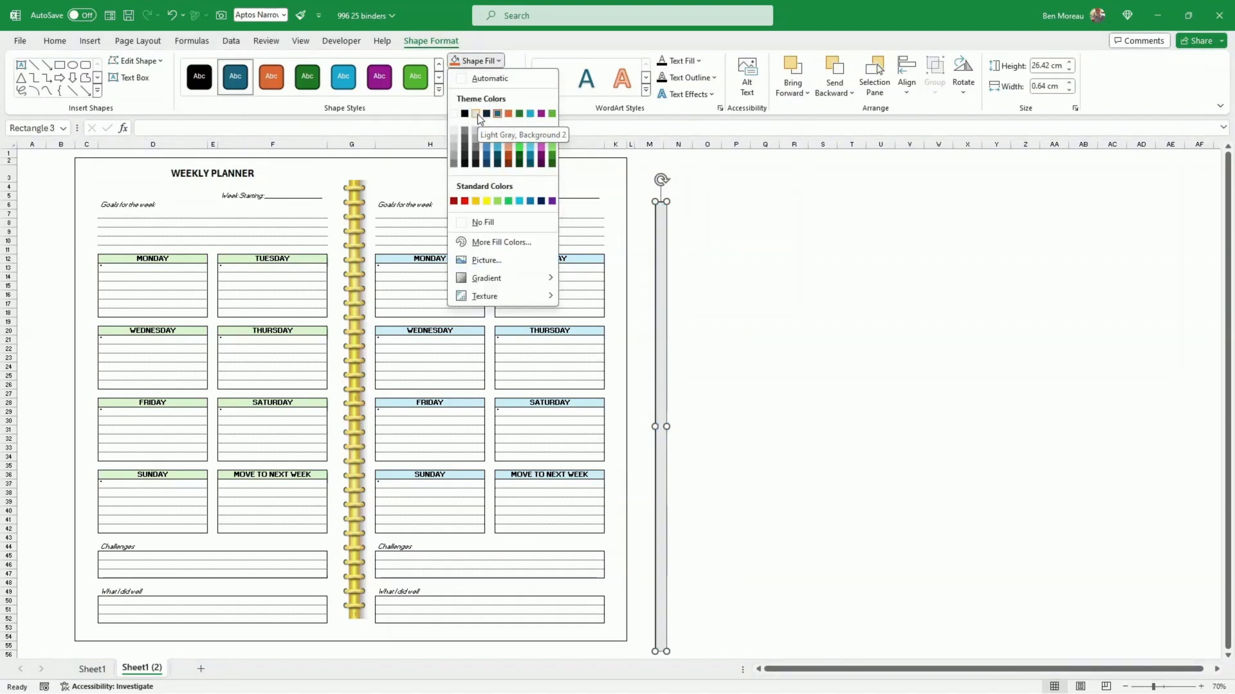
{"action": "left_click", "coordinate": [453, 130]}
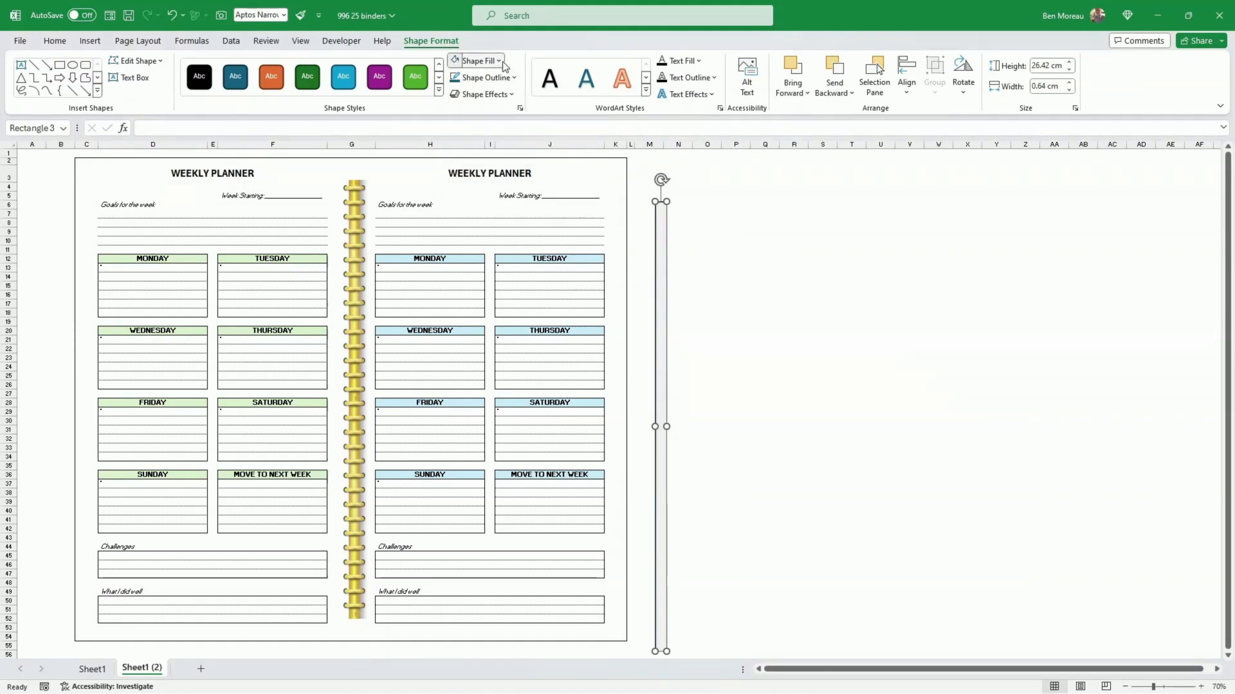
Step: Open the gradient fill variations for the narrow rectangle
{"action": "left_click", "coordinate": [478, 60]}
{"action": "mouse_move", "coordinate": [492, 279]}
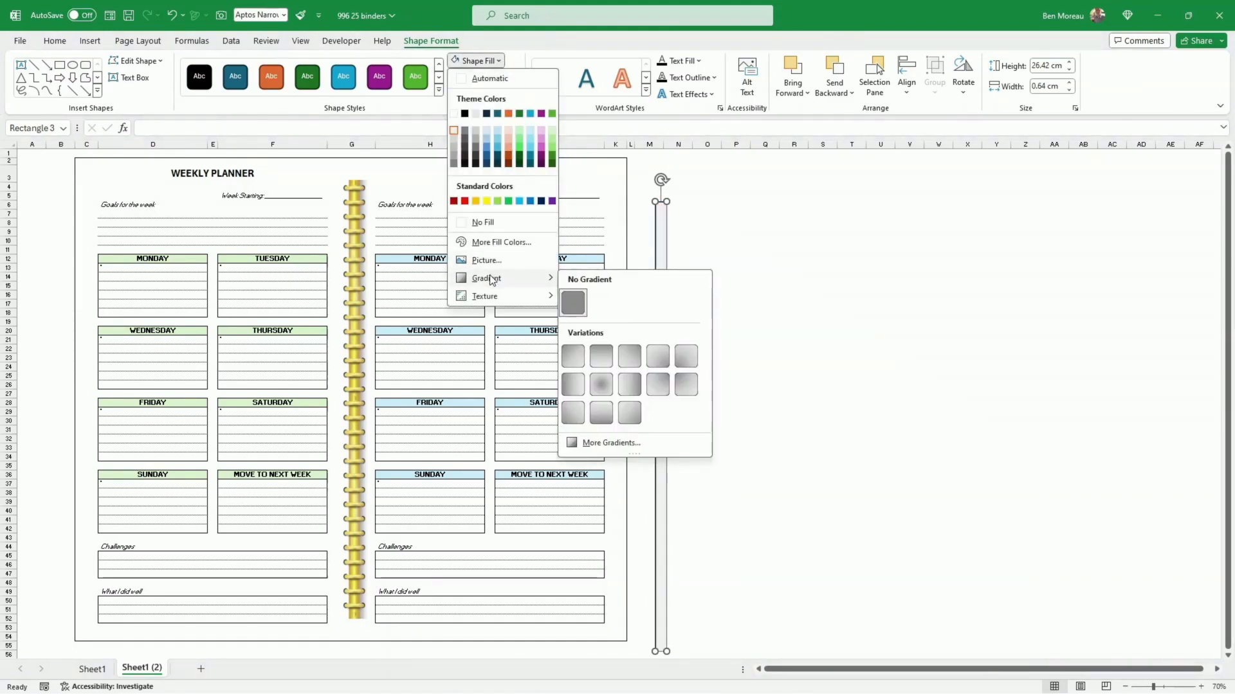
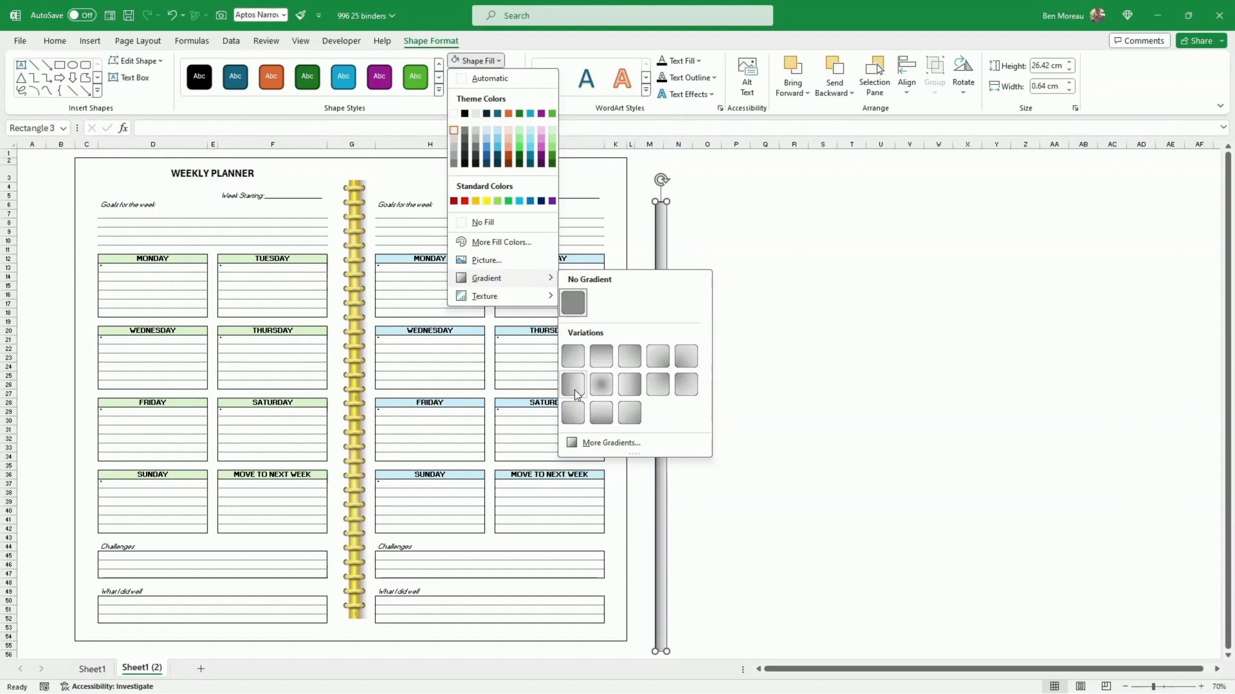
Step: Apply the Linear Right gradient variation to the narrow rectangle and set its outline to the white theme color
{"action": "left_click", "coordinate": [575, 385]}
{"action": "left_click", "coordinate": [733, 393]}
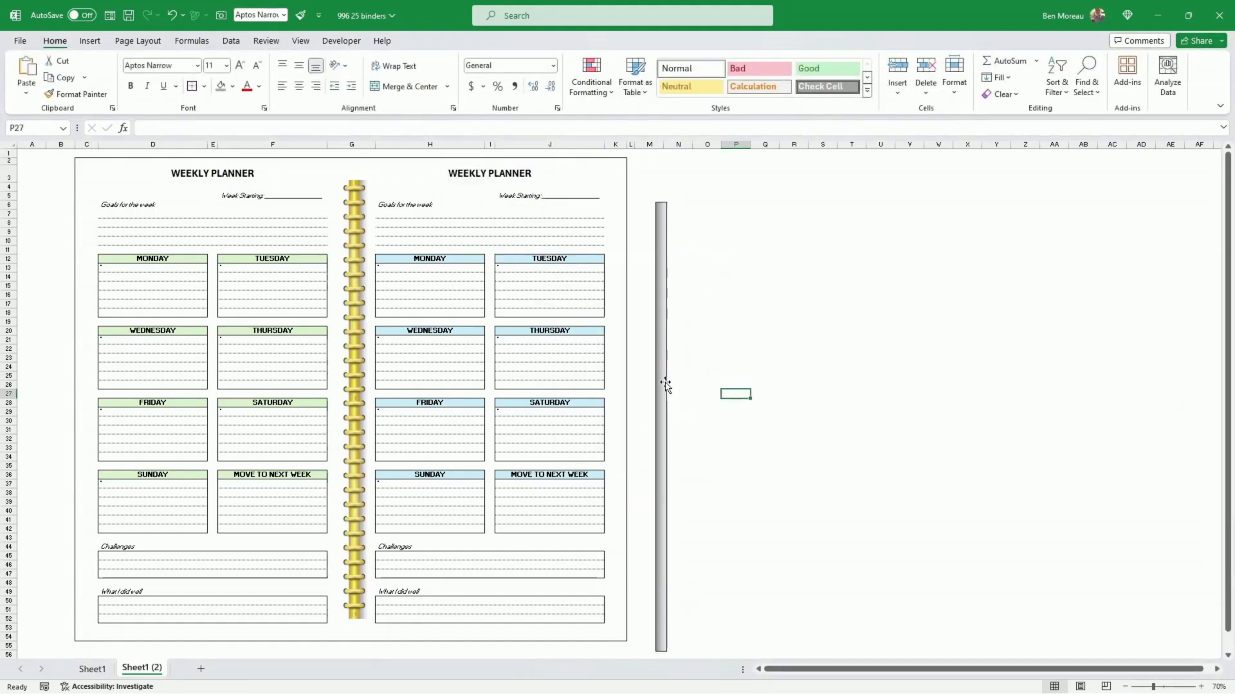
{"action": "left_click", "coordinate": [665, 384]}
{"action": "left_click", "coordinate": [514, 78]}
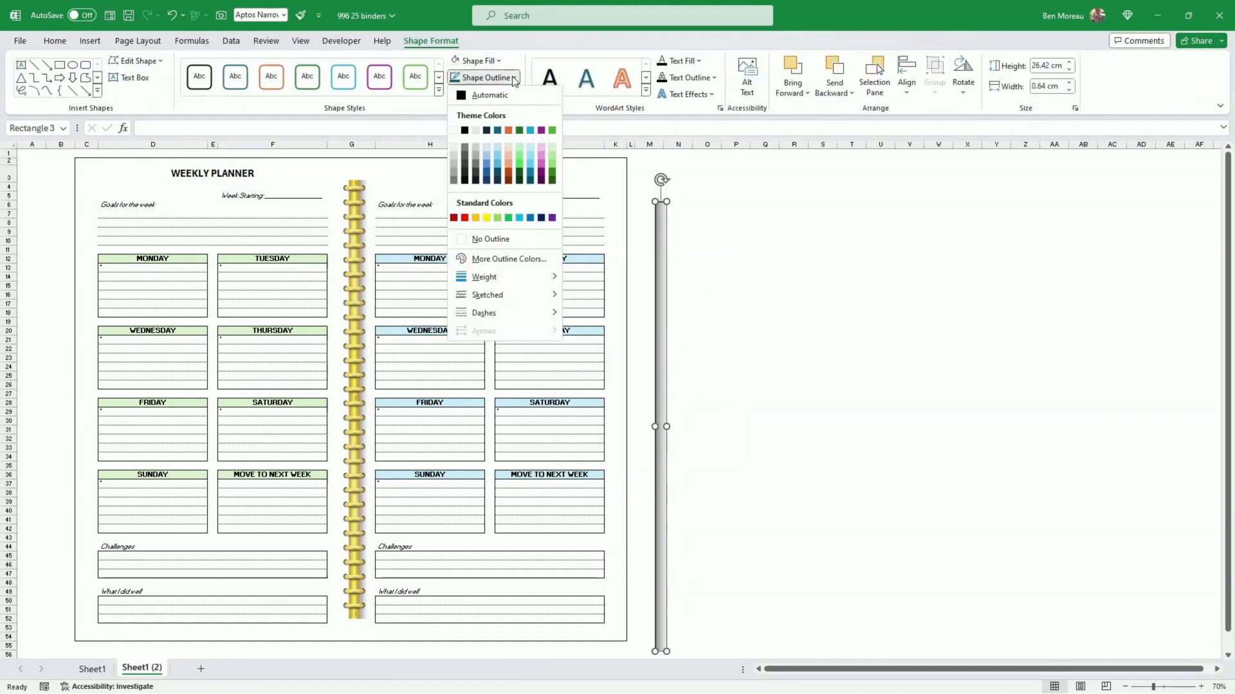
{"action": "left_click", "coordinate": [454, 130]}
{"action": "left_click", "coordinate": [727, 239]}
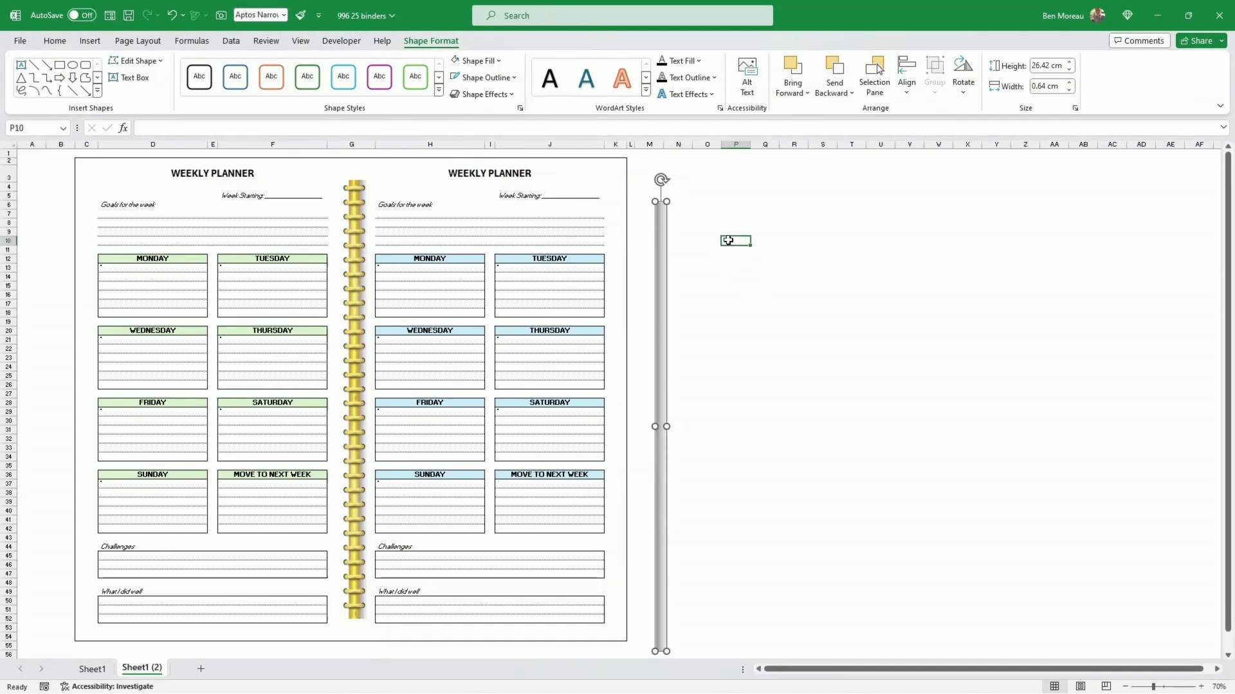
Step: Move the gradient rectangle against the second planner page's outer edge, with its top aligned to the page's top border
{"action": "left_click_drag", "start_coordinate": [666, 315], "coordinate": [631, 280]}
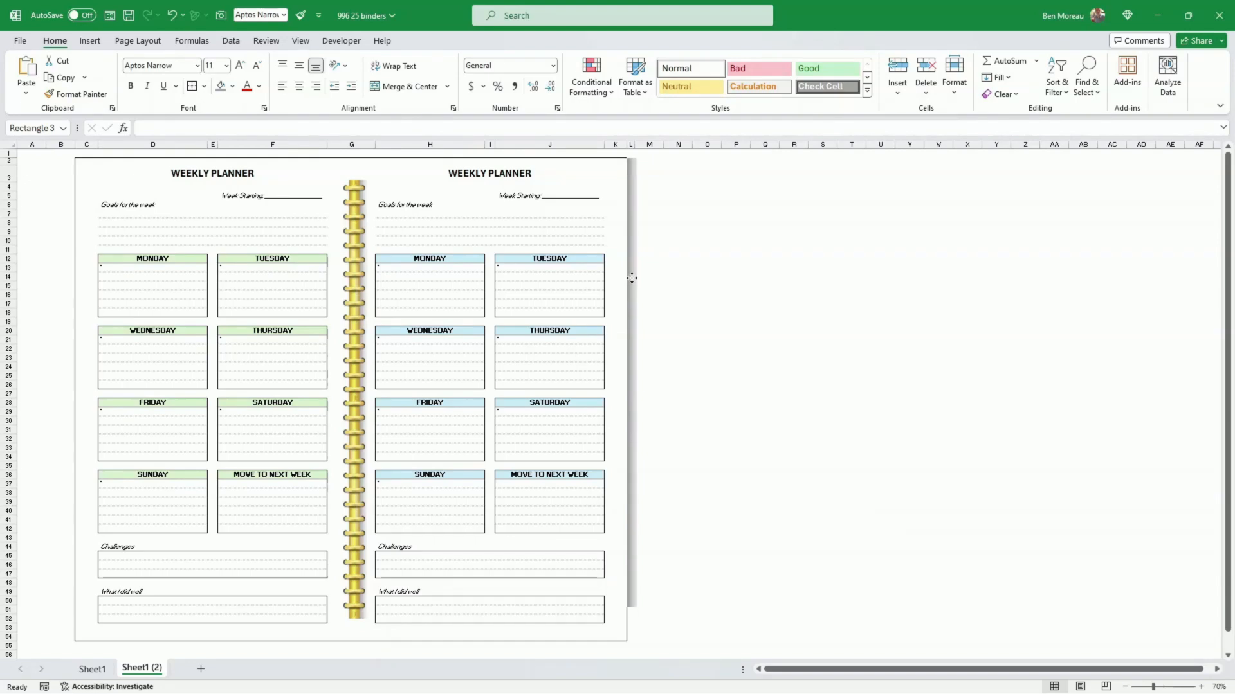
{"action": "left_click_drag", "start_coordinate": [632, 278], "coordinate": [632, 278]}
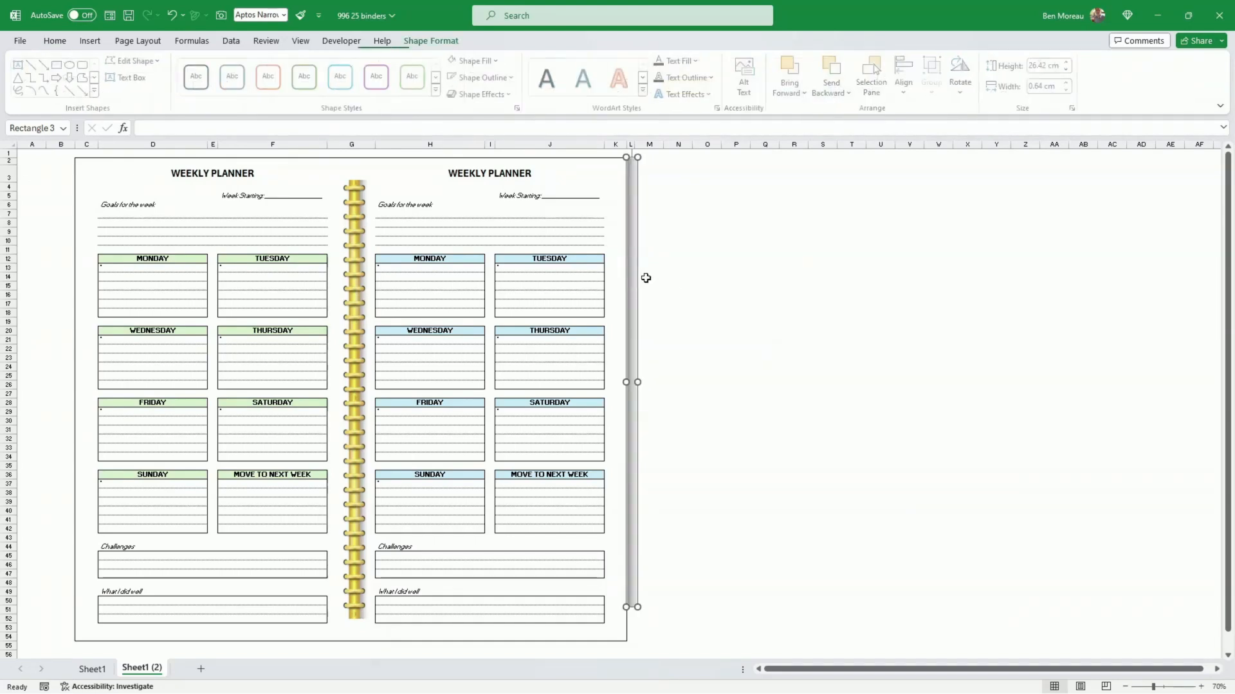
{"action": "left_click", "coordinate": [678, 277]}
Step: Stretch the side shadow rectangle downward until it reaches slightly past the page's bottom border into row 55
{"action": "scroll", "coordinate": [740, 368], "scroll_direction": "down", "scroll_amount": 2}
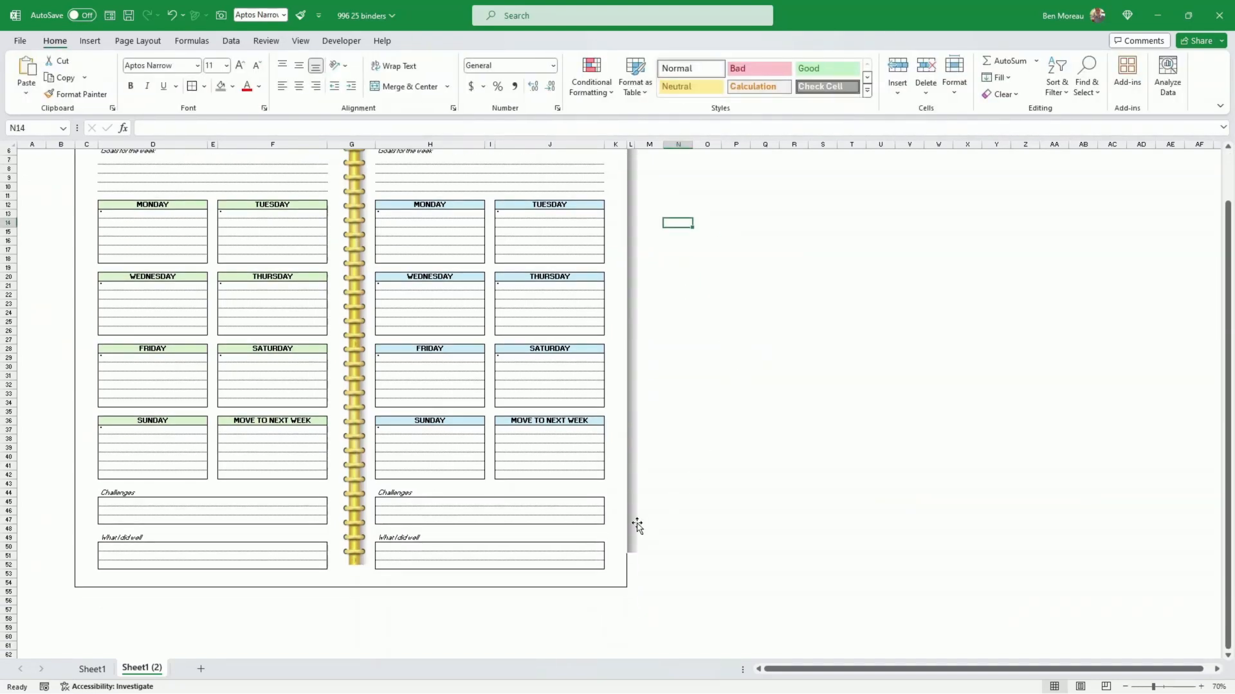
{"action": "left_click", "coordinate": [633, 553]}
{"action": "scroll", "coordinate": [840, 420], "scroll_direction": "up", "scroll_amount": 1}
{"action": "scroll", "coordinate": [840, 421], "scroll_direction": "up", "scroll_amount": 4}
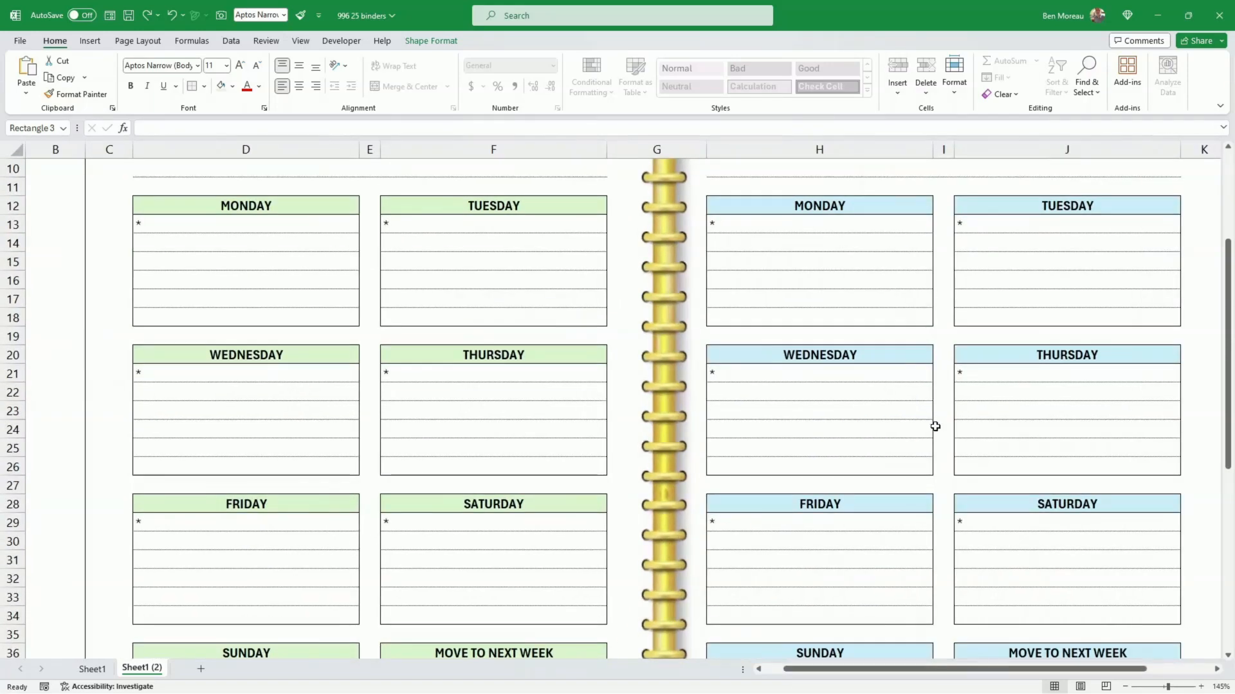
{"action": "left_click_drag", "start_coordinate": [854, 671], "coordinate": [920, 671]}
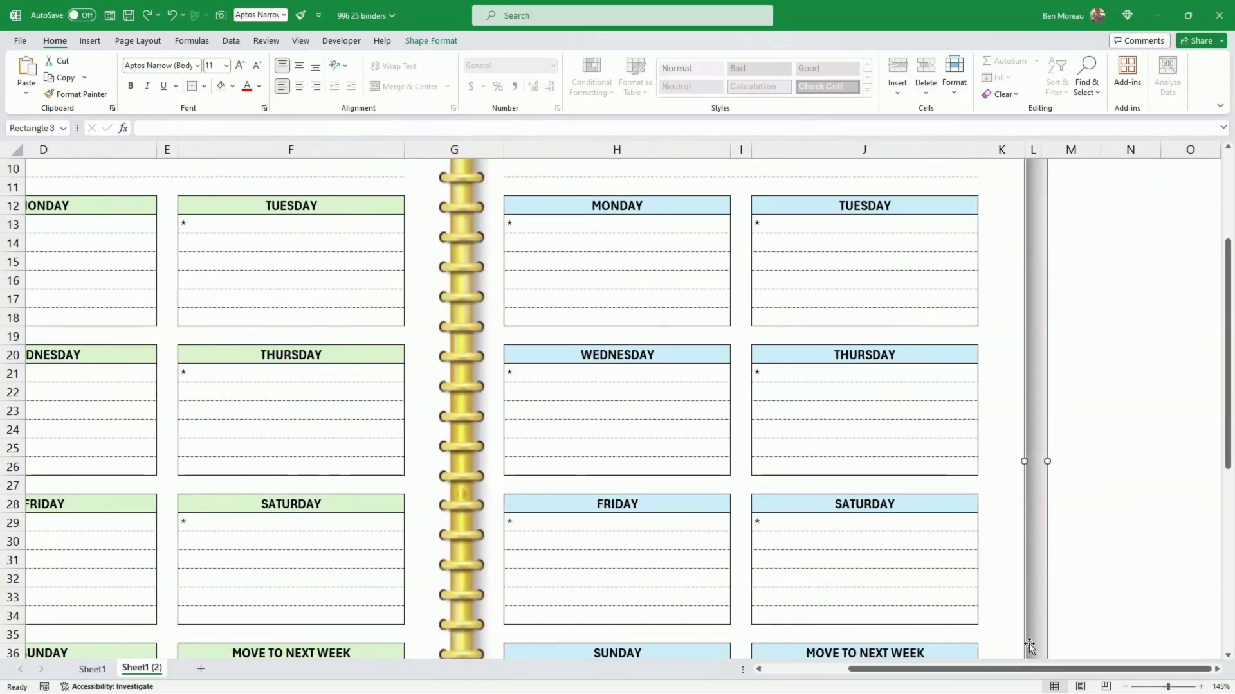
{"action": "scroll", "coordinate": [1029, 566], "scroll_direction": "down", "scroll_amount": 3}
{"action": "scroll", "coordinate": [1041, 548], "scroll_direction": "down", "scroll_amount": 4}
{"action": "left_click", "coordinate": [1044, 557]}
{"action": "left_click", "coordinate": [1041, 535]}
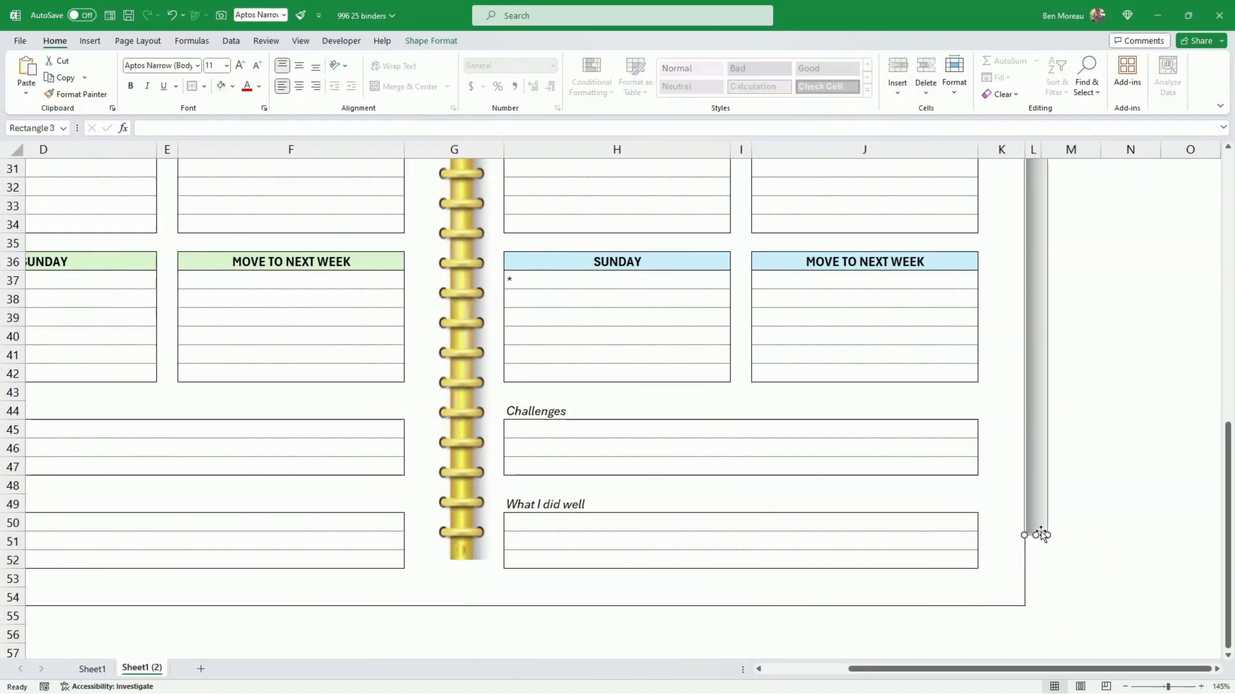
{"action": "left_click_drag", "start_coordinate": [1035, 536], "coordinate": [1038, 612]}
{"action": "left_click", "coordinate": [1074, 581]}
Step: Duplicate the side shadow rectangle and move the copy over column H of the second planner page
{"action": "scroll", "coordinate": [1090, 543], "scroll_direction": "up", "scroll_amount": 7}
{"action": "scroll", "coordinate": [1090, 542], "scroll_direction": "up", "scroll_amount": 3}
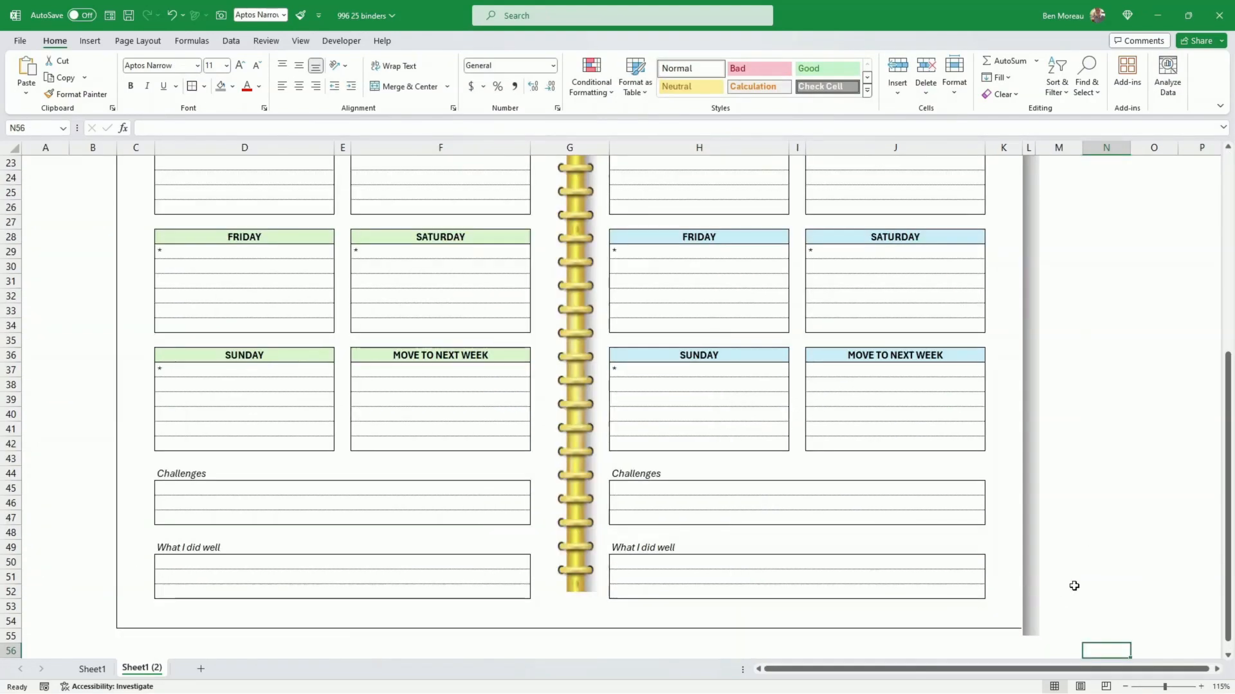
{"action": "left_click", "coordinate": [1075, 586]}
{"action": "scroll", "coordinate": [1072, 576], "scroll_direction": "up", "scroll_amount": 8}
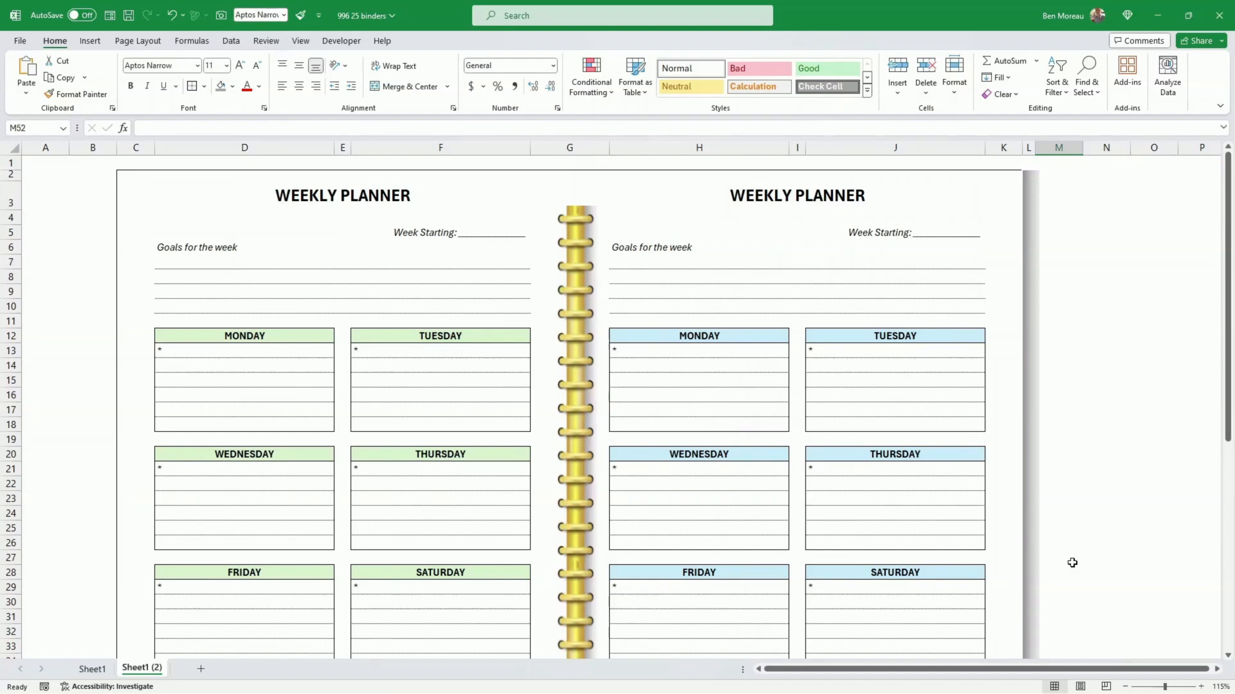
{"action": "scroll", "coordinate": [1072, 562], "scroll_direction": "down", "scroll_amount": 9}
{"action": "scroll", "coordinate": [1054, 551], "scroll_direction": "down", "scroll_amount": 2}
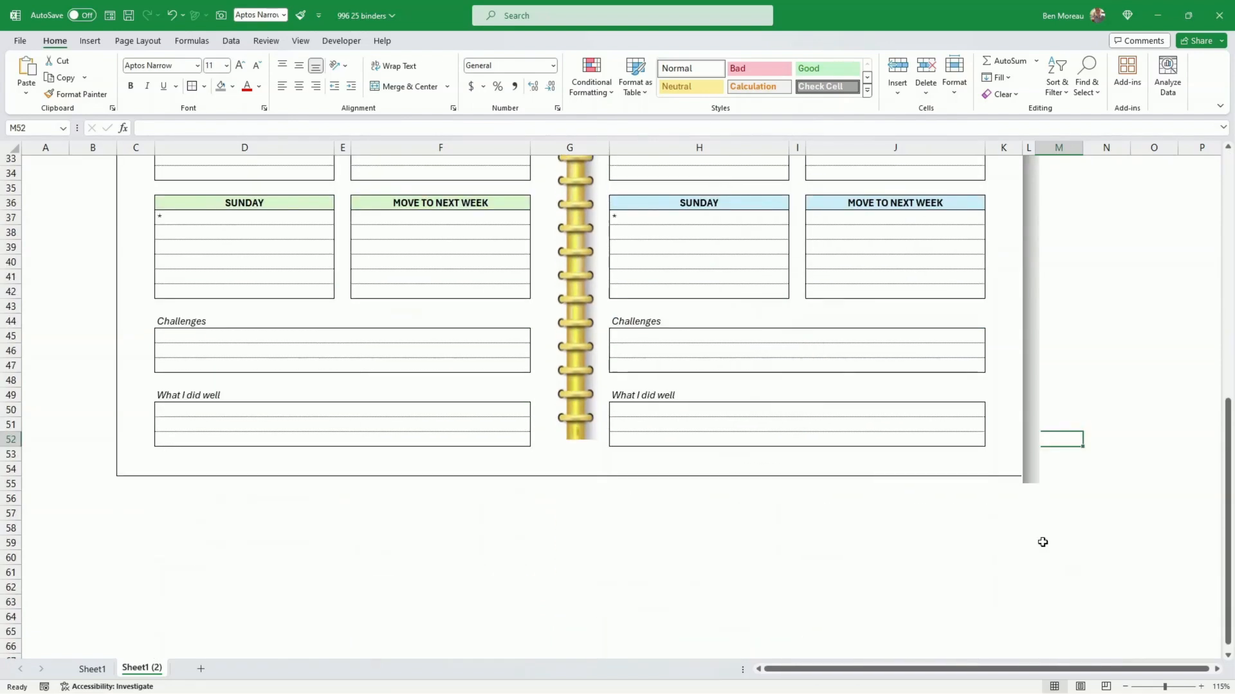
{"action": "left_click", "coordinate": [1029, 442]}
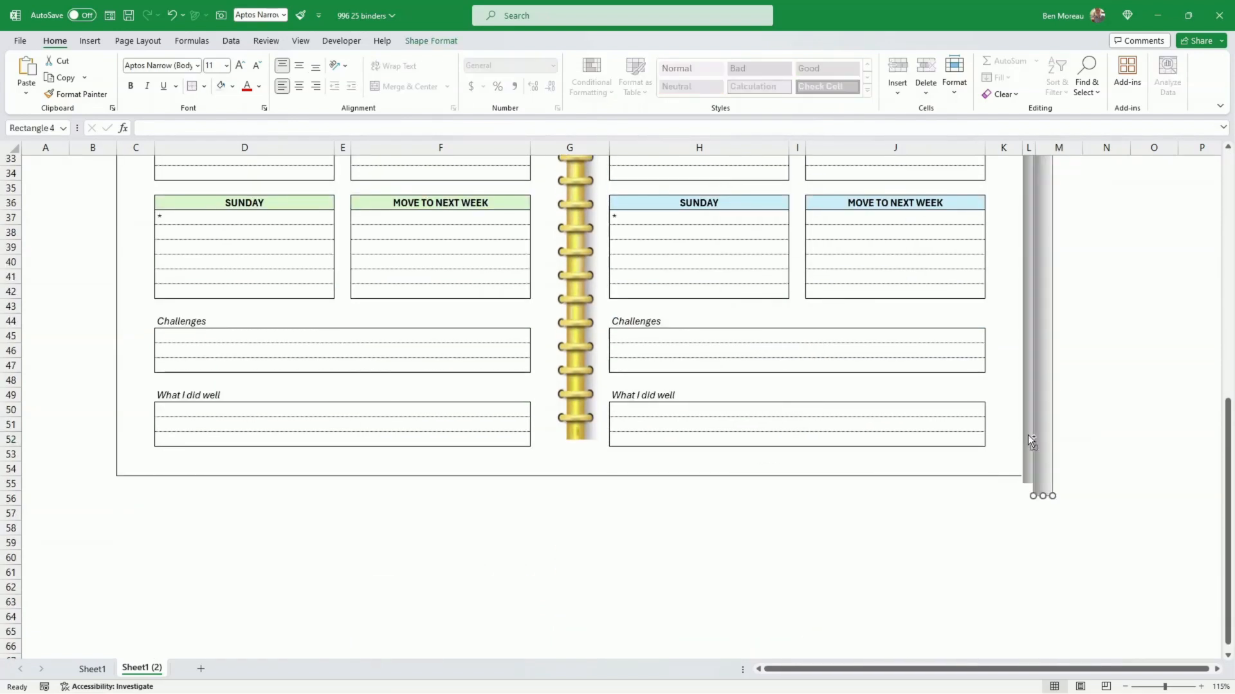
{"action": "left_click_drag", "start_coordinate": [1032, 444], "coordinate": [680, 612]}
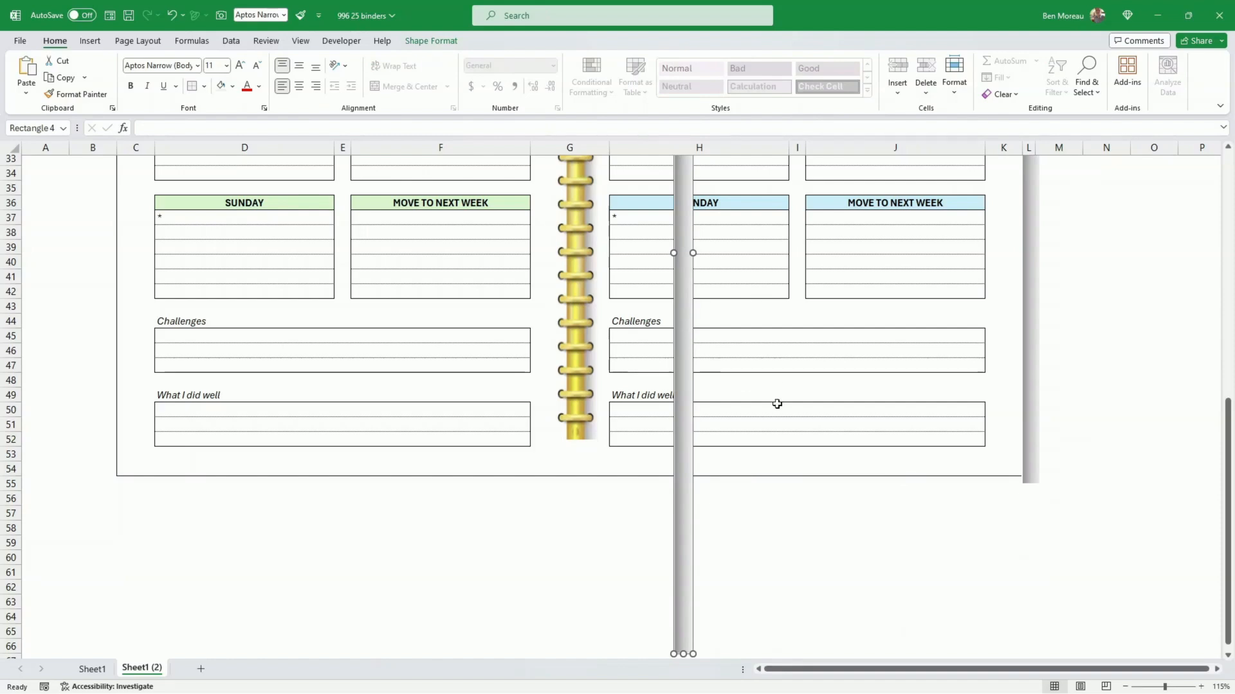
Step: Rotate the copied shadow rectangle to horizontal and place it directly under the page's bottom border in row 55
{"action": "scroll", "coordinate": [781, 408], "scroll_direction": "down", "scroll_amount": 1}
{"action": "scroll", "coordinate": [682, 426], "scroll_direction": "up", "scroll_amount": 2}
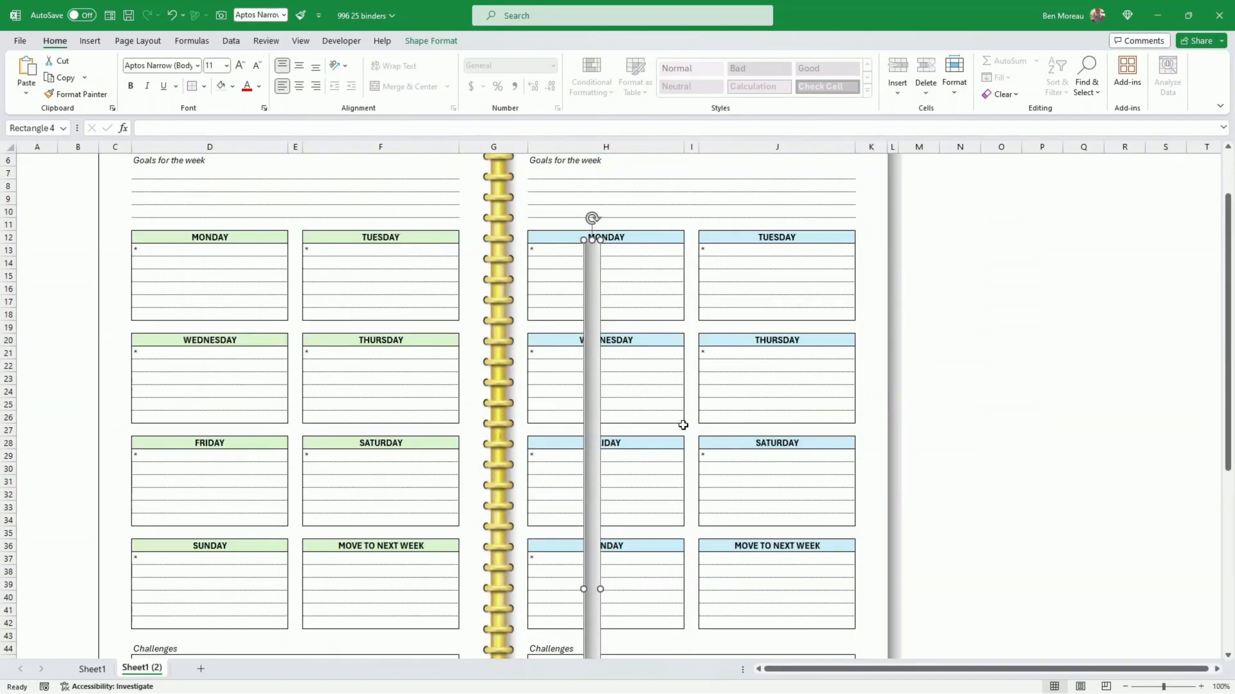
{"action": "left_click_drag", "start_coordinate": [590, 217], "coordinate": [841, 584]}
{"action": "scroll", "coordinate": [926, 499], "scroll_direction": "down", "scroll_amount": 4}
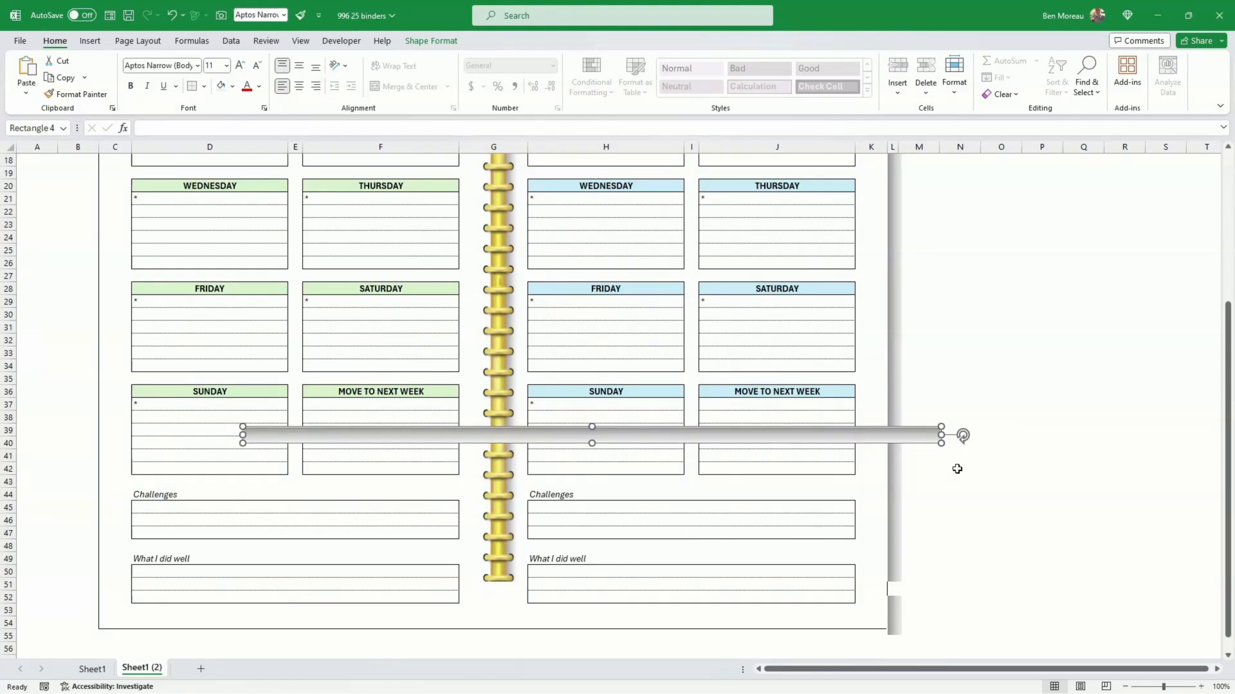
{"action": "left_click_drag", "start_coordinate": [736, 437], "coordinate": [600, 641]}
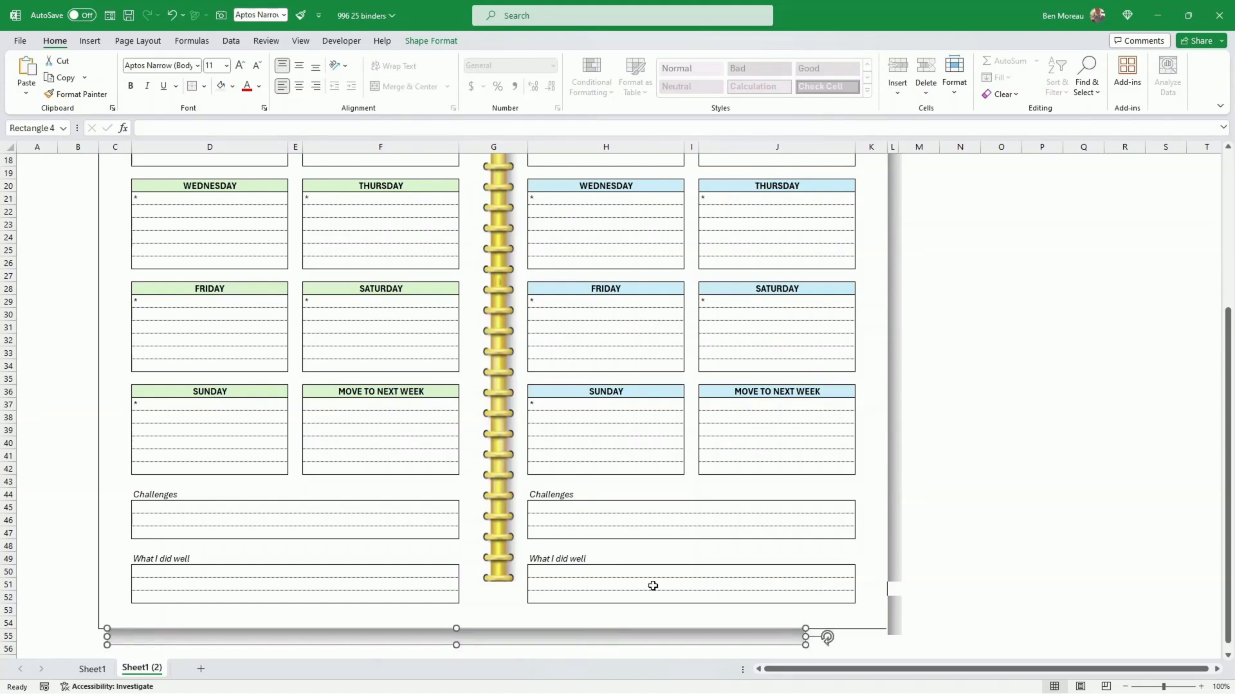
Step: Lengthen the bottom shadow rectangle to about 32.42 cm so that its end reaches the side shadow
{"action": "scroll", "coordinate": [714, 538], "scroll_direction": "up", "scroll_amount": 1}
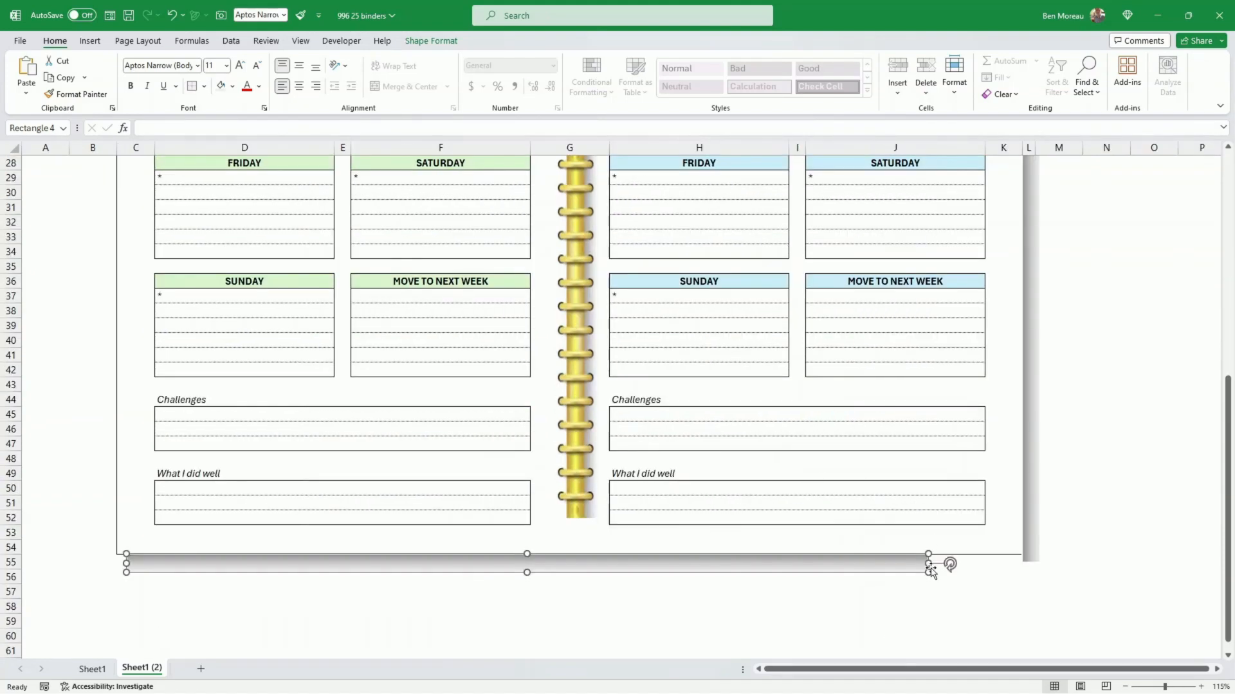
{"action": "left_click_drag", "start_coordinate": [924, 564], "coordinate": [1033, 564]}
{"action": "left_click", "coordinate": [1090, 512]}
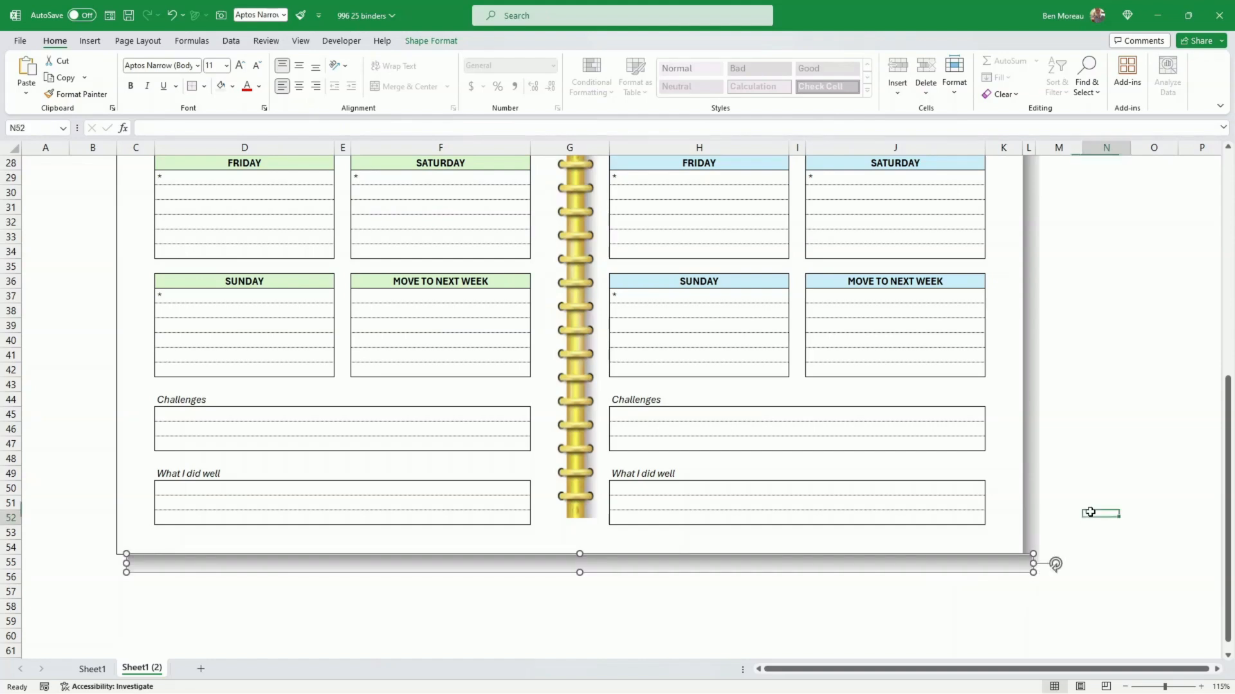
Step: Remove the outline from the bottom shadow rectangle
{"action": "left_click", "coordinate": [1039, 569]}
{"action": "left_click", "coordinate": [431, 42]}
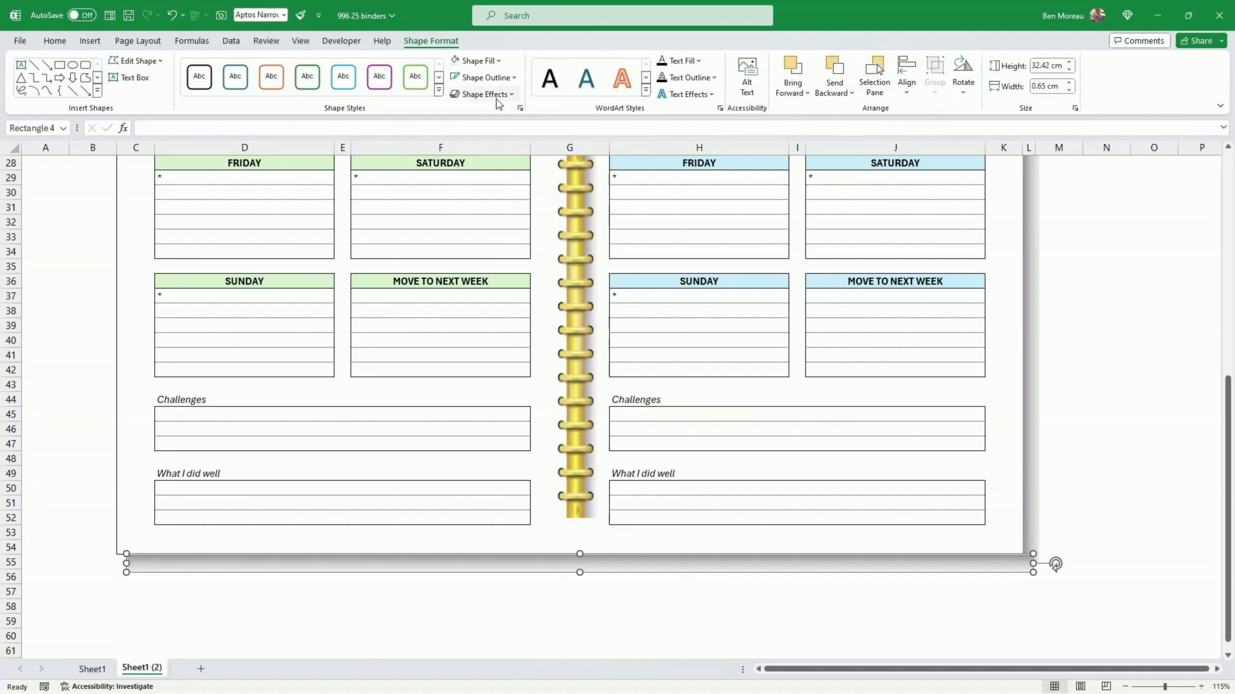
{"action": "left_click", "coordinate": [485, 78]}
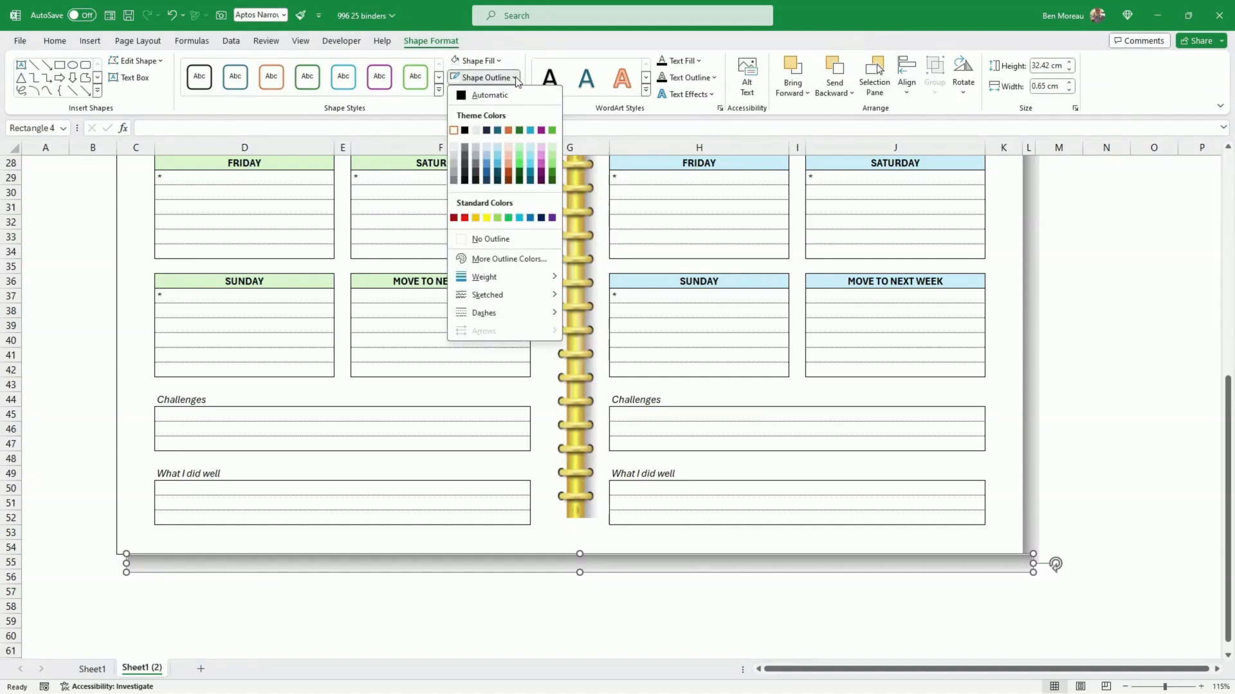
{"action": "left_click", "coordinate": [496, 239]}
{"action": "left_click", "coordinate": [1105, 399]}
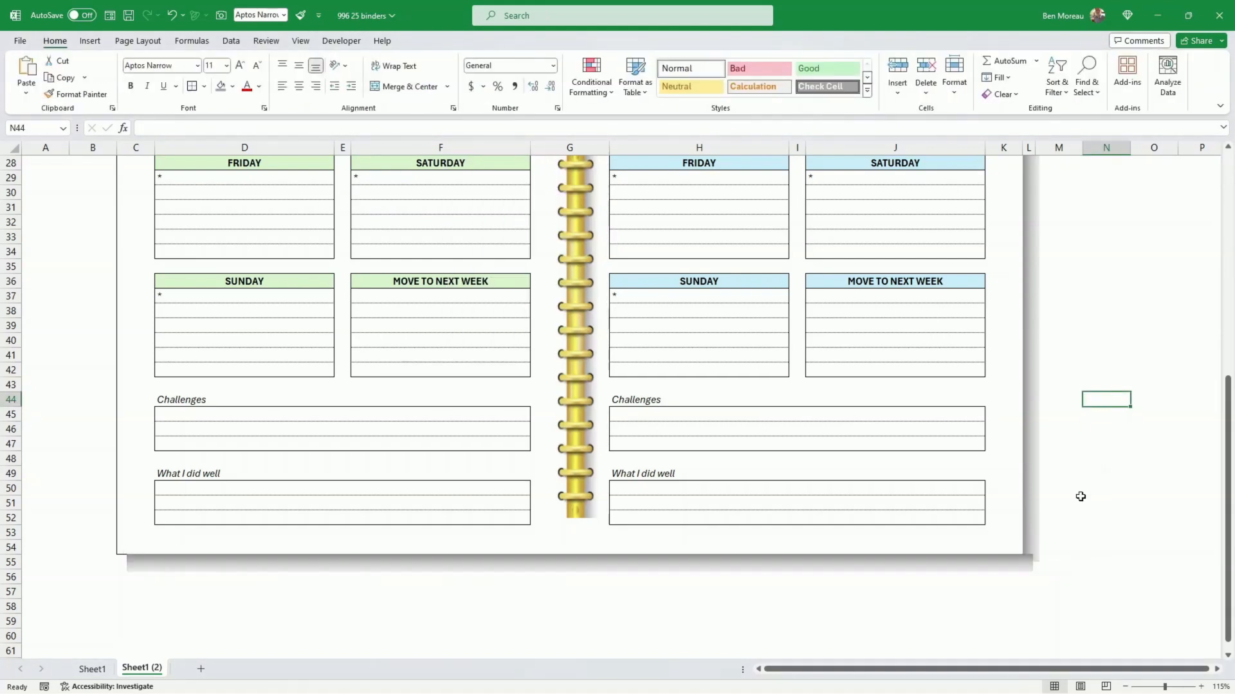
Step: Extend the bottom shadow rectangle slightly to about 32.59 cm so that its end lines up with the side shadow's outer edge
{"action": "scroll", "coordinate": [1081, 496], "scroll_direction": "down", "scroll_amount": 3}
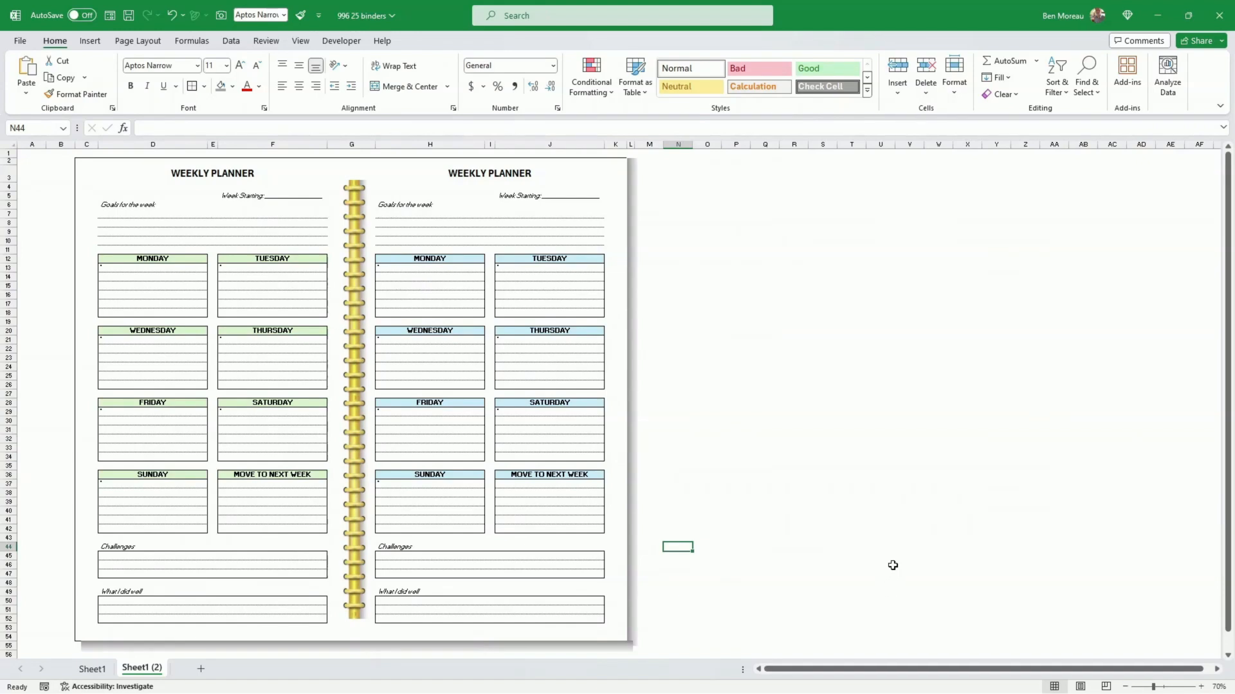
{"action": "left_click", "coordinate": [629, 651]}
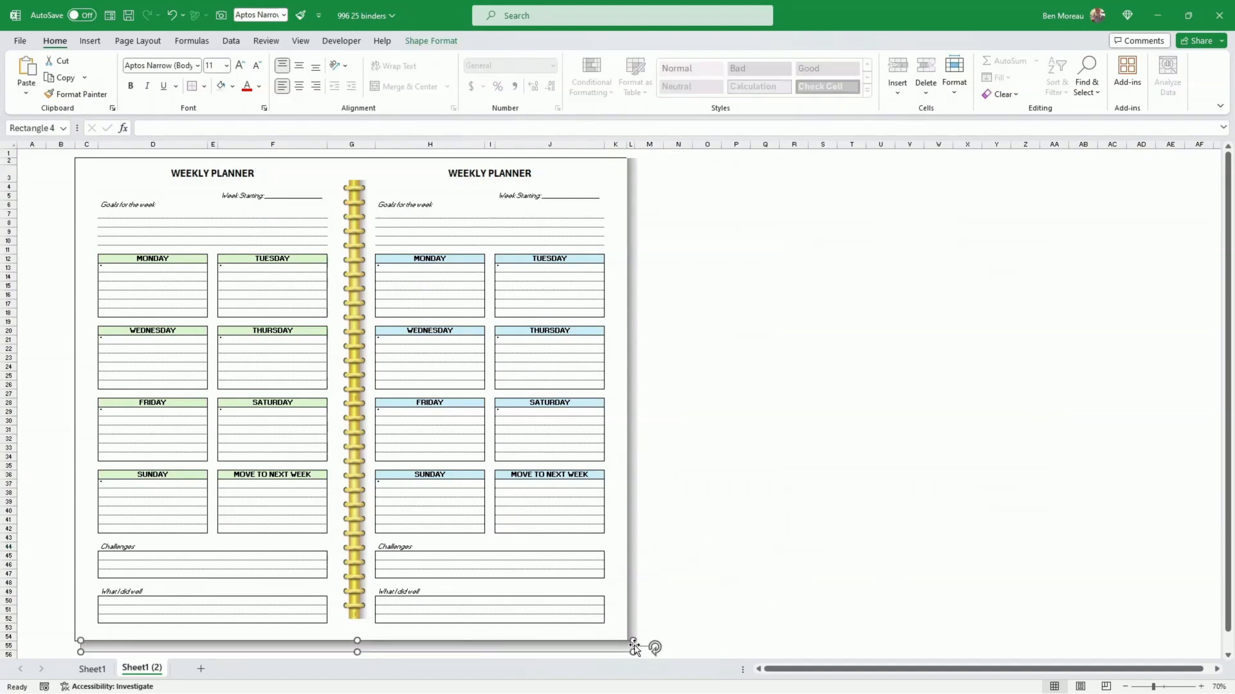
{"action": "left_click", "coordinate": [678, 603]}
{"action": "left_click", "coordinate": [630, 650]}
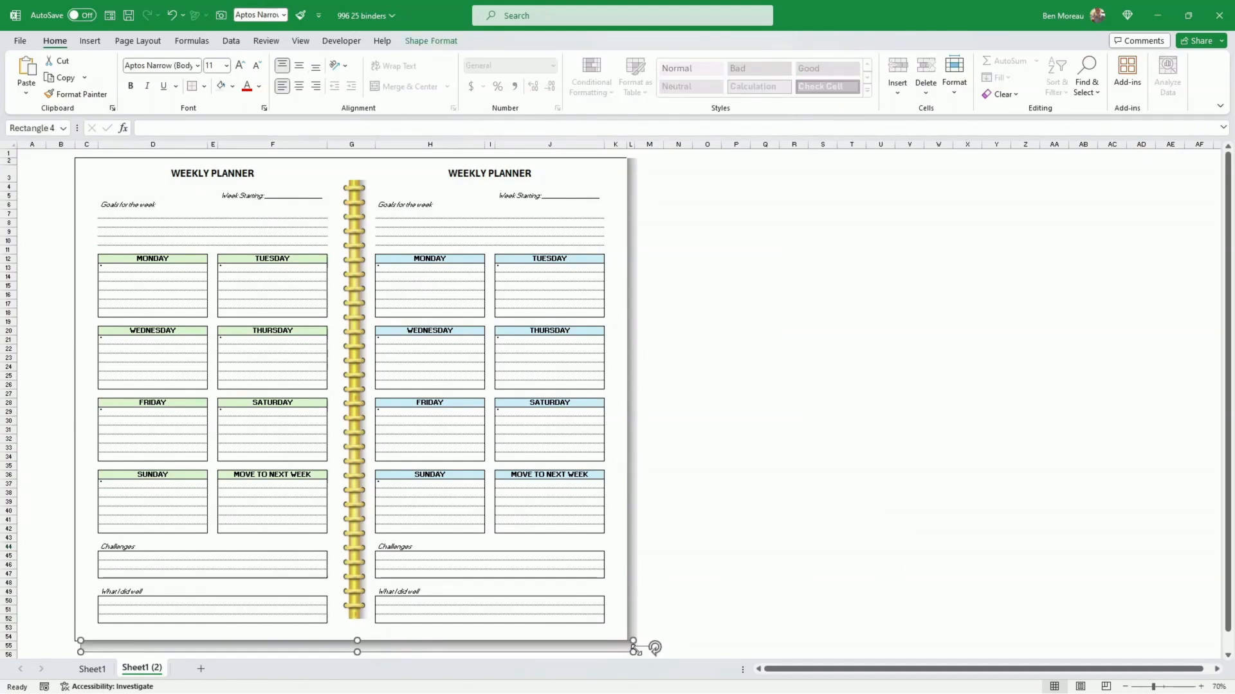
{"action": "scroll", "coordinate": [703, 597], "scroll_direction": "up", "scroll_amount": 1}
{"action": "left_click", "coordinate": [783, 543]}
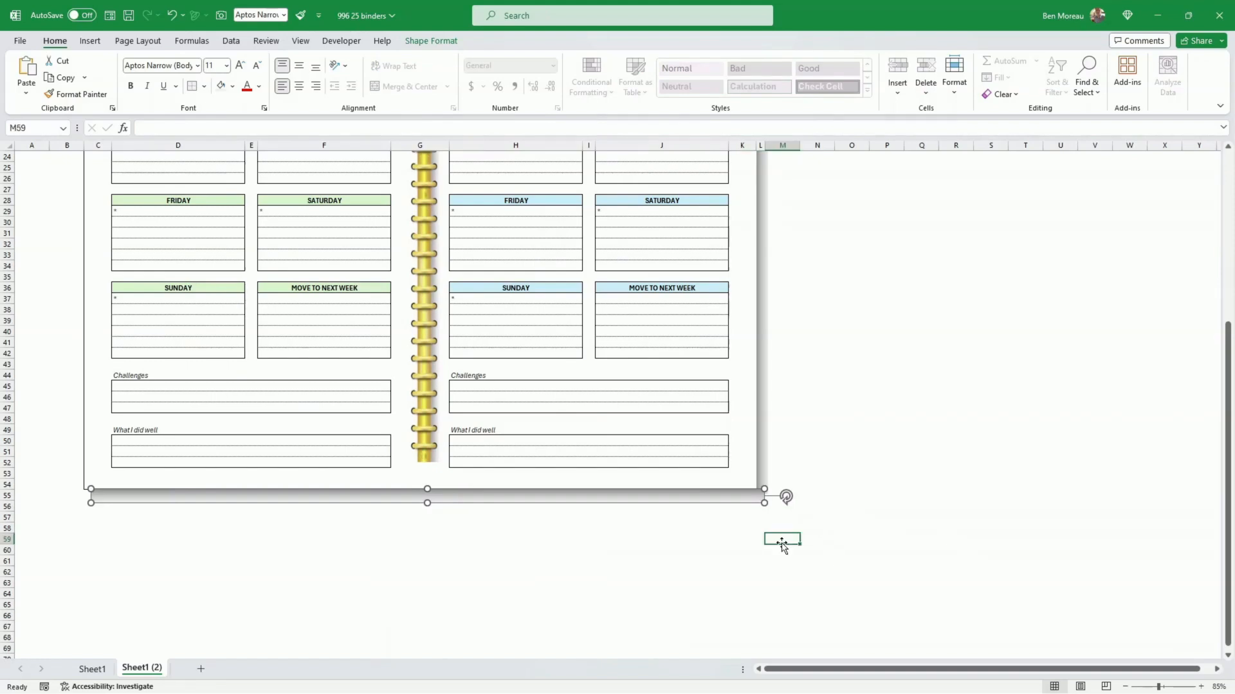
{"action": "scroll", "coordinate": [812, 532], "scroll_direction": "up", "scroll_amount": 1}
{"action": "scroll", "coordinate": [811, 531], "scroll_direction": "up", "scroll_amount": 1}
{"action": "left_click", "coordinate": [878, 604]}
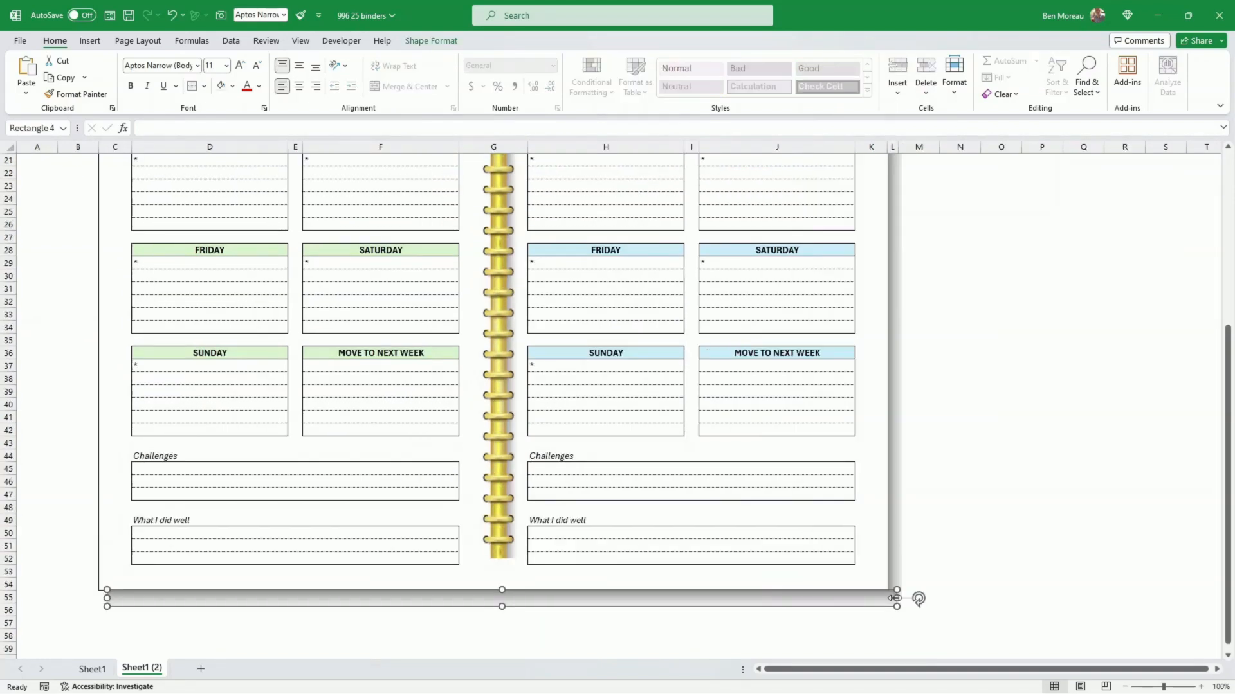
{"action": "left_click_drag", "start_coordinate": [896, 597], "coordinate": [897, 597]}
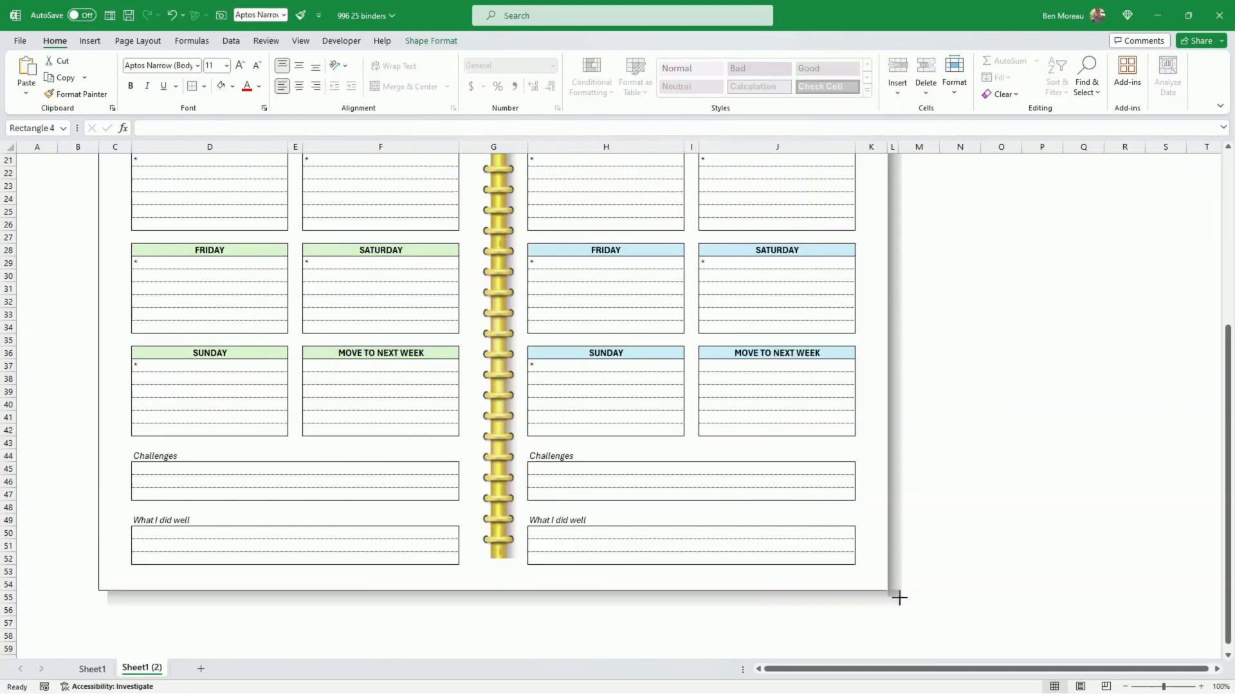
{"action": "left_click", "coordinate": [941, 571]}
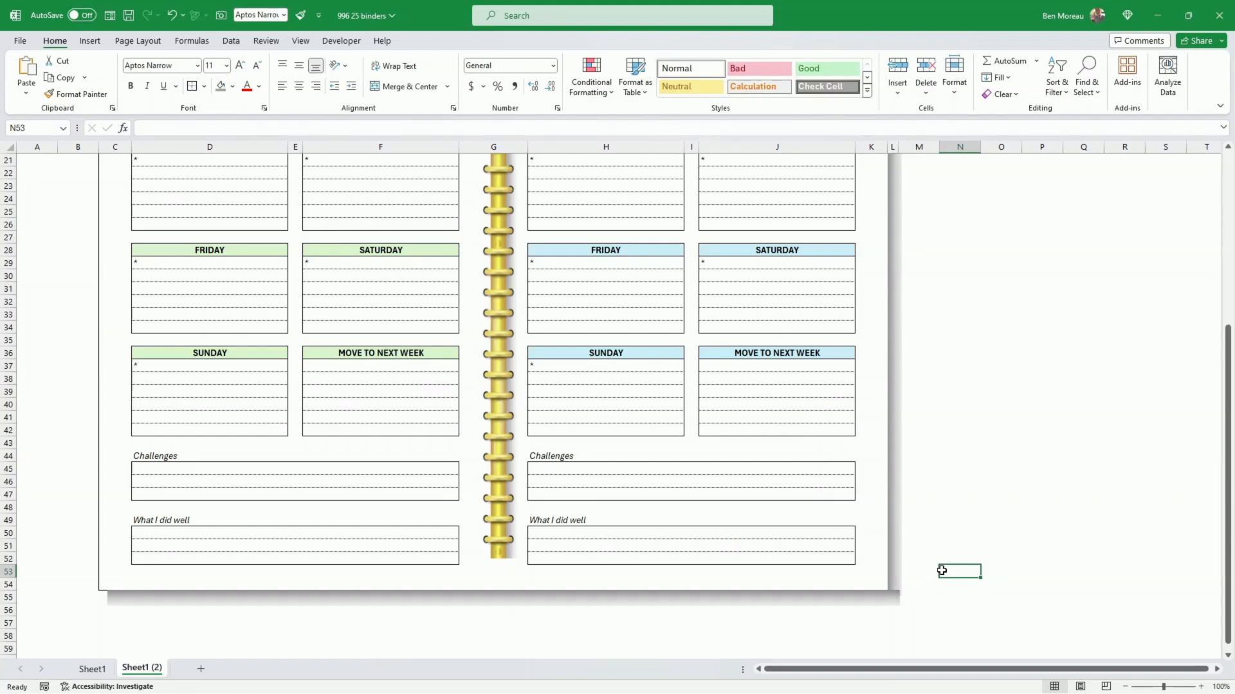
Step: Fill the bottom shadow rectangle with White, Background 1, Darker 5% and apply the Linear Right gradient variation to it
{"action": "scroll", "coordinate": [942, 570], "scroll_direction": "down", "scroll_amount": 2, "text": "ctrl"}
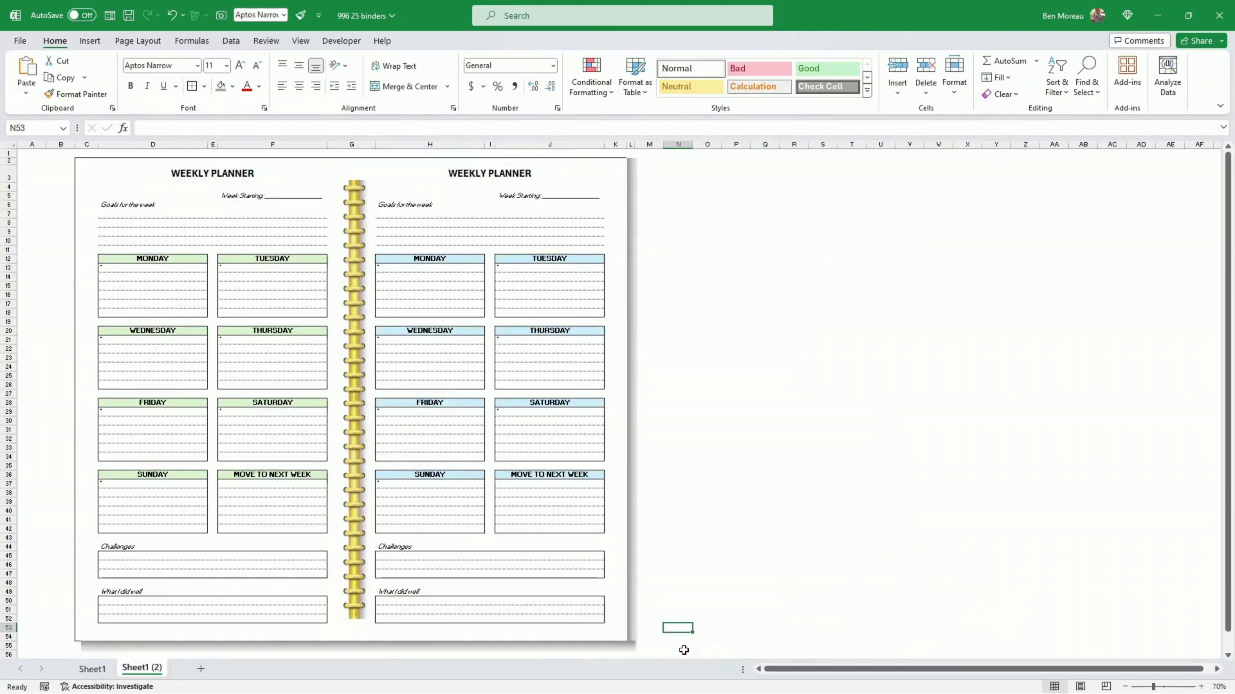
{"action": "left_click", "coordinate": [631, 645]}
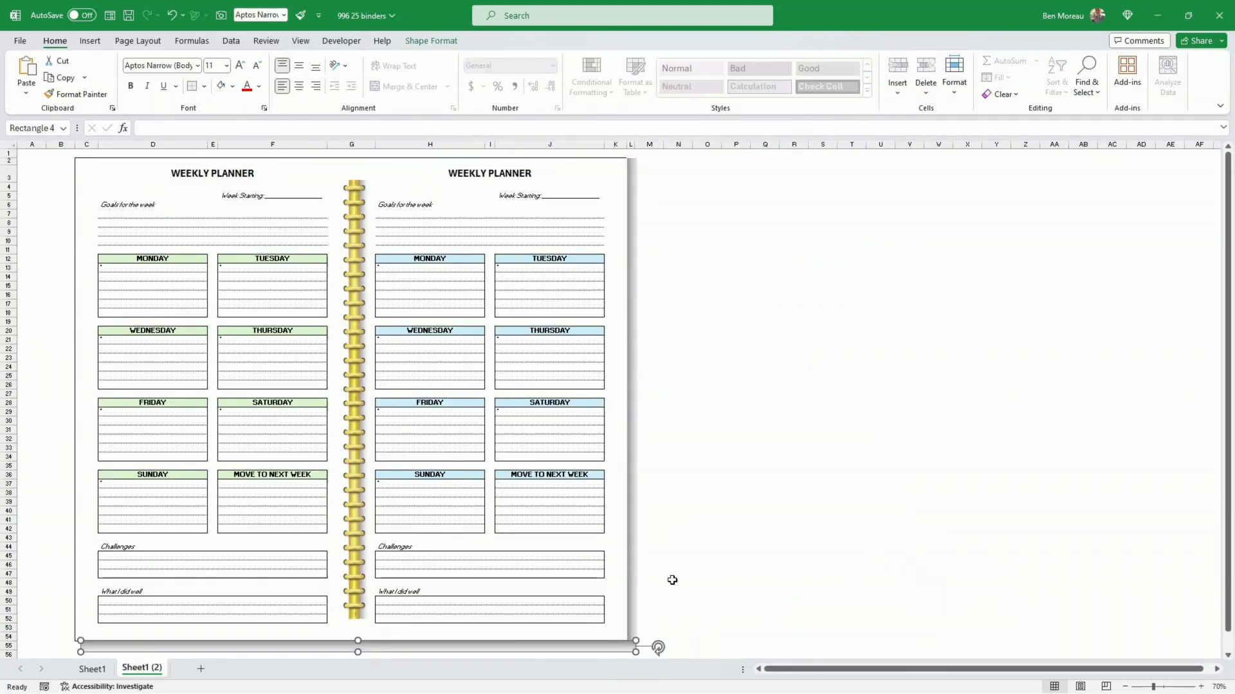
{"action": "left_click", "coordinate": [437, 41]}
{"action": "left_click", "coordinate": [499, 60]}
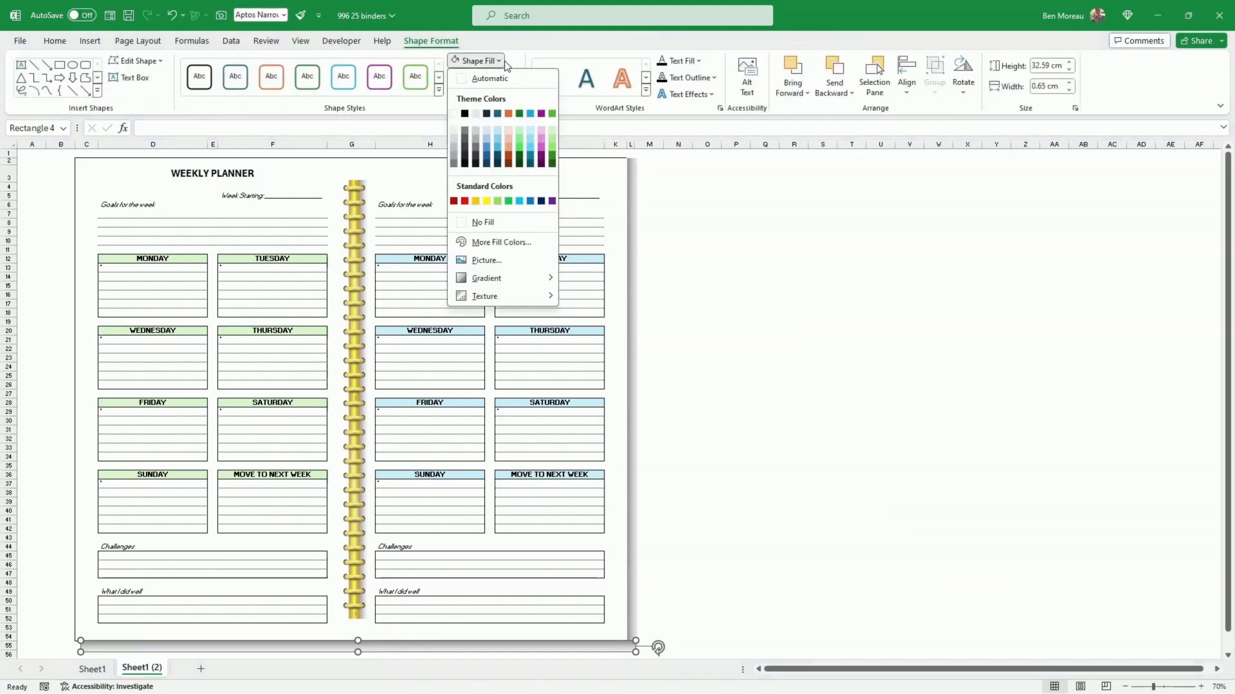
{"action": "left_click", "coordinate": [453, 136]}
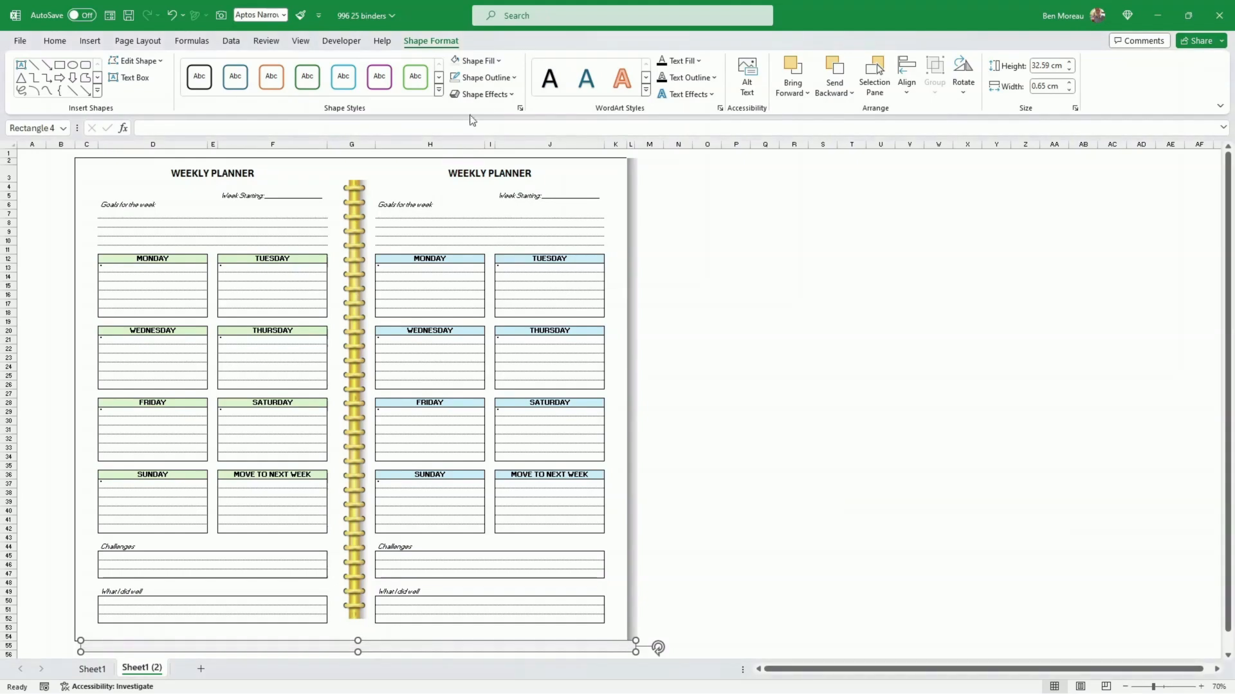
{"action": "left_click", "coordinate": [500, 62]}
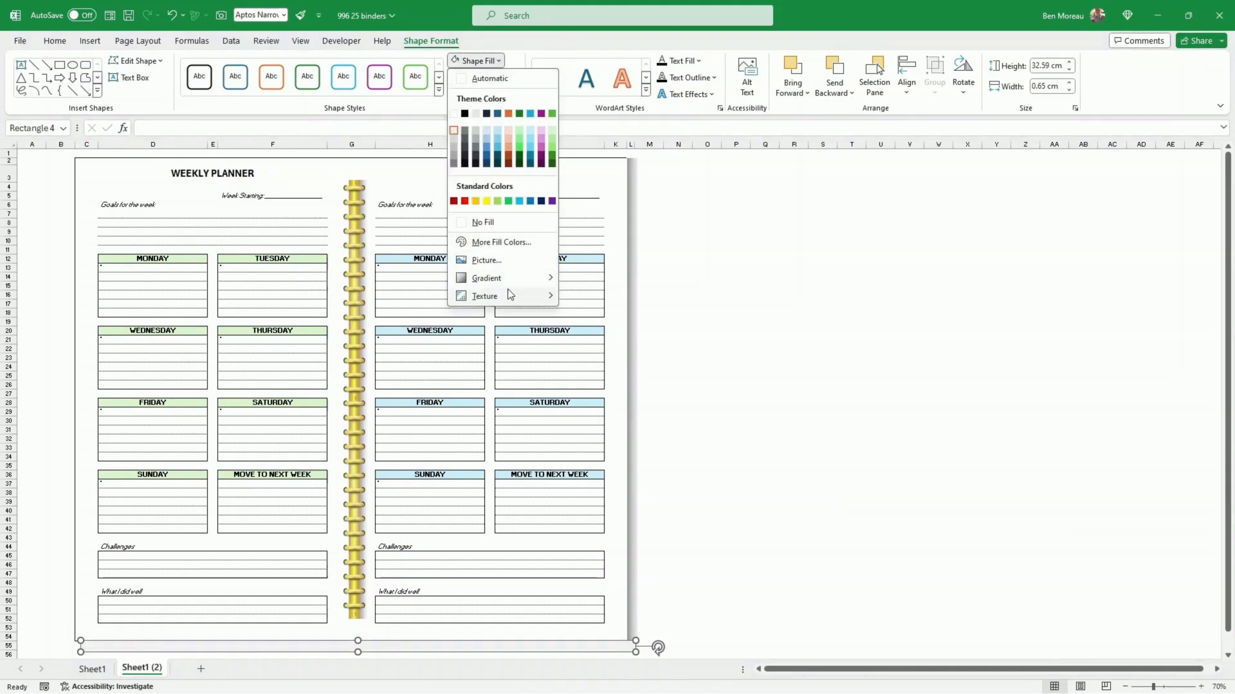
{"action": "mouse_move", "coordinate": [508, 281]}
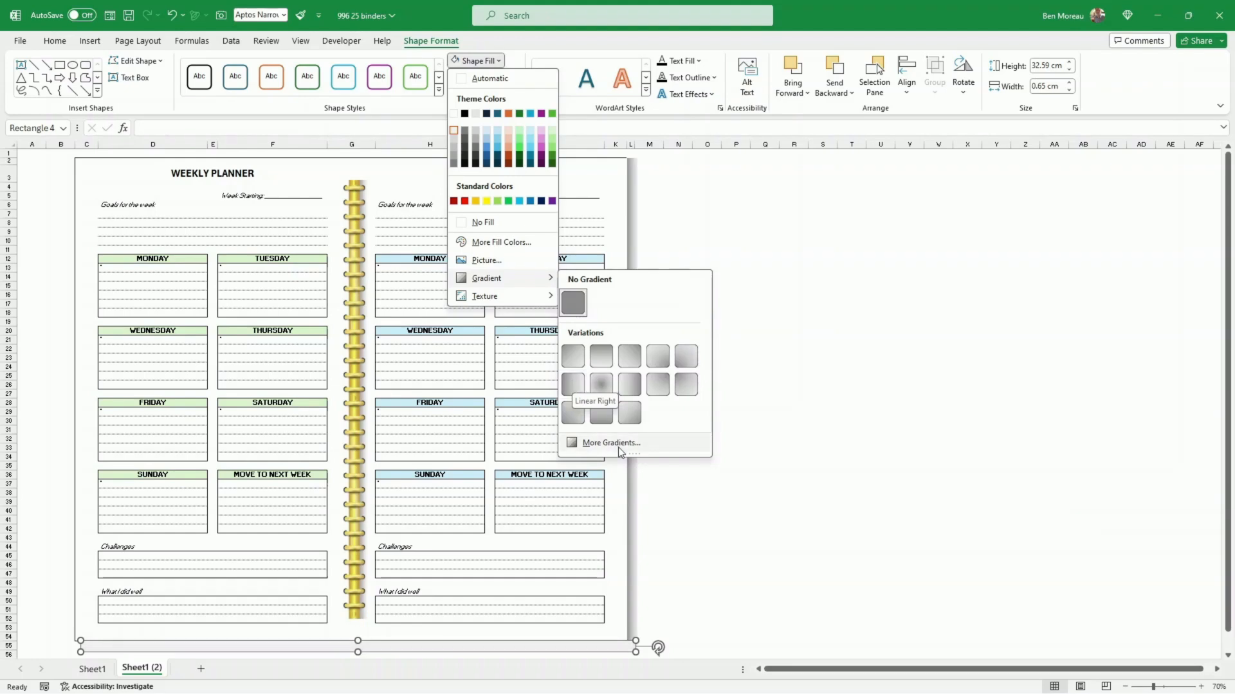
{"action": "left_click", "coordinate": [592, 415]}
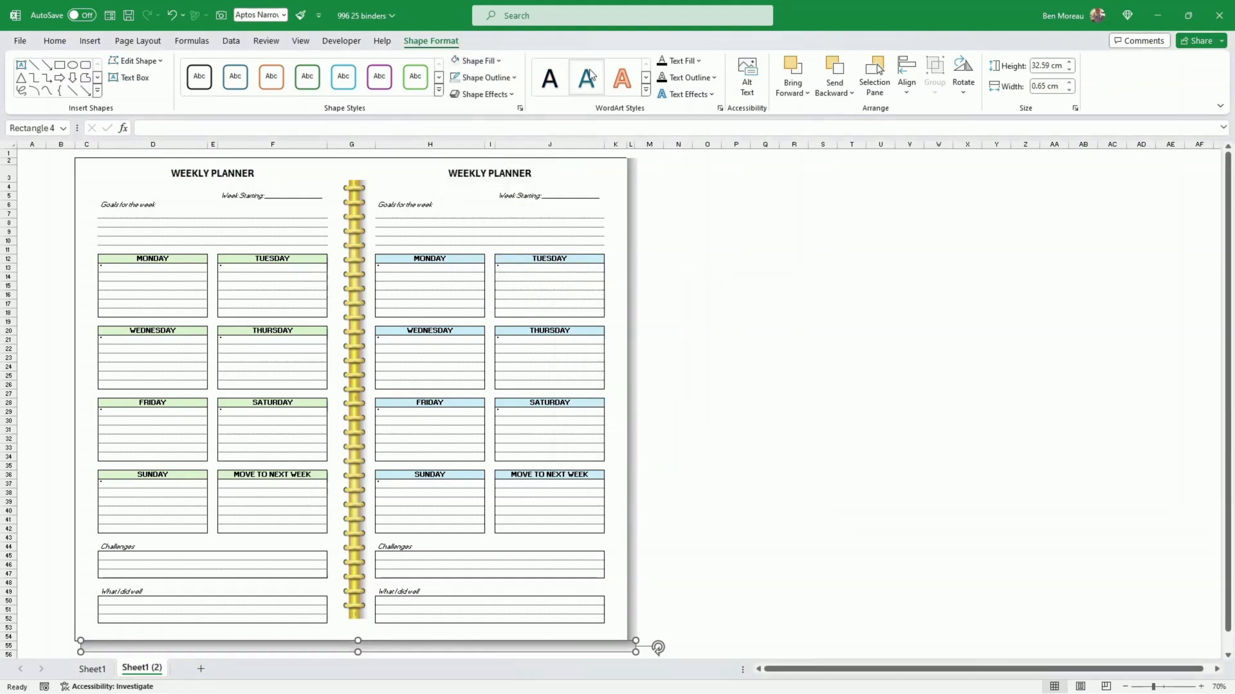
Step: Recolour the first and middle gradient stops of the bottom shadow rectangle with the light grey theme colour
{"action": "left_click", "coordinate": [506, 62]}
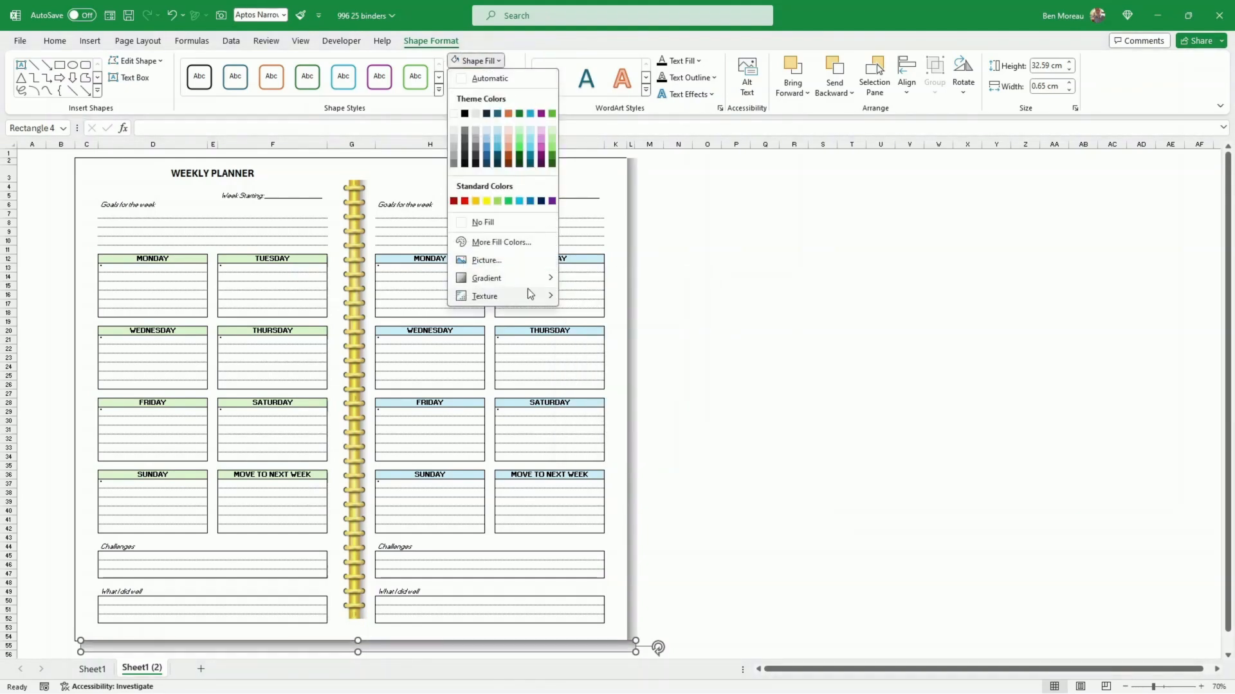
{"action": "mouse_move", "coordinate": [529, 277]}
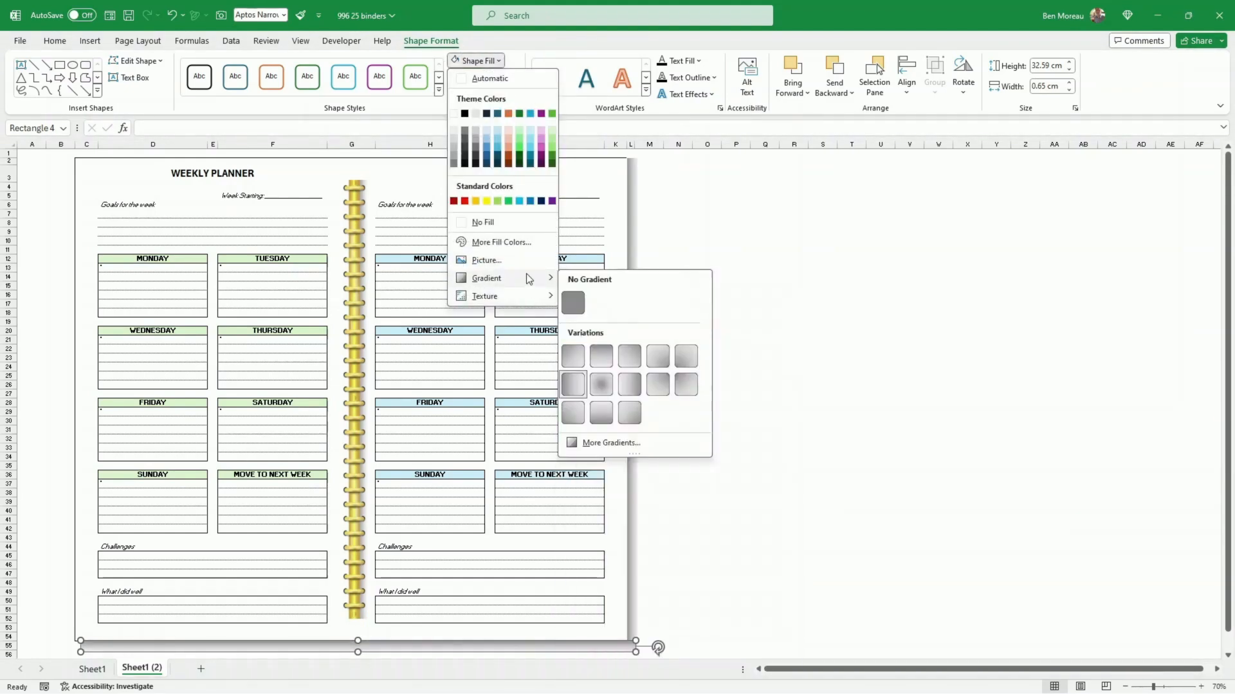
{"action": "left_click", "coordinate": [620, 444]}
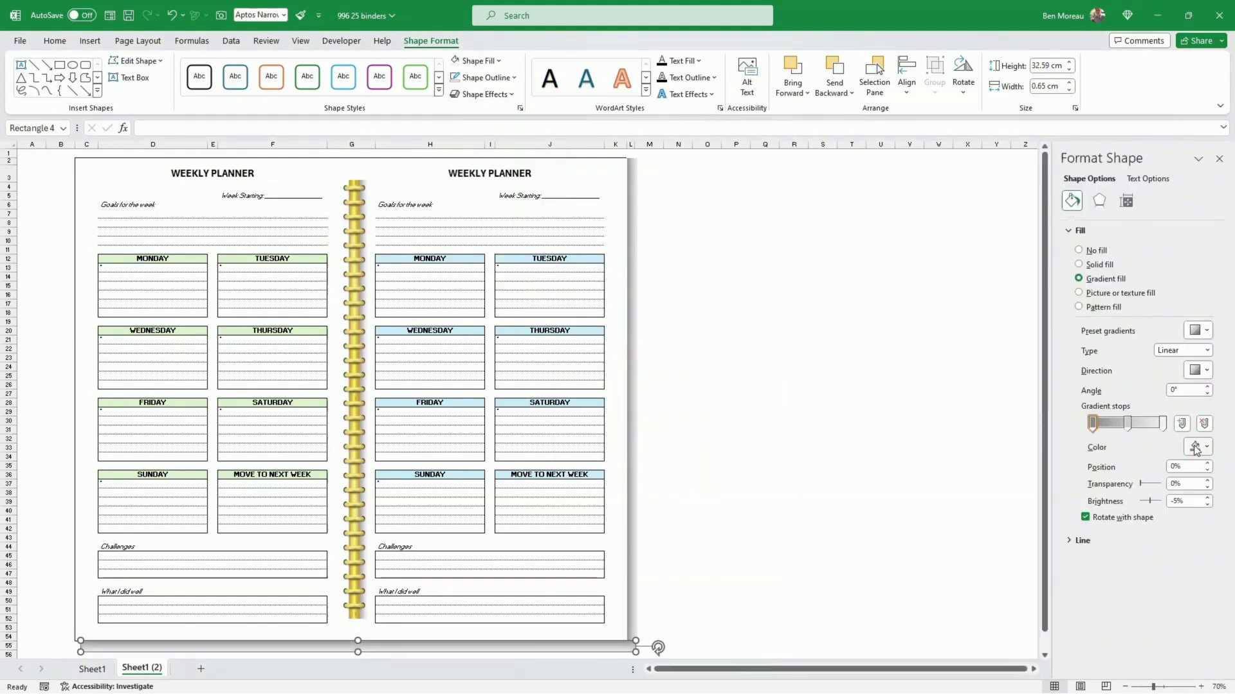
{"action": "left_click", "coordinate": [1209, 449]}
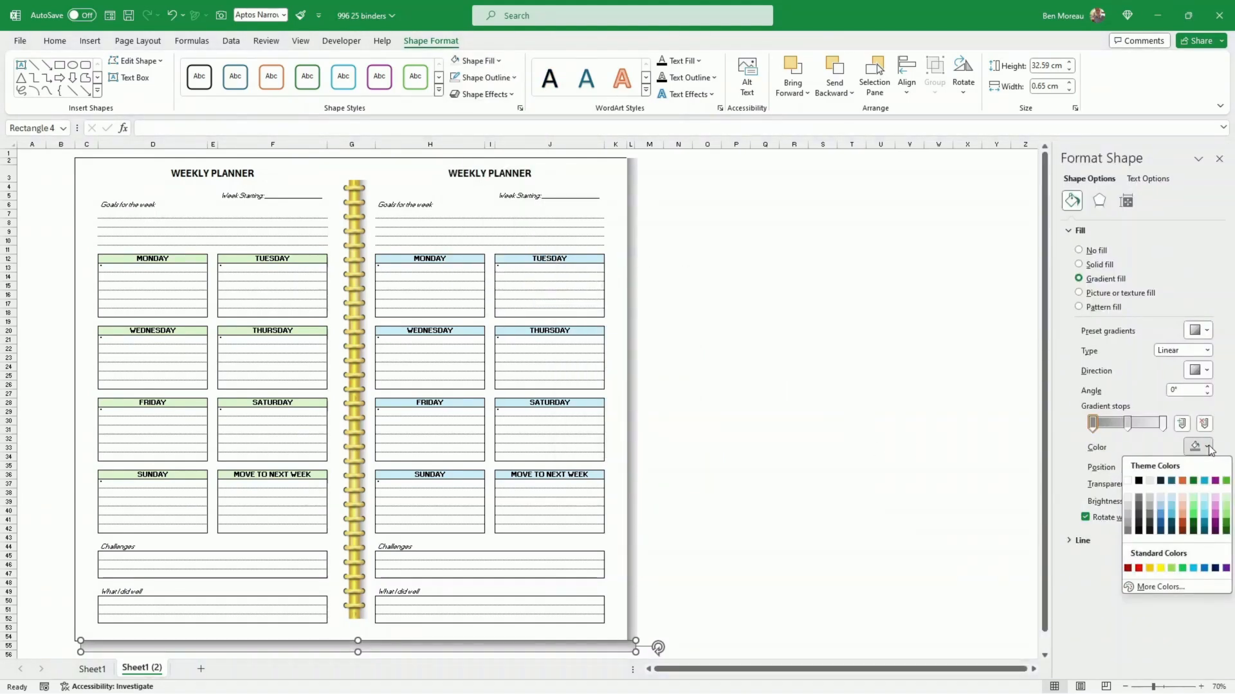
{"action": "left_click", "coordinate": [1127, 497]}
{"action": "left_click", "coordinate": [1199, 448]}
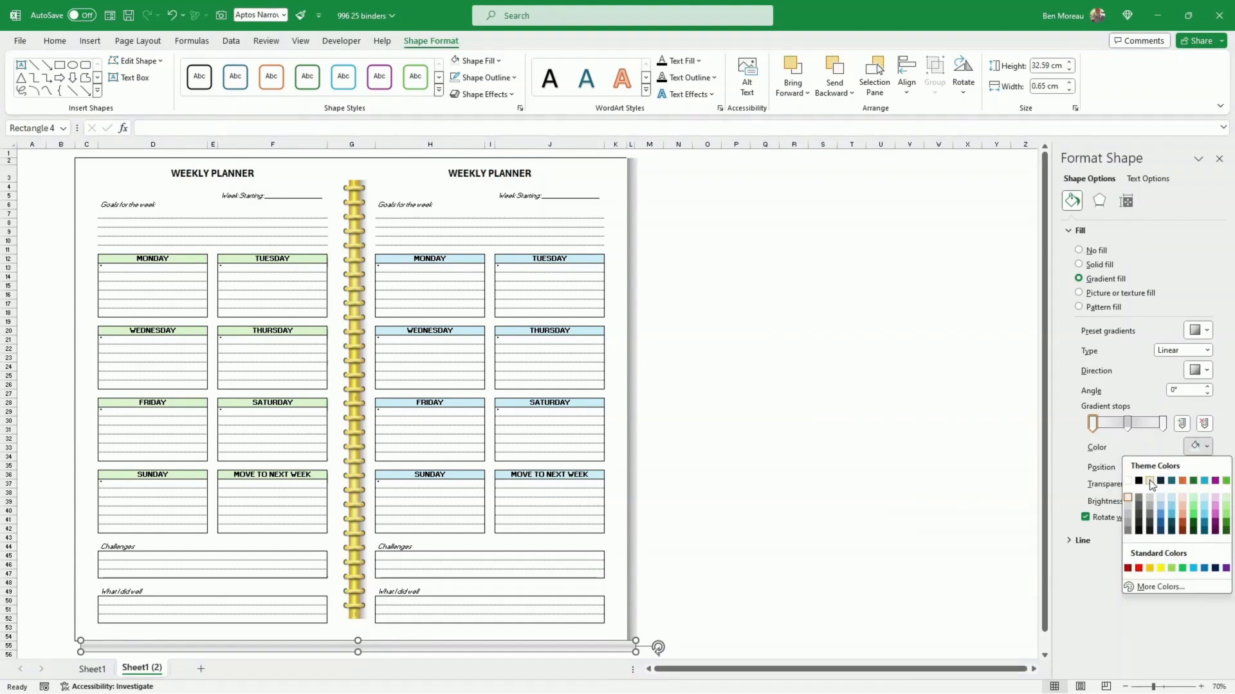
{"action": "left_click", "coordinate": [1149, 481]}
{"action": "left_click", "coordinate": [1128, 424]}
{"action": "left_click", "coordinate": [1209, 448]}
{"action": "left_click", "coordinate": [1149, 480]}
{"action": "left_click", "coordinate": [876, 542]}
Step: Set the bottom shadow's last gradient stop to white and shift its middle stop closer to the first stop
{"action": "scroll", "coordinate": [876, 542], "scroll_direction": "down", "scroll_amount": 3}
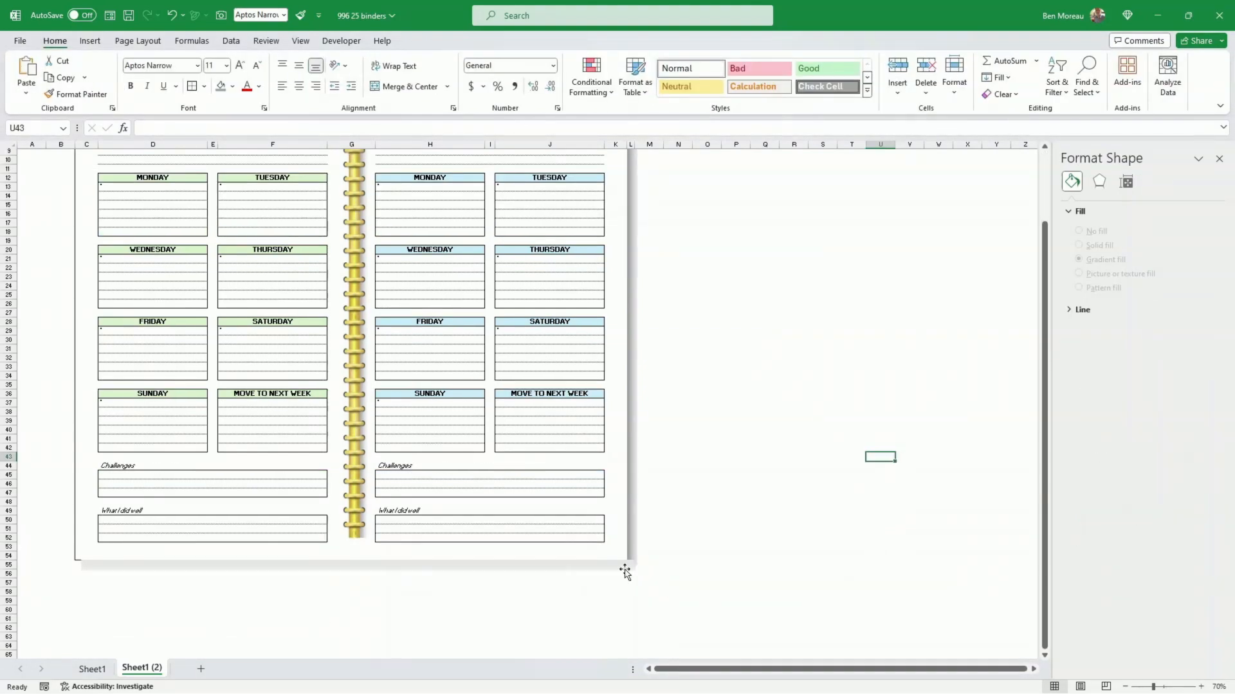
{"action": "left_click", "coordinate": [624, 568]}
{"action": "left_click", "coordinate": [1163, 423]}
{"action": "left_click", "coordinate": [1199, 446]}
{"action": "left_click", "coordinate": [1127, 482]}
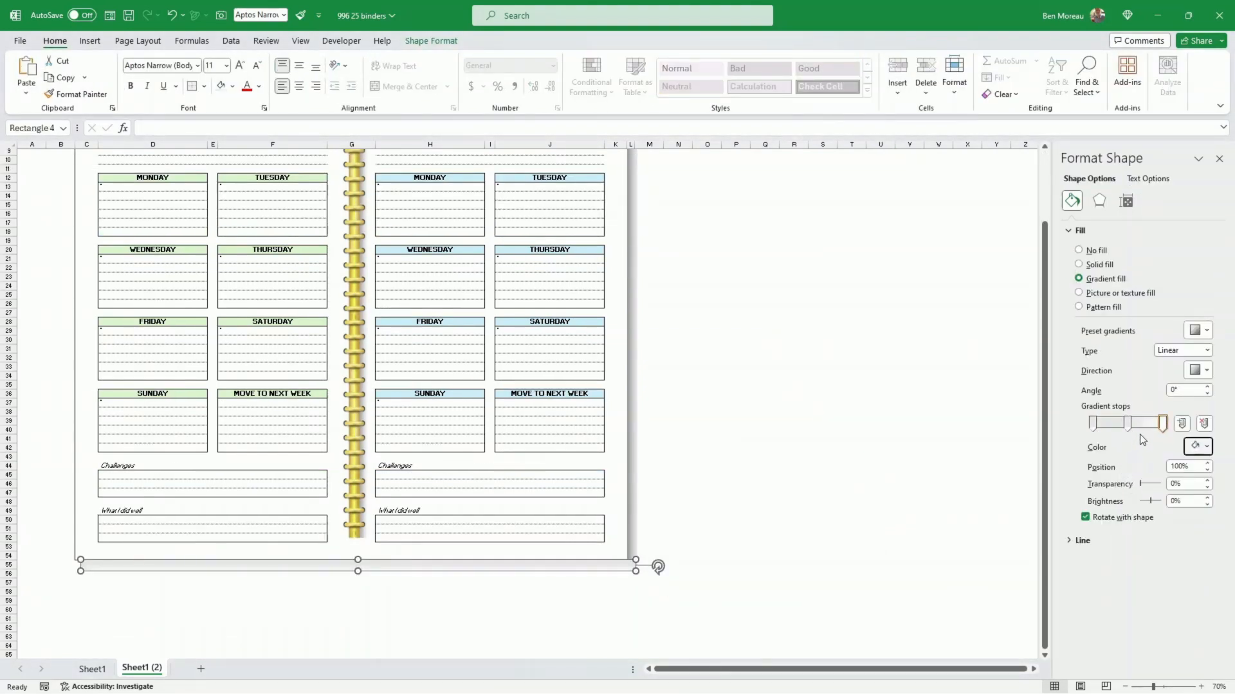
{"action": "left_click_drag", "start_coordinate": [1127, 426], "coordinate": [1109, 425]}
{"action": "left_click", "coordinate": [964, 446]}
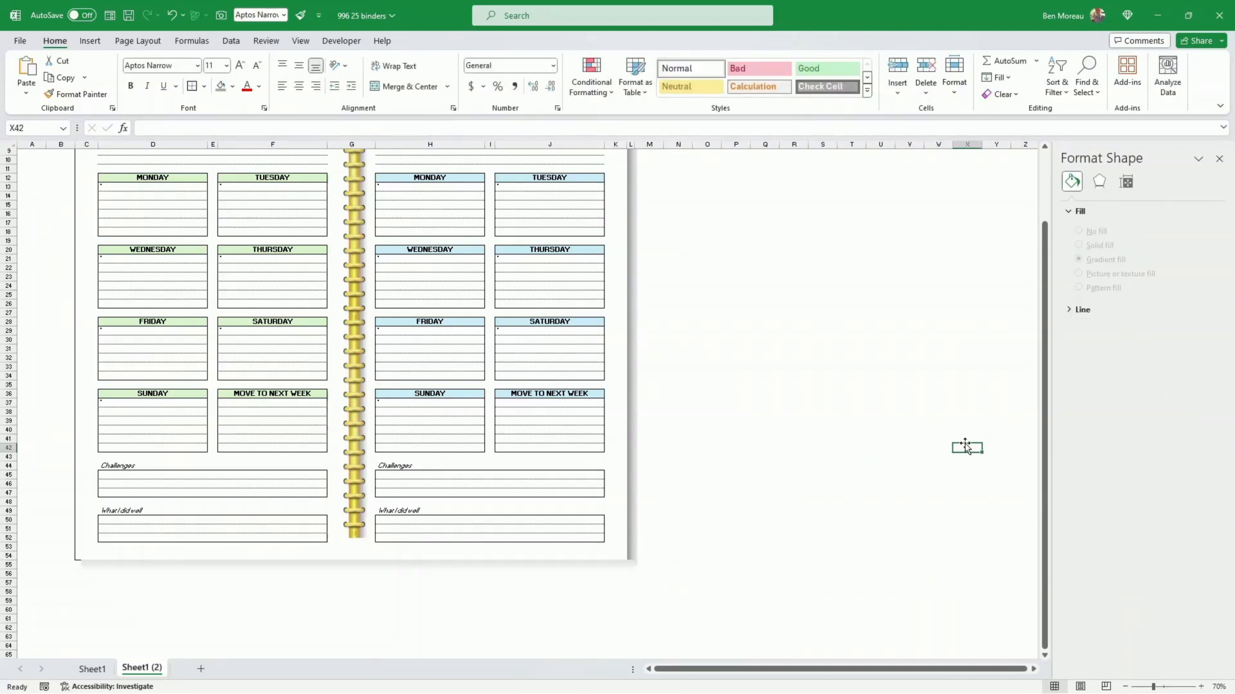
Step: Nudge the bottom shadow rectangle slightly down so that the page's bottom border is uncovered
{"action": "left_click", "coordinate": [630, 568]}
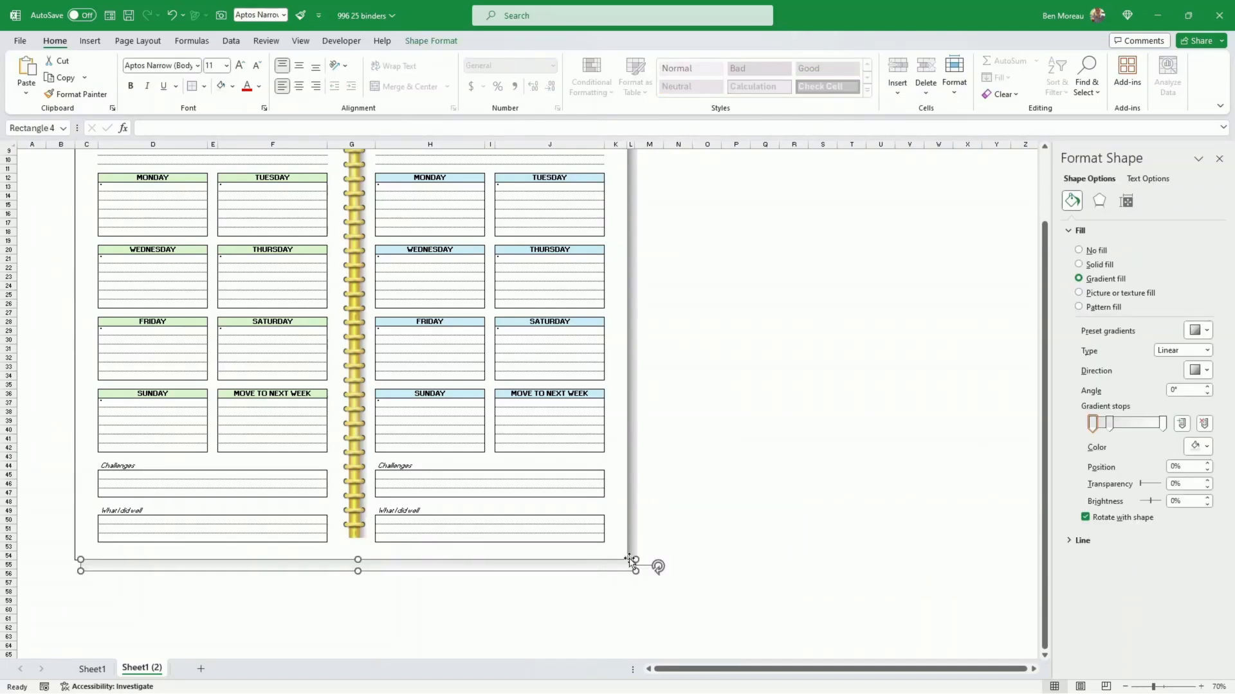
{"action": "key", "text": "Down"}
{"action": "key", "text": "Down"}
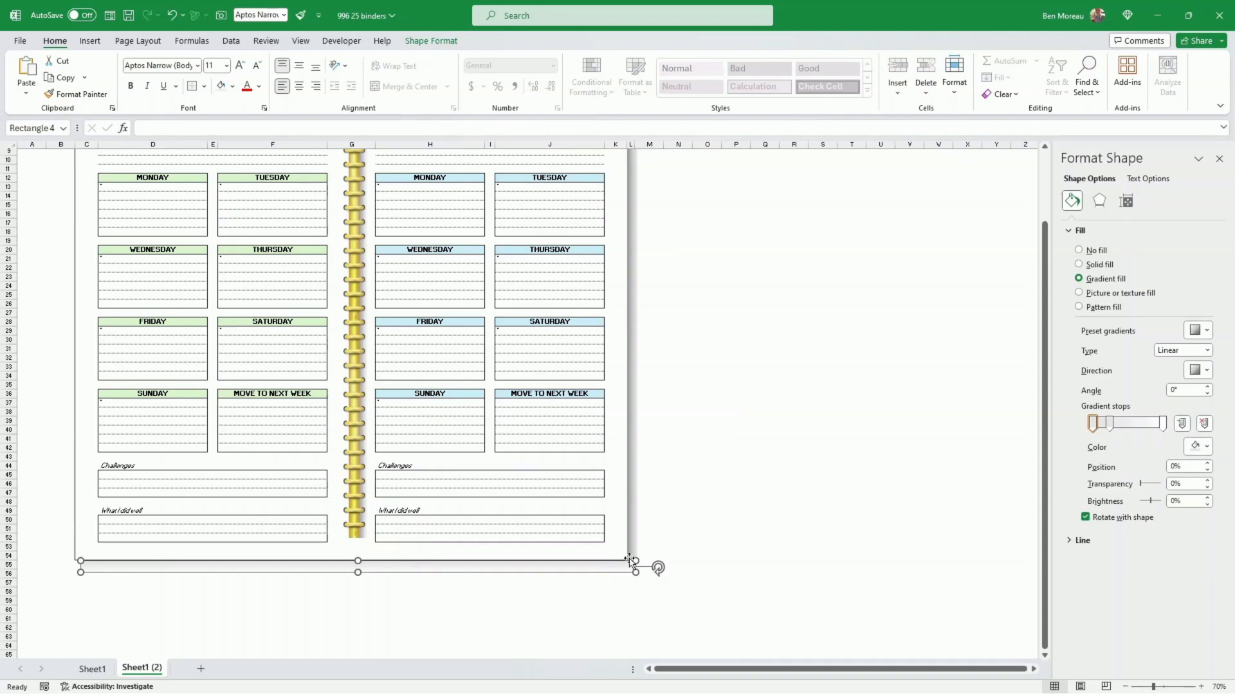
{"action": "left_click", "coordinate": [674, 479]}
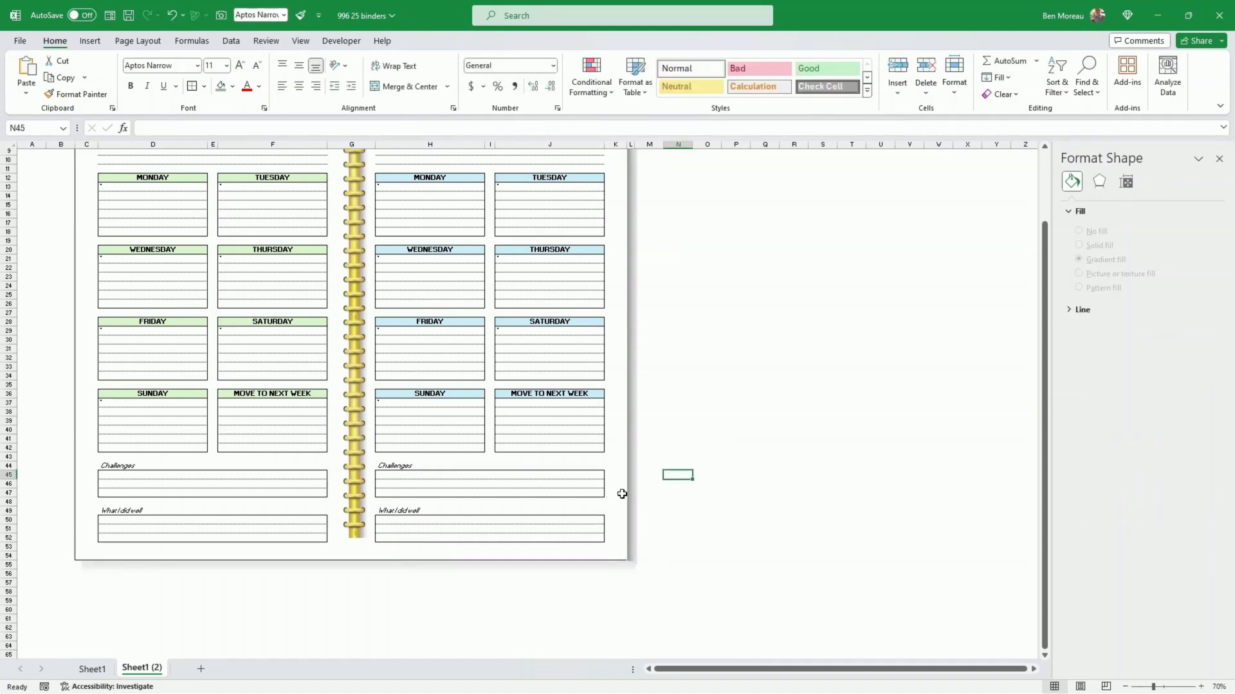
{"action": "left_click", "coordinate": [619, 537]}
{"action": "scroll", "coordinate": [650, 421], "scroll_direction": "up", "scroll_amount": 3}
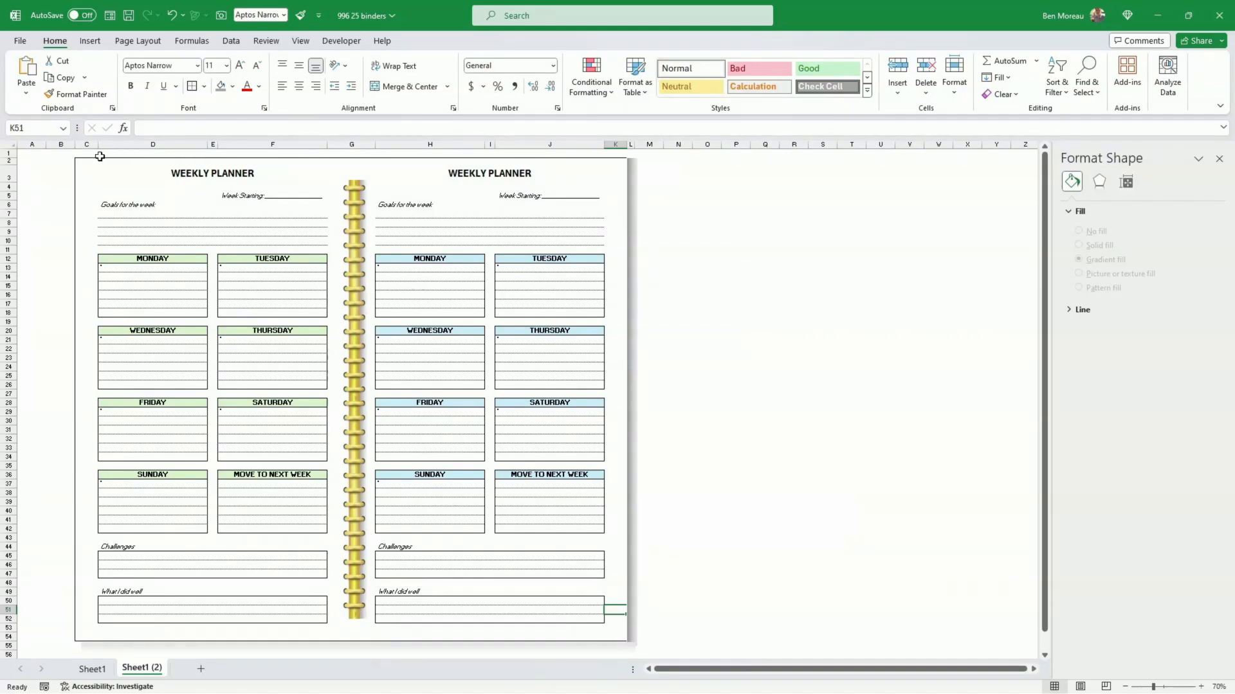
{"action": "left_click", "coordinate": [744, 529]}
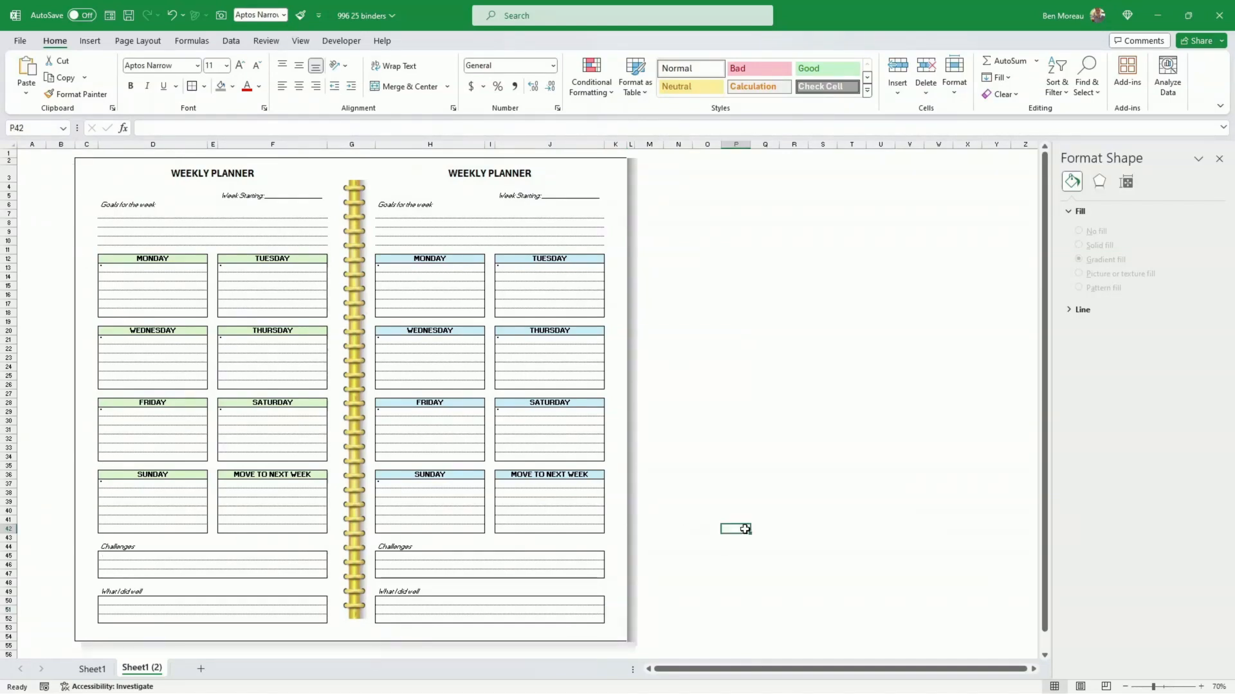
{"action": "left_click", "coordinate": [823, 472]}
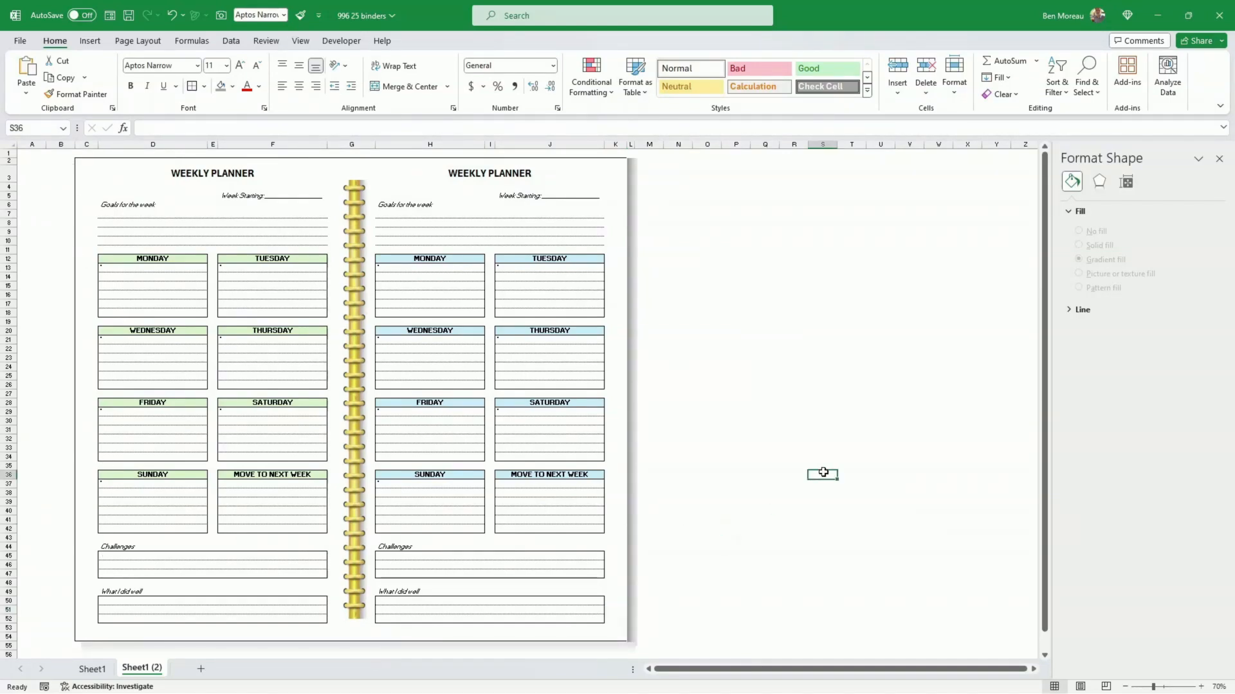
Step: Copy the bottom shadow's formatting onto the side shadow rectangle and nudge it slightly outward to uncover the page's right border
{"action": "left_click", "coordinate": [615, 642]}
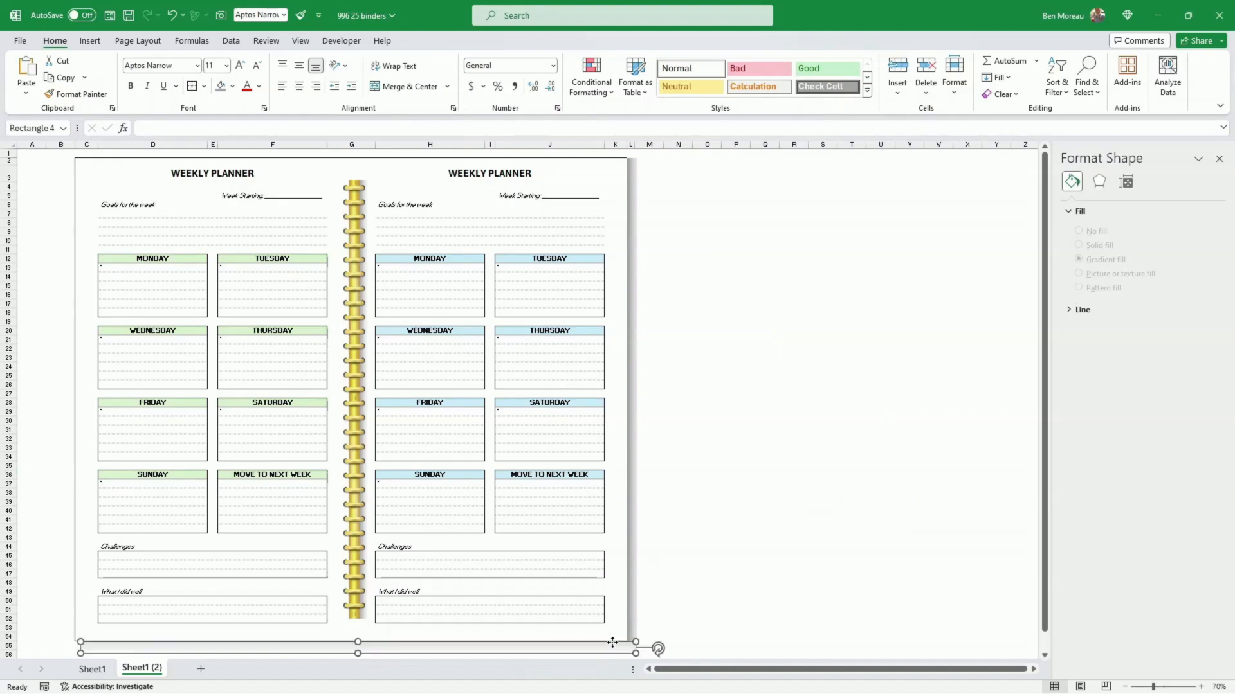
{"action": "left_click", "coordinate": [76, 93]}
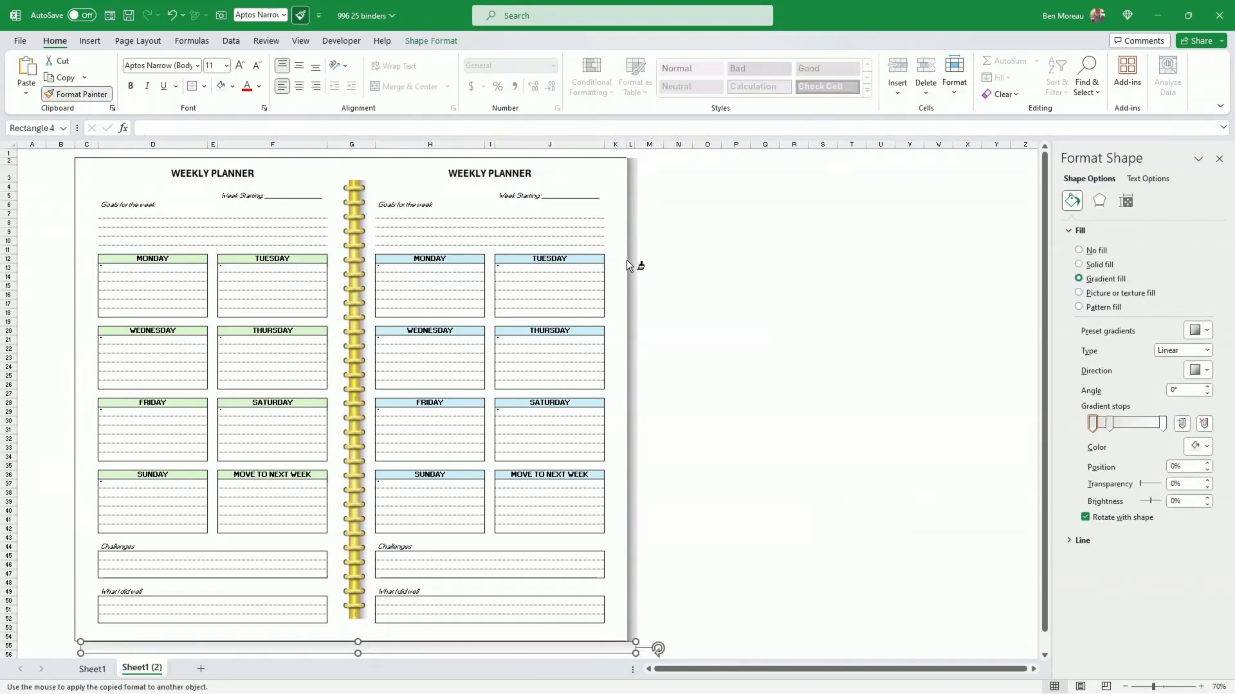
{"action": "left_click", "coordinate": [633, 266]}
{"action": "left_click", "coordinate": [711, 279]}
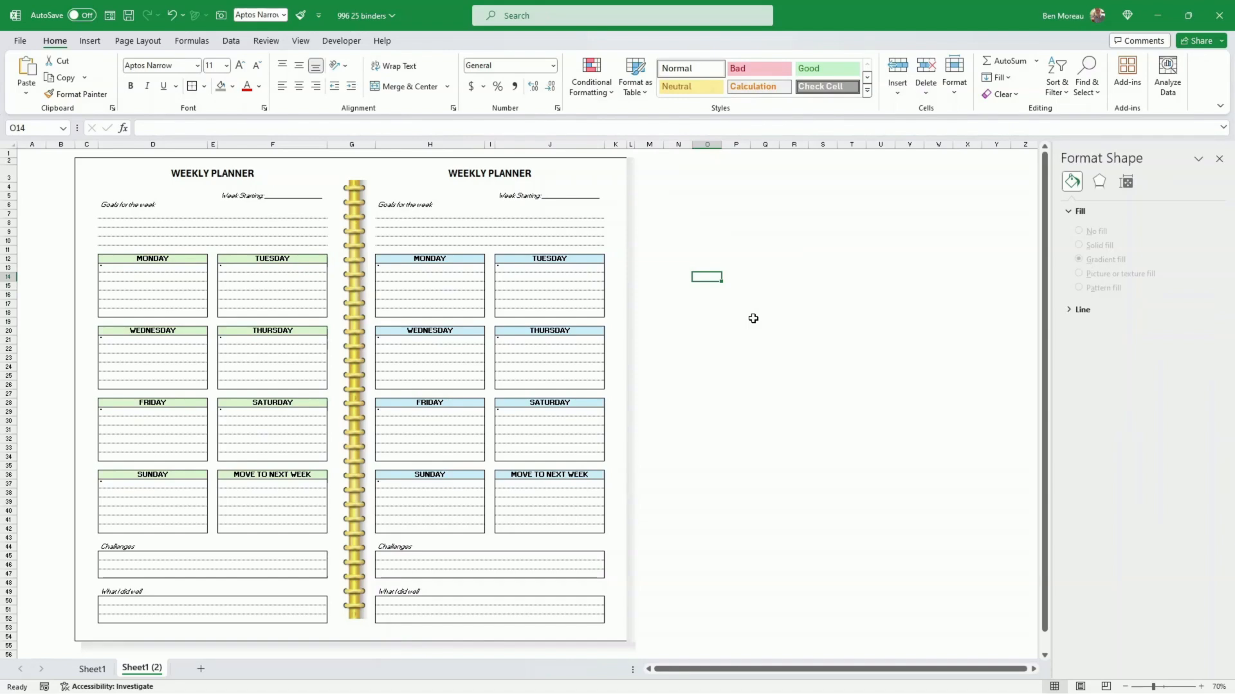
{"action": "left_click", "coordinate": [634, 402]}
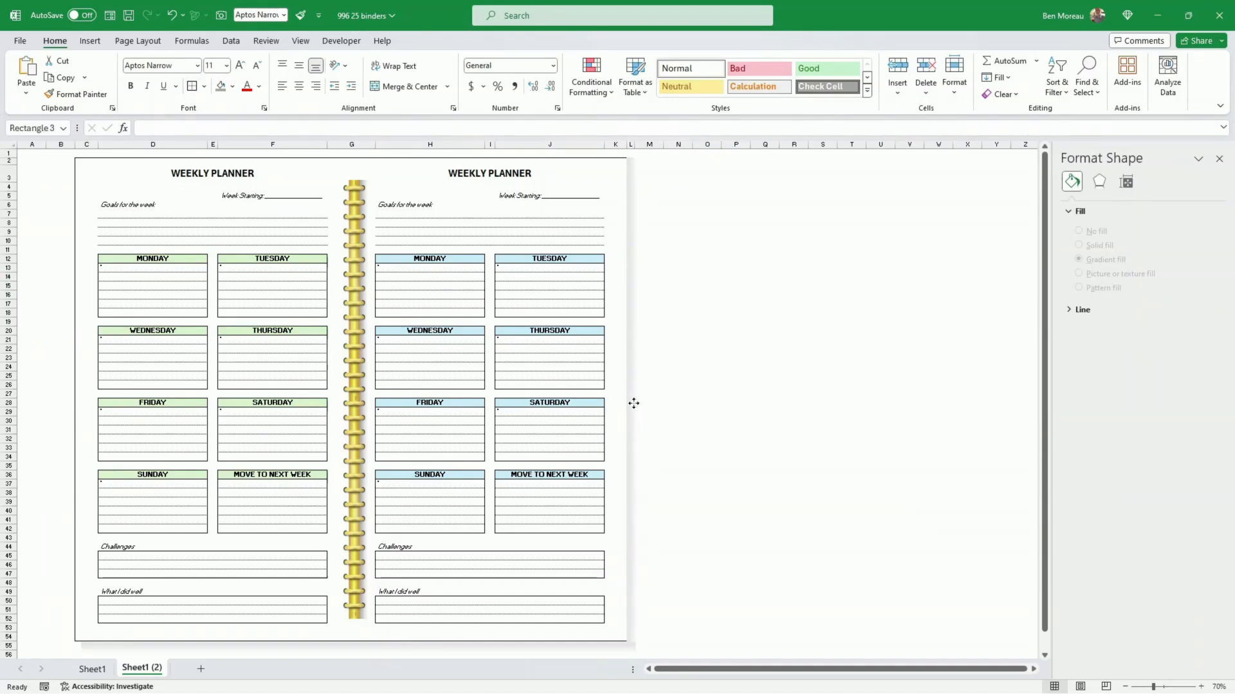
{"action": "left_click", "coordinate": [720, 360]}
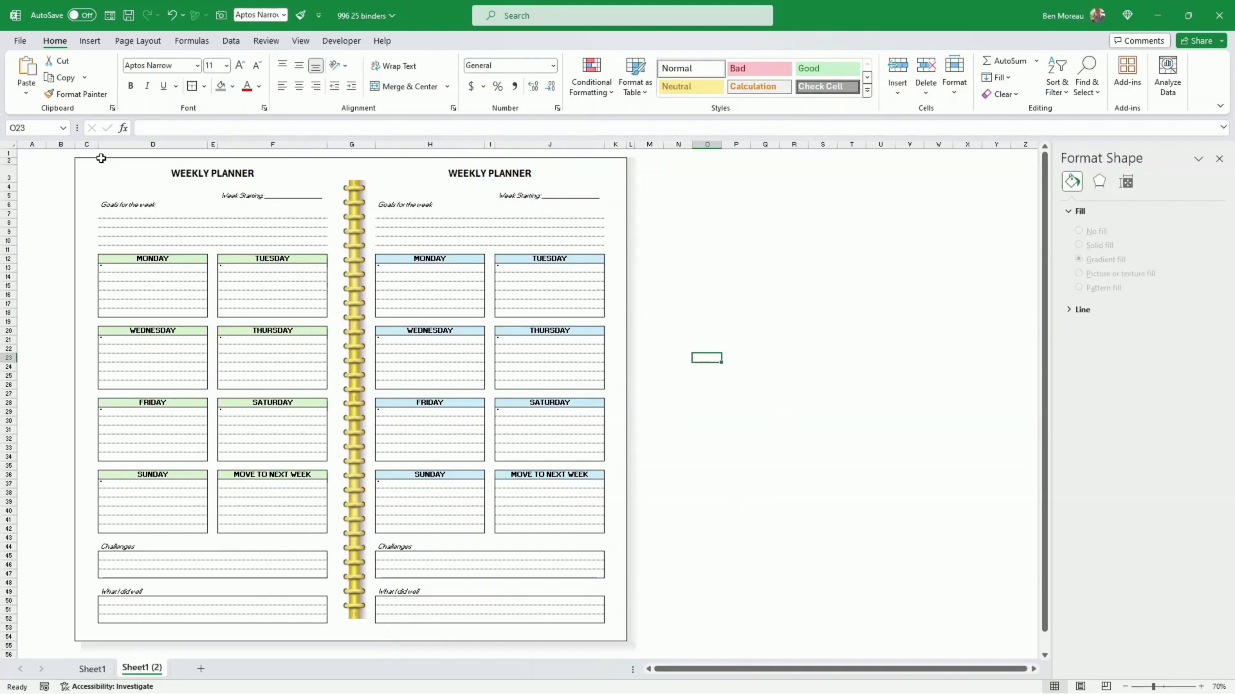
{"action": "left_click", "coordinate": [788, 475]}
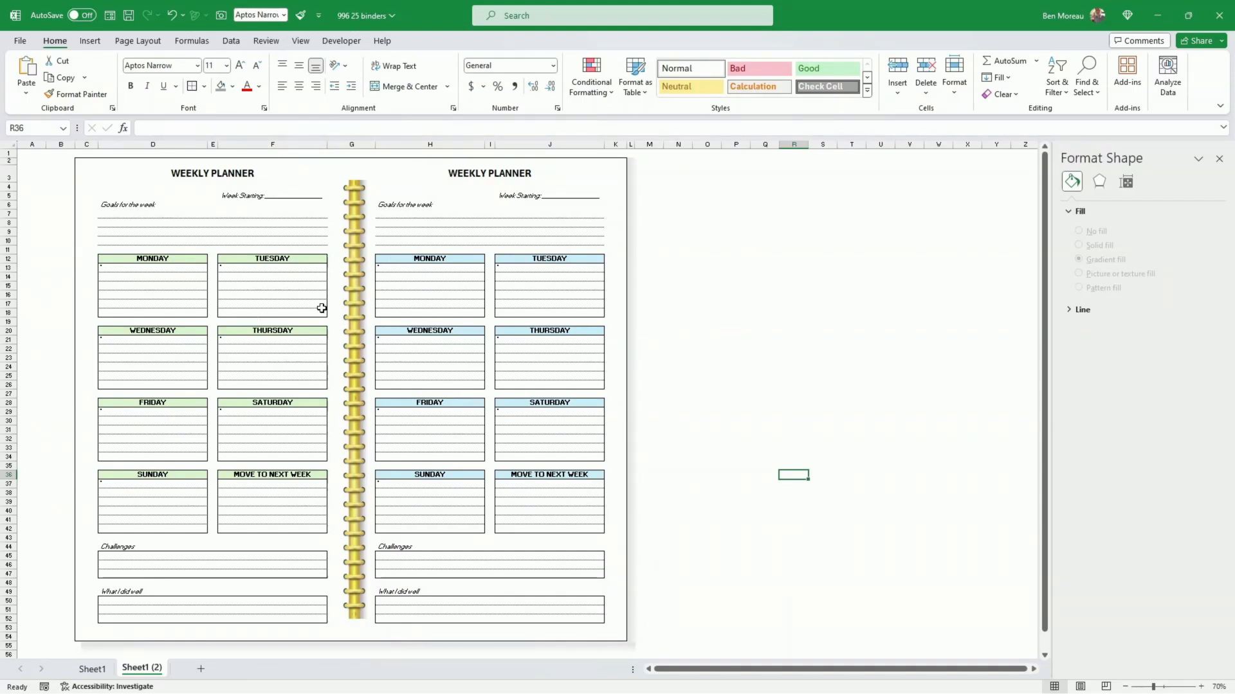
{"action": "left_click", "coordinate": [765, 376]}
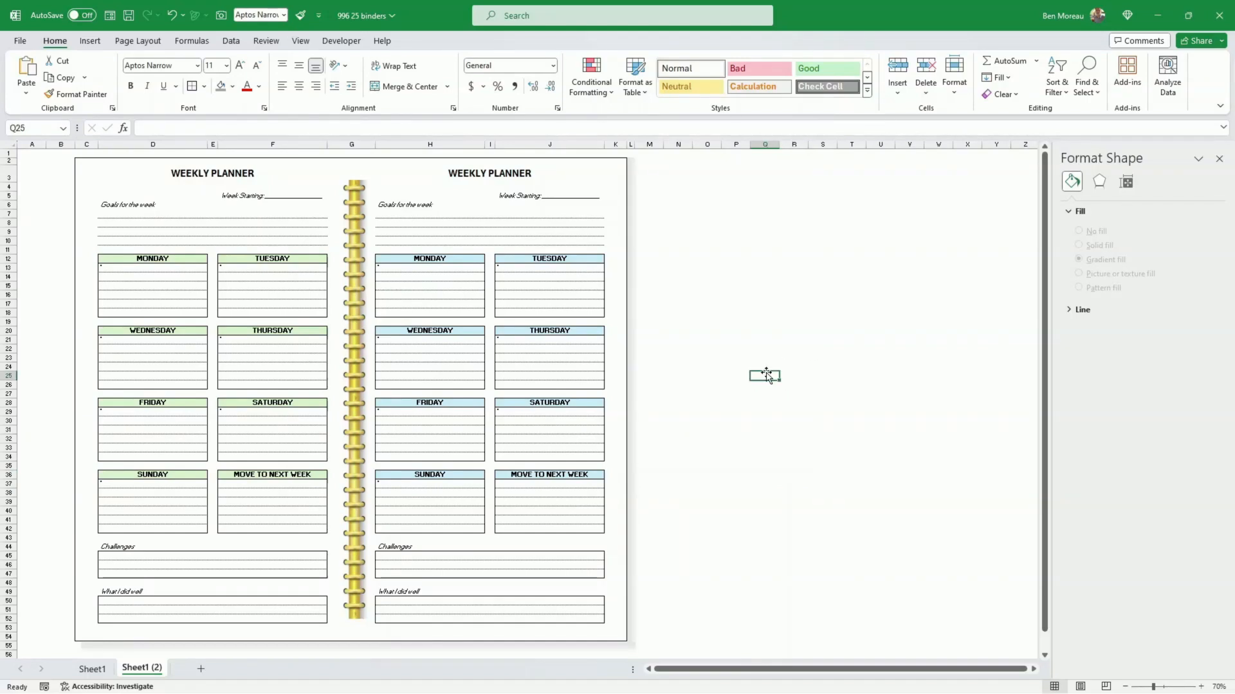
Step: Create a copy of the Sheet1 (2) worksheet at the end of the workbook
{"action": "right_click", "coordinate": [149, 673]}
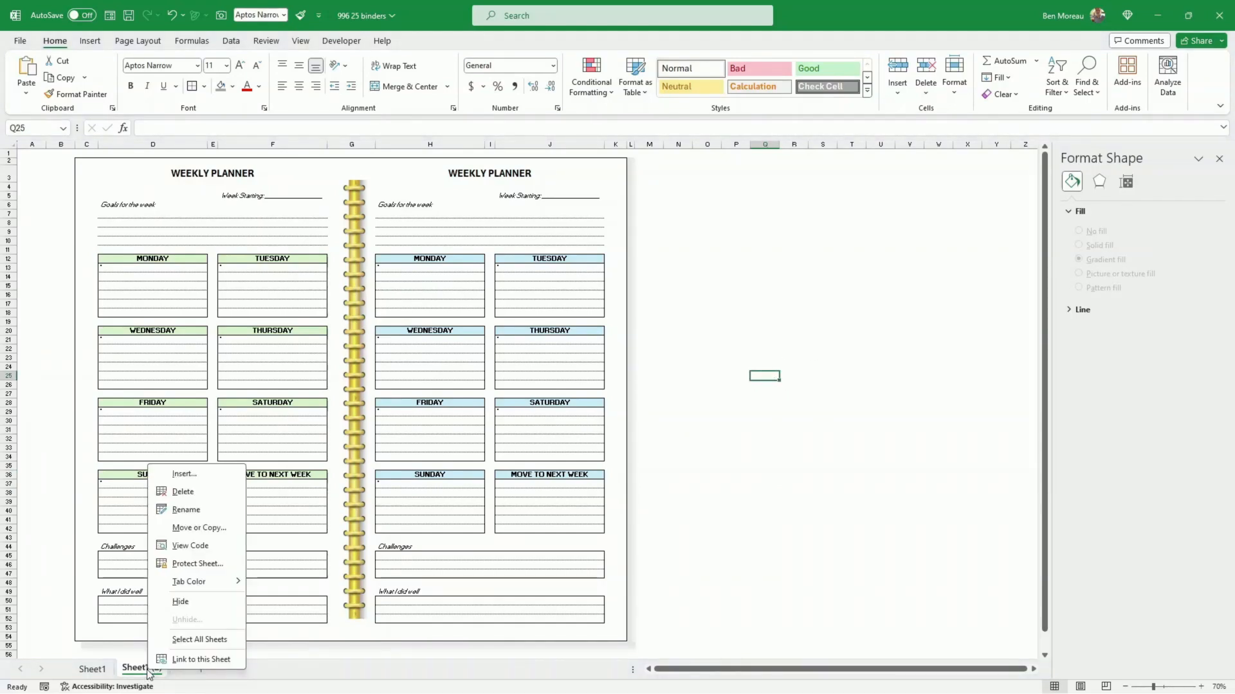
{"action": "left_click", "coordinate": [206, 527]}
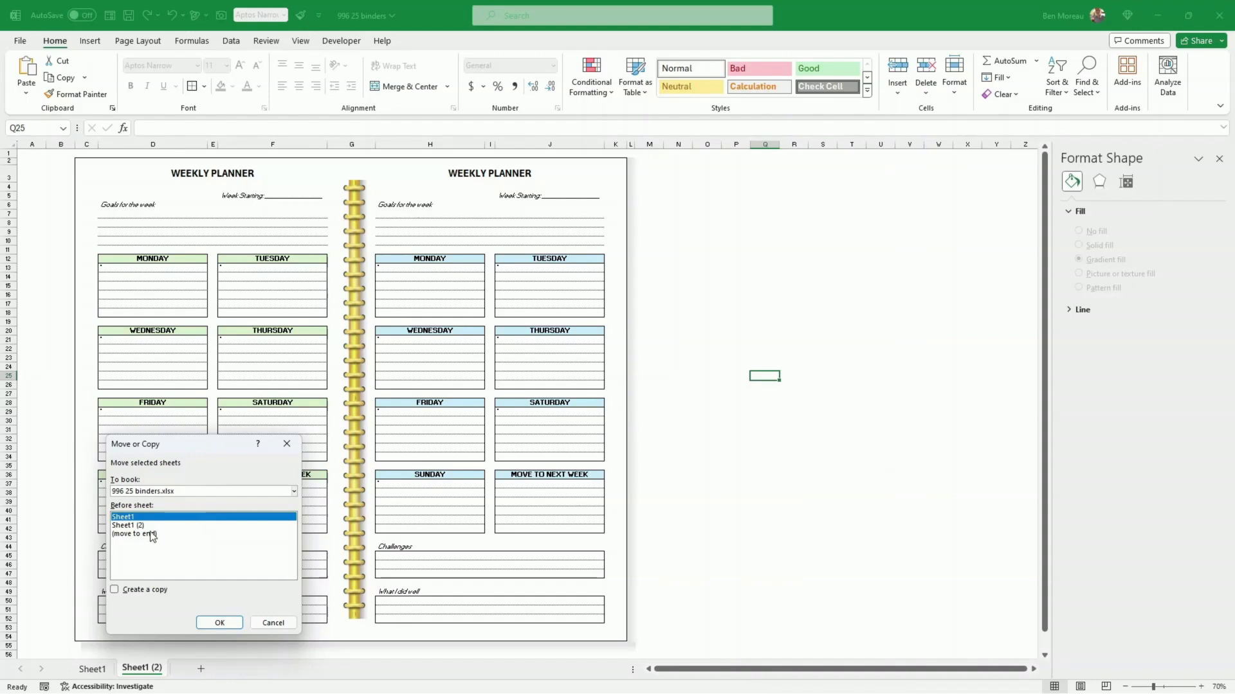
{"action": "left_click", "coordinate": [143, 537]}
{"action": "left_click", "coordinate": [115, 589]}
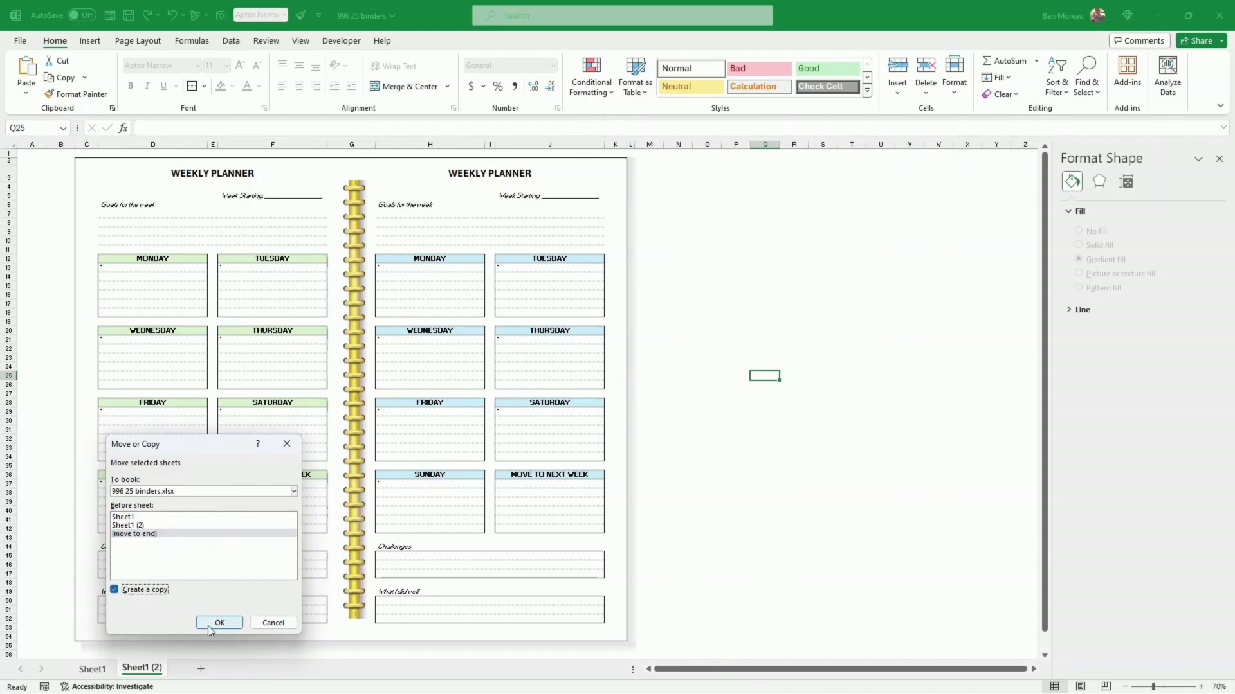
{"action": "left_click", "coordinate": [219, 623]}
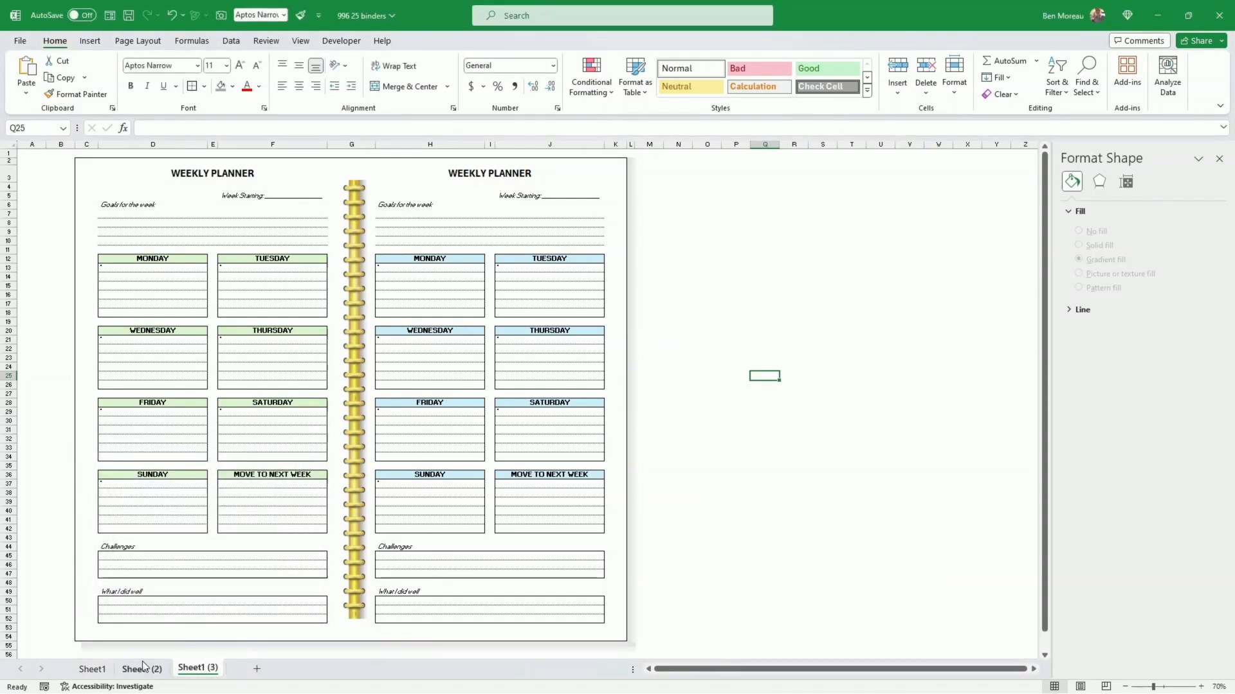
Step: Delete the bottom and side shadow rectangles from the copied sheet Sheet1 (3)
{"action": "left_click", "coordinate": [294, 648]}
{"action": "key", "text": "Delete"}
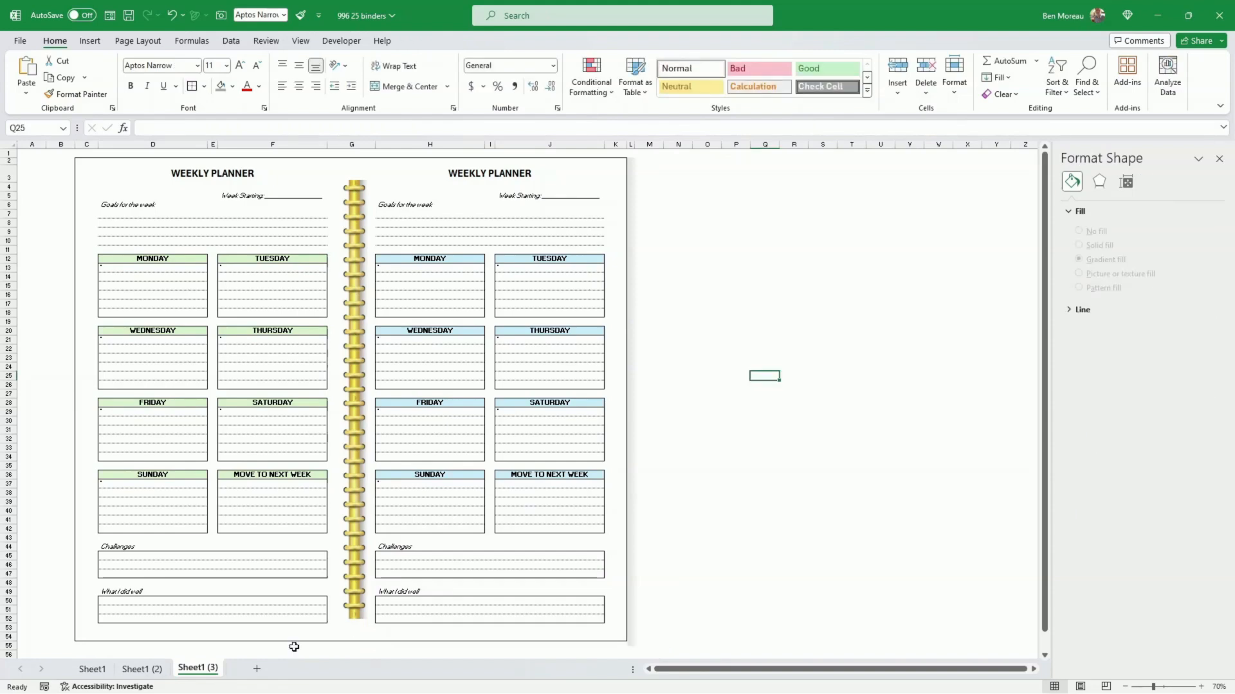
{"action": "left_click", "coordinate": [631, 309]}
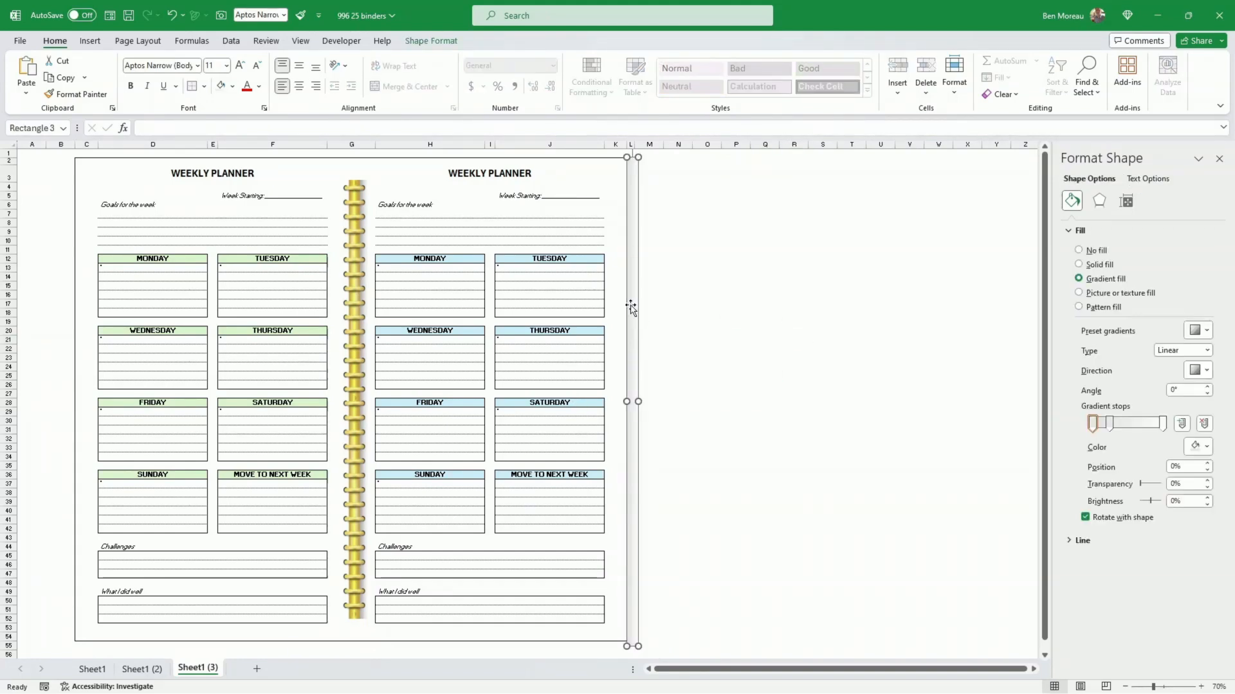
{"action": "key", "text": "Delete"}
{"action": "left_click", "coordinate": [774, 321]}
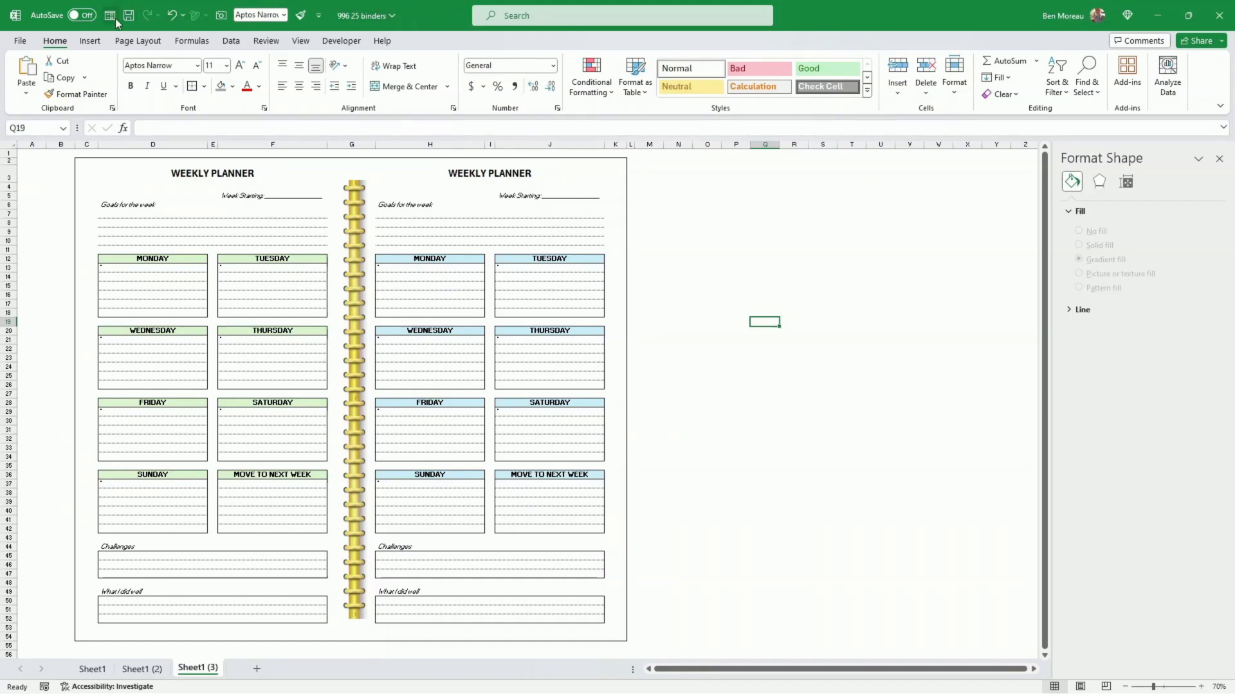
Step: Remove the outer page border around the two-page planner on Sheet1 (3)
{"action": "left_click", "coordinate": [61, 161]}
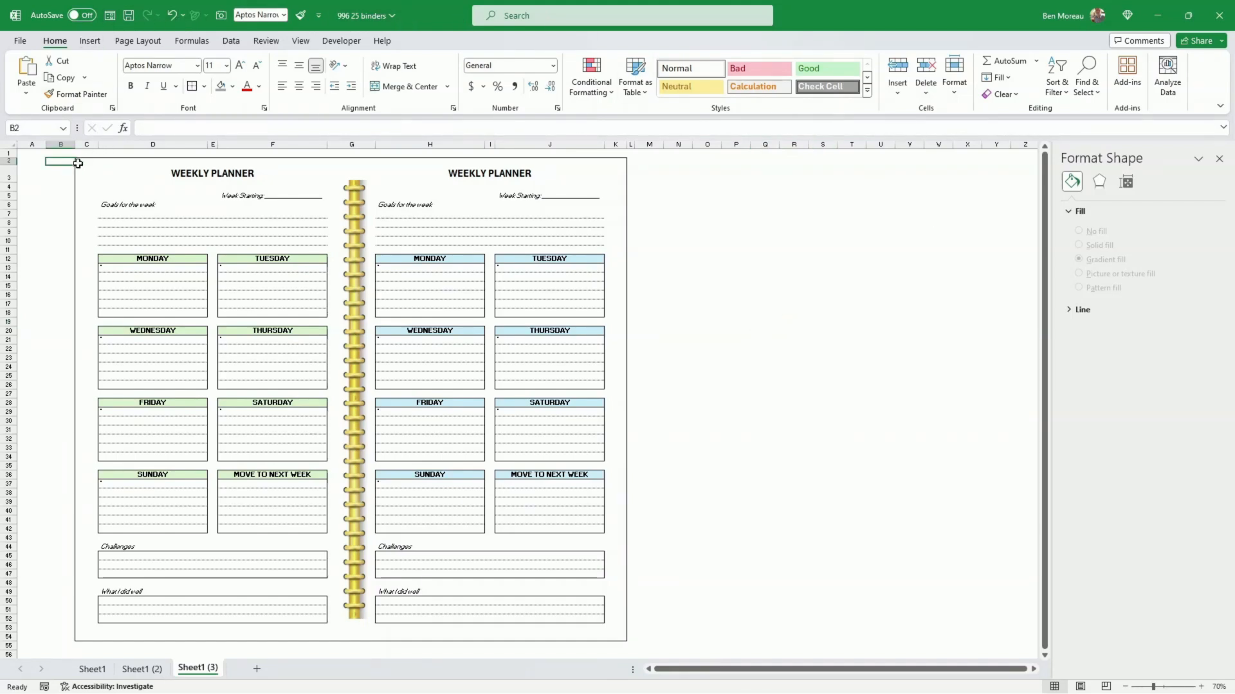
{"action": "left_click", "coordinate": [79, 165]}
{"action": "left_click_drag", "start_coordinate": [79, 163], "coordinate": [608, 640]}
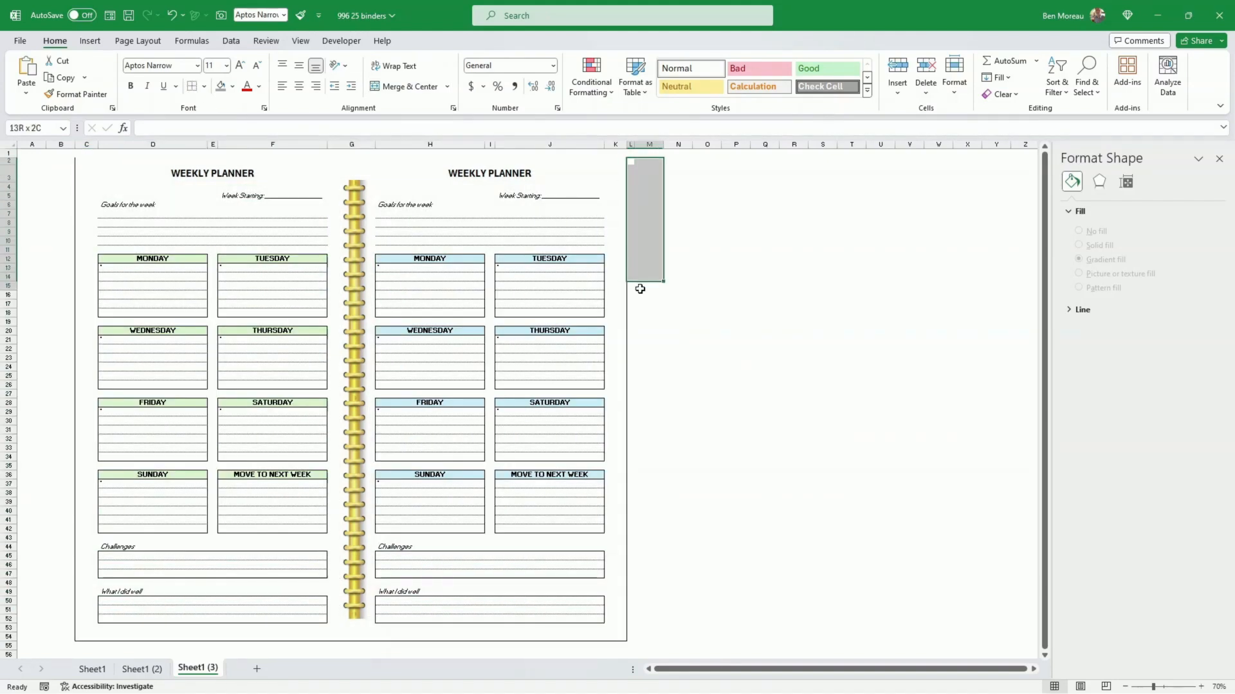
{"action": "left_click_drag", "start_coordinate": [640, 289], "coordinate": [63, 634]}
{"action": "scroll", "coordinate": [74, 210], "scroll_direction": "up", "scroll_amount": 1}
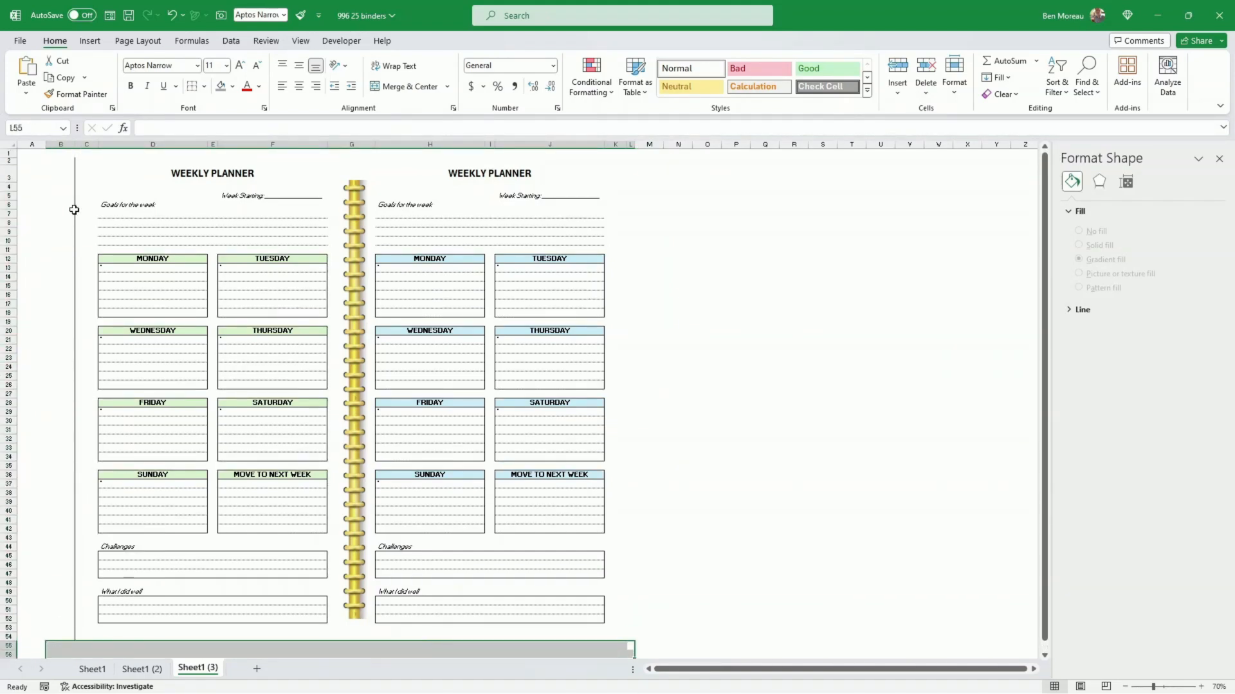
{"action": "left_click_drag", "start_coordinate": [61, 156], "coordinate": [72, 652]}
{"action": "left_click", "coordinate": [78, 436]}
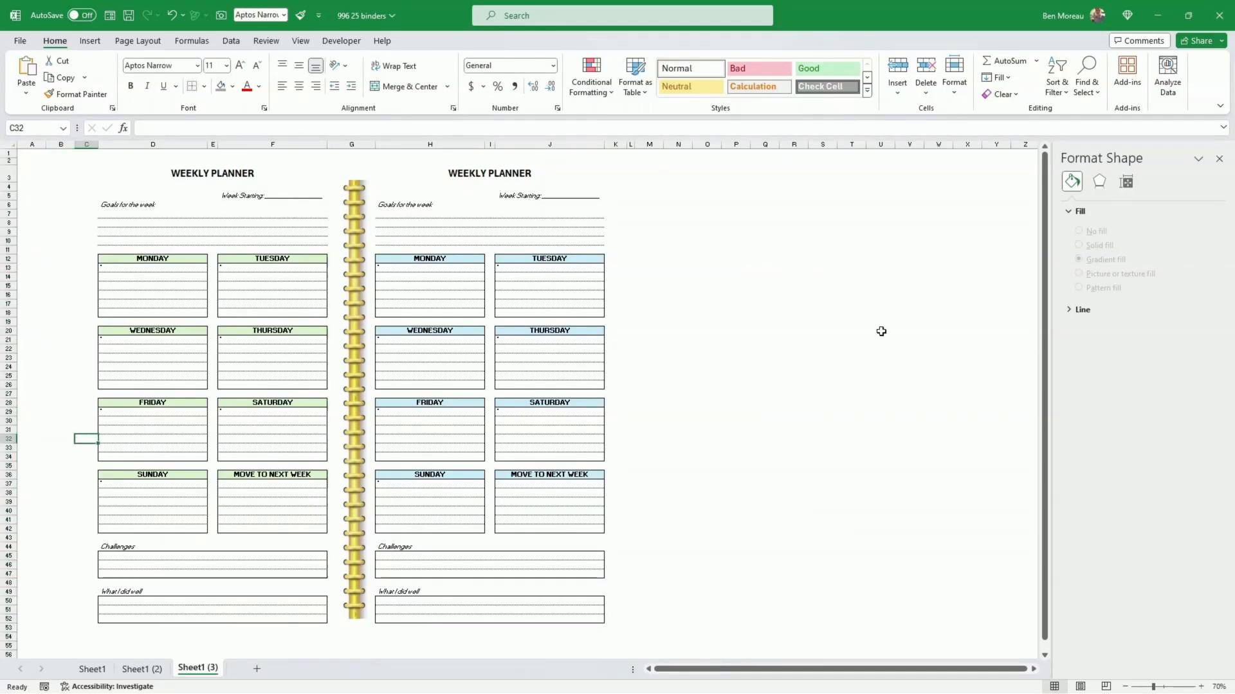
Step: Draw a rectangle about 11.15 cm high and 11.34 cm wide in the blank area beside the planner
{"action": "left_click", "coordinate": [88, 41]}
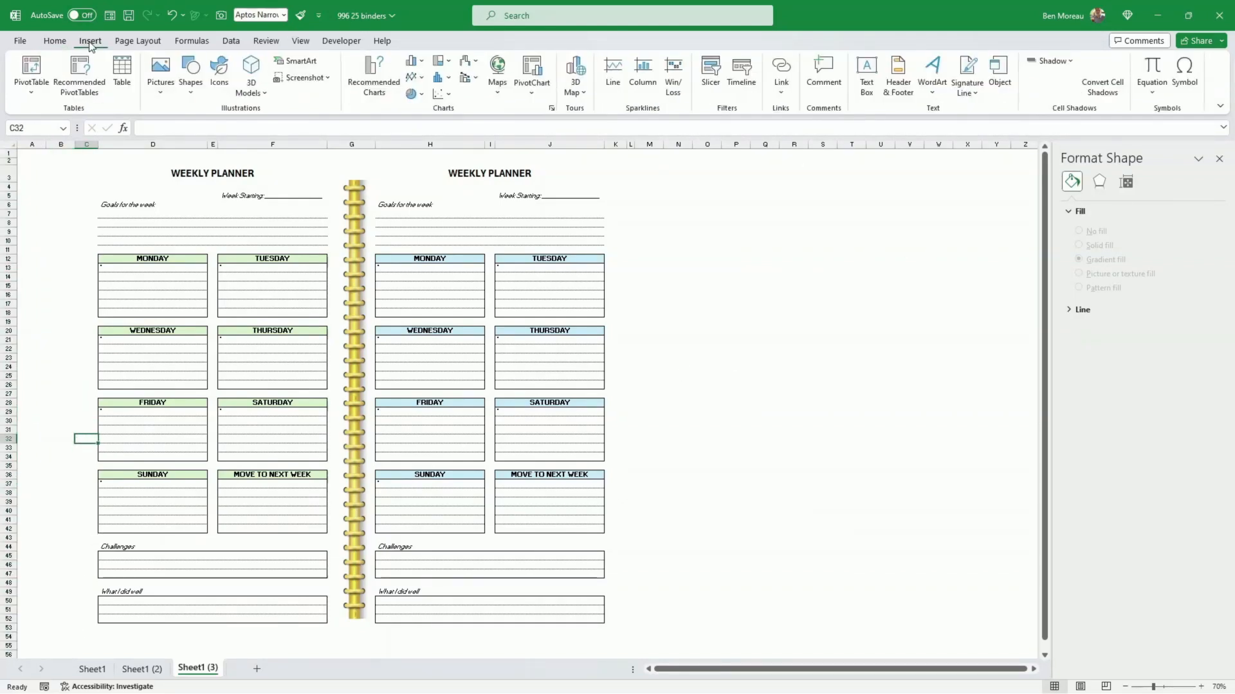
{"action": "left_click", "coordinate": [192, 90]}
{"action": "left_click", "coordinate": [224, 128]}
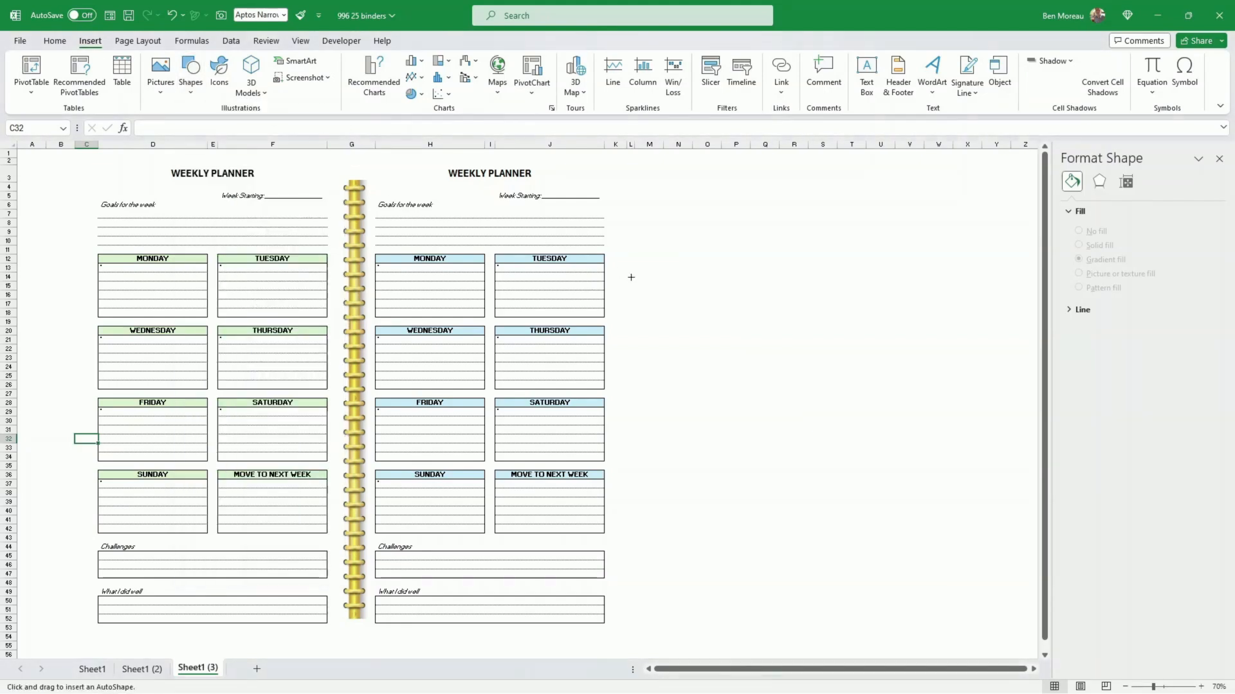
{"action": "mouse_move", "coordinate": [633, 264]}
{"action": "left_mouse_down"}
{"action": "mouse_move", "coordinate": [675, 377]}
{"action": "mouse_move", "coordinate": [827, 458]}
{"action": "left_mouse_up"}
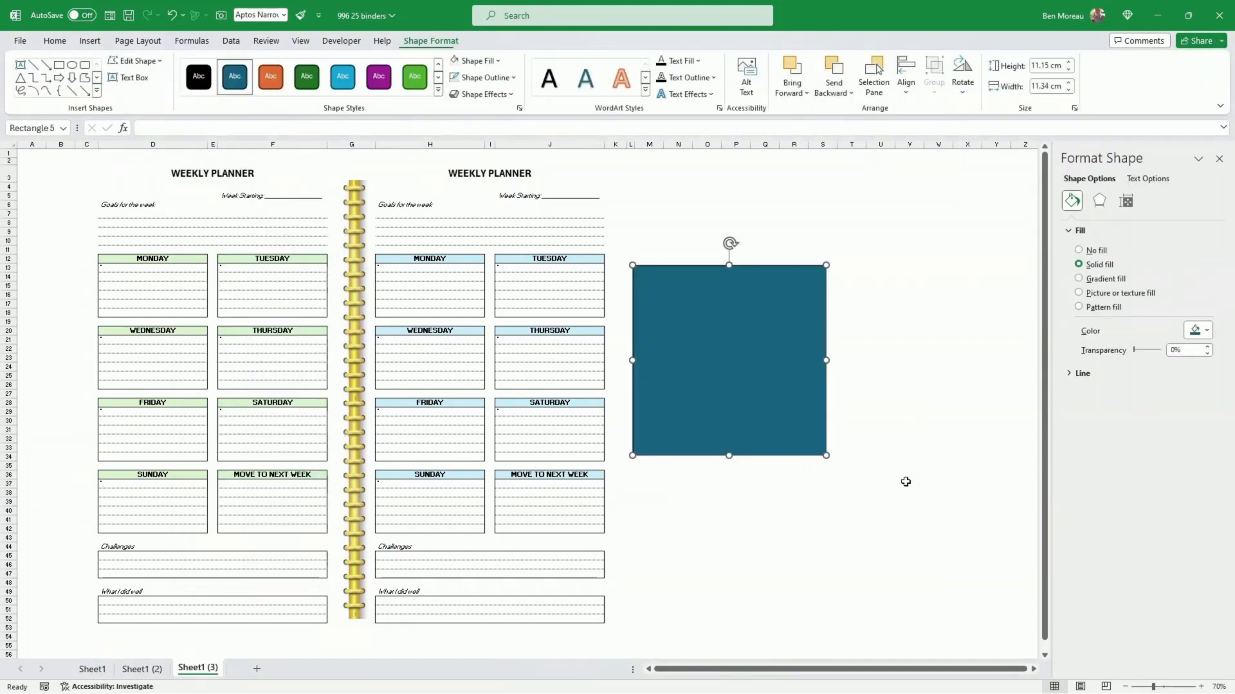
Step: Give the rectangle no fill and a black outline
{"action": "left_click", "coordinate": [499, 61]}
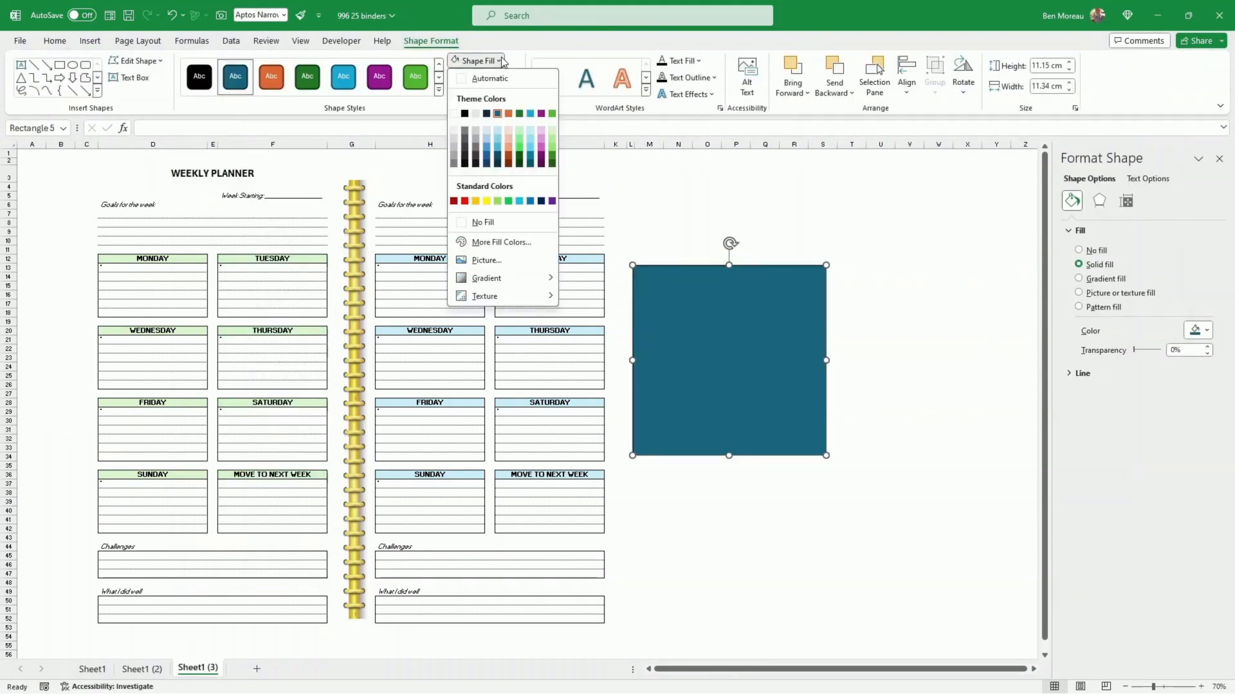
{"action": "left_click", "coordinate": [482, 222]}
{"action": "left_click", "coordinate": [513, 77]}
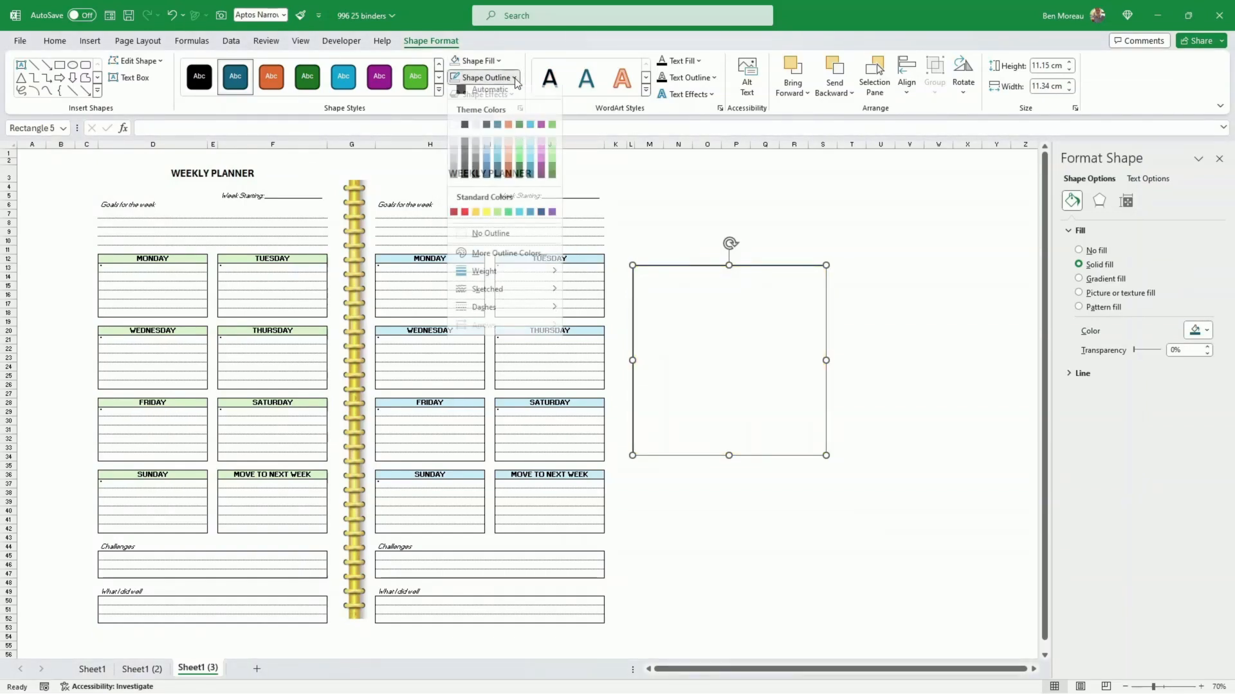
{"action": "left_click", "coordinate": [464, 135]}
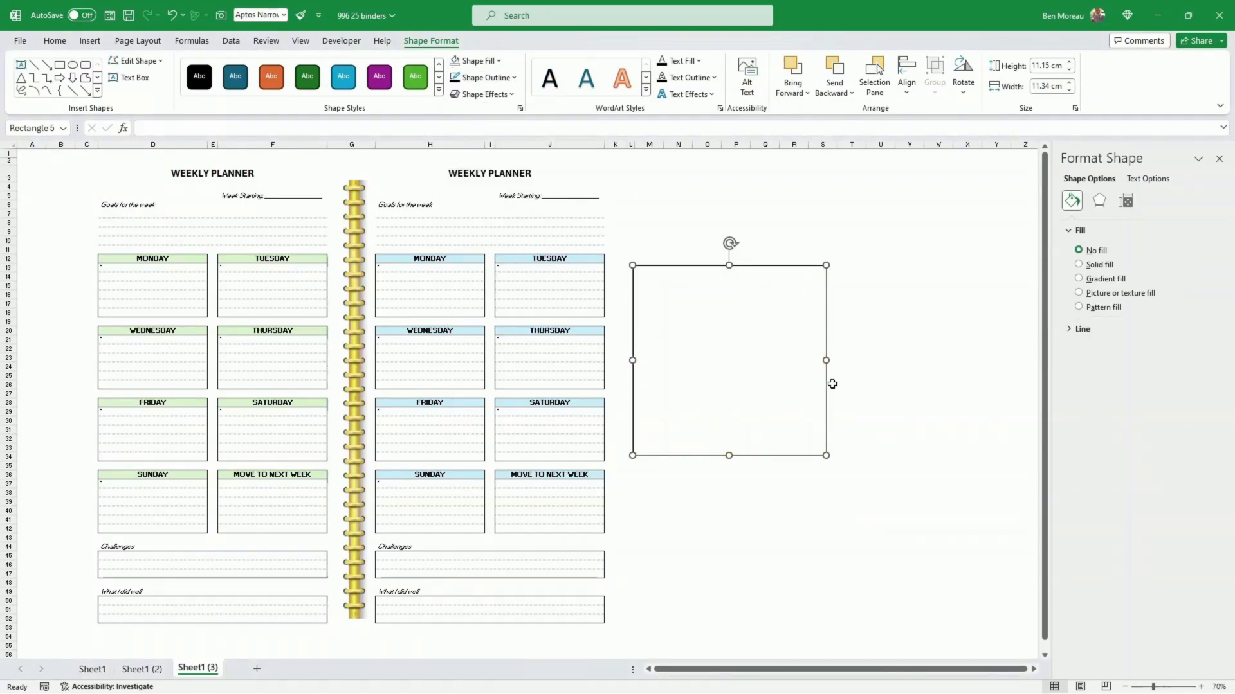
Step: Move and resize the rectangle to frame both planner pages, about 28.16 cm high and 31.3 cm wide
{"action": "left_click_drag", "start_coordinate": [794, 405], "coordinate": [760, 407]}
{"action": "left_click_drag", "start_coordinate": [771, 458], "coordinate": [619, 472]}
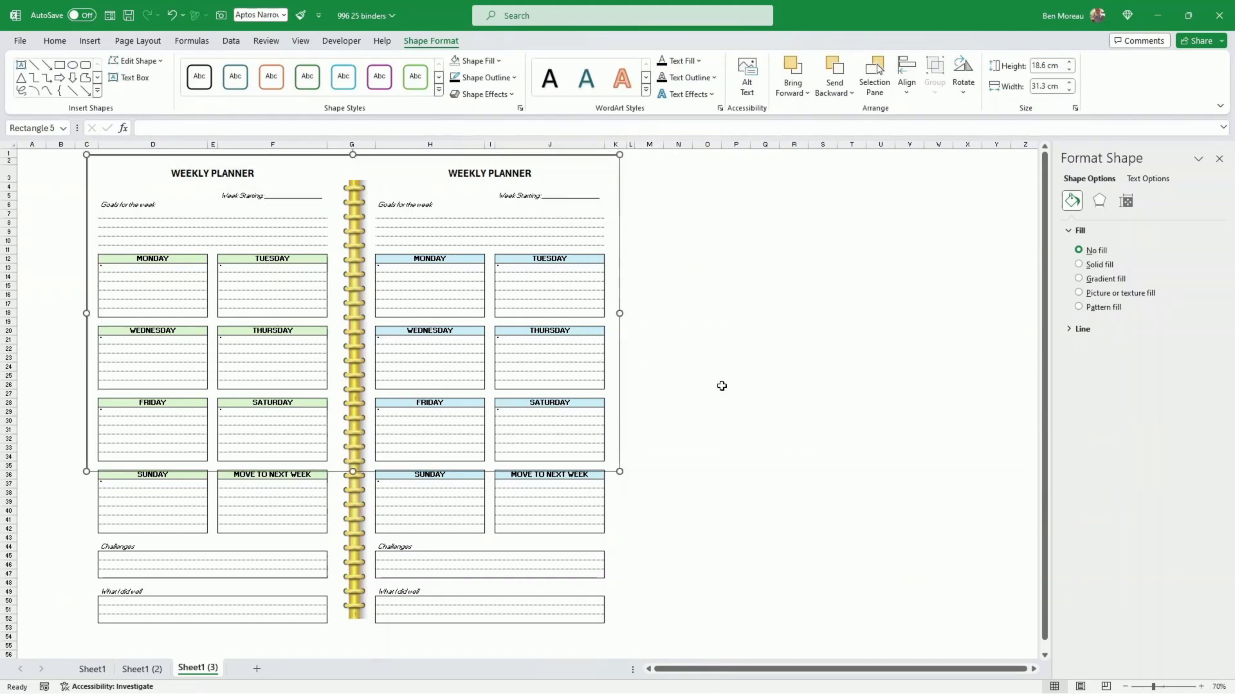
{"action": "scroll", "coordinate": [722, 386], "scroll_direction": "down", "scroll_amount": 3}
{"action": "left_click_drag", "start_coordinate": [354, 391], "coordinate": [352, 552]}
{"action": "left_click", "coordinate": [762, 429]}
{"action": "scroll", "coordinate": [762, 431], "scroll_direction": "up", "scroll_amount": 3}
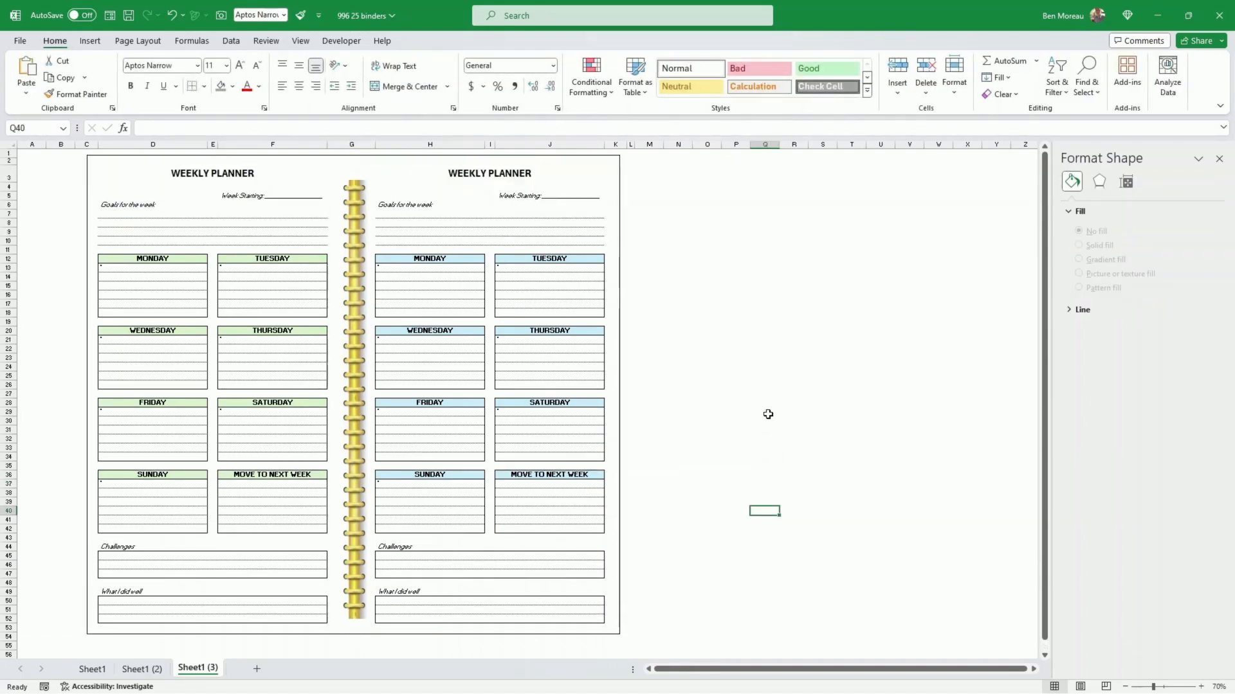
Step: Apply the outer shadow preset that falls toward the bottom right to the frame rectangle
{"action": "left_click", "coordinate": [619, 432]}
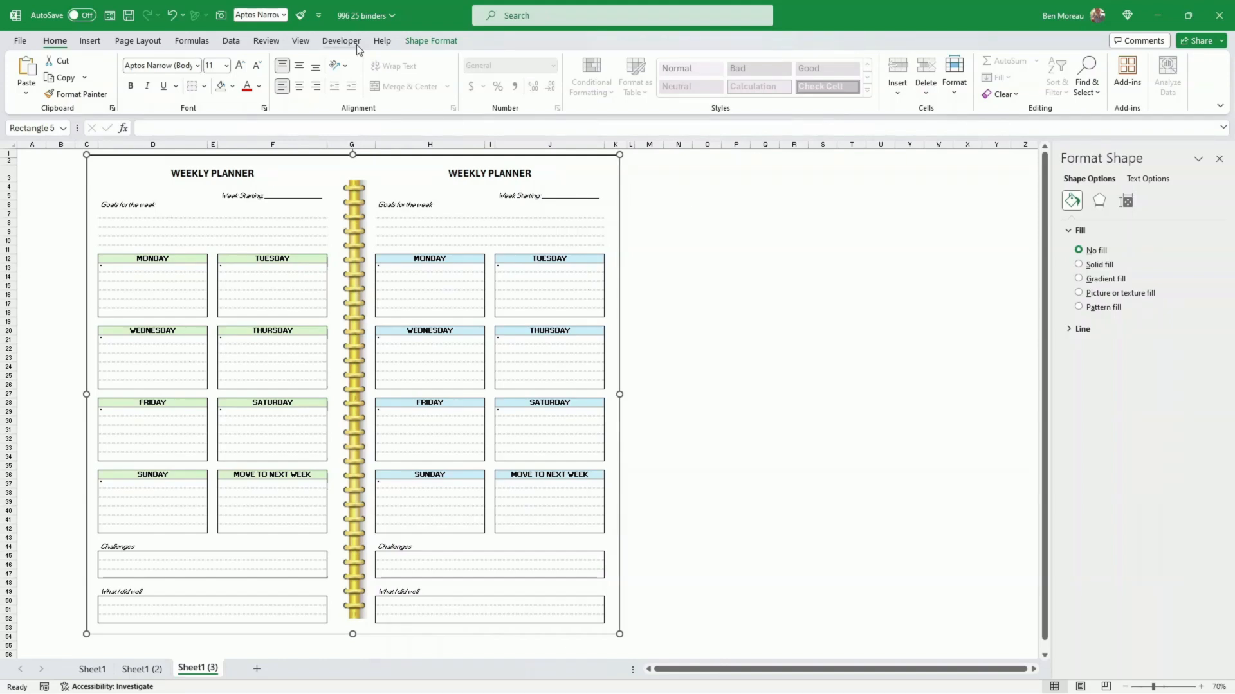
{"action": "left_click", "coordinate": [423, 41]}
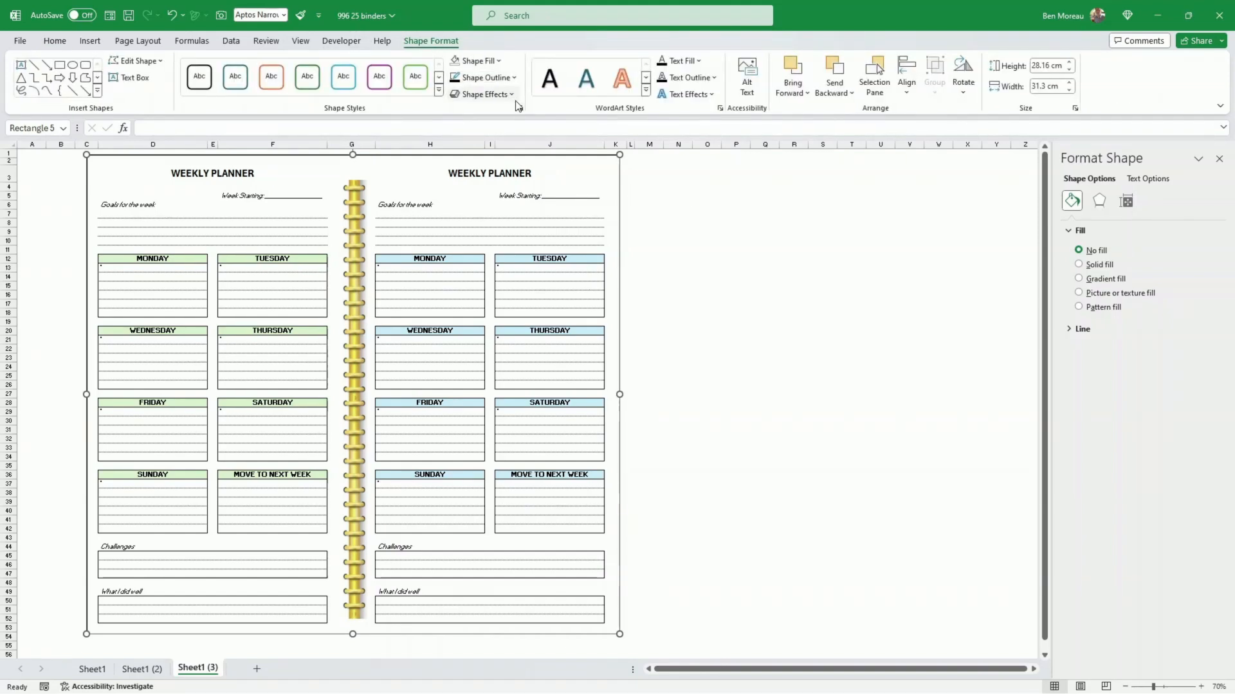
{"action": "left_click", "coordinate": [483, 94]}
{"action": "mouse_move", "coordinate": [520, 146]}
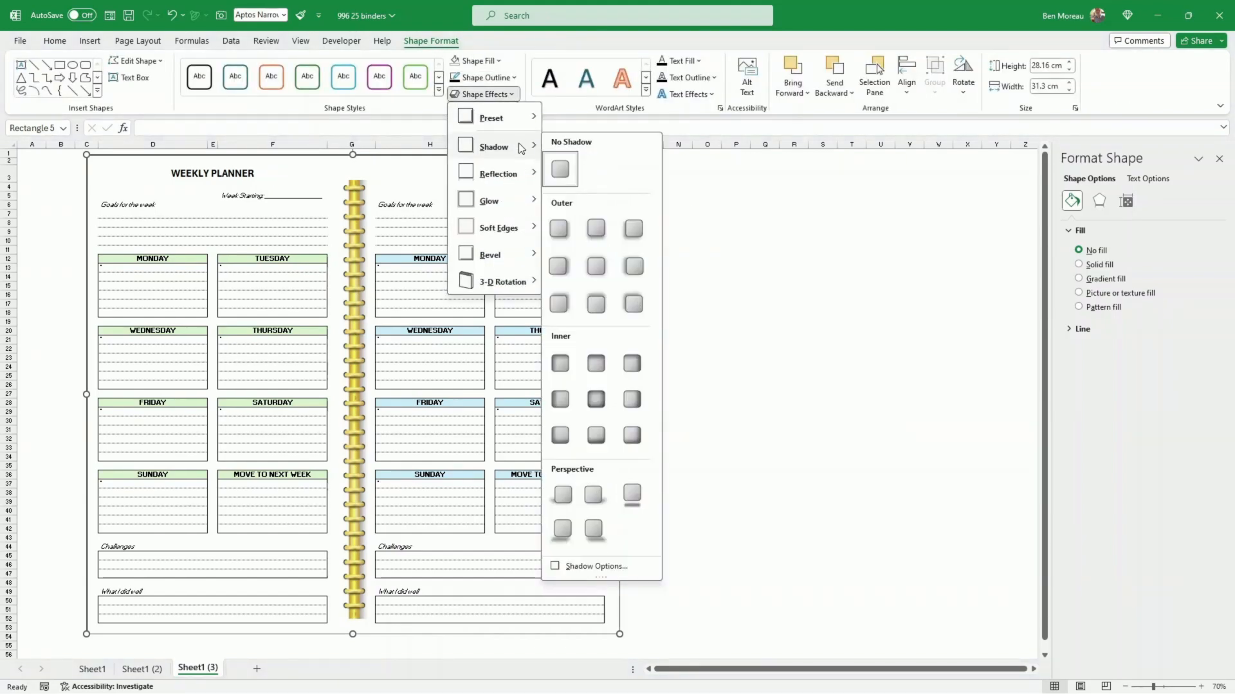
{"action": "left_click", "coordinate": [559, 229]}
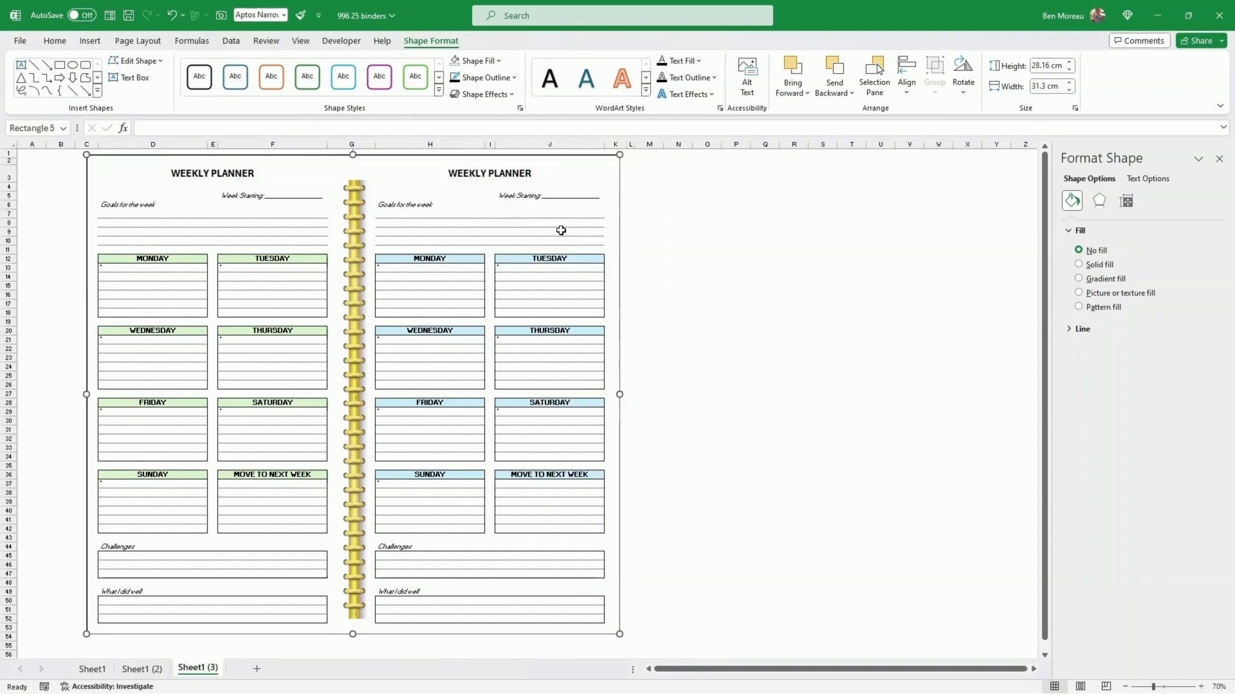
{"action": "left_click", "coordinate": [740, 295]}
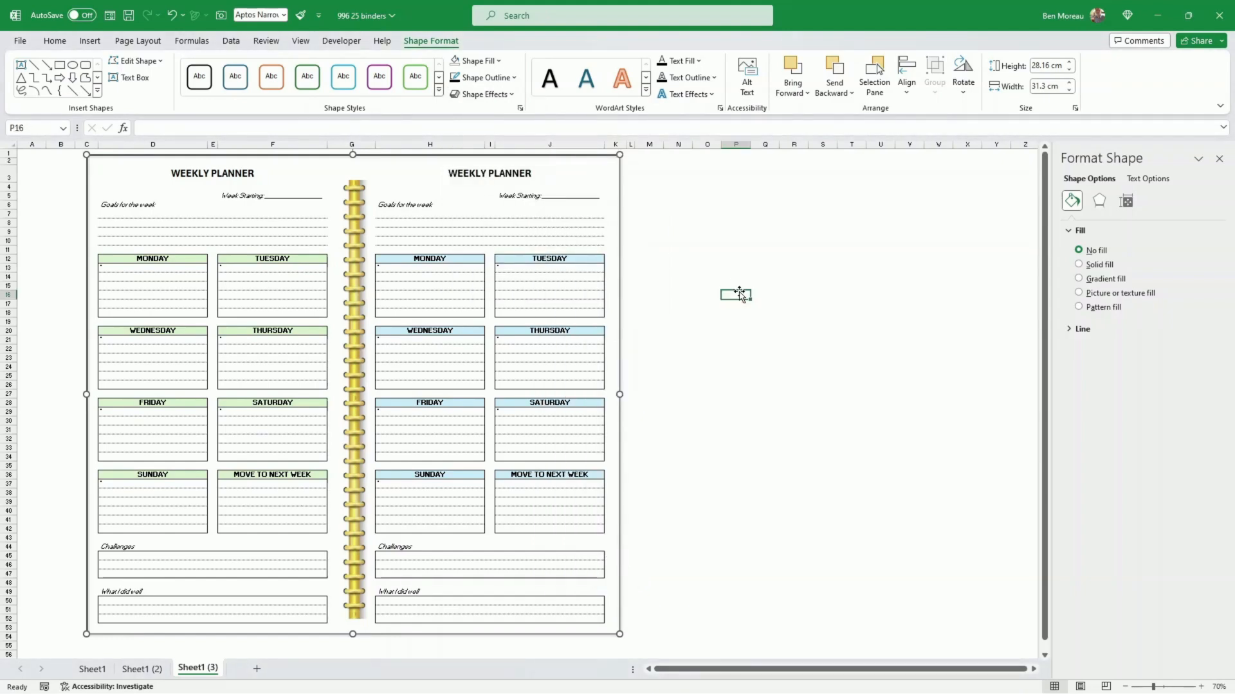
Step: Try custom settings for the frame's shadow: 63% transparency and 9 pt blur, testing a size of 105% before returning to 100%
{"action": "left_click", "coordinate": [618, 336]}
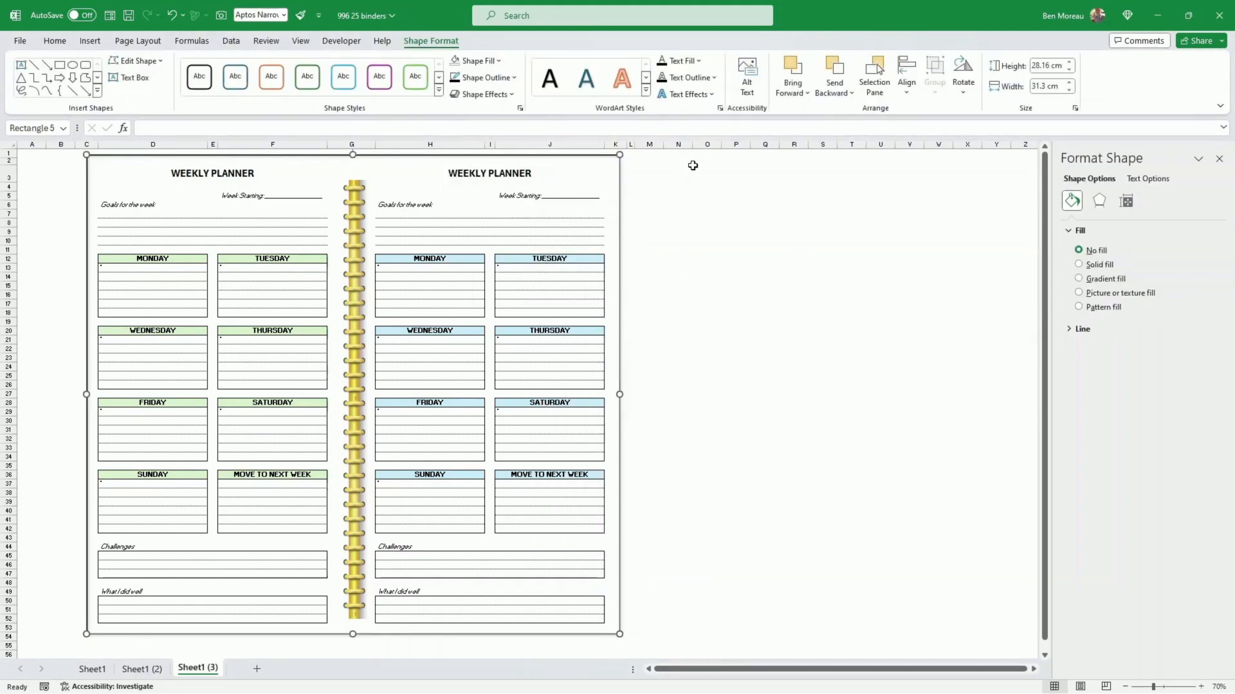
{"action": "left_click", "coordinate": [509, 95]}
{"action": "mouse_move", "coordinate": [526, 149]}
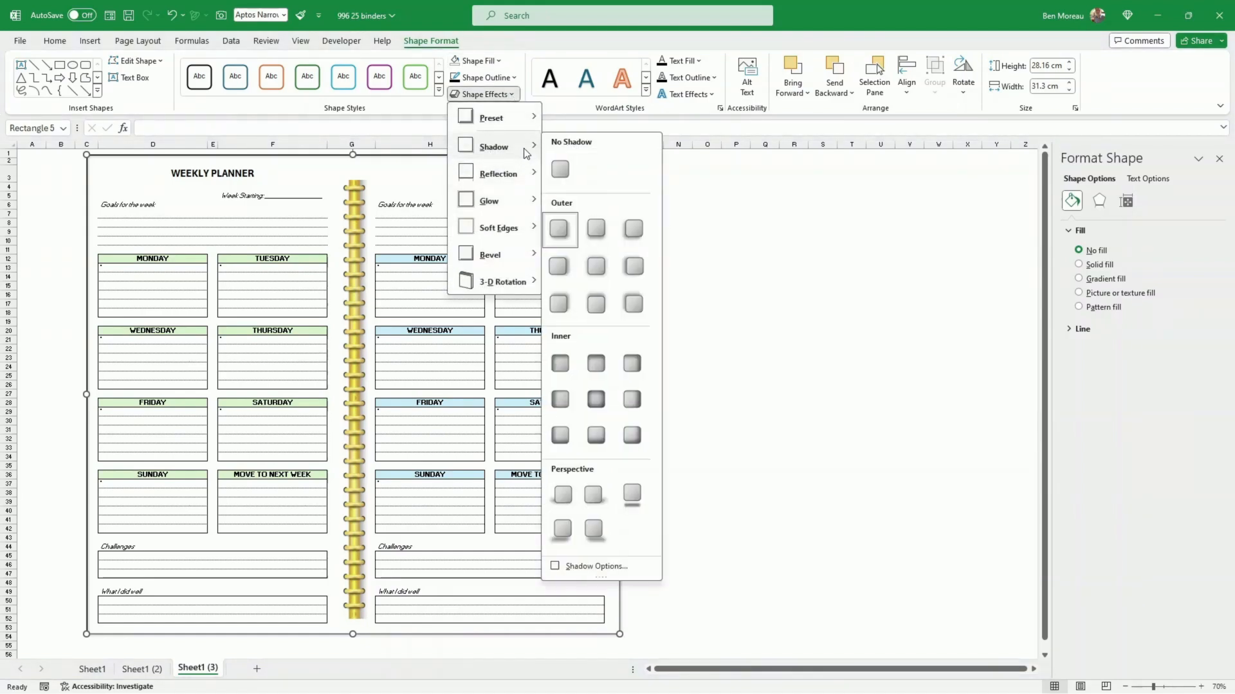
{"action": "left_click", "coordinate": [597, 566]}
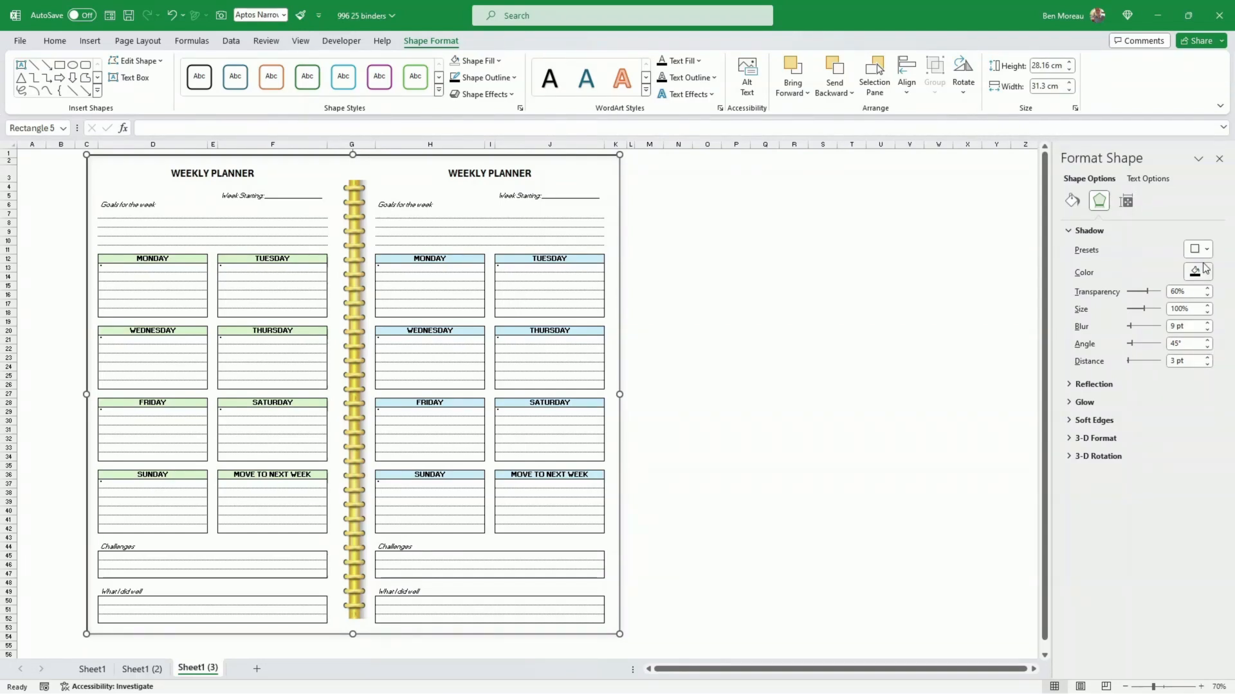
{"action": "left_click", "coordinate": [1208, 305]}
{"action": "left_click", "coordinate": [1207, 306]}
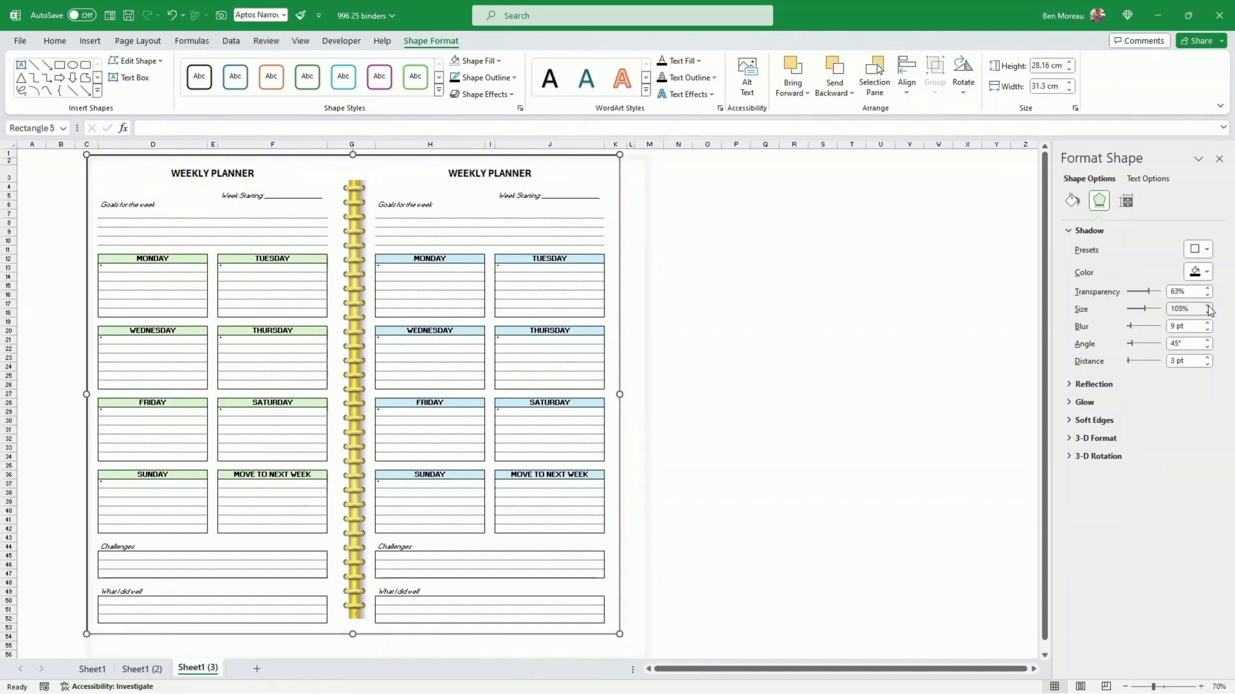
{"action": "left_click", "coordinate": [1207, 306]}
{"action": "left_click", "coordinate": [1208, 313]}
{"action": "left_click", "coordinate": [1209, 313]}
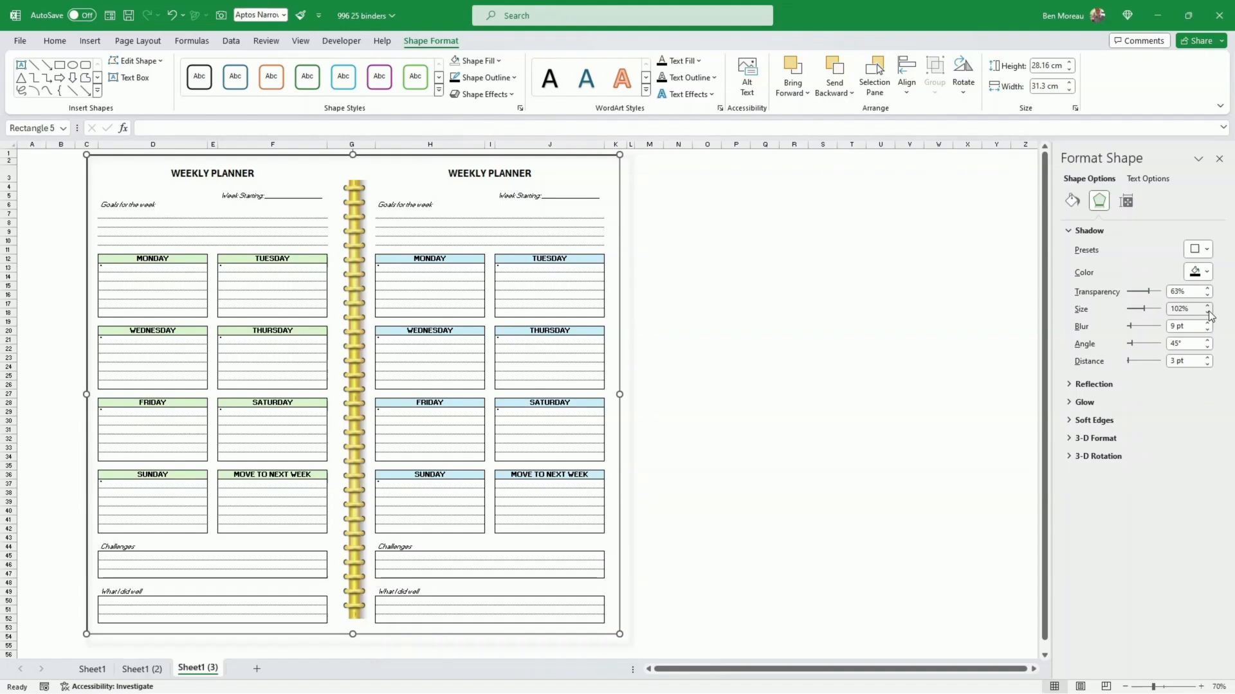
{"action": "left_click", "coordinate": [1208, 313]}
{"action": "left_click", "coordinate": [820, 368]}
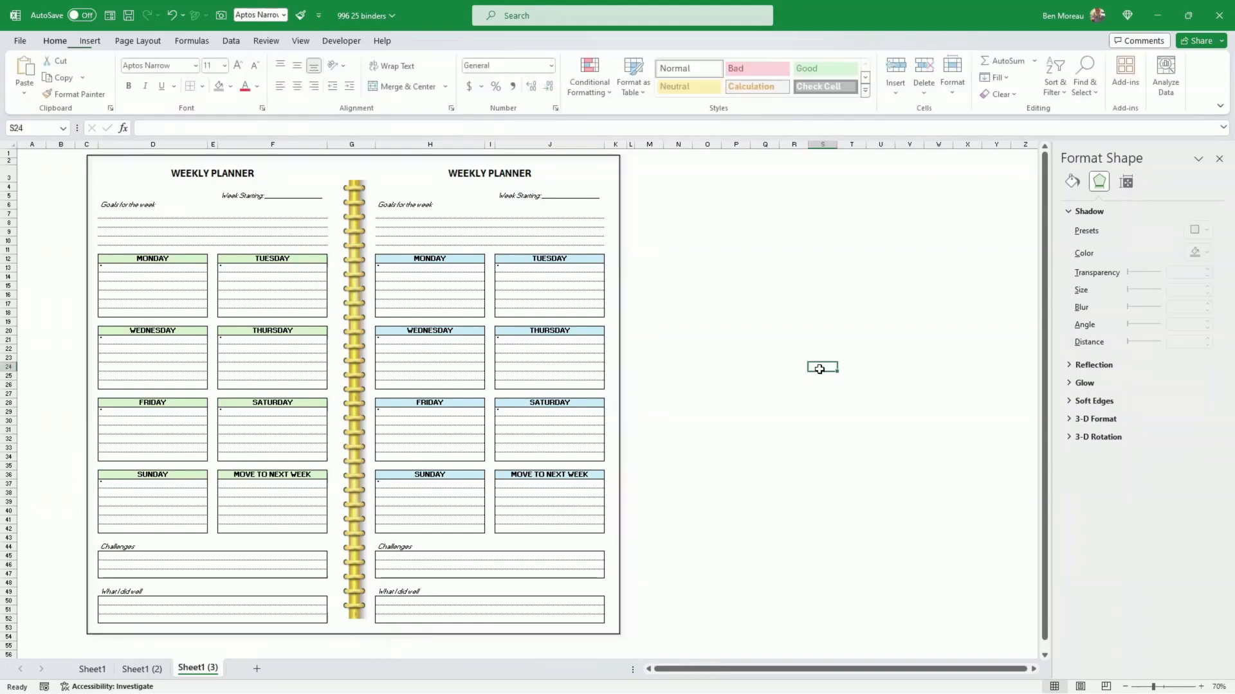
{"action": "right_click", "coordinate": [584, 634]}
{"action": "left_click", "coordinate": [790, 544]}
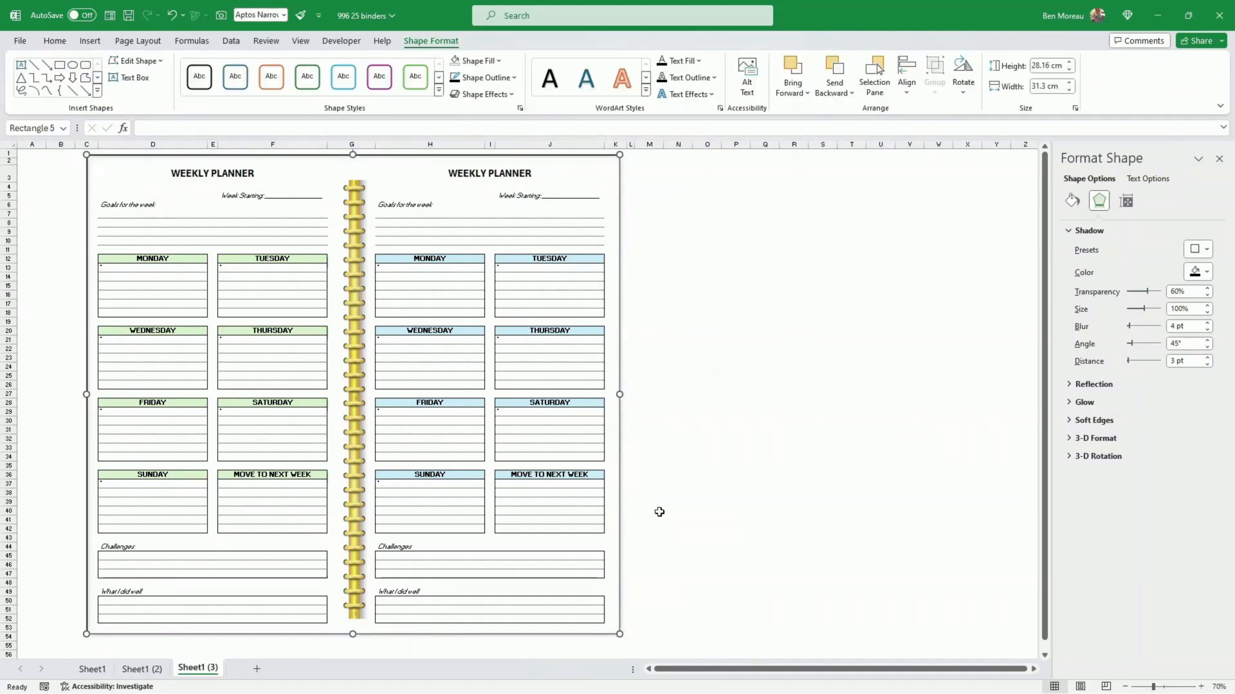
{"action": "key", "text": "Escape"}
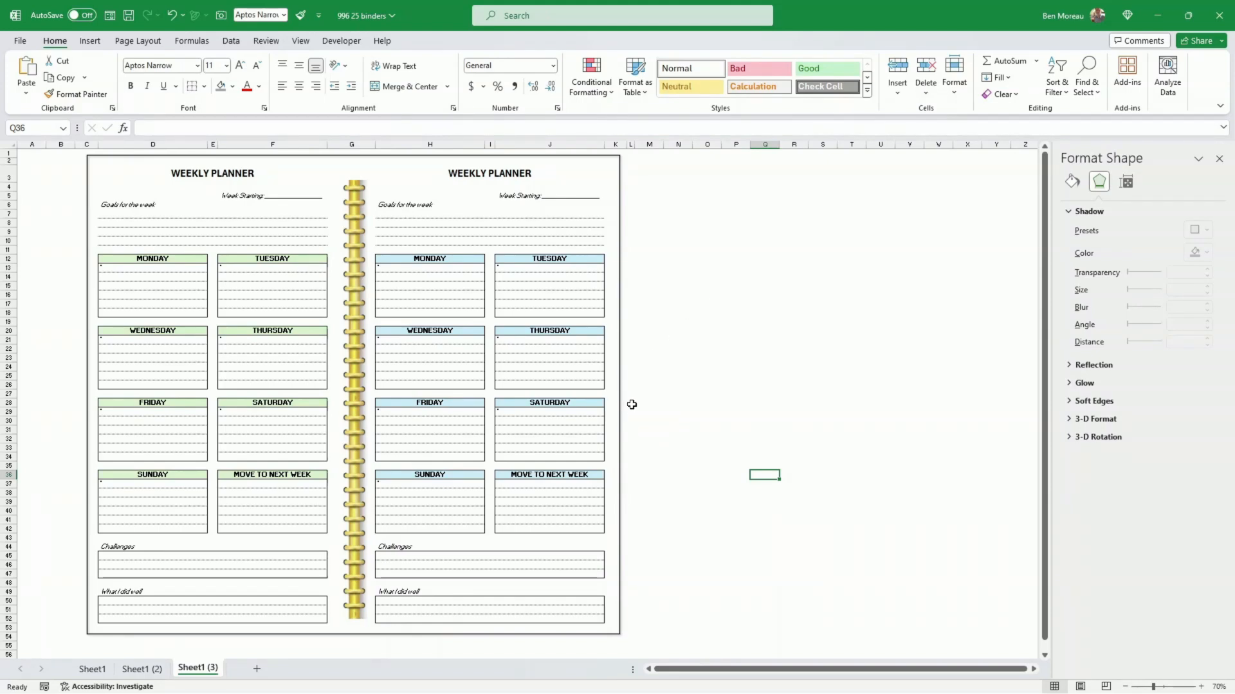
Step: Set the frame rectangle's outline weight to ½ pt
{"action": "left_click", "coordinate": [621, 425]}
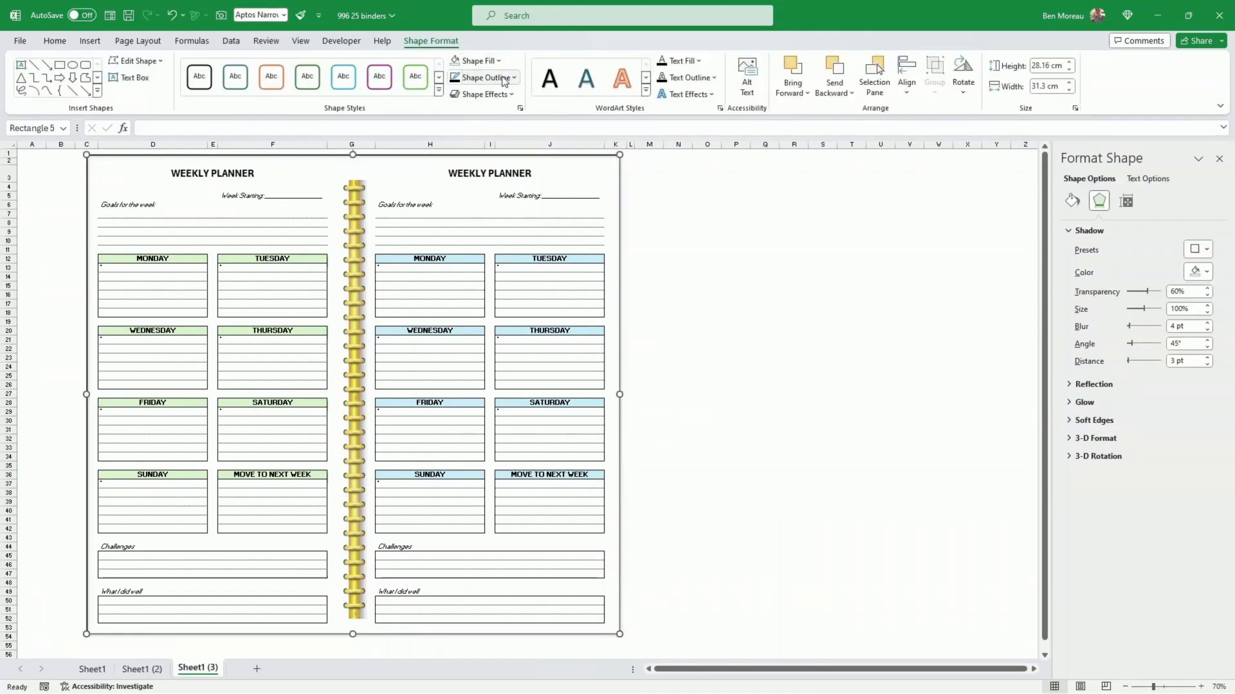
{"action": "left_click", "coordinate": [514, 78]}
{"action": "mouse_move", "coordinate": [549, 278]}
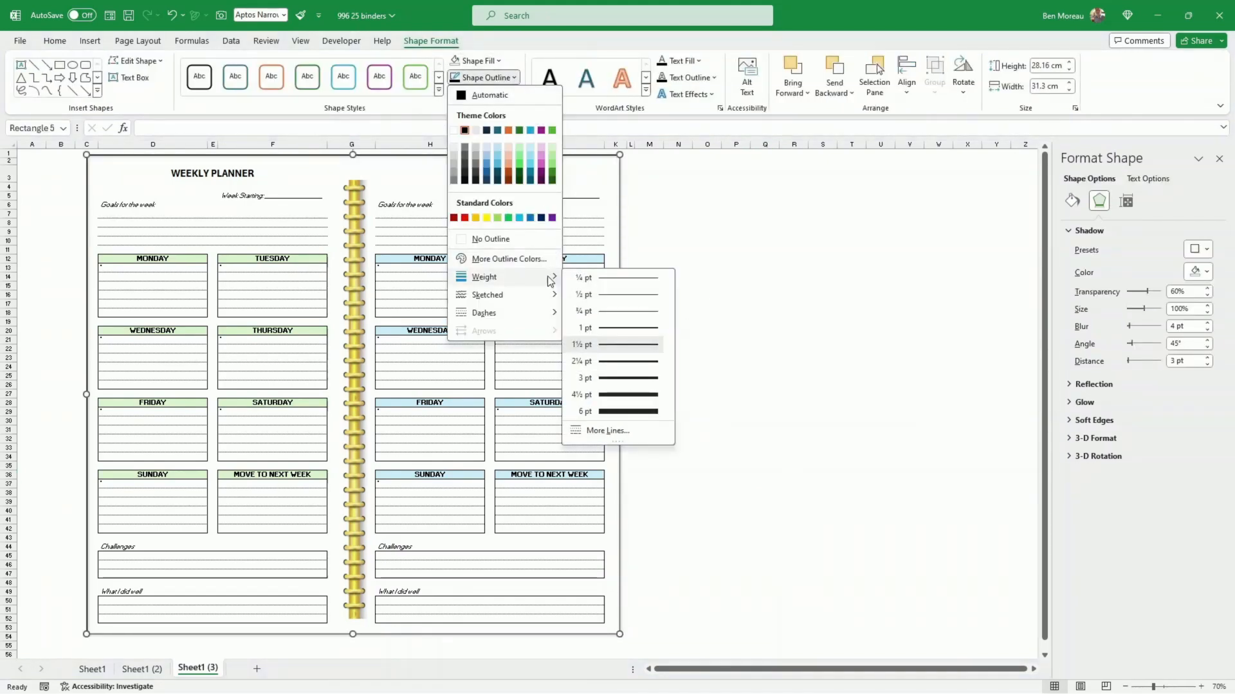
{"action": "left_click", "coordinate": [608, 296]}
{"action": "left_click", "coordinate": [707, 293]}
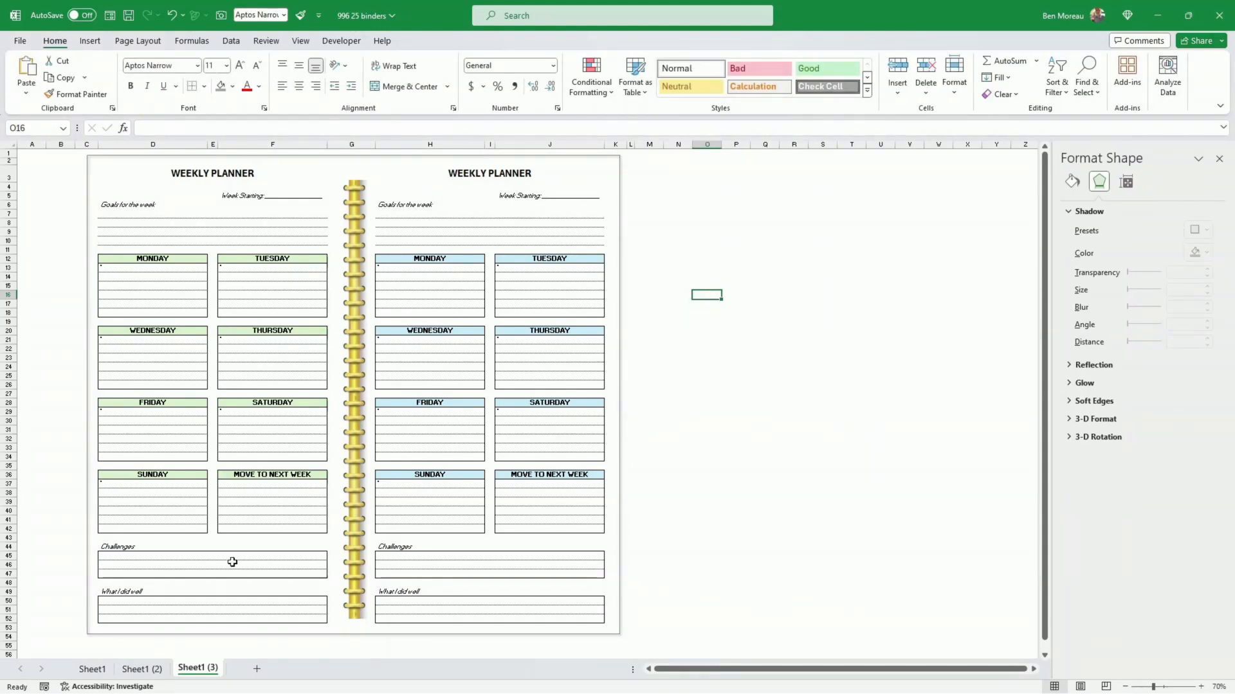
Step: Create a copy of the Sheet1 worksheet at the end of the workbook
{"action": "left_click", "coordinate": [159, 672]}
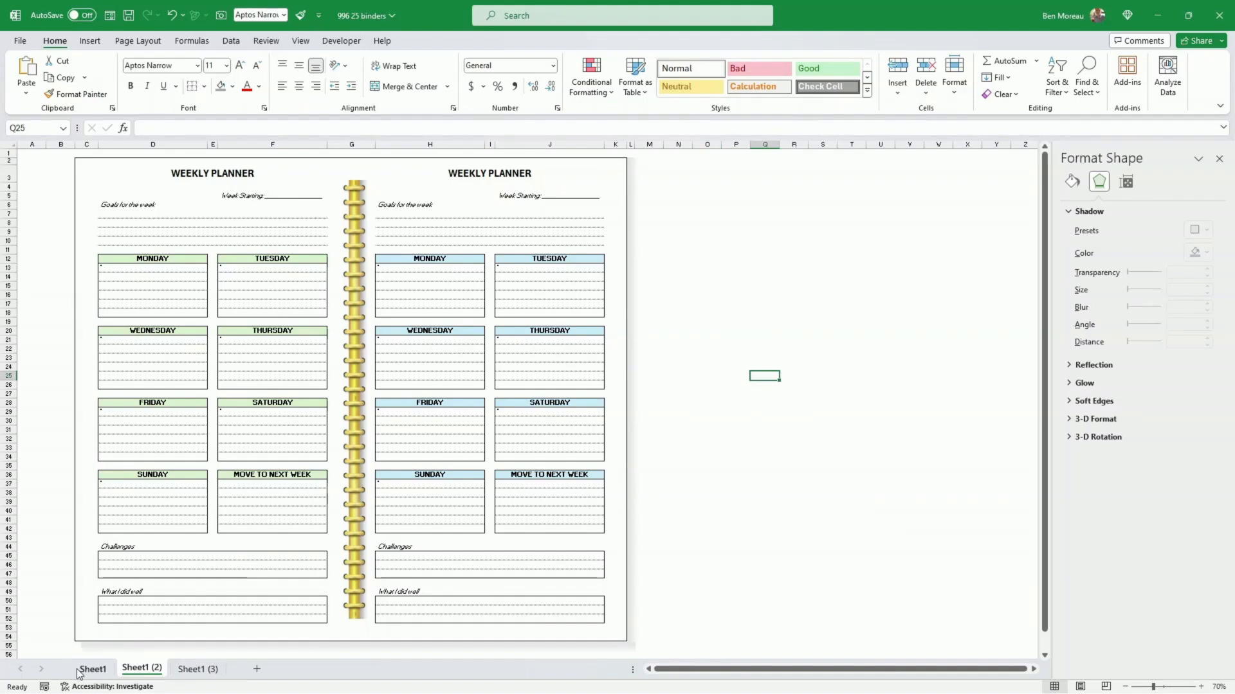
{"action": "left_click", "coordinate": [88, 672]}
{"action": "left_click", "coordinate": [135, 671]}
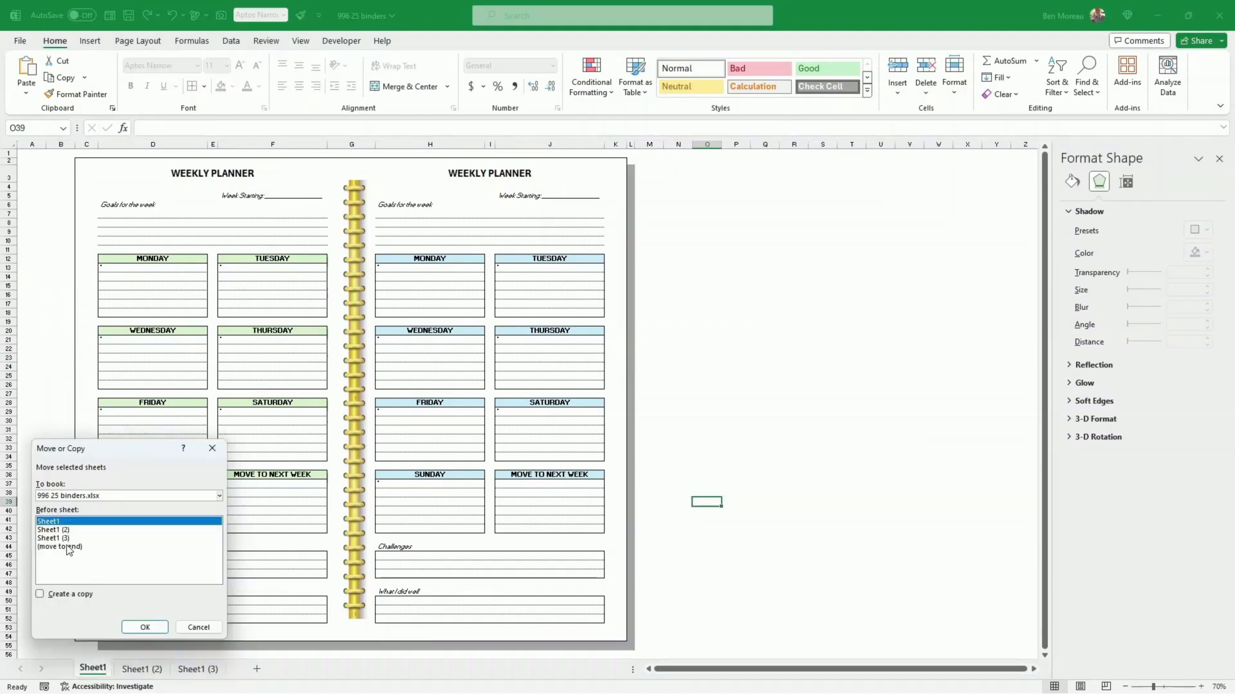
{"action": "left_click", "coordinate": [67, 548]}
{"action": "left_click", "coordinate": [69, 595]}
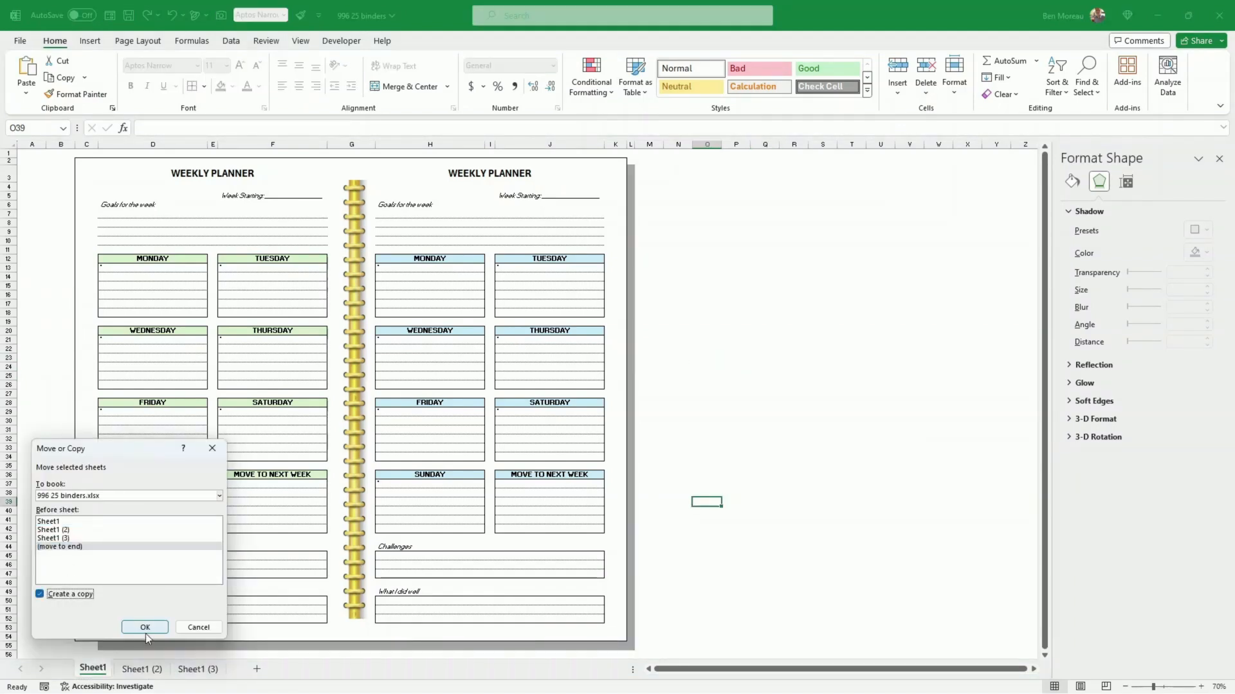
{"action": "left_click", "coordinate": [145, 628]}
Step: Clear the remaining grey shadow cells around the page on Sheet1 (4) and widen the narrow column L beside it
{"action": "left_click", "coordinate": [798, 529]}
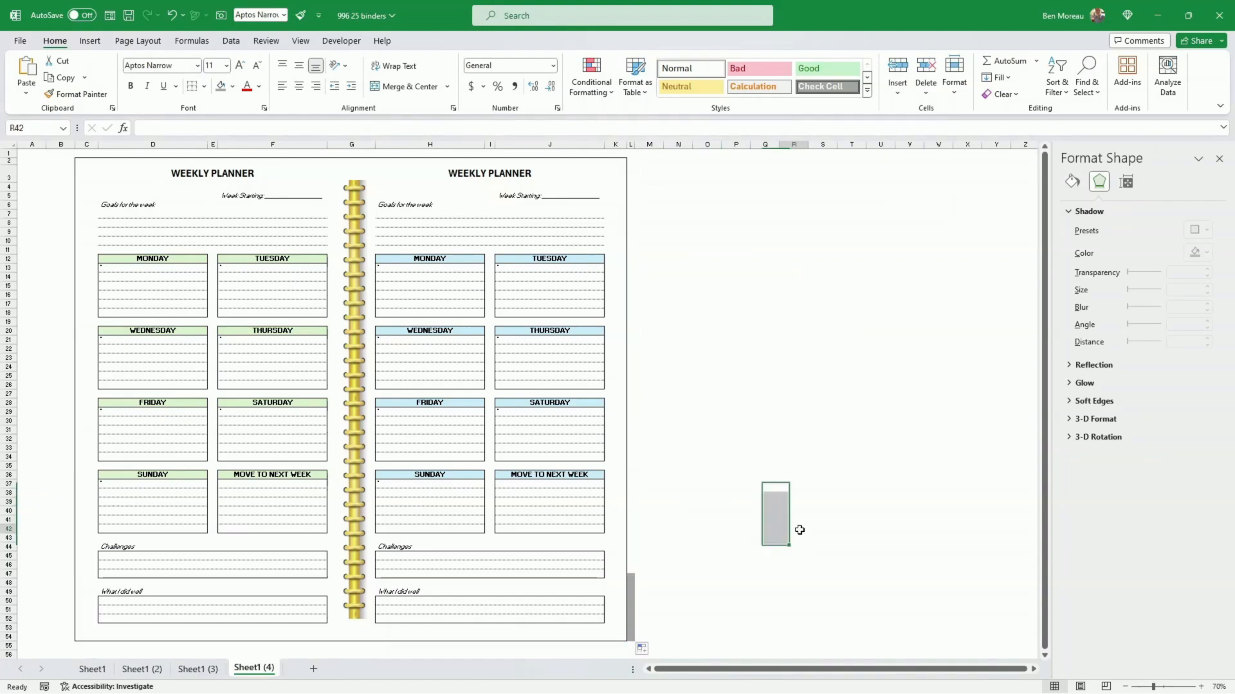
{"action": "left_click", "coordinate": [812, 488]}
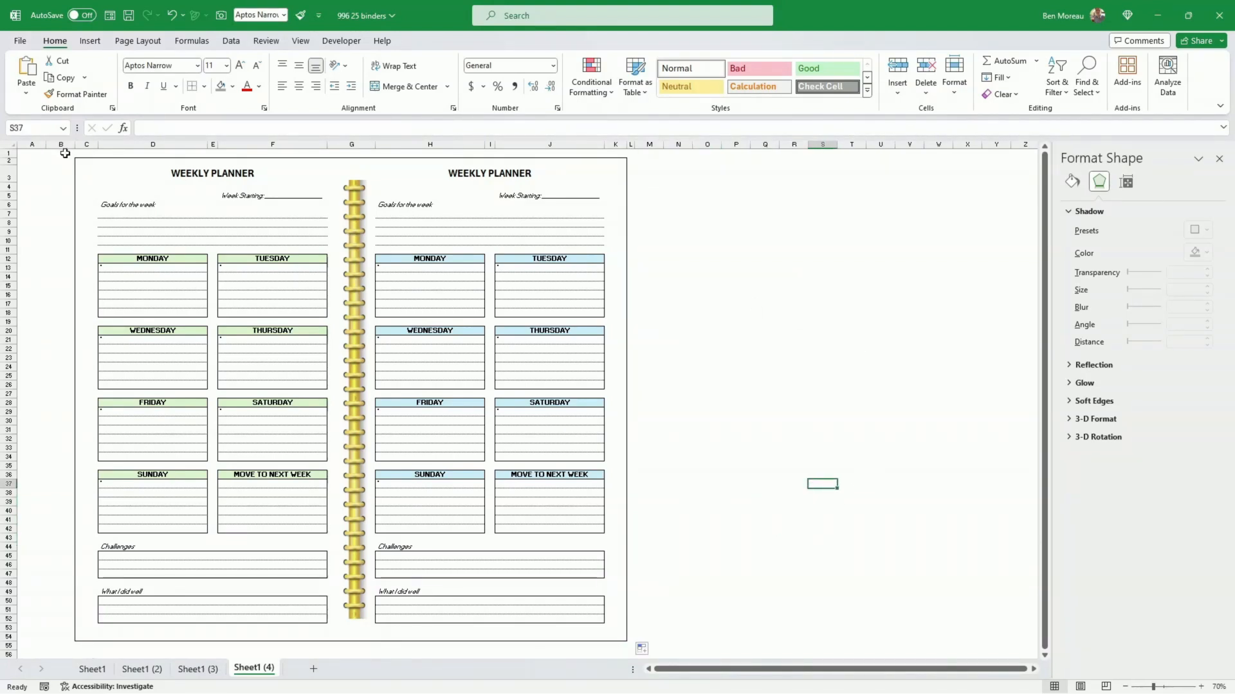
{"action": "left_click_drag", "start_coordinate": [60, 153], "coordinate": [650, 144]}
{"action": "left_click", "coordinate": [651, 174]}
{"action": "left_click", "coordinate": [751, 204]}
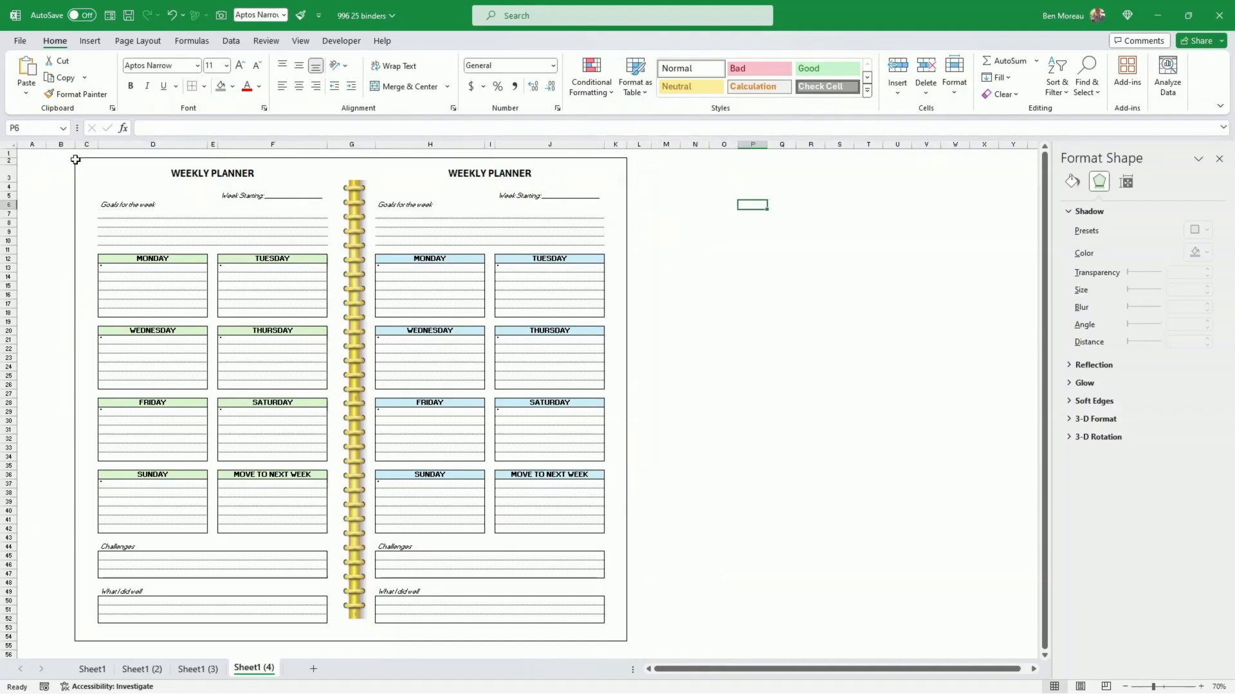
Step: Select the planner range B1:L55 on Sheet1 (4) and try the Print Selection scope in the print settings
{"action": "left_click_drag", "start_coordinate": [75, 159], "coordinate": [649, 608]}
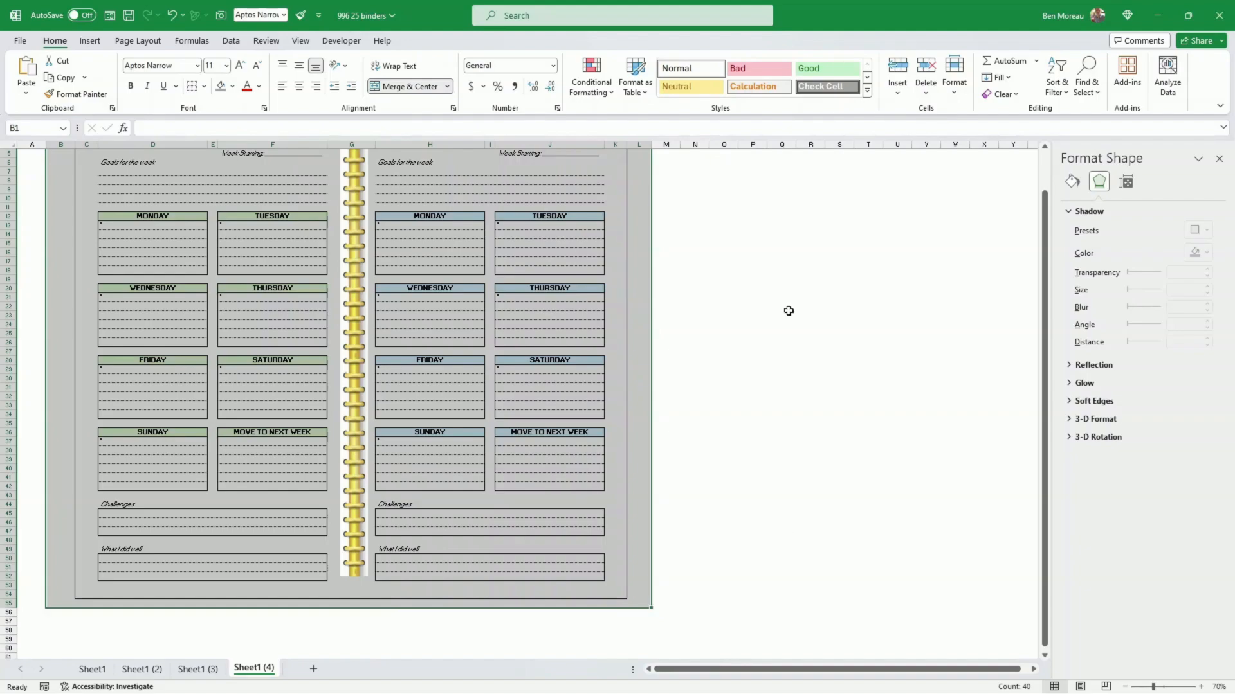
{"action": "left_click", "coordinate": [18, 41]}
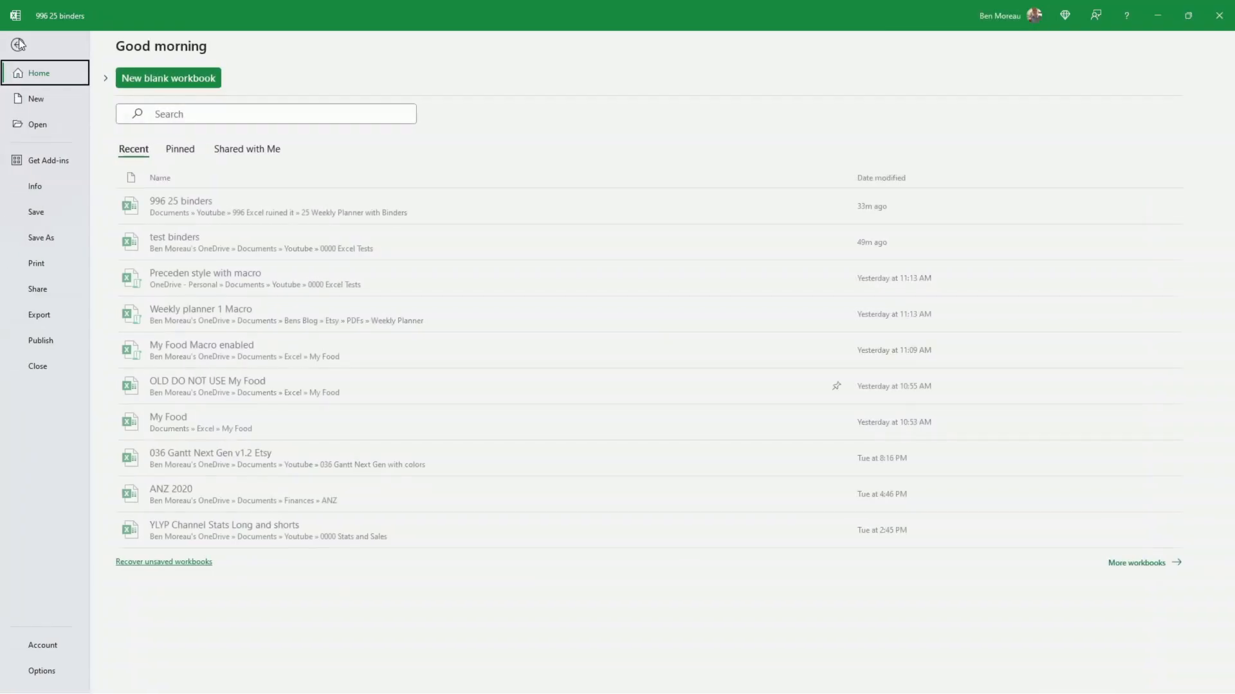
{"action": "left_click", "coordinate": [52, 316]}
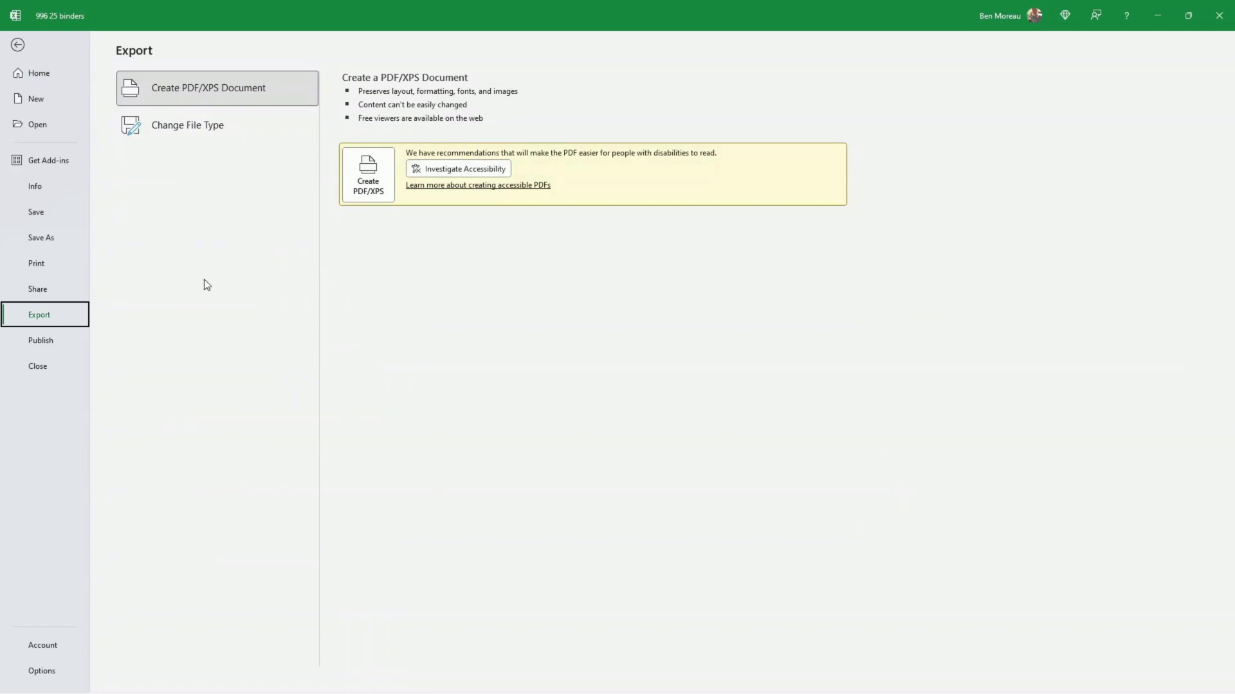
{"action": "left_click", "coordinate": [40, 263]}
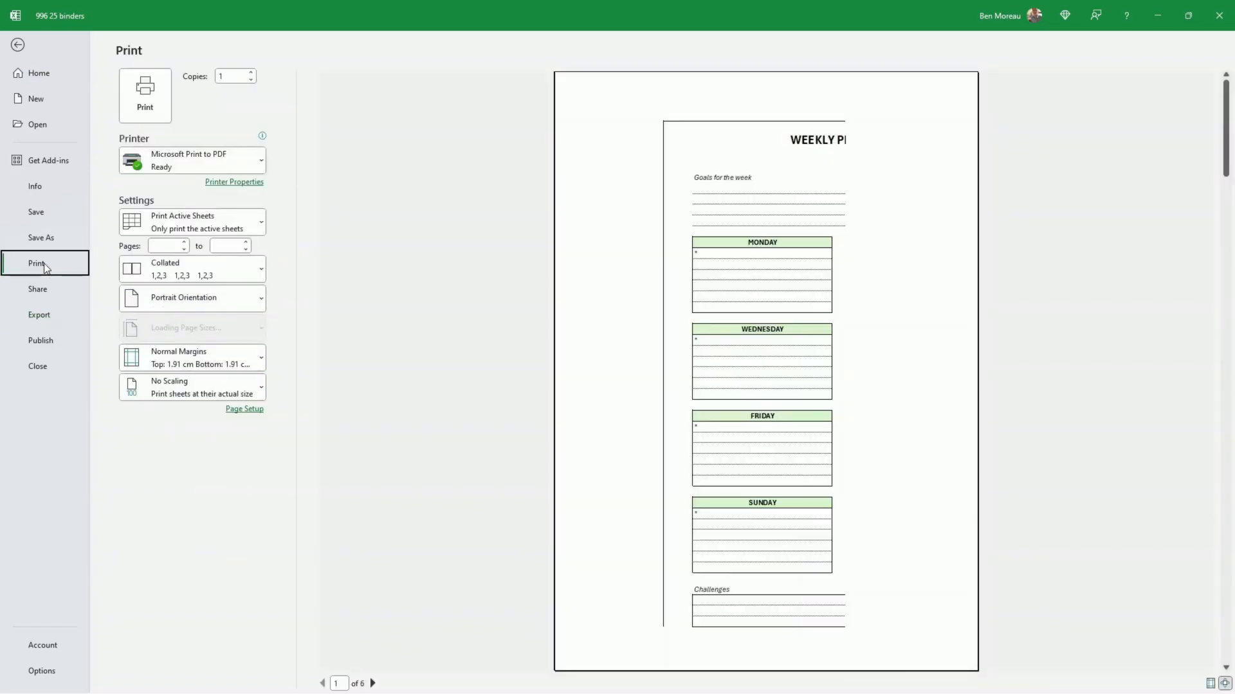
{"action": "mouse_move", "coordinate": [176, 160]}
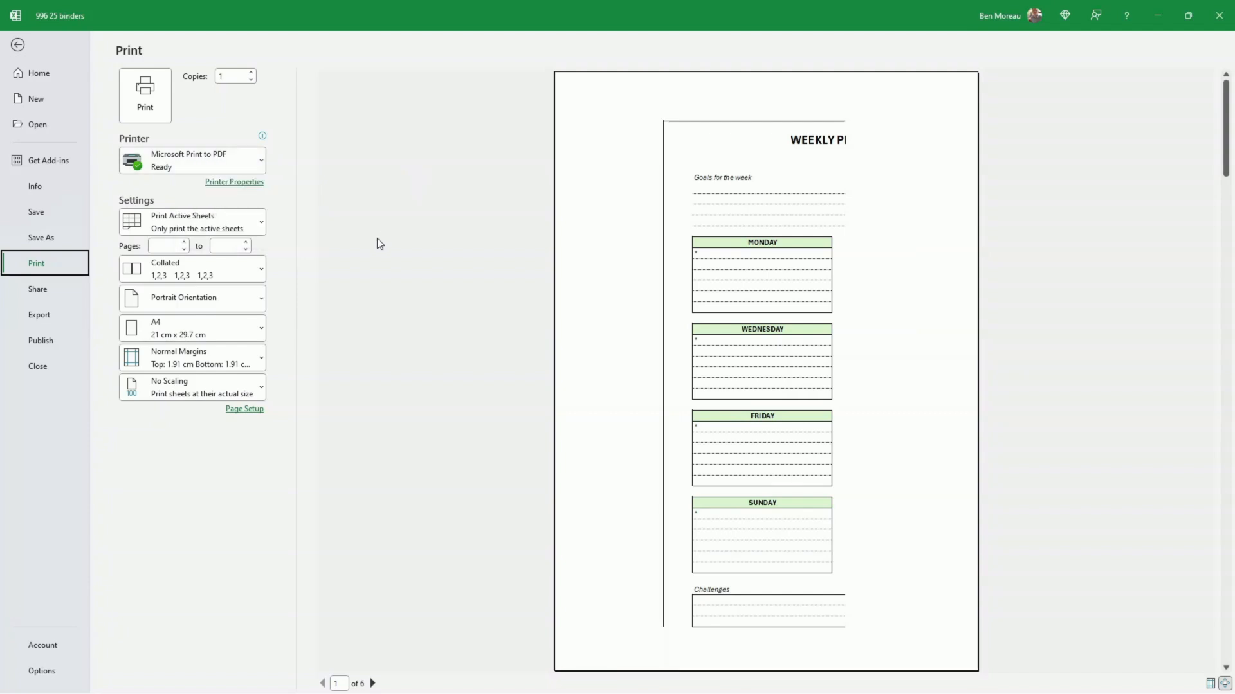
{"action": "left_click", "coordinate": [262, 225]}
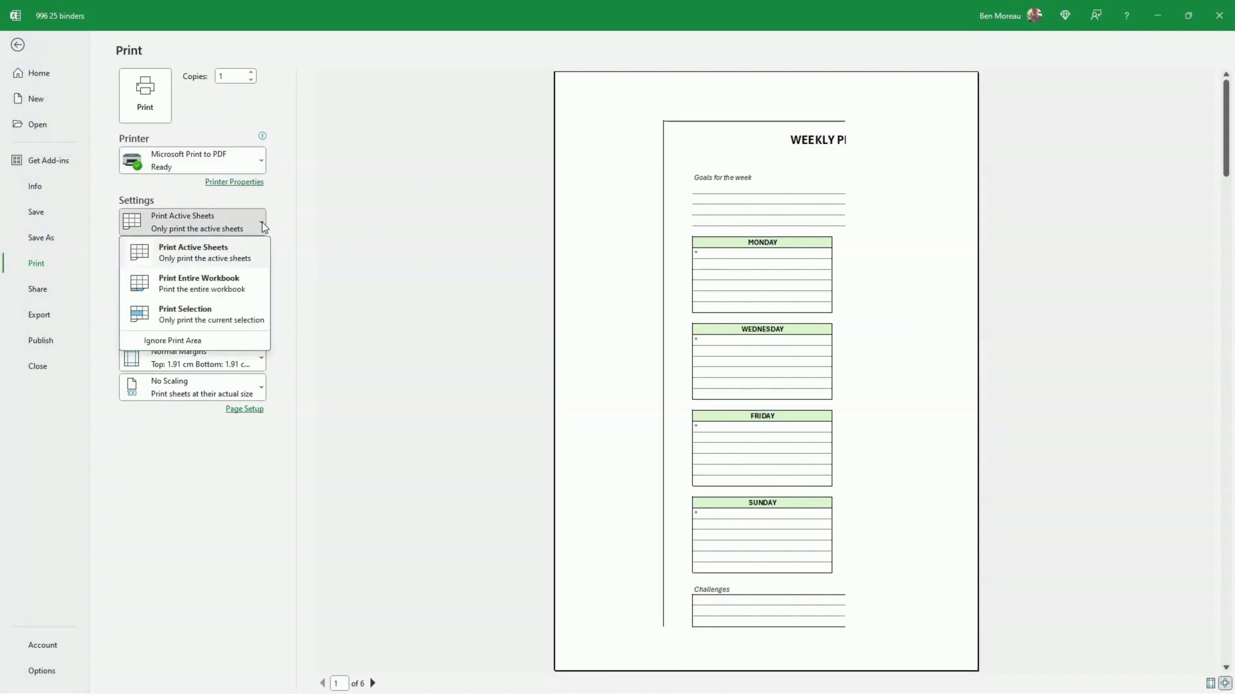
{"action": "left_click", "coordinate": [195, 312]}
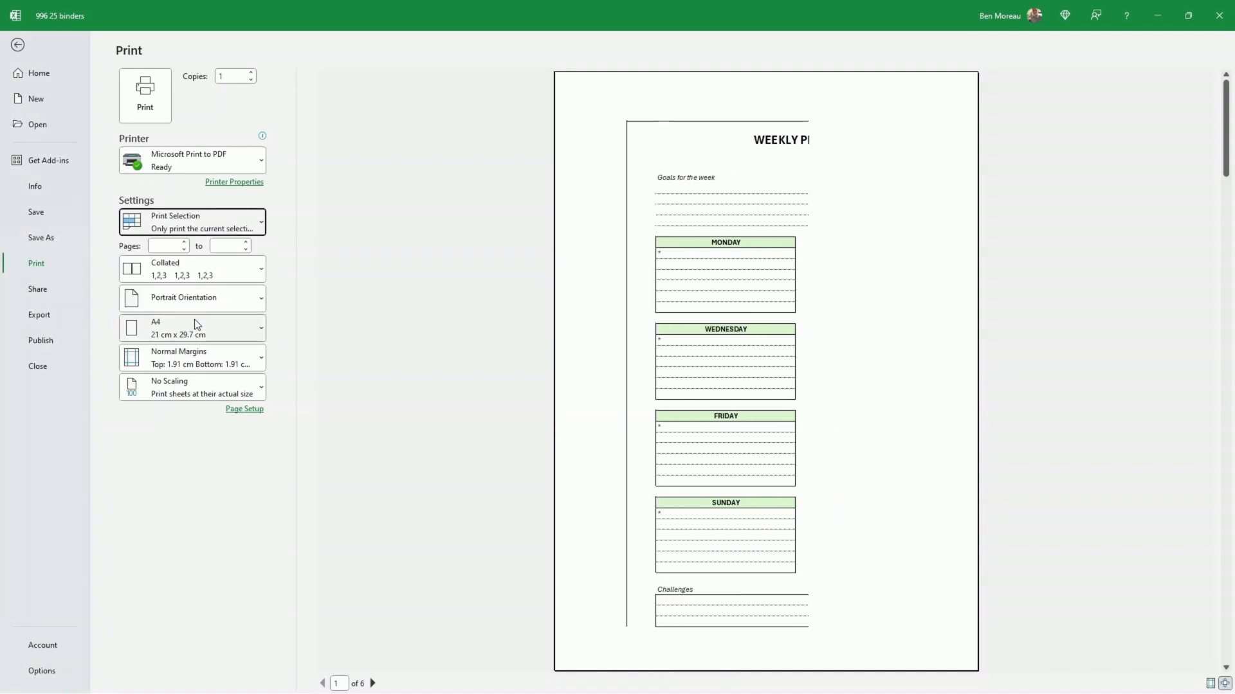
{"action": "left_click", "coordinate": [262, 224]}
{"action": "left_click", "coordinate": [261, 220]}
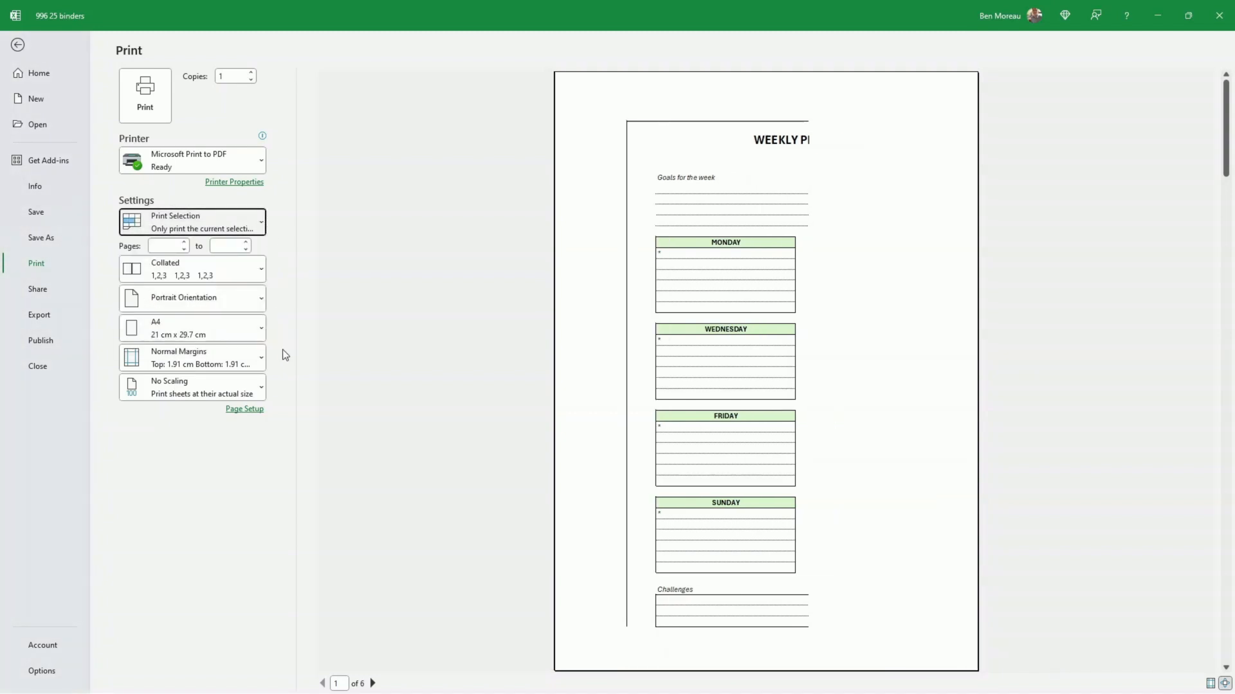
Step: Scale the printout with Fit Sheet on One Page and switch it to landscape orientation
{"action": "left_click", "coordinate": [261, 389]}
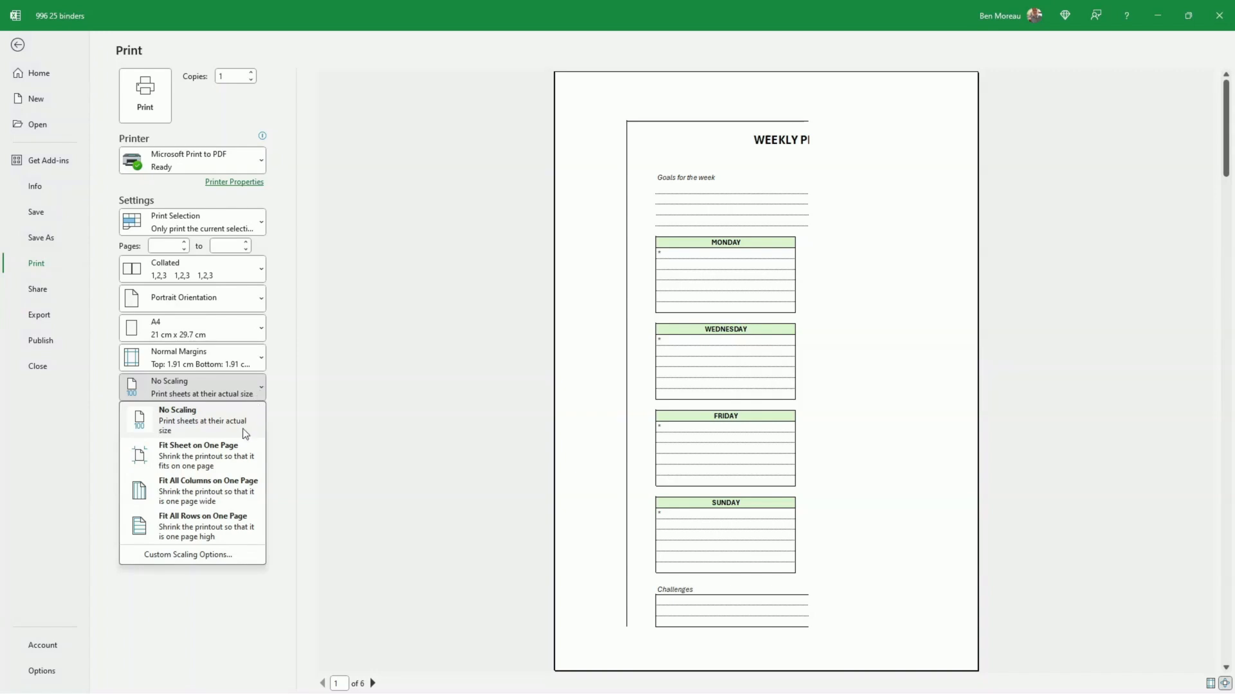
{"action": "left_click", "coordinate": [234, 459]}
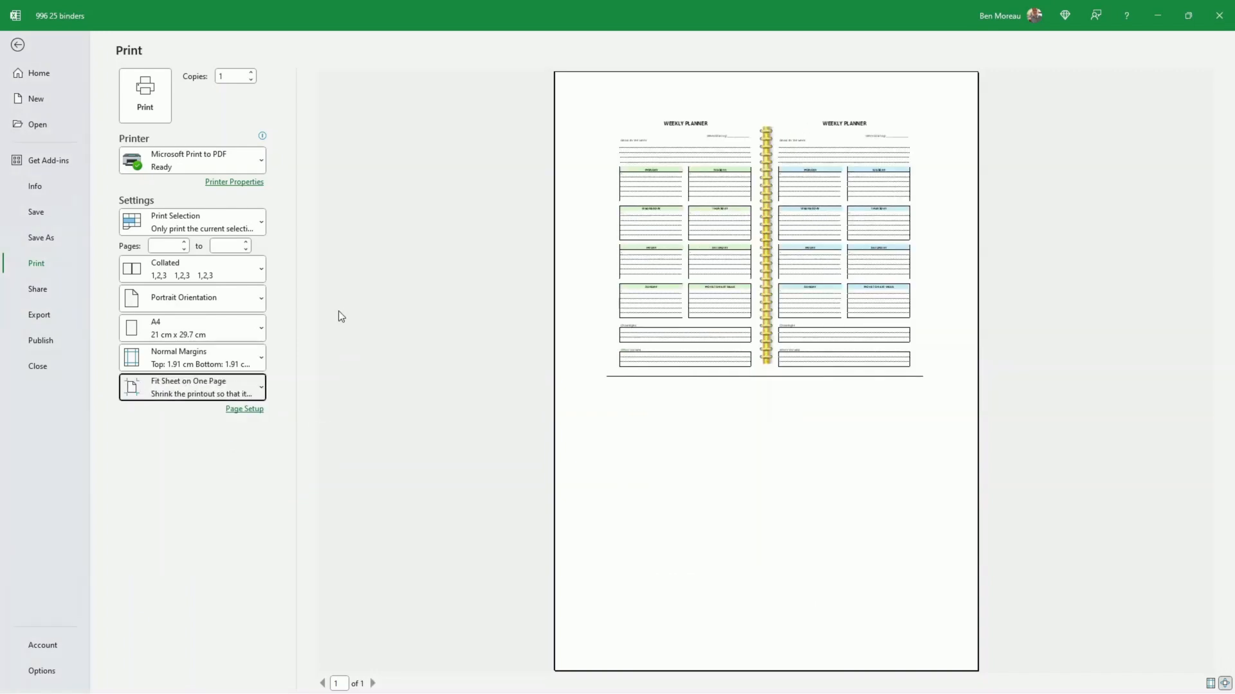
{"action": "left_click", "coordinate": [257, 298]}
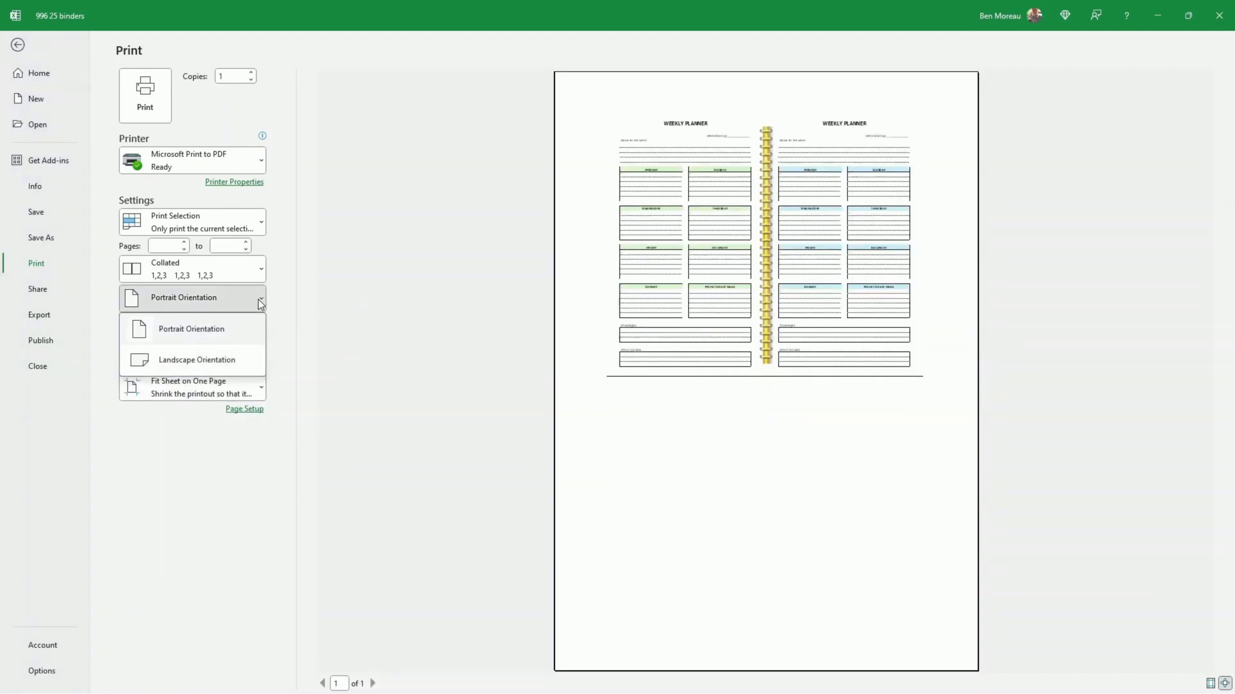
{"action": "left_click", "coordinate": [221, 358]}
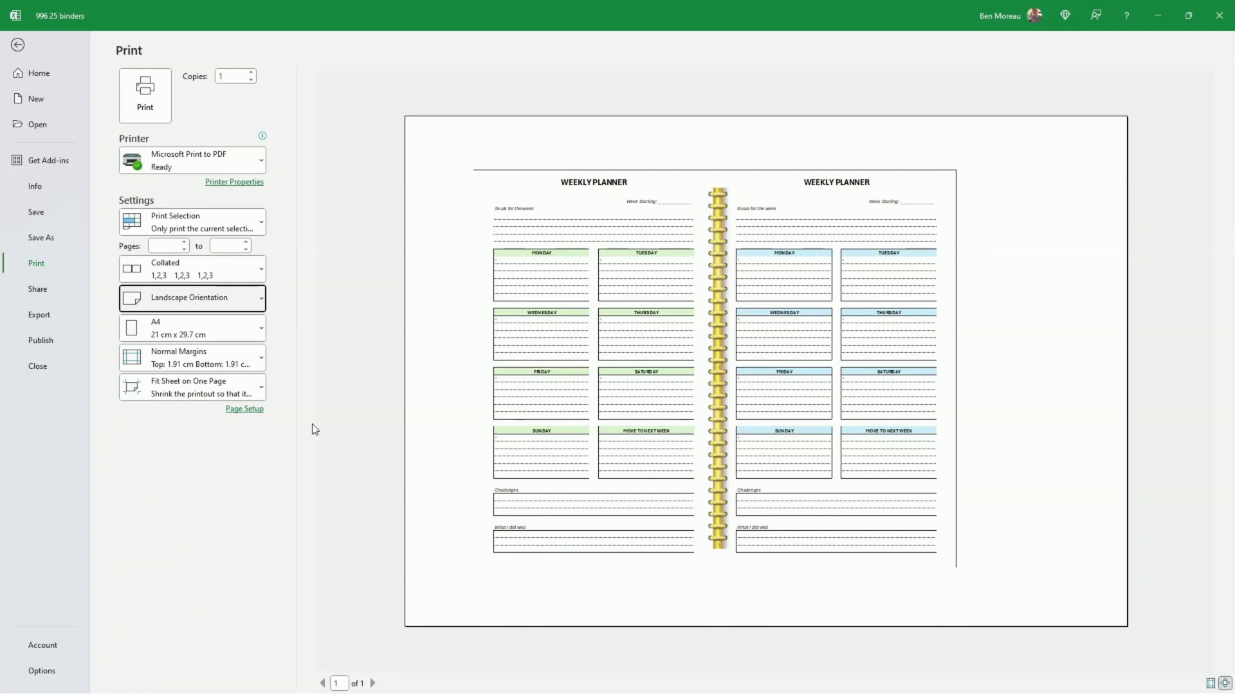
Step: Reduce the top page margin to 0.4 cm, lower the right margin too, and return to the worksheet
{"action": "left_click", "coordinate": [249, 411]}
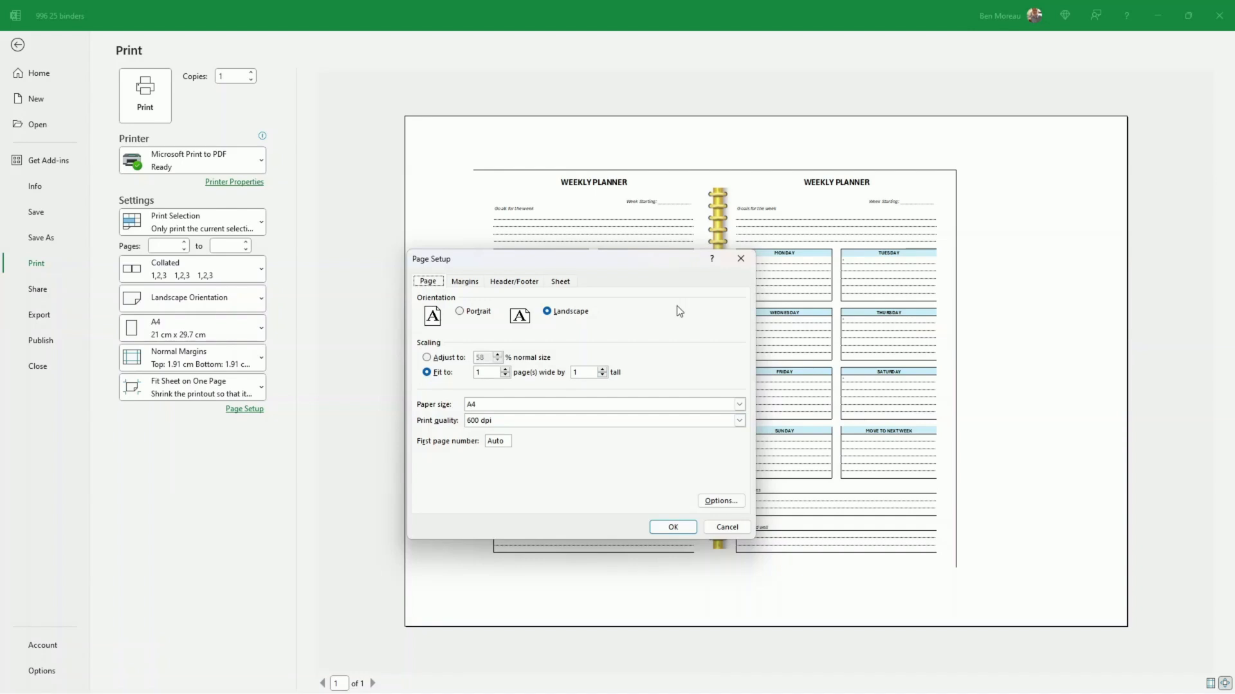
{"action": "left_click", "coordinate": [464, 282]}
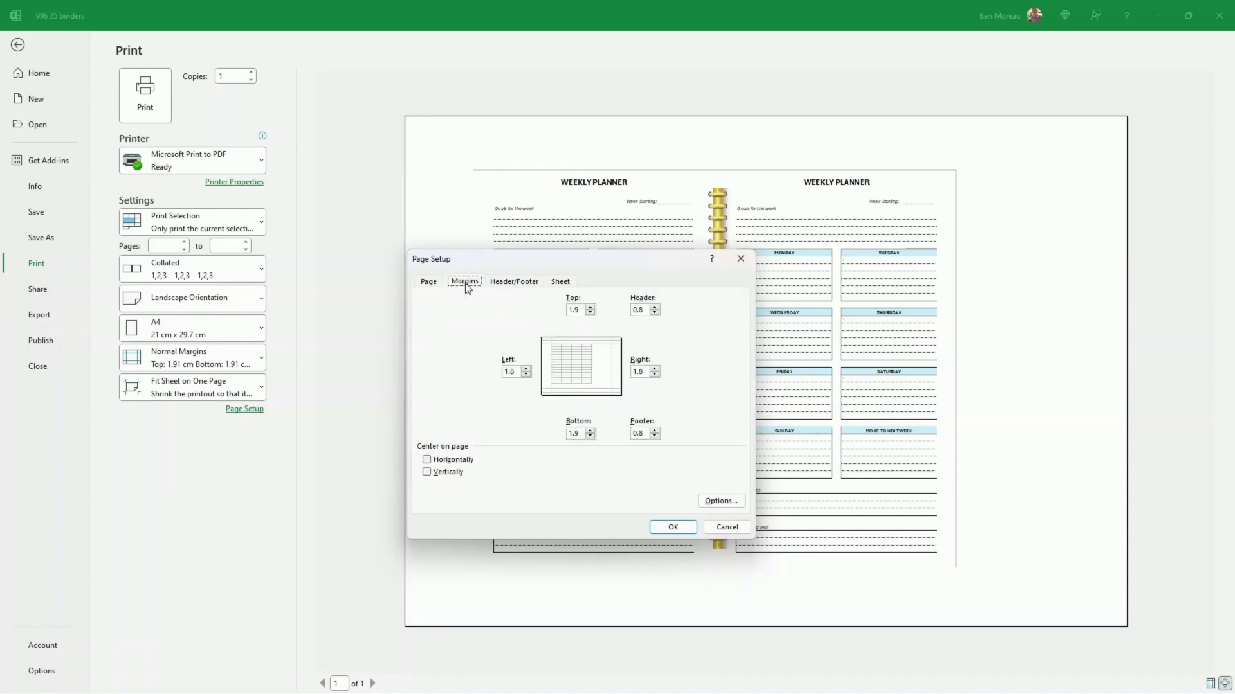
{"action": "left_click", "coordinate": [591, 312]}
{"action": "double_click", "coordinate": [654, 375]}
{"action": "left_click", "coordinate": [668, 528]}
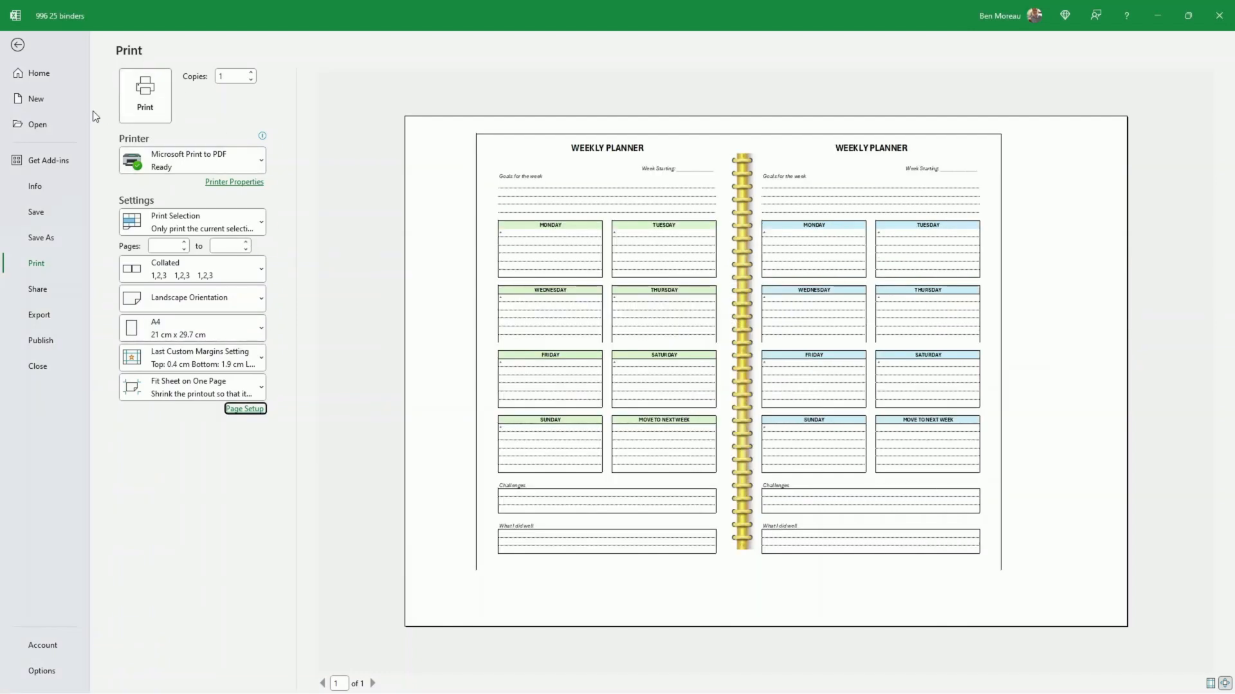
{"action": "left_click", "coordinate": [18, 45]}
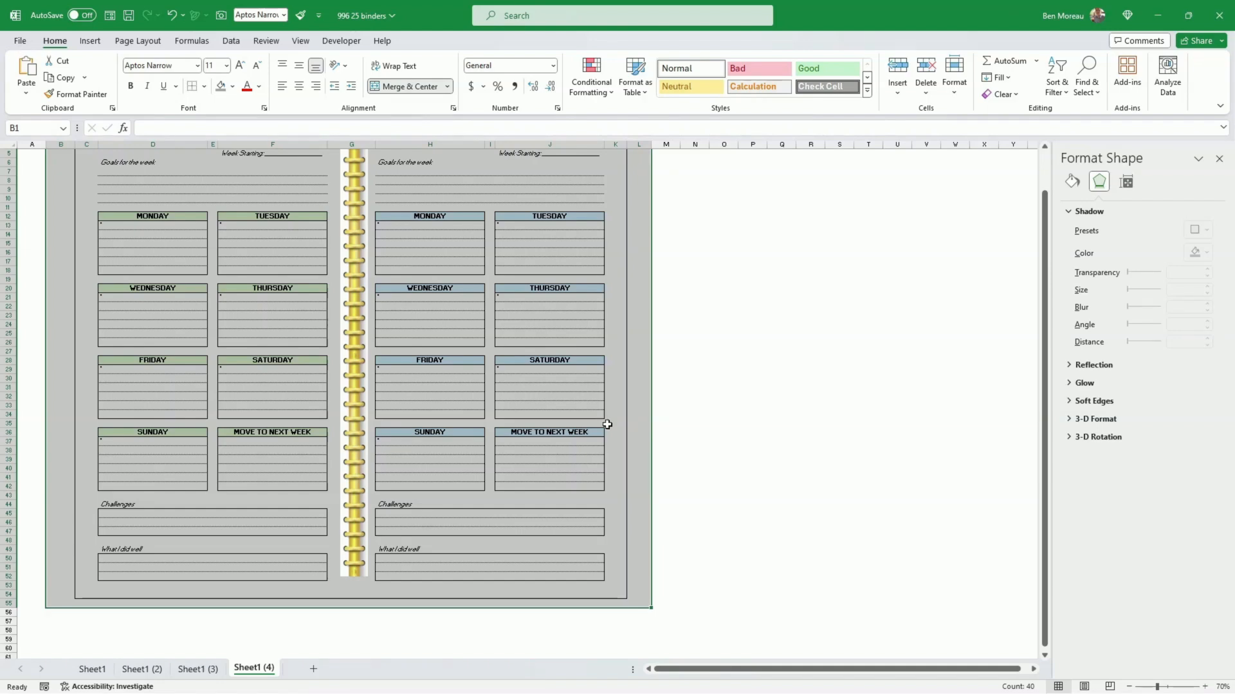
Step: Widen the four planner columns D, F, H and J together by the same amount
{"action": "left_click", "coordinate": [611, 431]}
{"action": "scroll", "coordinate": [614, 428], "scroll_direction": "up", "scroll_amount": 1}
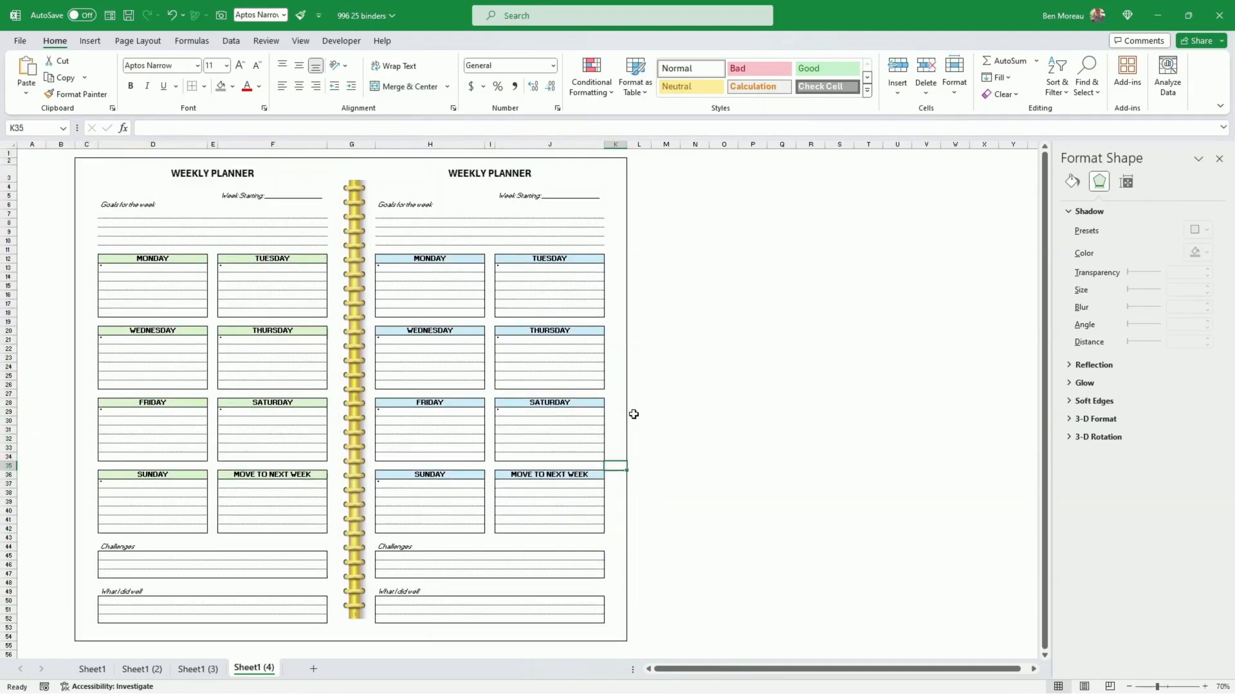
{"action": "left_click", "coordinate": [153, 144]}
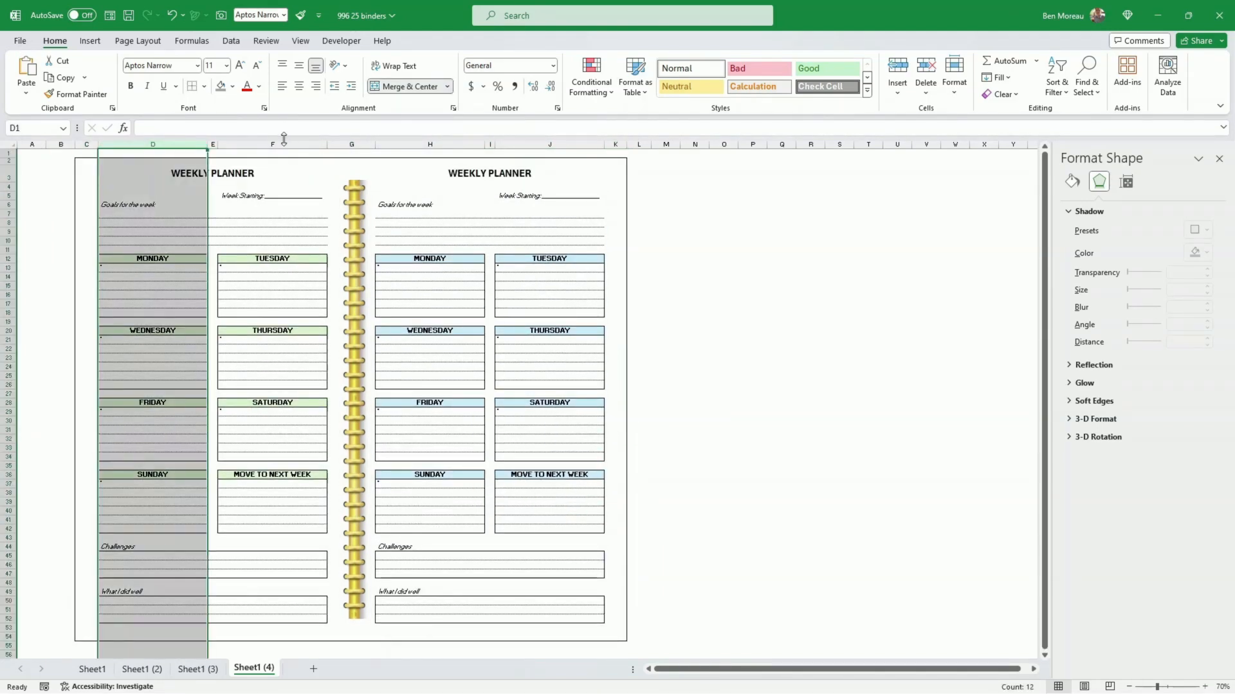
{"action": "left_click", "coordinate": [306, 151]}
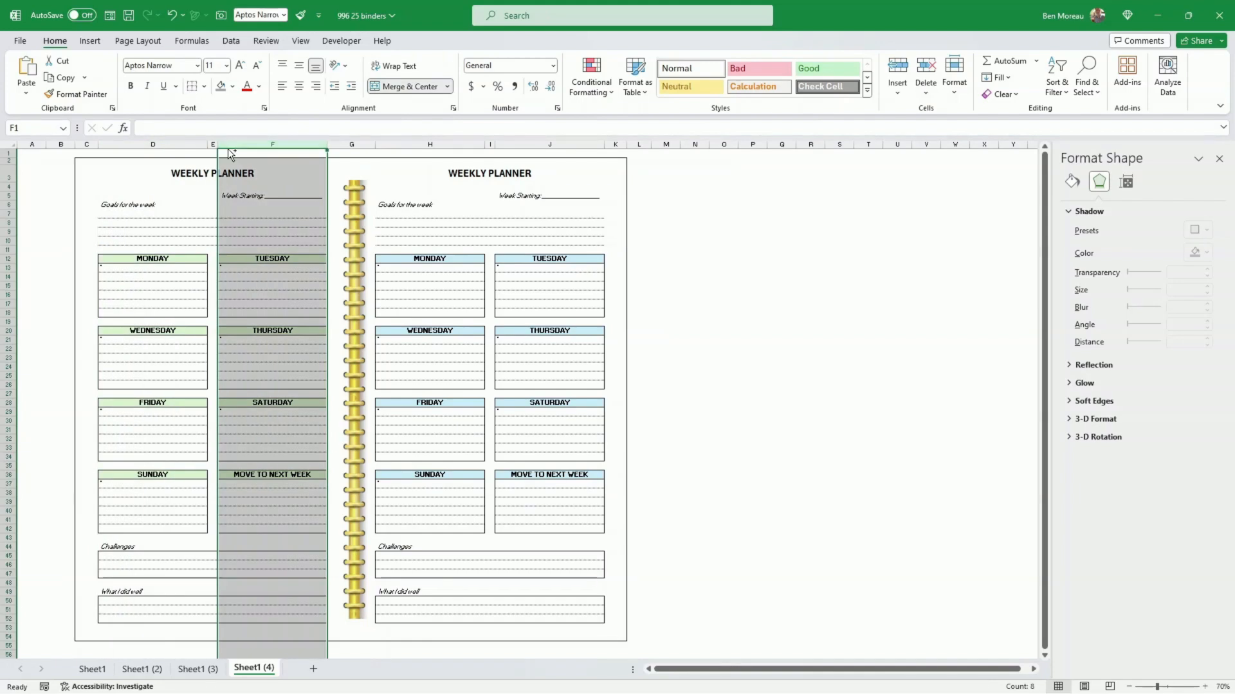
{"action": "left_click", "coordinate": [429, 144], "text": "ctrl"}
{"action": "left_click", "coordinate": [550, 144], "text": "ctrl"}
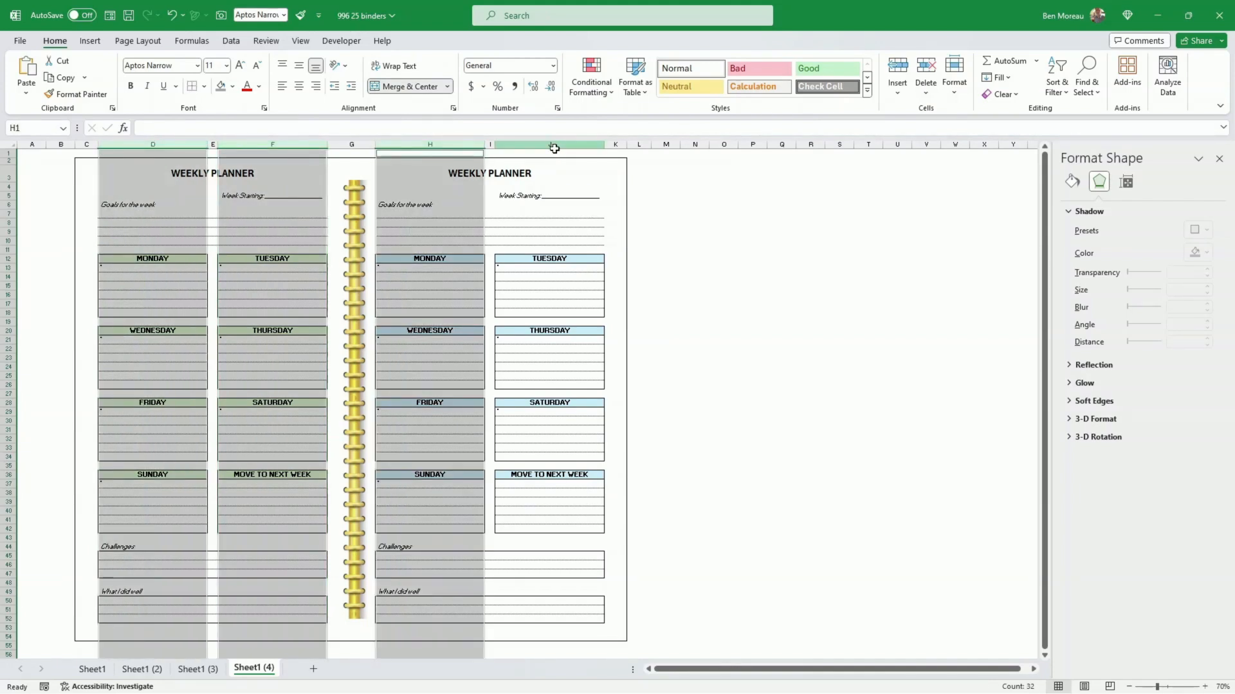
{"action": "left_click_drag", "start_coordinate": [605, 144], "coordinate": [627, 144]}
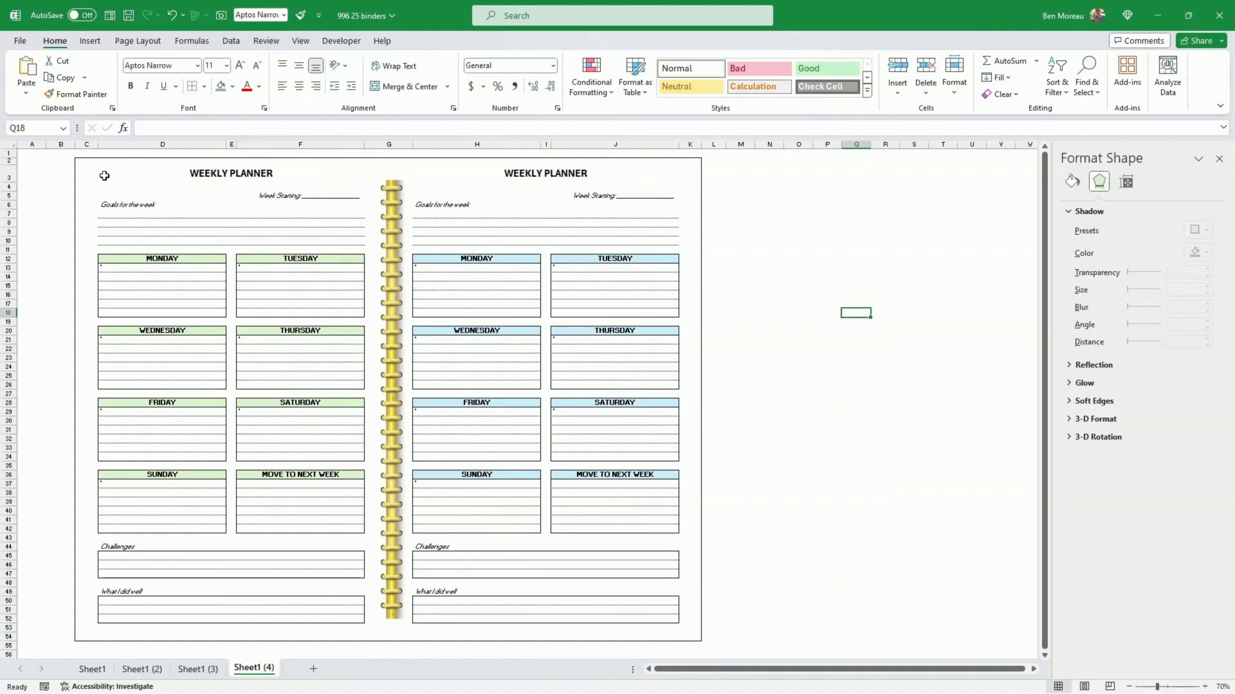
Step: Define the widened planner with its surrounding margin cells, B1:L55, as the sheet's print area
{"action": "left_click_drag", "start_coordinate": [65, 153], "coordinate": [721, 650]}
{"action": "left_click", "coordinate": [137, 41]}
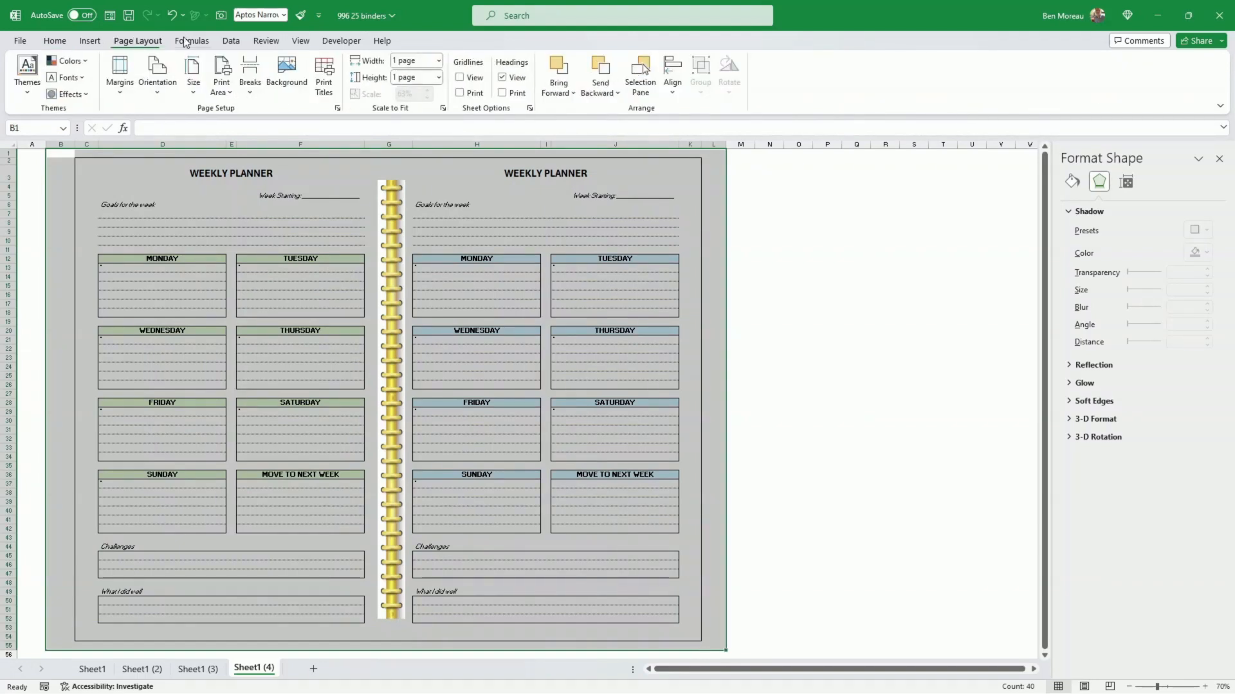
{"action": "left_click", "coordinate": [229, 85]}
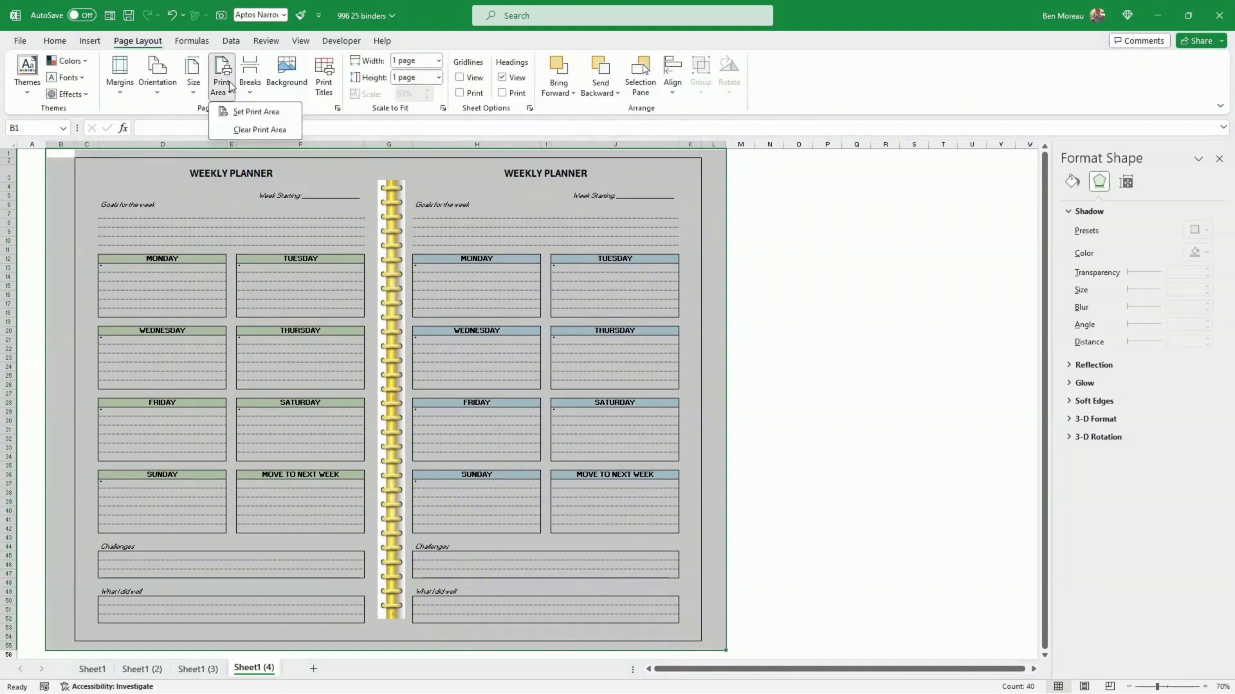
{"action": "left_click", "coordinate": [248, 112]}
Step: Check the print area range in the sheet's page setup and compare it with the planner's extent
{"action": "left_click", "coordinate": [60, 168]}
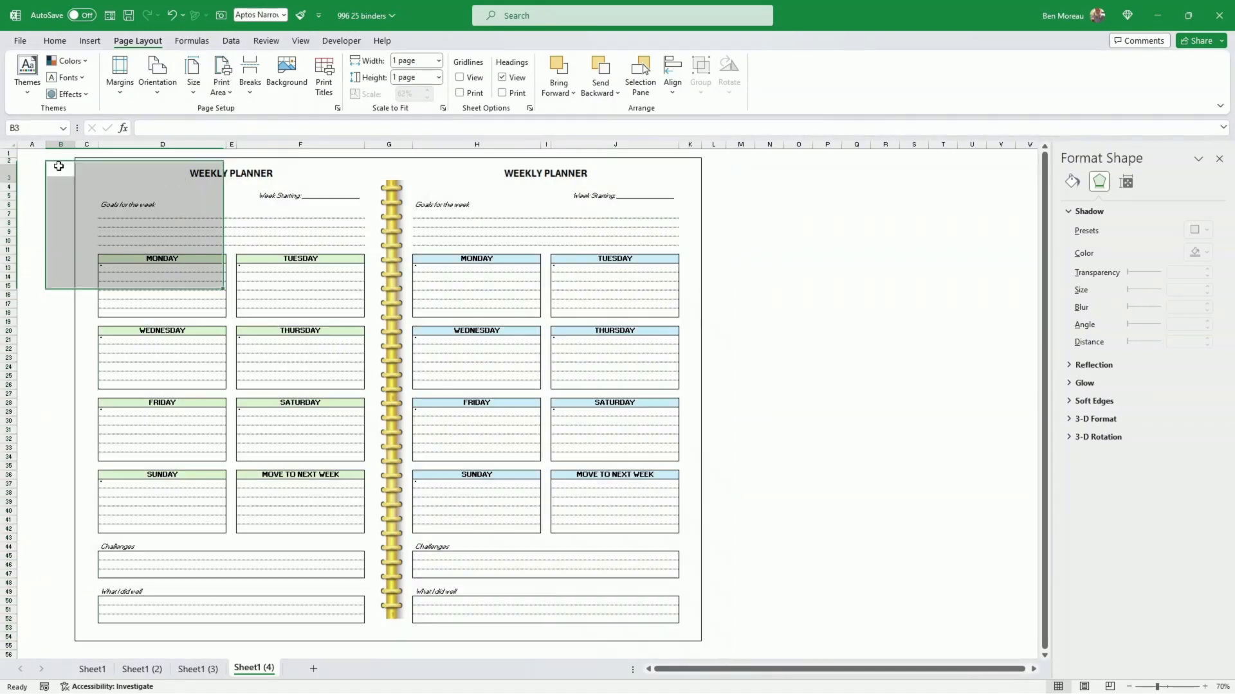
{"action": "left_click", "coordinate": [66, 155]}
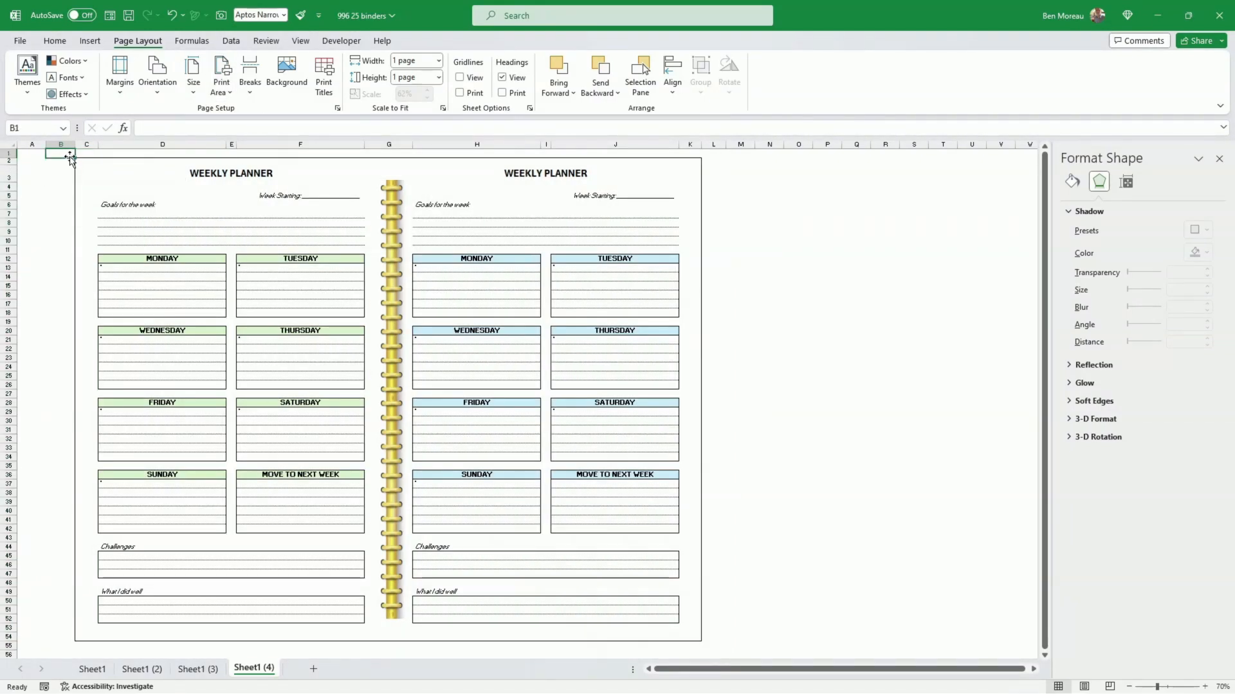
{"action": "left_click", "coordinate": [226, 91]}
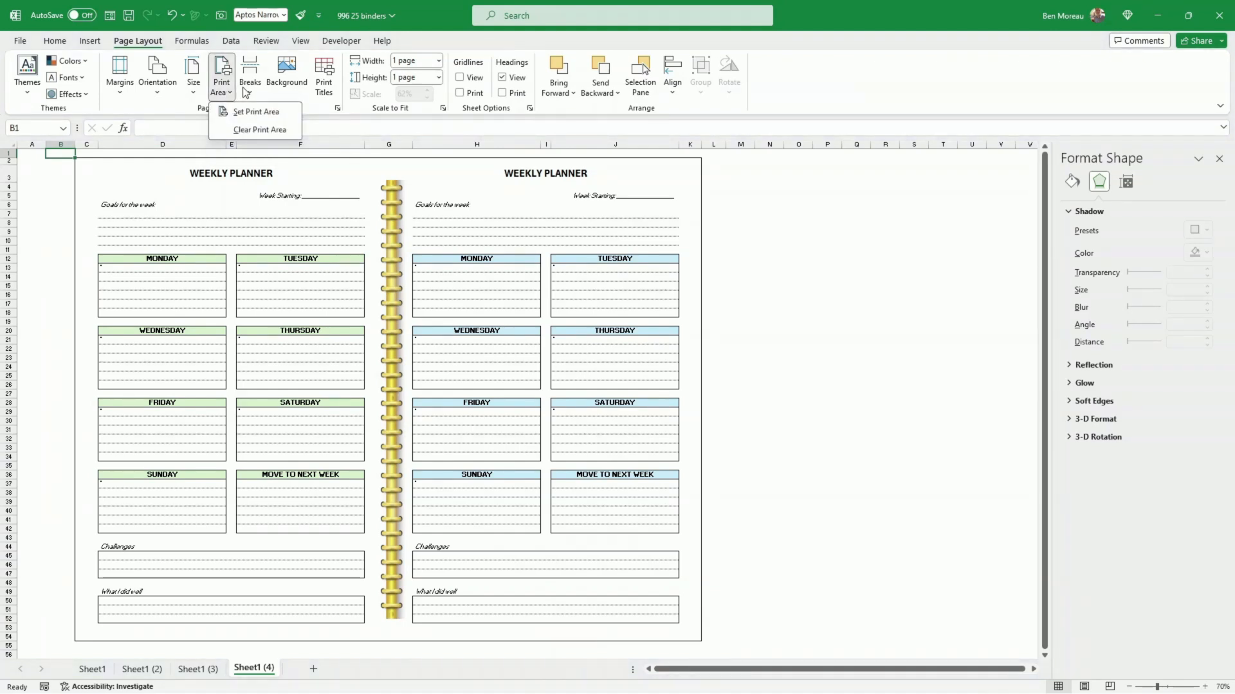
{"action": "left_click", "coordinate": [250, 93]}
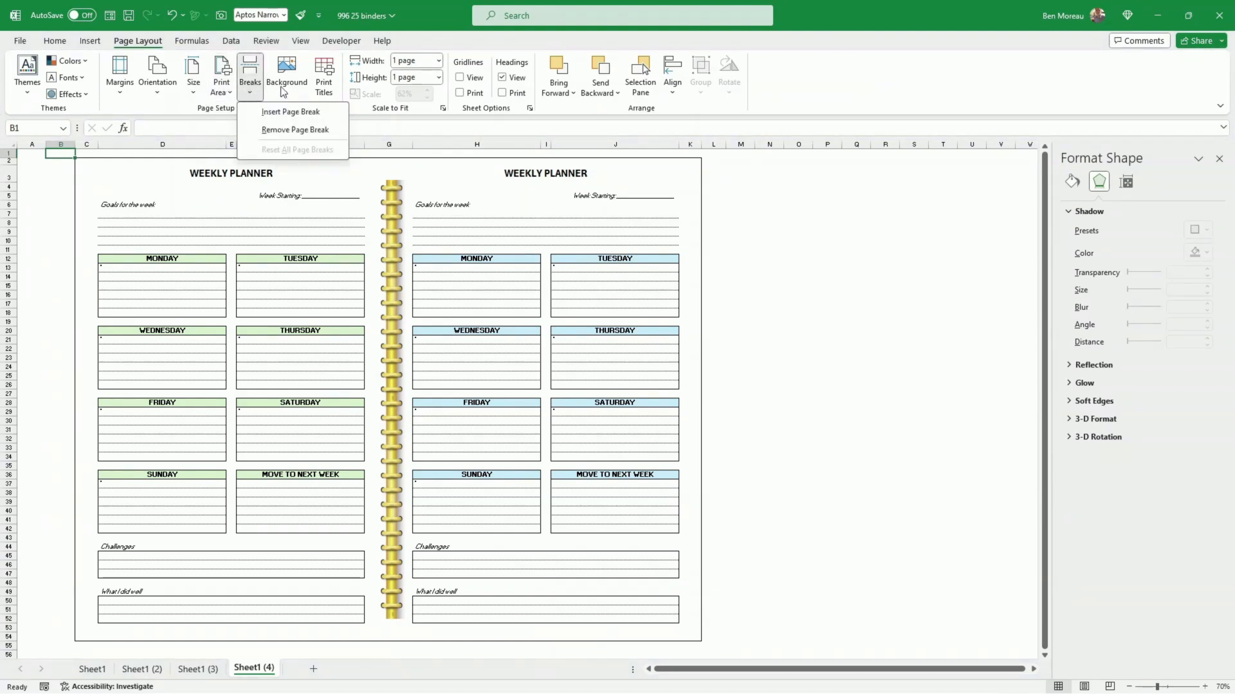
{"action": "left_click", "coordinate": [326, 84]}
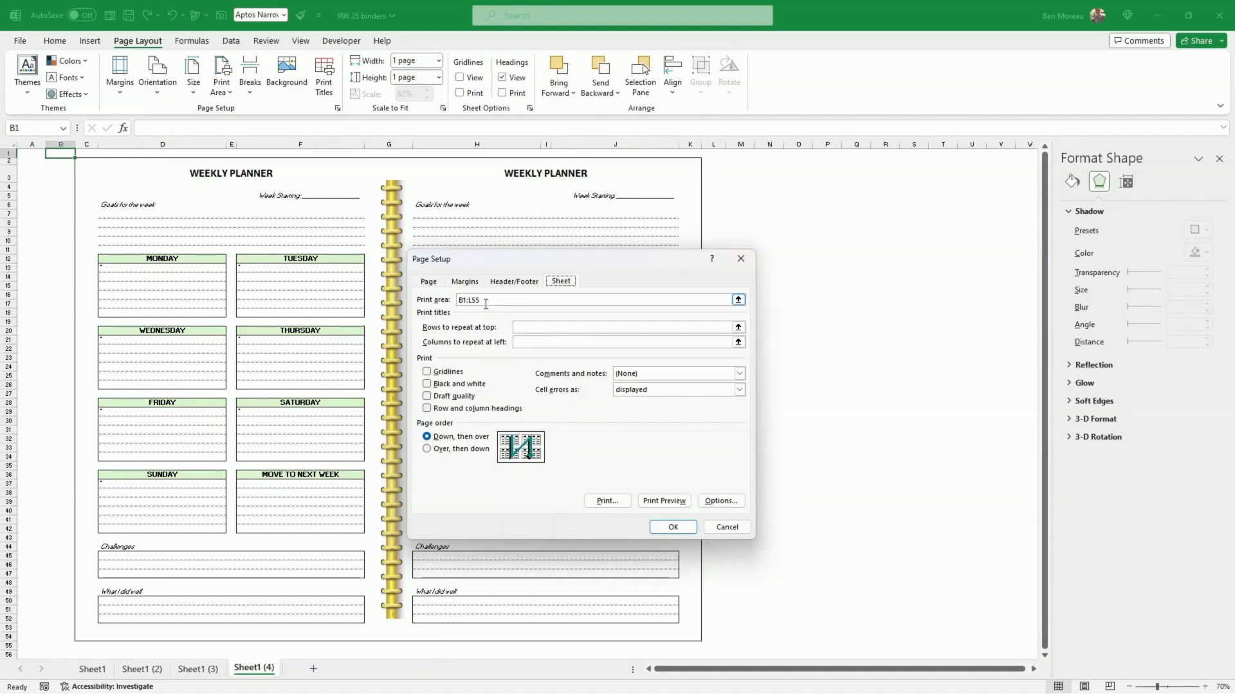
{"action": "left_click", "coordinate": [727, 528]}
{"action": "left_click", "coordinate": [787, 456]}
{"action": "scroll", "coordinate": [807, 456], "scroll_direction": "down", "scroll_amount": 1}
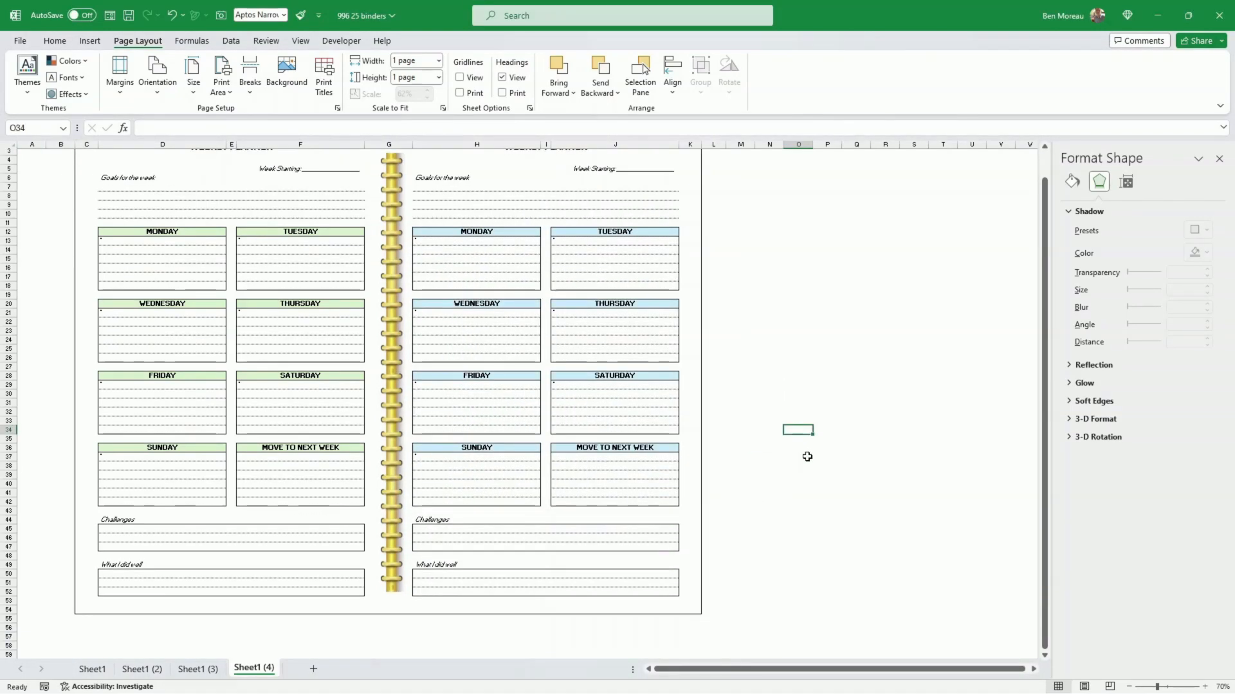
{"action": "scroll", "coordinate": [807, 457], "scroll_direction": "up", "scroll_amount": 1}
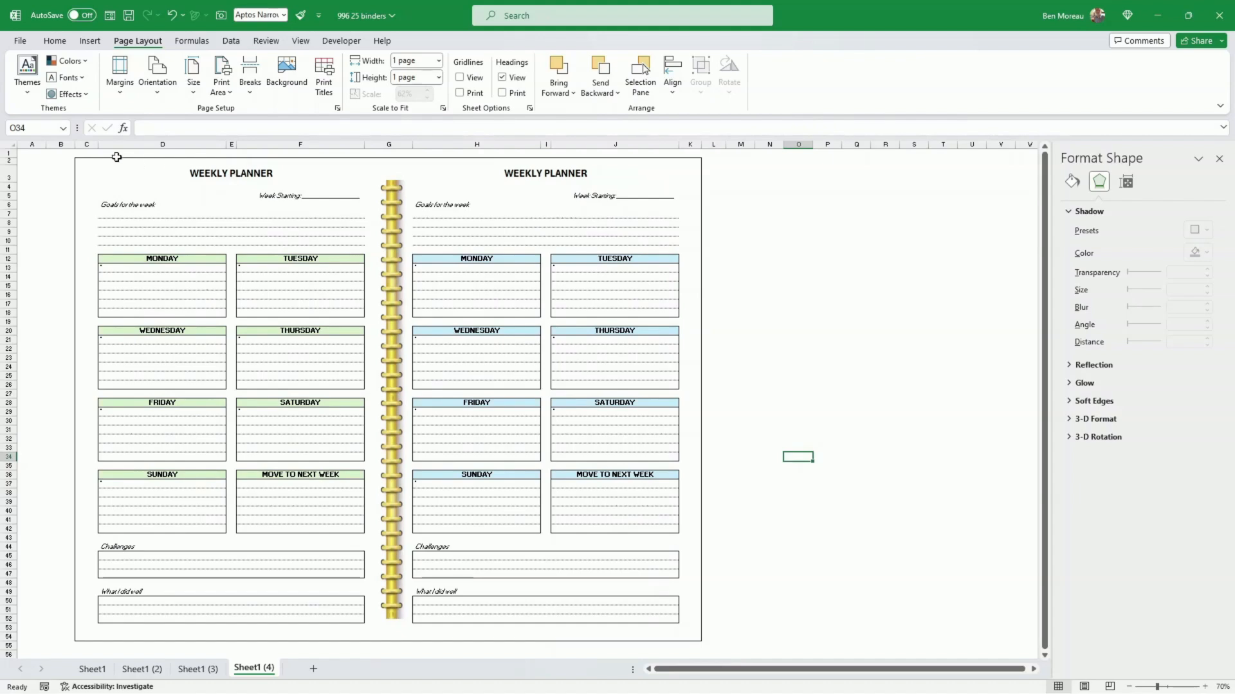
{"action": "mouse_move", "coordinate": [67, 152]}
{"action": "left_mouse_down"}
{"action": "mouse_move", "coordinate": [347, 177]}
{"action": "mouse_move", "coordinate": [640, 436]}
{"action": "mouse_move", "coordinate": [707, 566]}
{"action": "left_mouse_up"}
{"action": "left_click", "coordinate": [798, 511]}
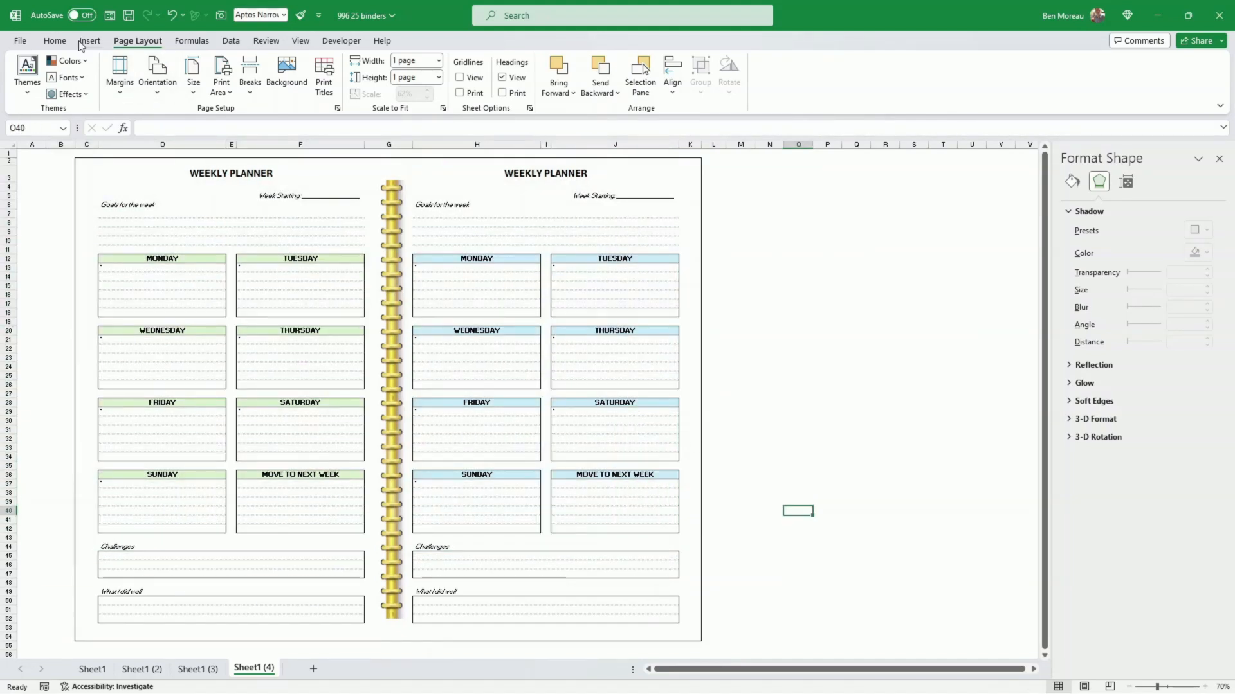
Step: Set the print scope to Print Active Sheets and bring up the planner's print preview
{"action": "left_click", "coordinate": [20, 41]}
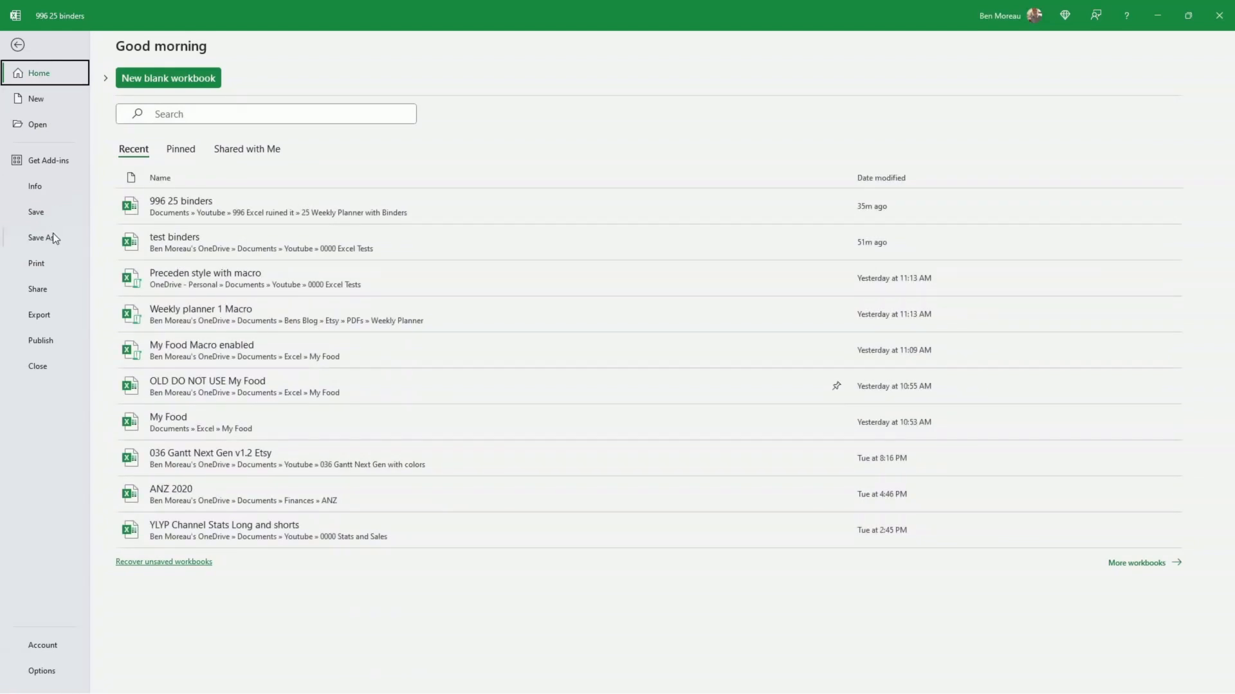
{"action": "left_click", "coordinate": [50, 263]}
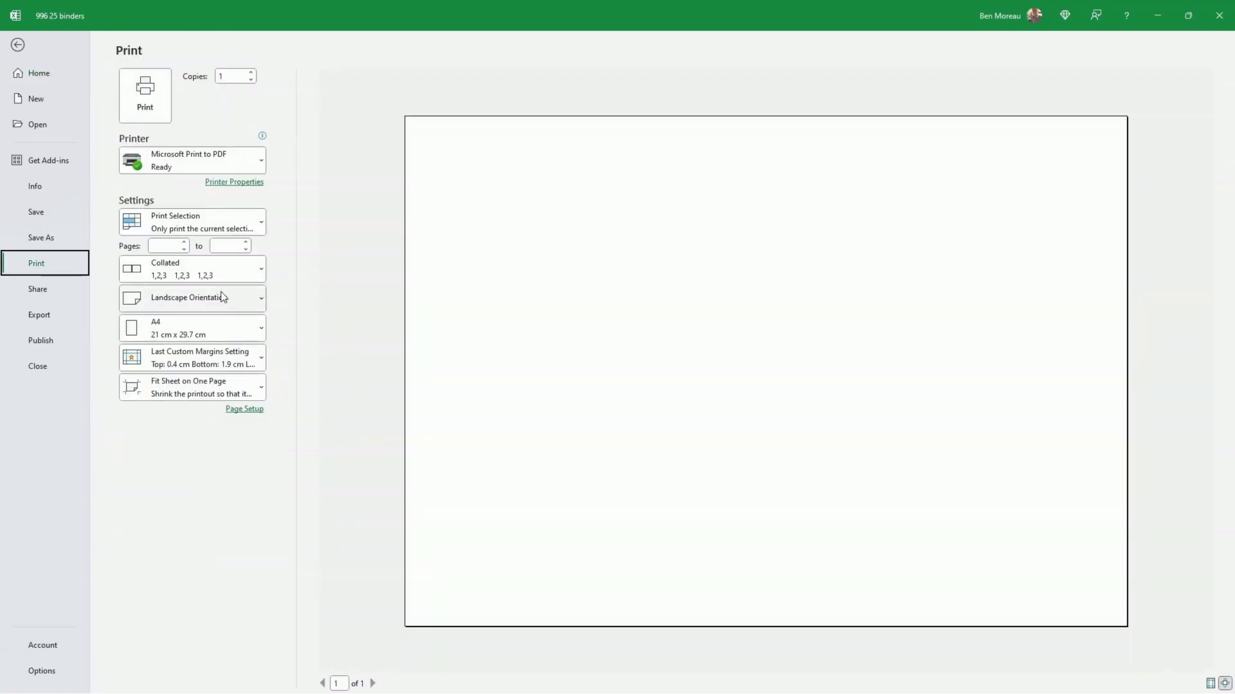
{"action": "left_click", "coordinate": [260, 223]}
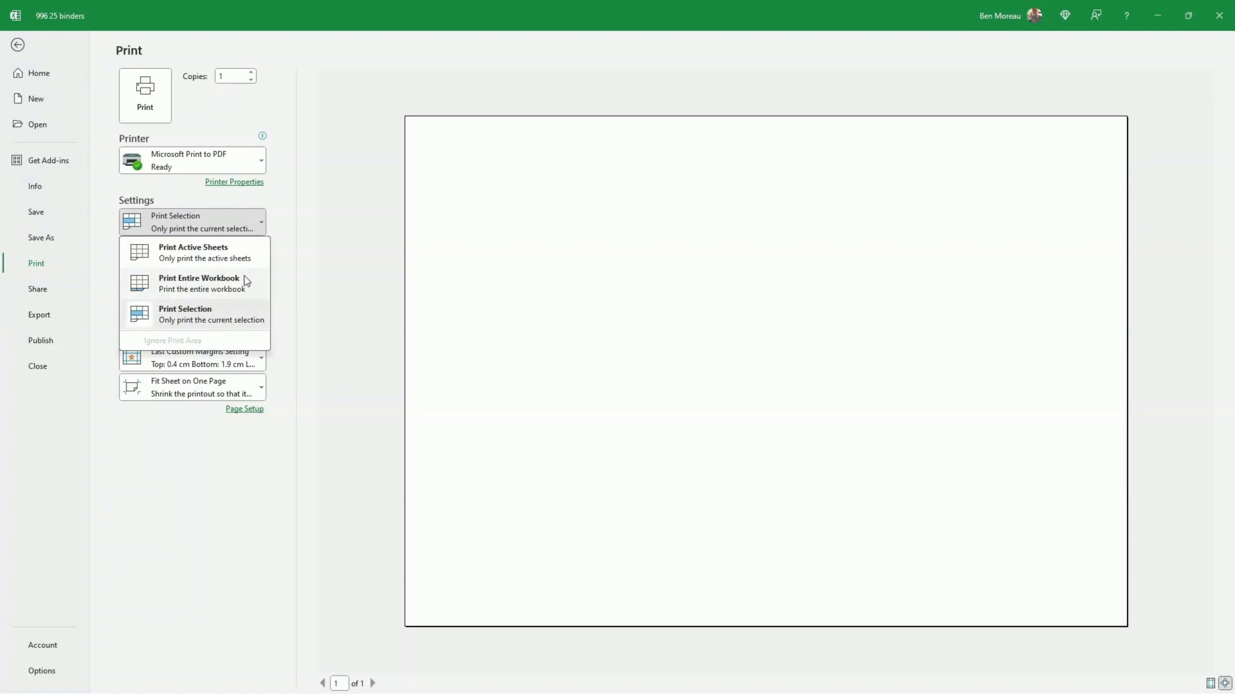
{"action": "left_click", "coordinate": [221, 258]}
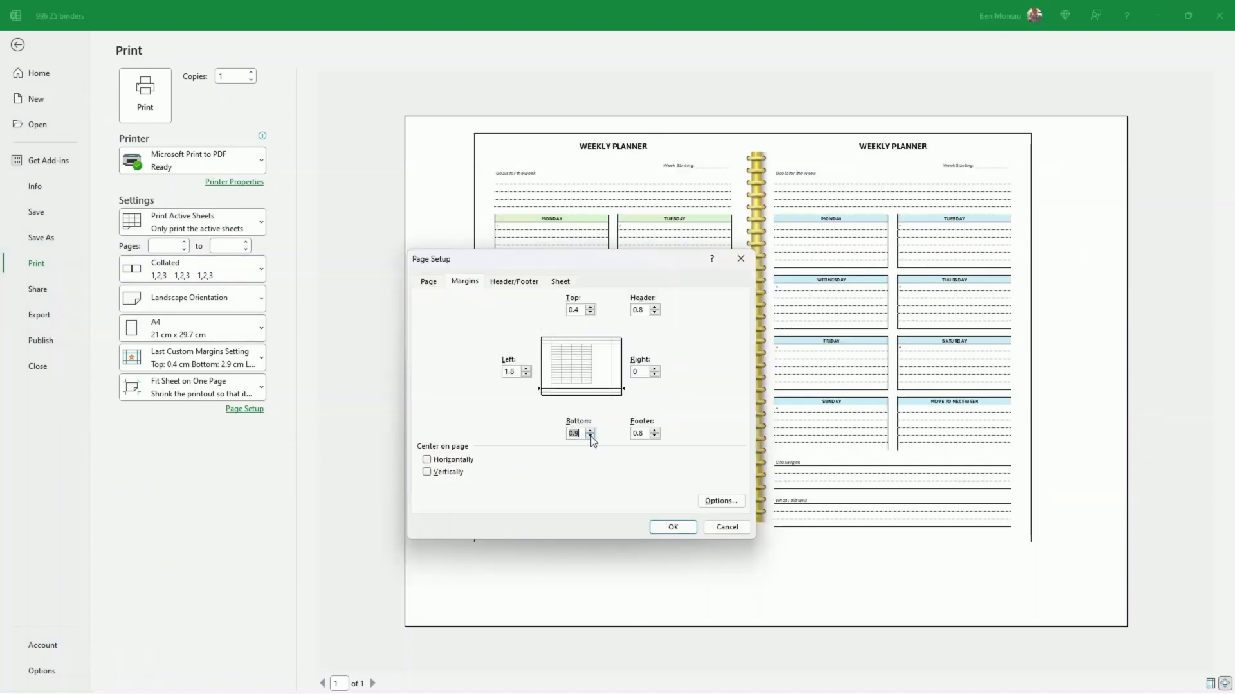
Step: Set the page's bottom margin to 0 cm and print the planner to a PDF named my doc in the Downloads folder
{"action": "type", "text": "0"}
{"action": "left_click", "coordinate": [670, 527]}
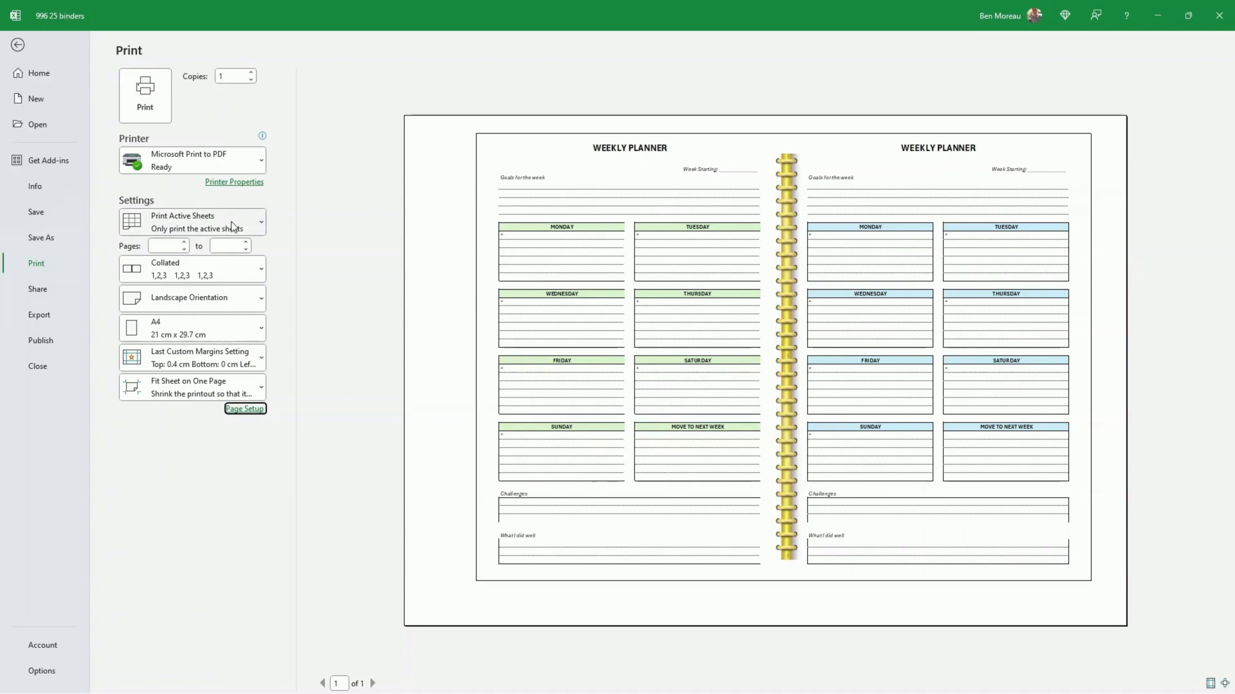
{"action": "left_click", "coordinate": [154, 106]}
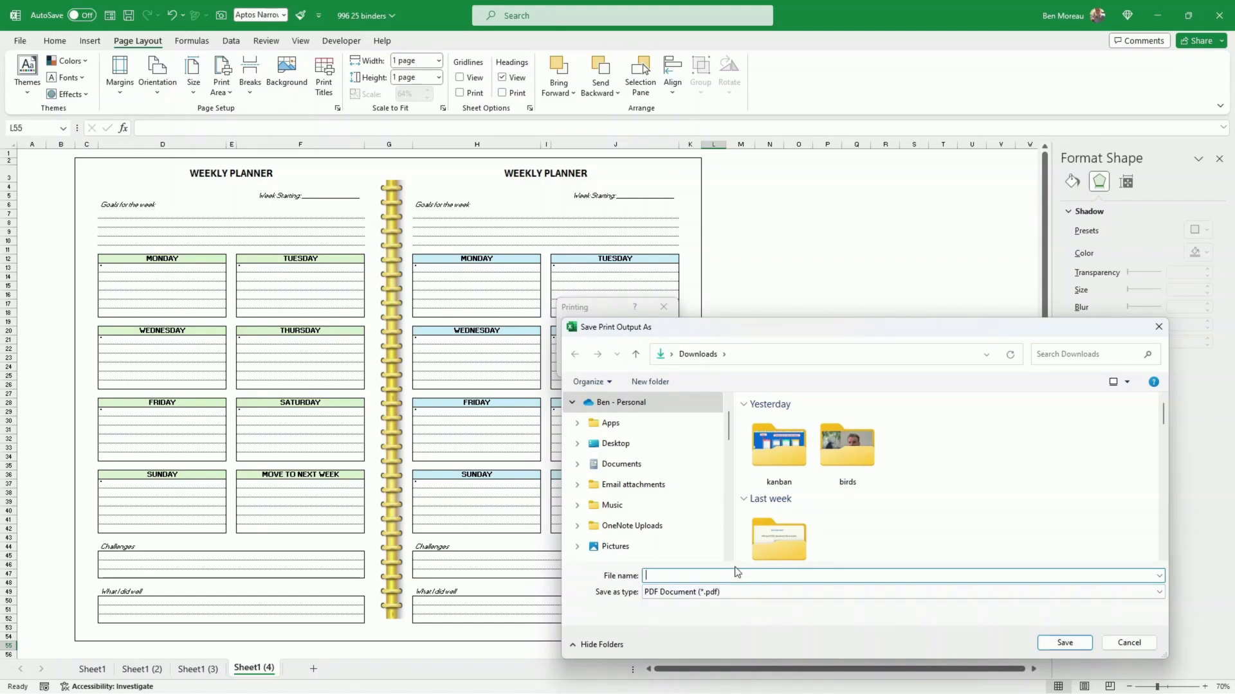
{"action": "type", "text": "y"}
{"action": "key", "text": "BackSpace"}
{"action": "type", "text": "my doc"}
{"action": "key", "text": "Return"}
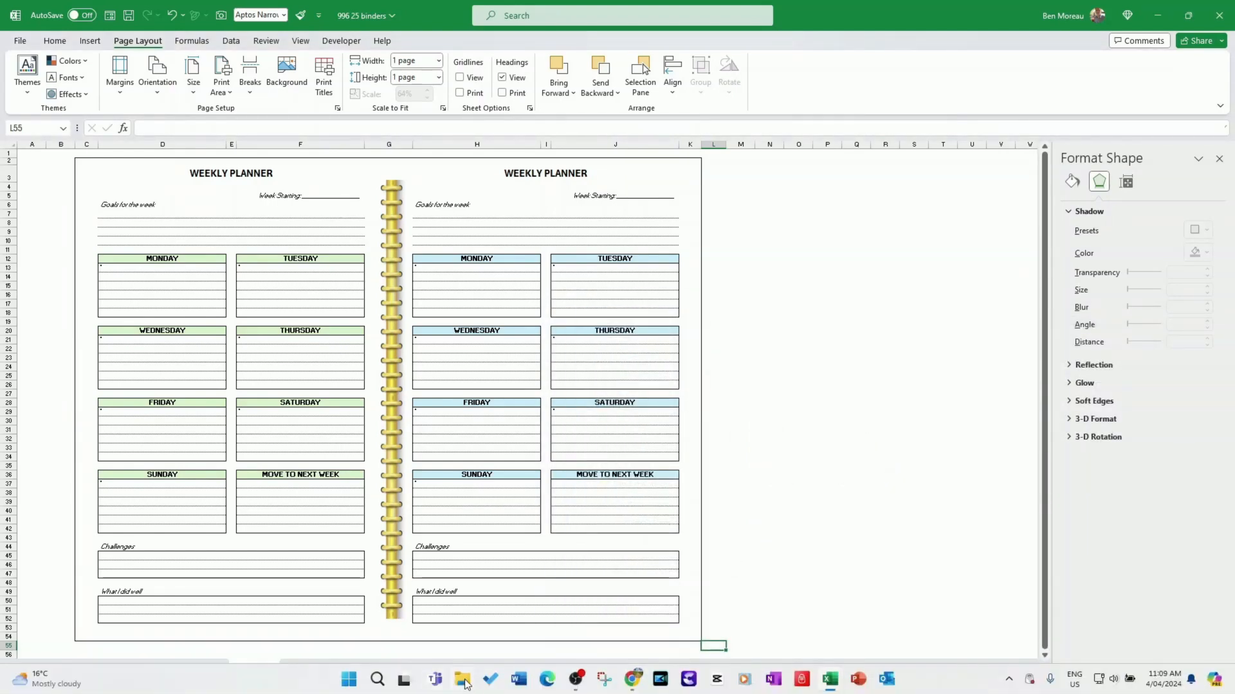
Step: Switch to File Explorer, open my doc.pdf in Adobe Acrobat and examine how the whole planner sits on the page
{"action": "left_click", "coordinate": [465, 680]}
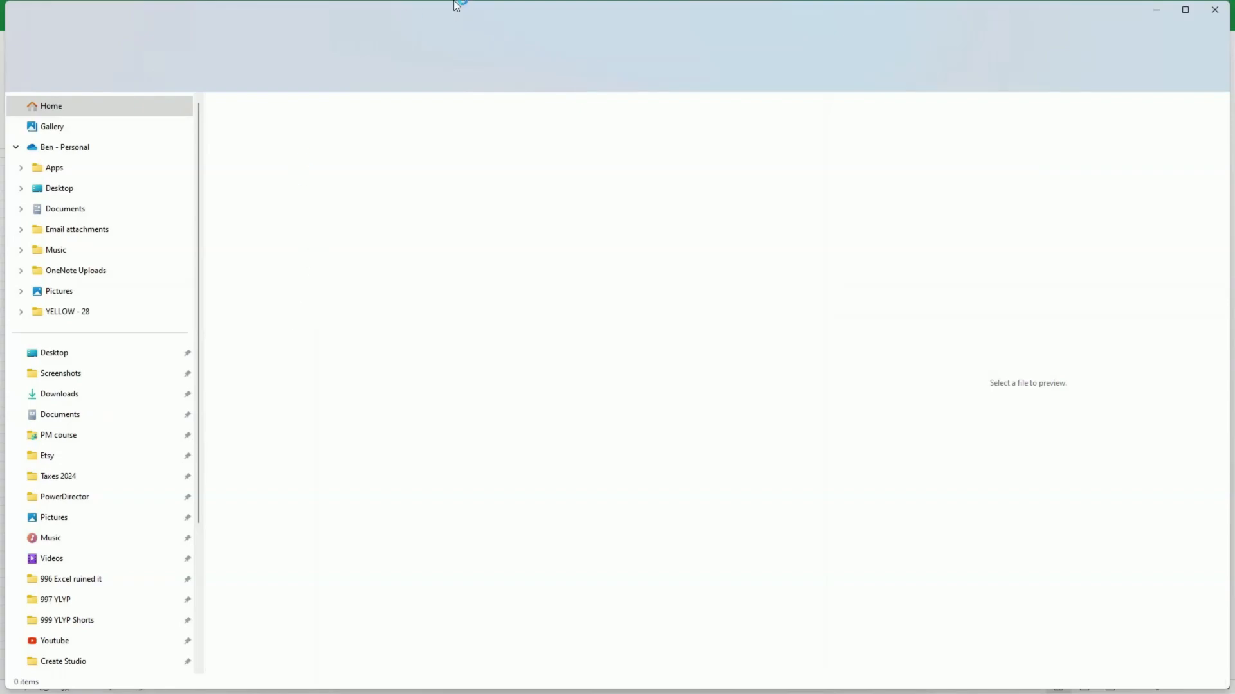
{"action": "left_click_drag", "start_coordinate": [516, 13], "coordinate": [0, 28]}
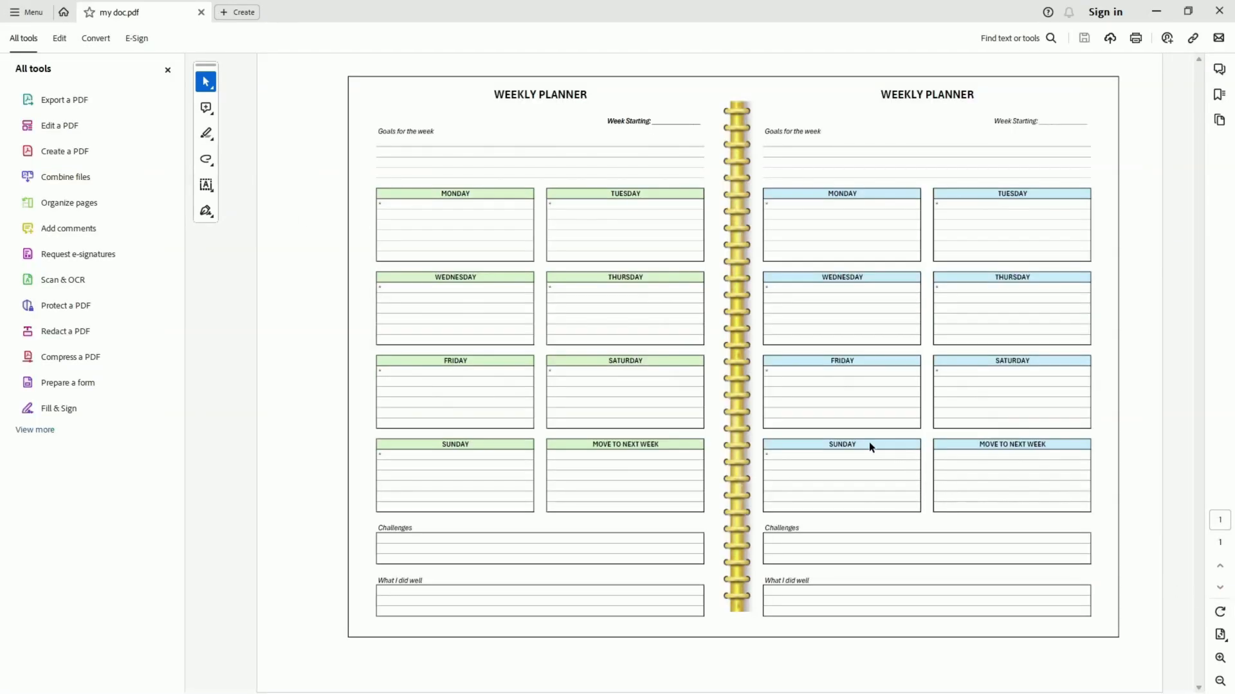
{"action": "scroll", "coordinate": [873, 444], "scroll_direction": "down", "scroll_amount": 2}
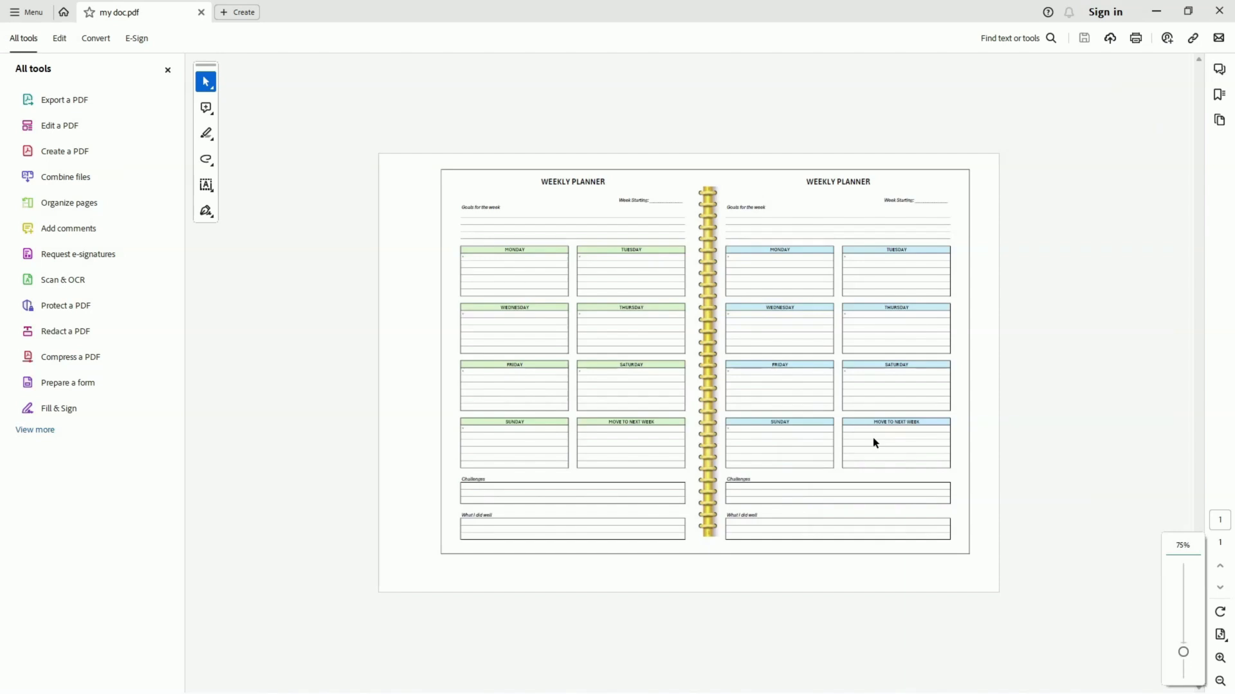
{"action": "scroll", "coordinate": [873, 439], "scroll_direction": "up", "scroll_amount": 2}
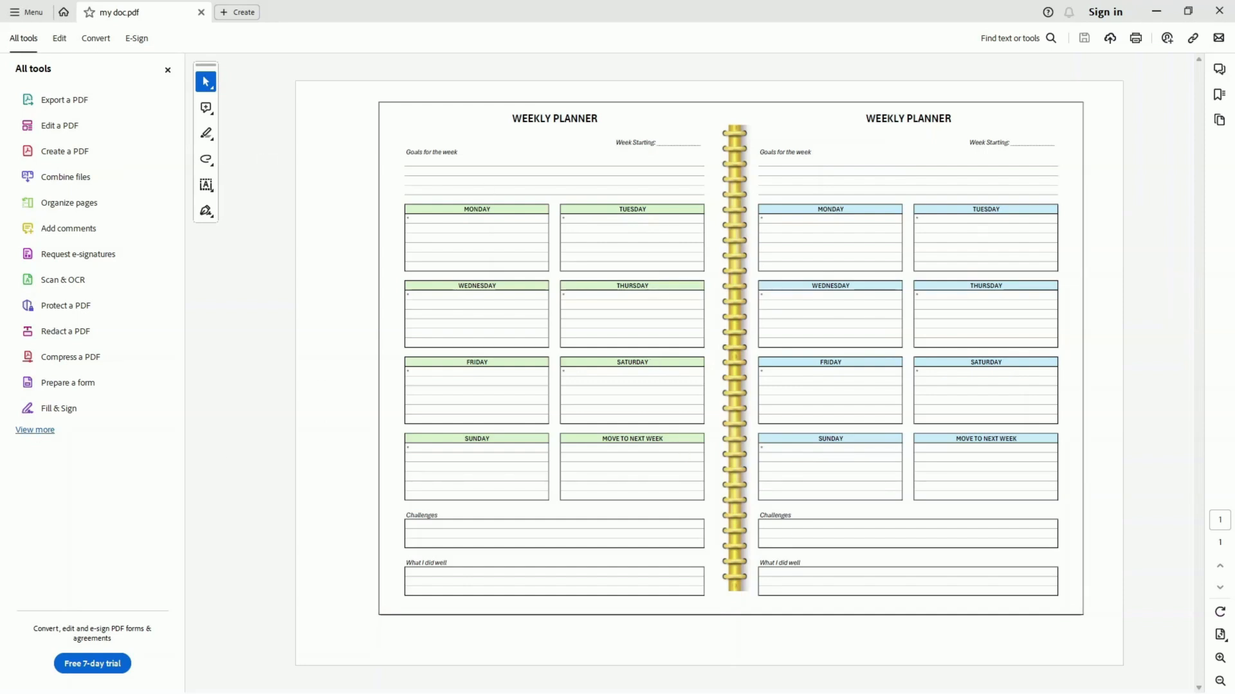
{"action": "mouse_move", "coordinate": [772, 693]}
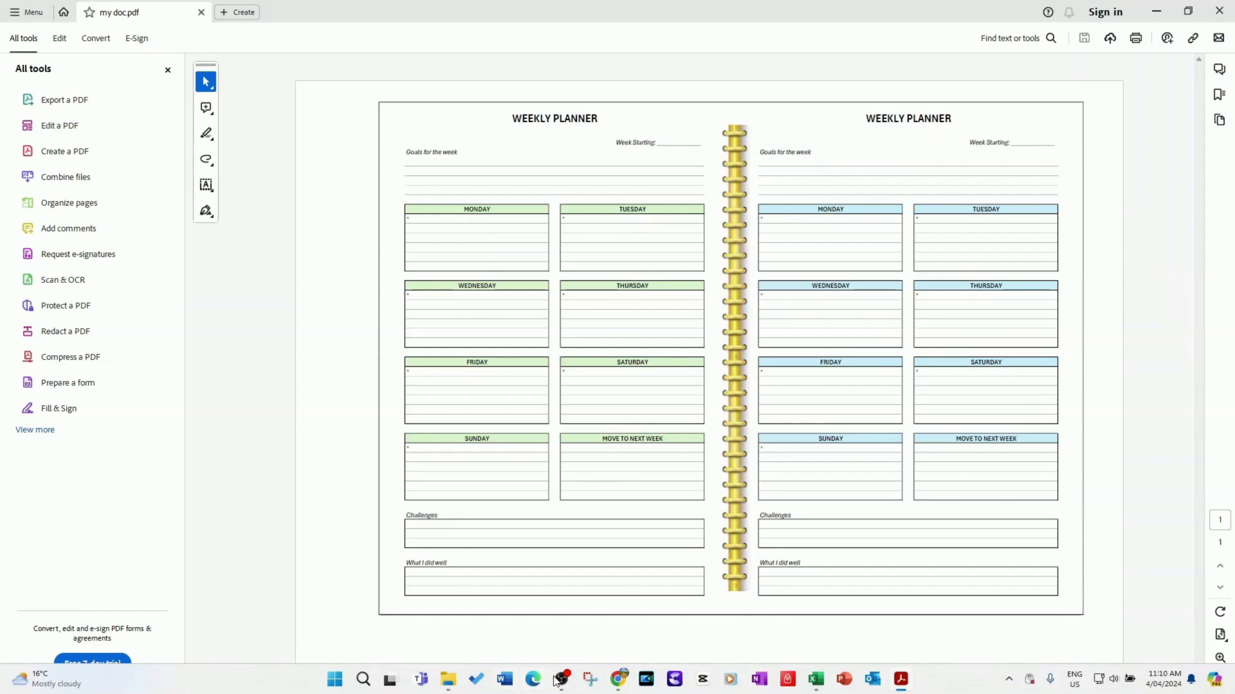